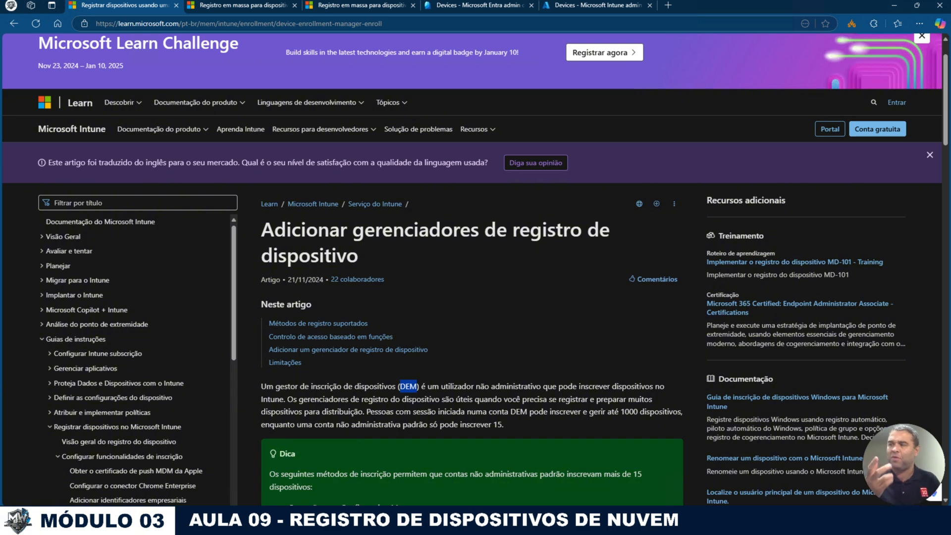
# Step: Open the Windows bulk enrollment article and highlight the Cloud Device Administrator and Intune Administrator roles
pyautogui.click(233, 5)
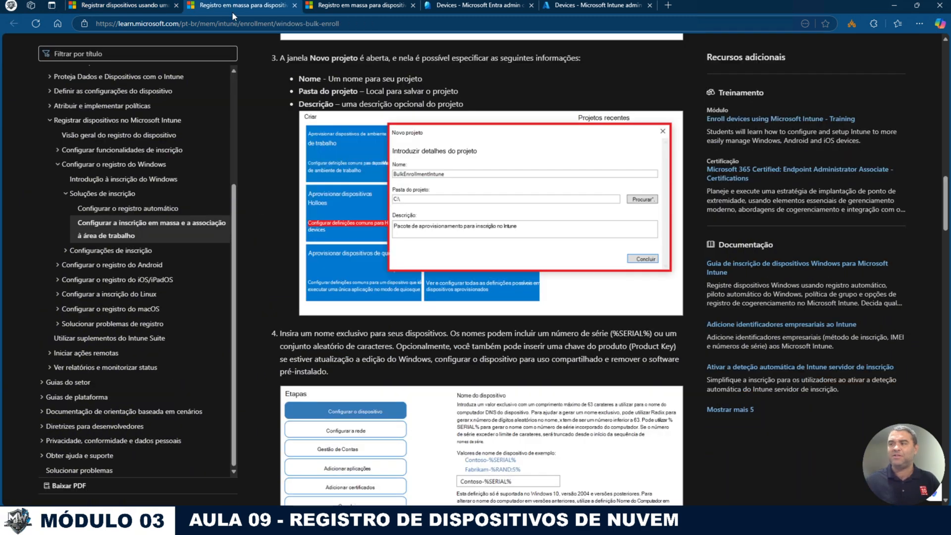
pyautogui.scroll(3, 406, 228)
pyautogui.scroll(15, 406, 228)
pyautogui.scroll(-5, 406, 229)
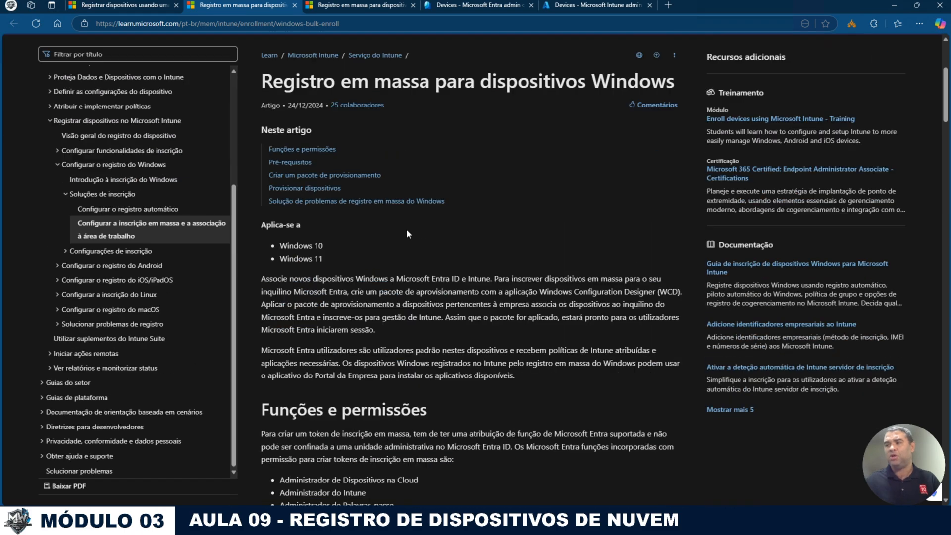
pyautogui.scroll(-1, 397, 257)
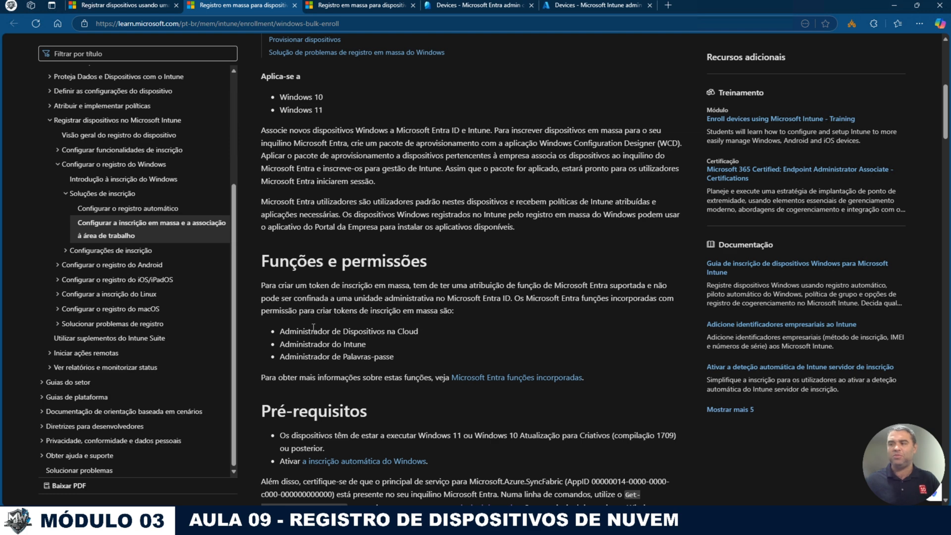
pyautogui.moveTo(313, 331); pyautogui.dragTo(418, 330)
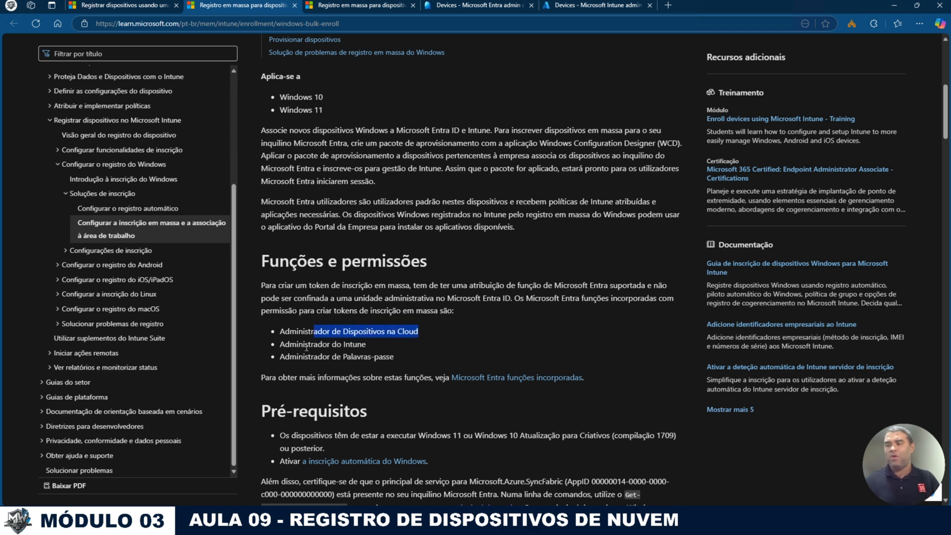
pyautogui.moveTo(306, 343); pyautogui.dragTo(370, 346)
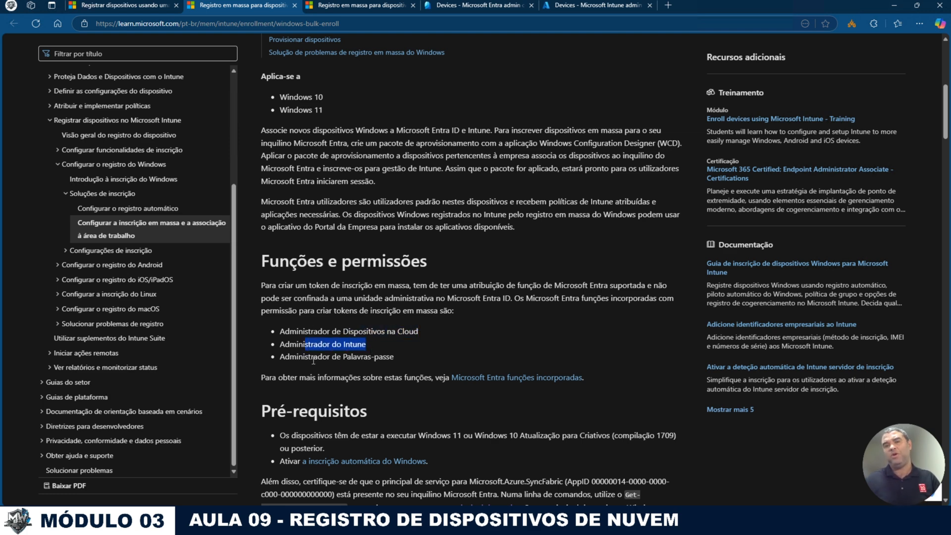
pyautogui.moveTo(313, 357); pyautogui.dragTo(407, 367)
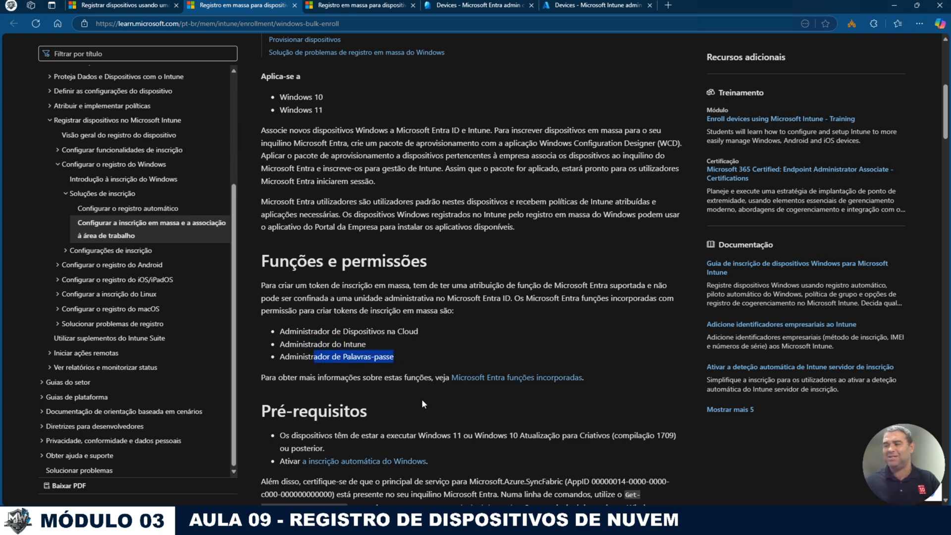
# Step: Highlight the Windows 11 / Windows 10 version prerequisite and the minimum build 1709
pyautogui.scroll(-3, 424, 401)
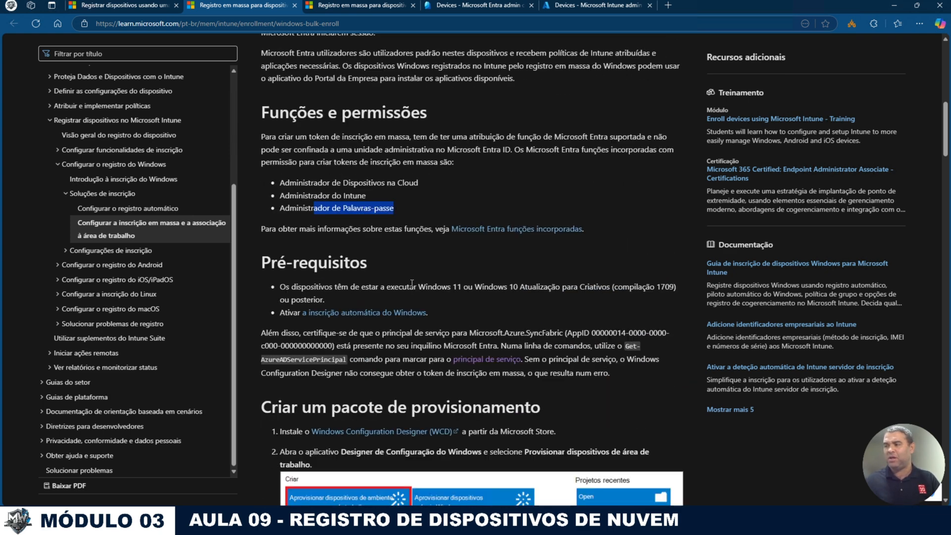
pyautogui.moveTo(409, 287); pyautogui.dragTo(563, 287)
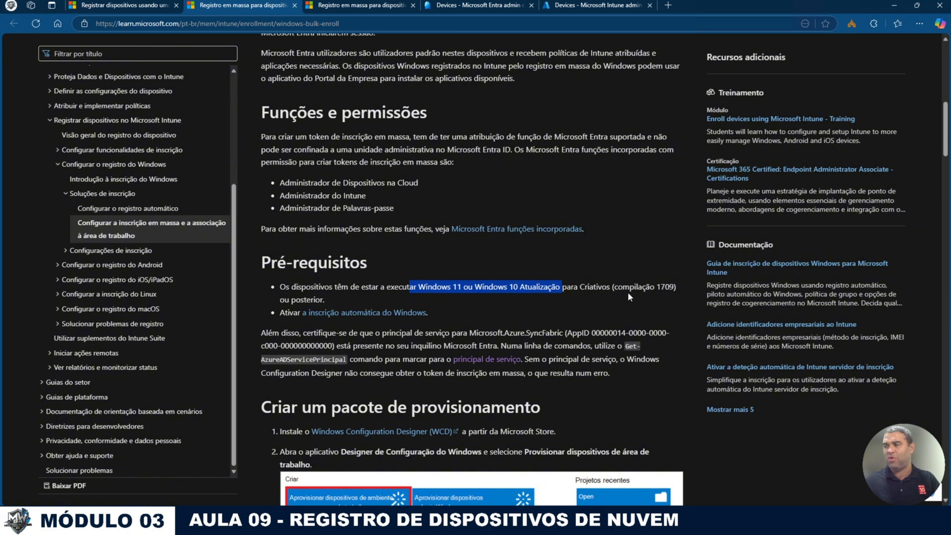
pyautogui.moveTo(657, 287); pyautogui.dragTo(669, 287)
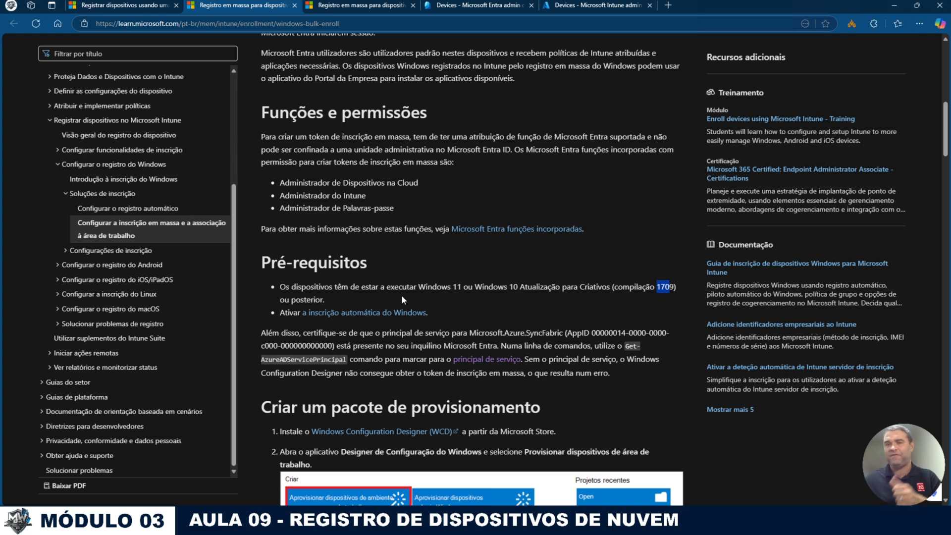
# Step: Go back to the 'Adicionar gerenciadores de registro de dispositivo' article
pyautogui.scroll(-2, 401, 295)
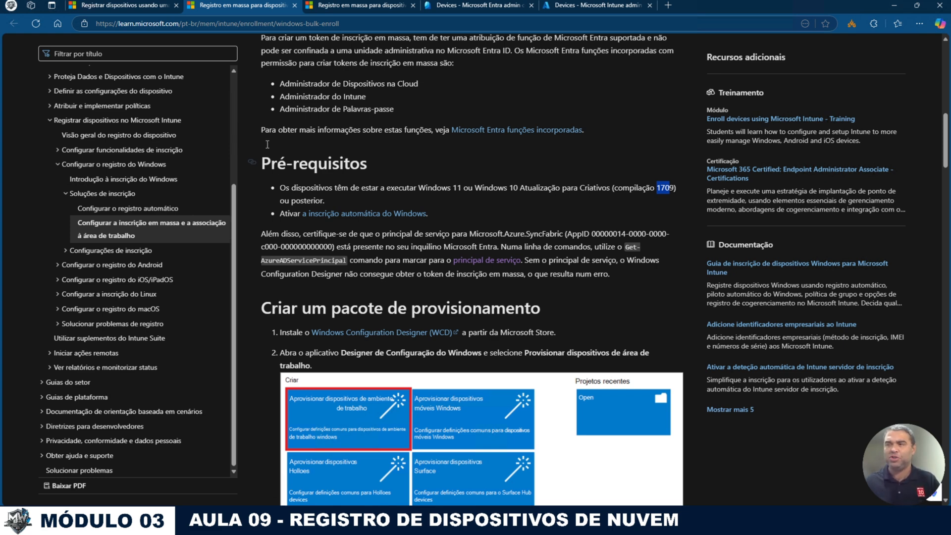
pyautogui.click(145, 8)
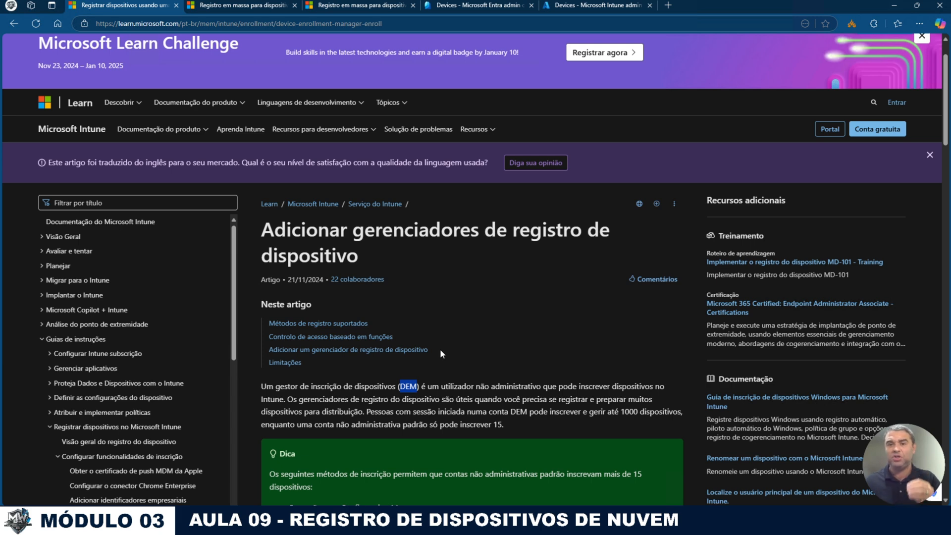
pyautogui.scroll(-3, 469, 366)
pyautogui.click(399, 238)
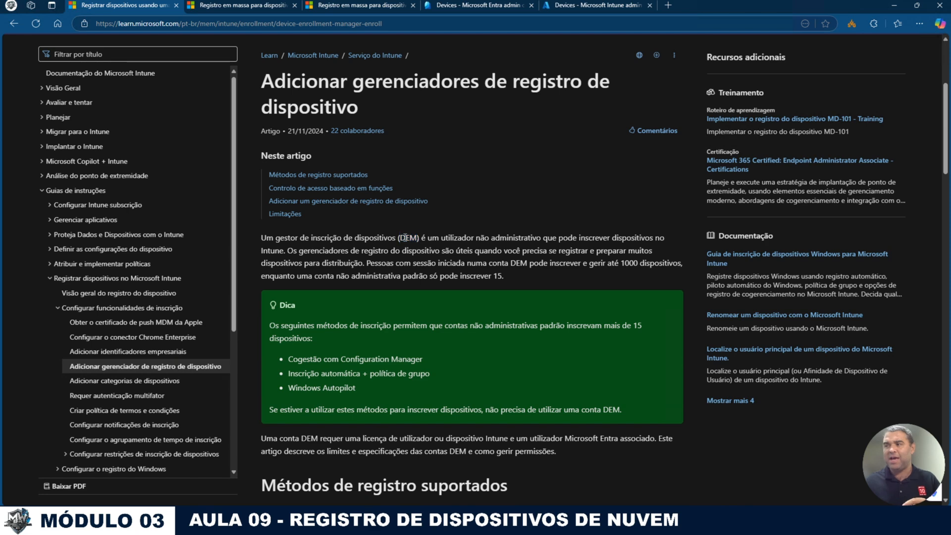
pyautogui.moveTo(400, 238); pyautogui.dragTo(420, 241)
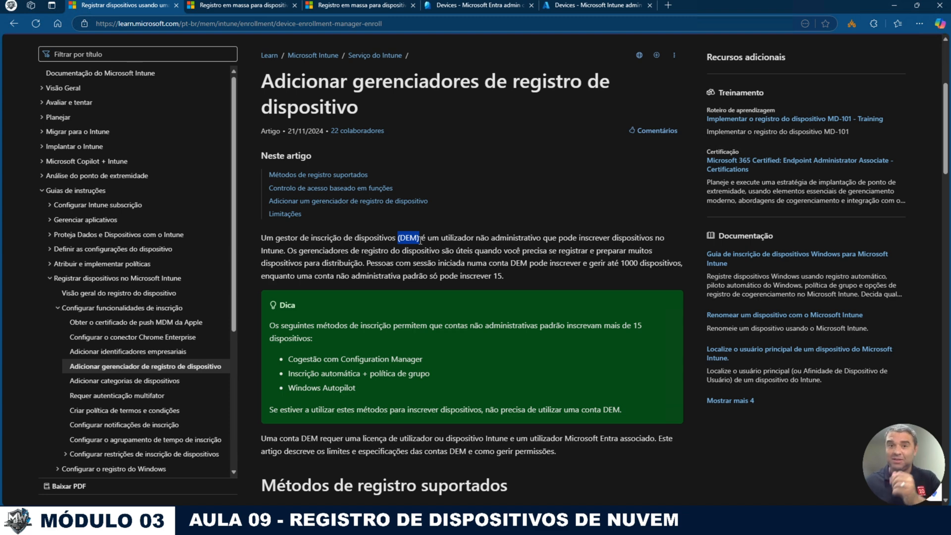
pyautogui.moveTo(588, 263); pyautogui.dragTo(682, 267)
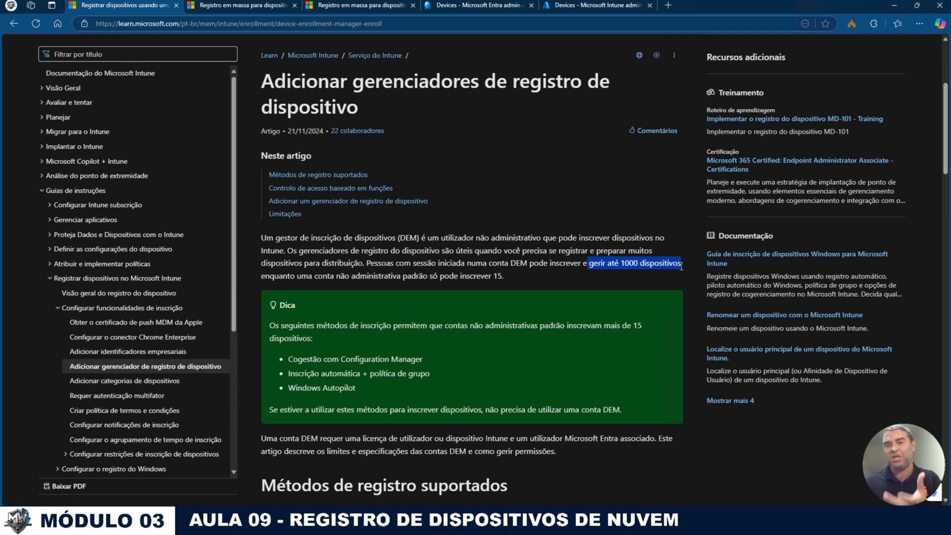
pyautogui.moveTo(504, 276); pyautogui.dragTo(459, 276)
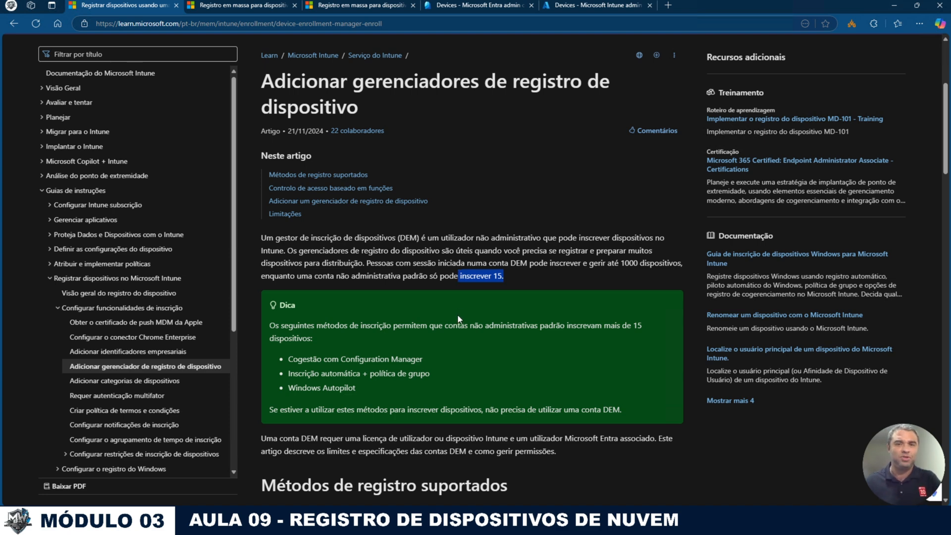
pyautogui.moveTo(607, 263); pyautogui.dragTo(684, 265)
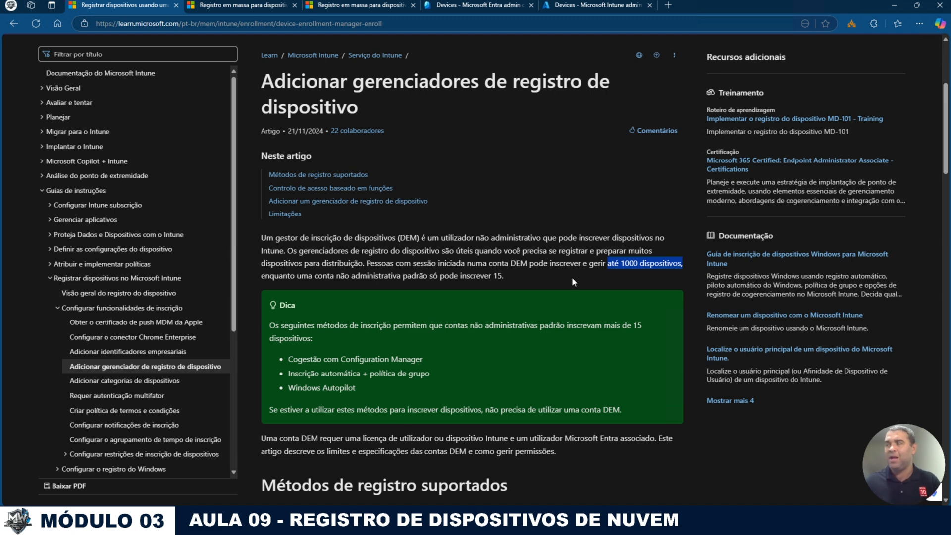
pyautogui.scroll(-1, 571, 278)
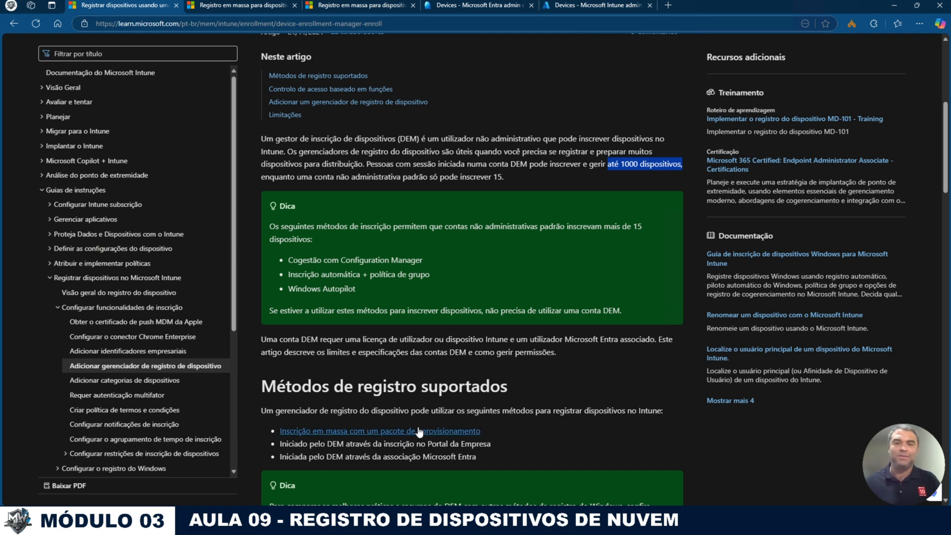
pyautogui.click(418, 427)
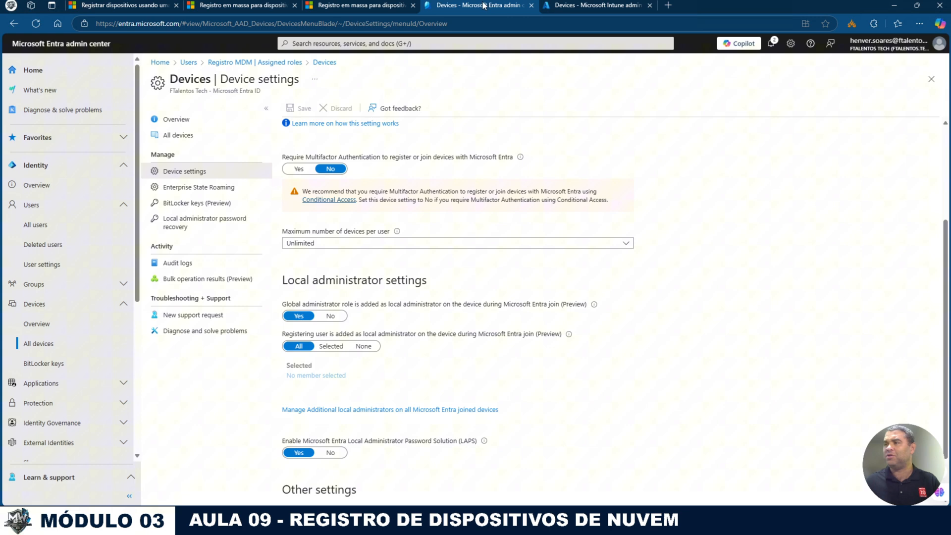
# Step: Find the Registro MDM user with a 'regi' search, check its licenses, then view its assigned roles
pyautogui.click(488, 5)
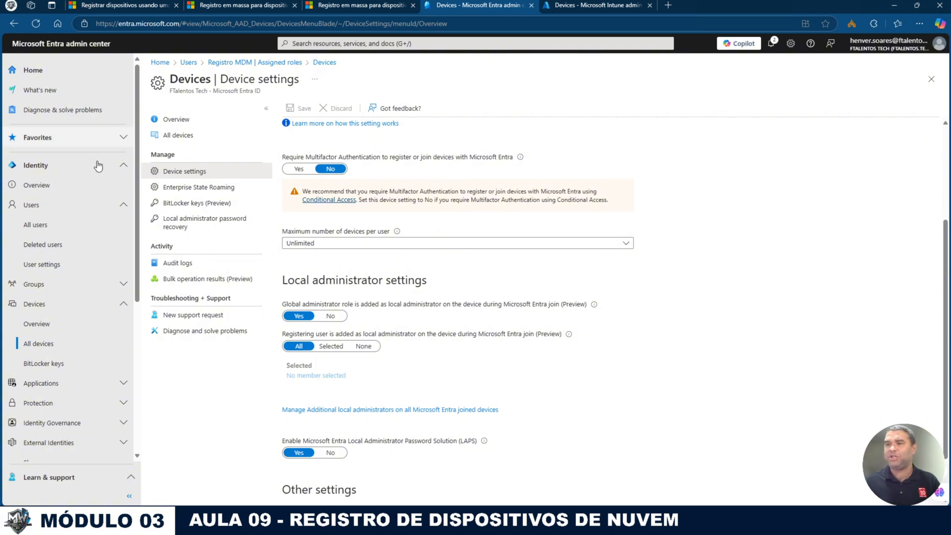
pyautogui.click(44, 225)
pyautogui.click(308, 146)
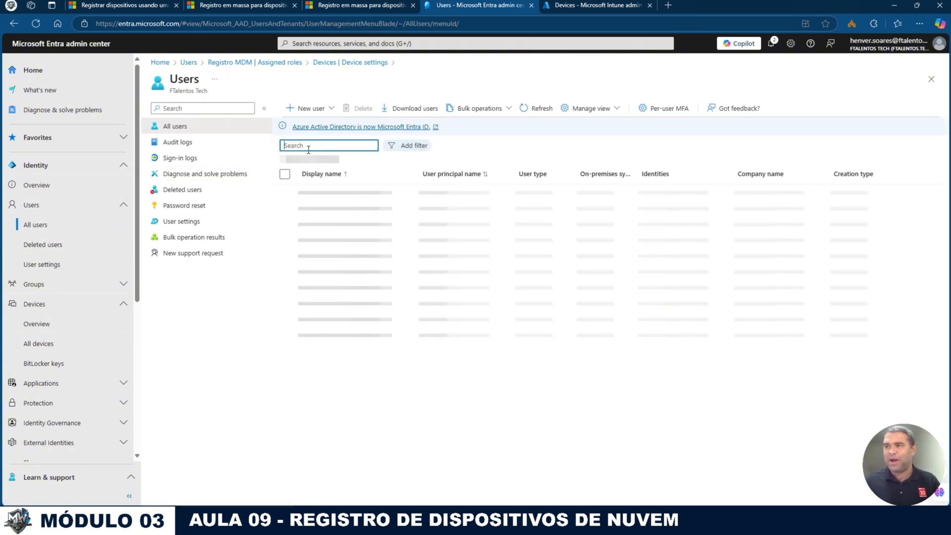
pyautogui.write('regi')
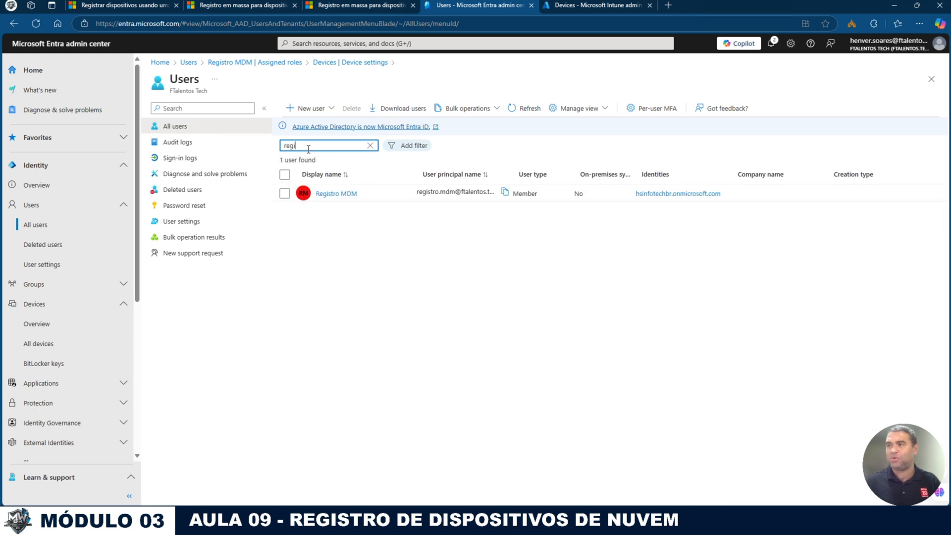
pyautogui.click(344, 194)
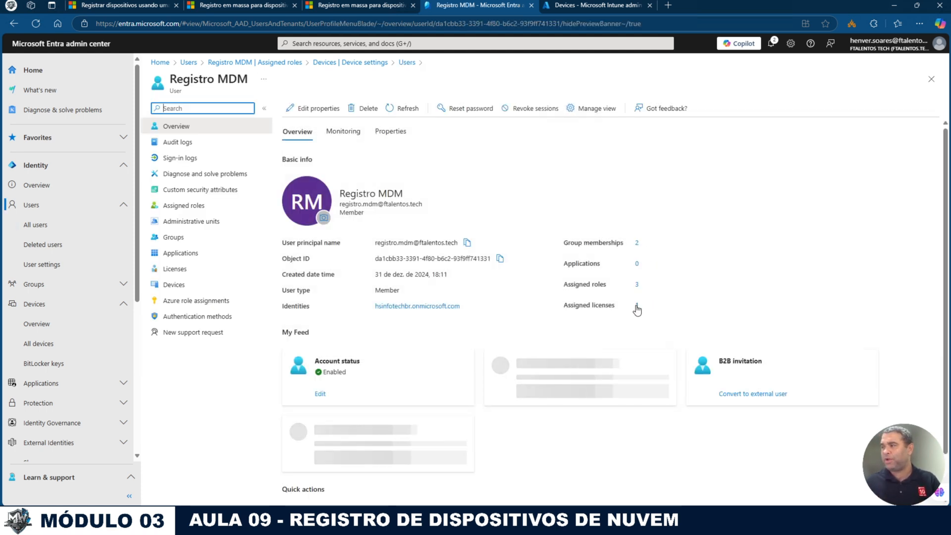
pyautogui.click(641, 305)
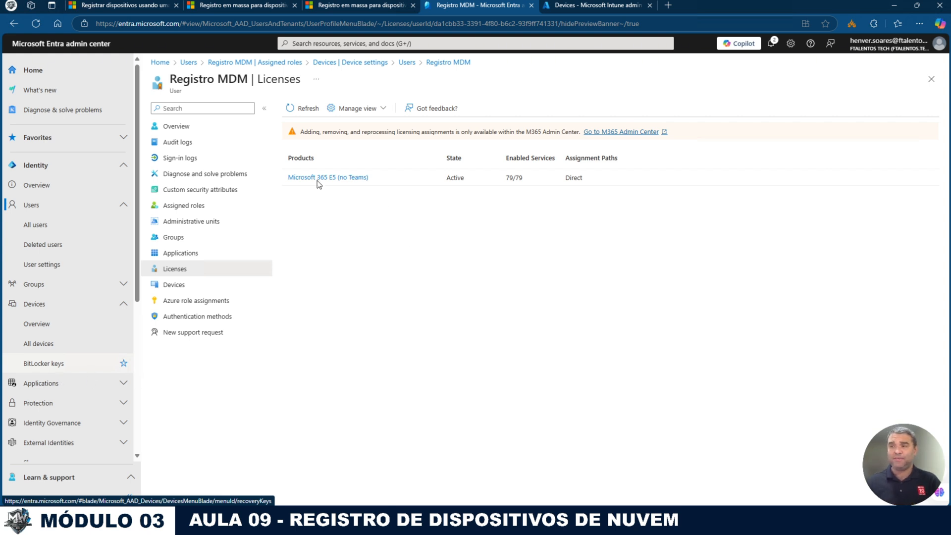
pyautogui.click(184, 206)
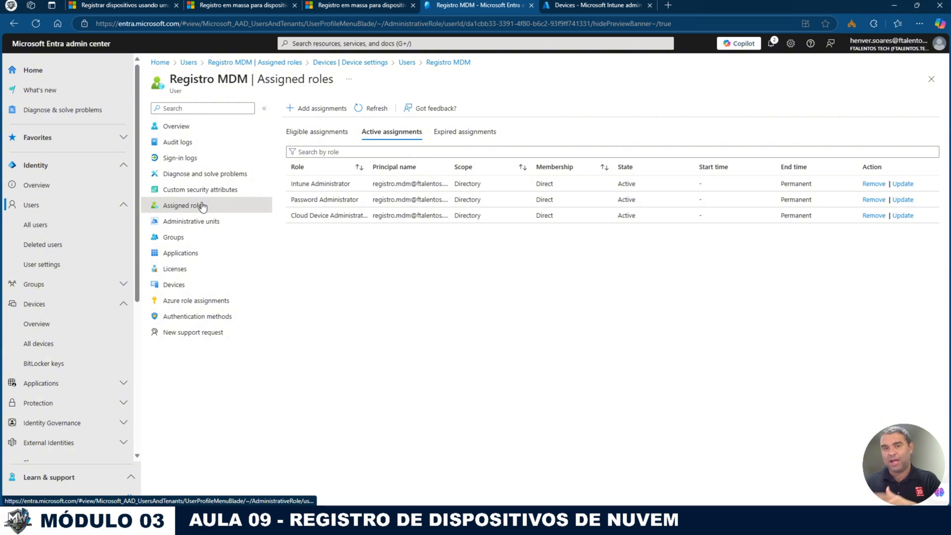
# Step: Search the role list for 'pass' and assign Password Administrator to the Registro MDM account
pyautogui.click(324, 109)
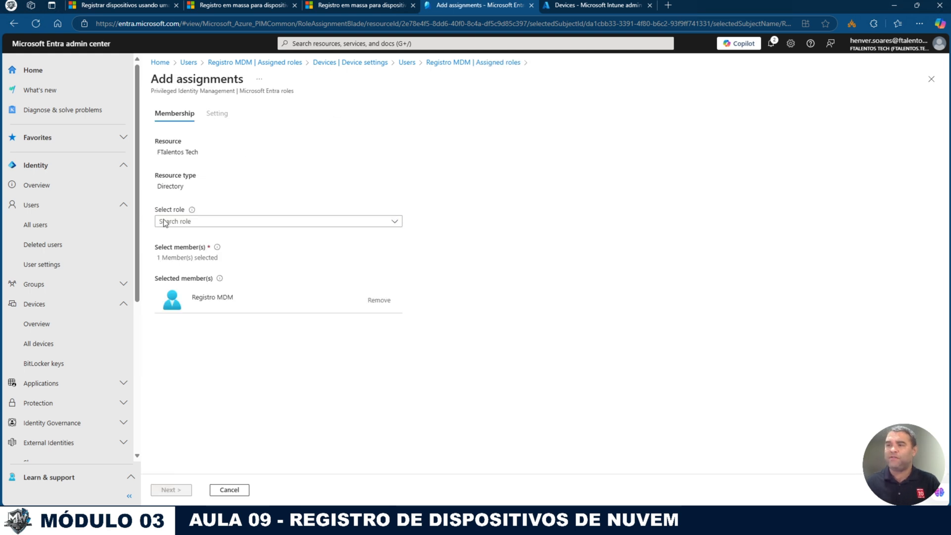
pyautogui.click(183, 221)
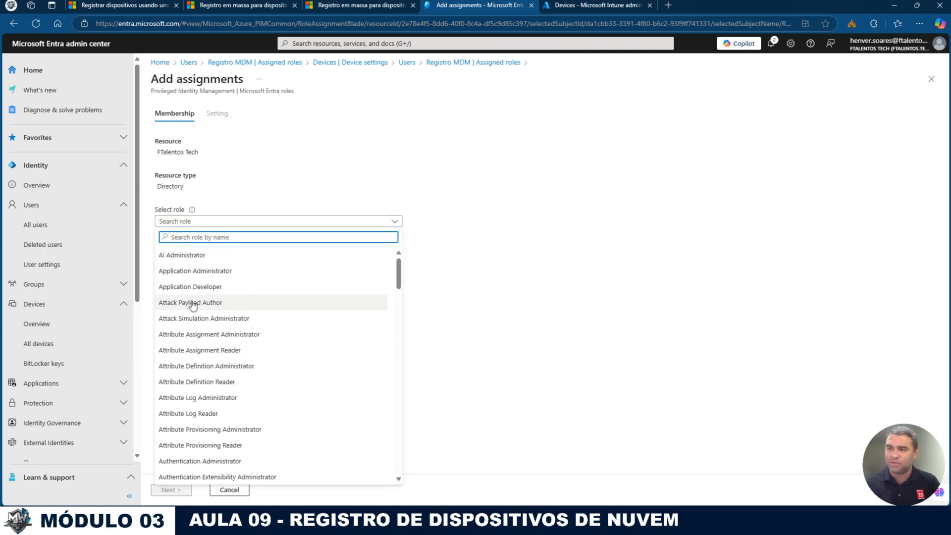
pyautogui.write('intune')
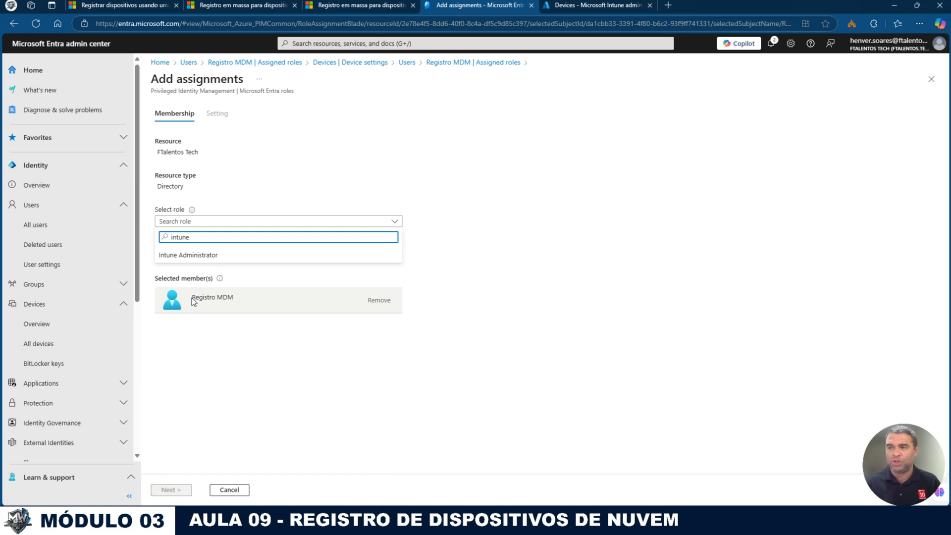
pyautogui.press('BackSpace')
pyautogui.press('BackSpace')
pyautogui.press('BackSpace')
pyautogui.press('BackSpace')
pyautogui.press('BackSpace')
pyautogui.press('BackSpace')
pyautogui.write('cloud')
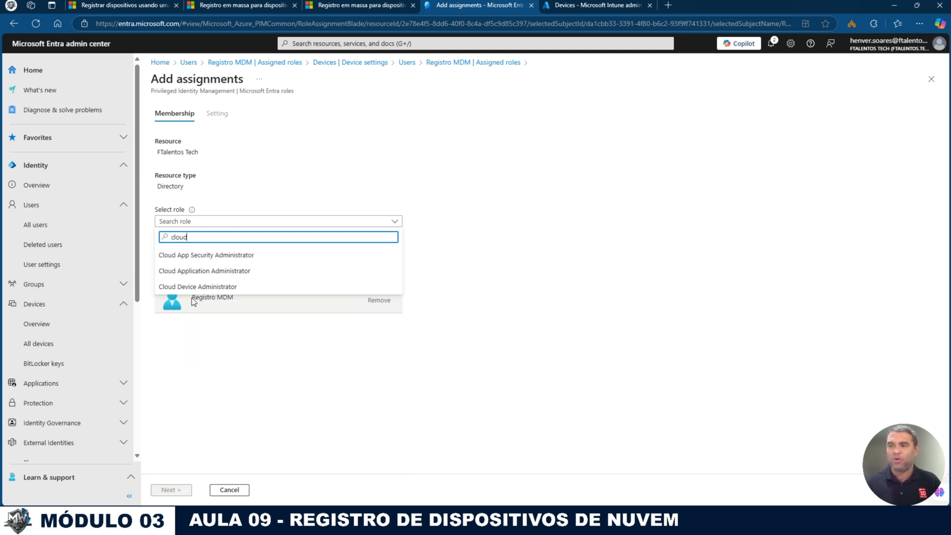
pyautogui.press('BackSpace')
pyautogui.press('BackSpace')
pyautogui.press('BackSpace')
pyautogui.press('BackSpace')
pyautogui.press('BackSpace')
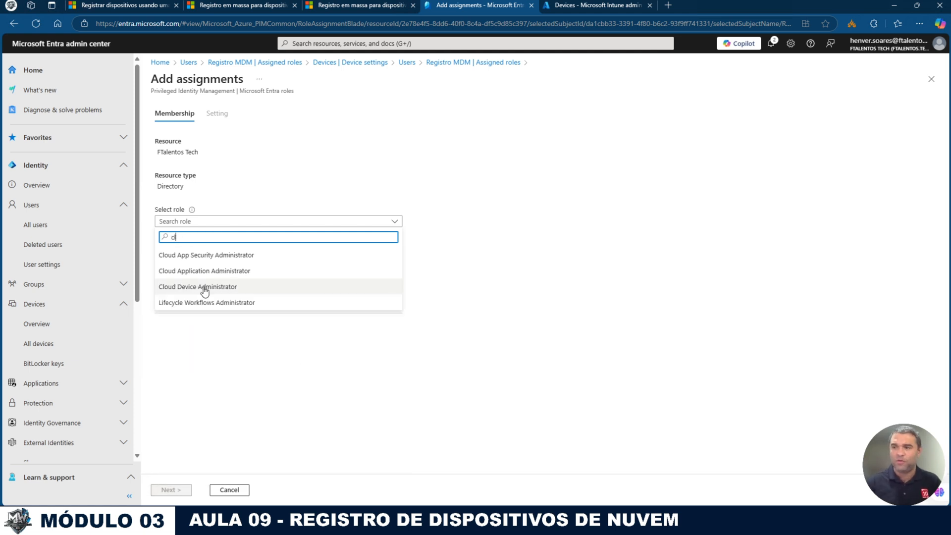
pyautogui.write('pass')
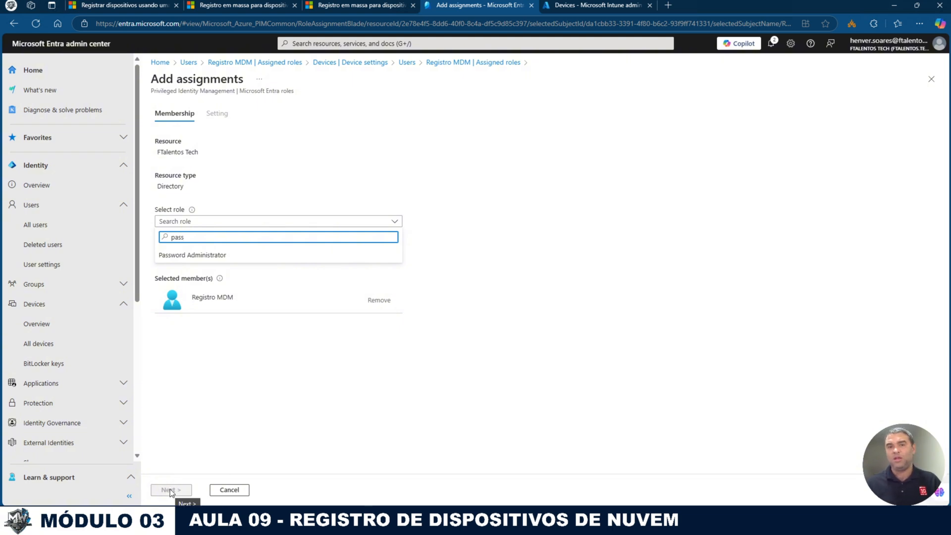
pyautogui.click(242, 492)
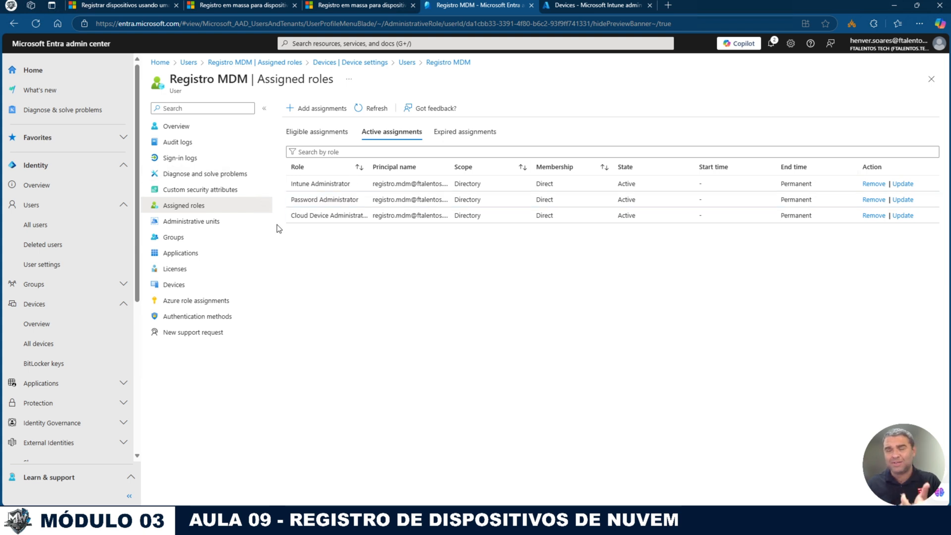
# Step: In Intune, go to Devices > Enrollment > Device enrollment managers
pyautogui.click(557, 10)
pyautogui.click(37, 125)
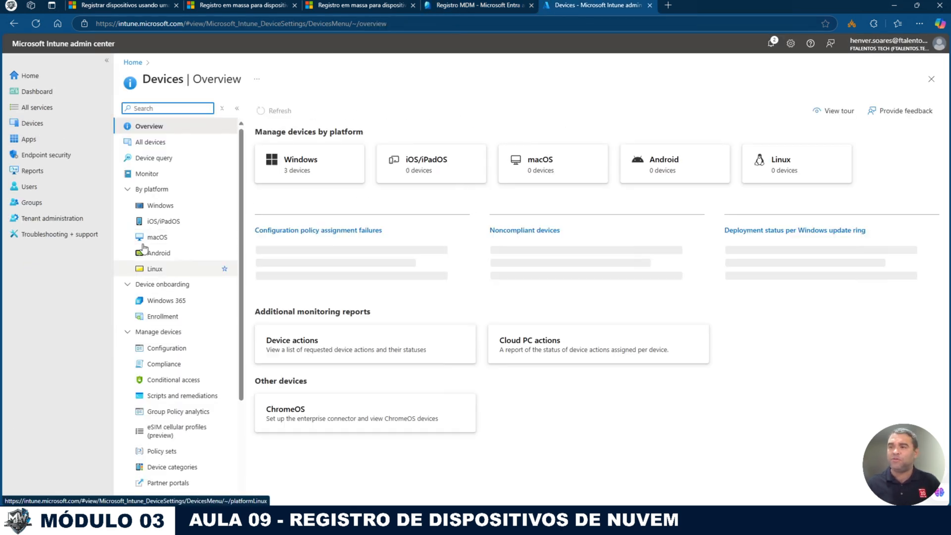
pyautogui.click(134, 317)
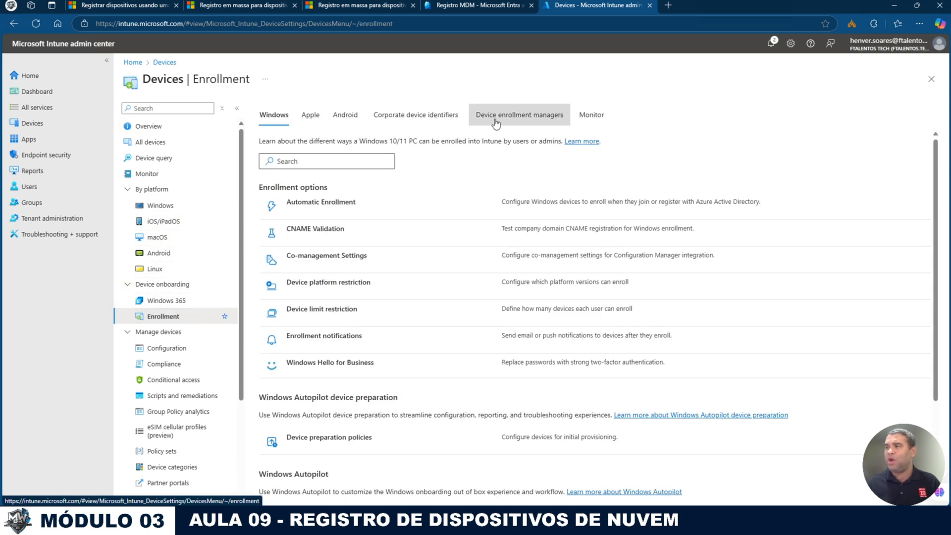
pyautogui.click(531, 118)
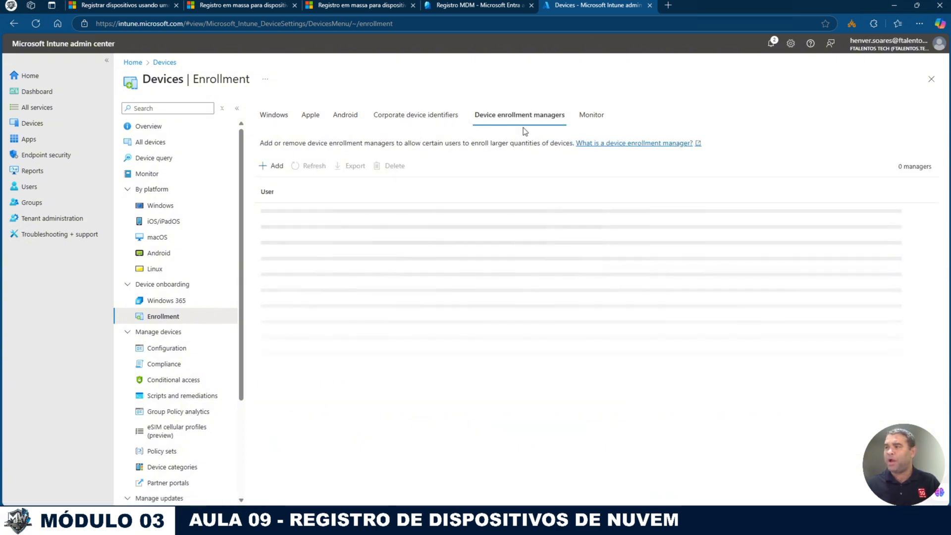
# Step: Try adding the registration account's user name as an enrollment manager, then copy the name and close the panel
pyautogui.click(276, 166)
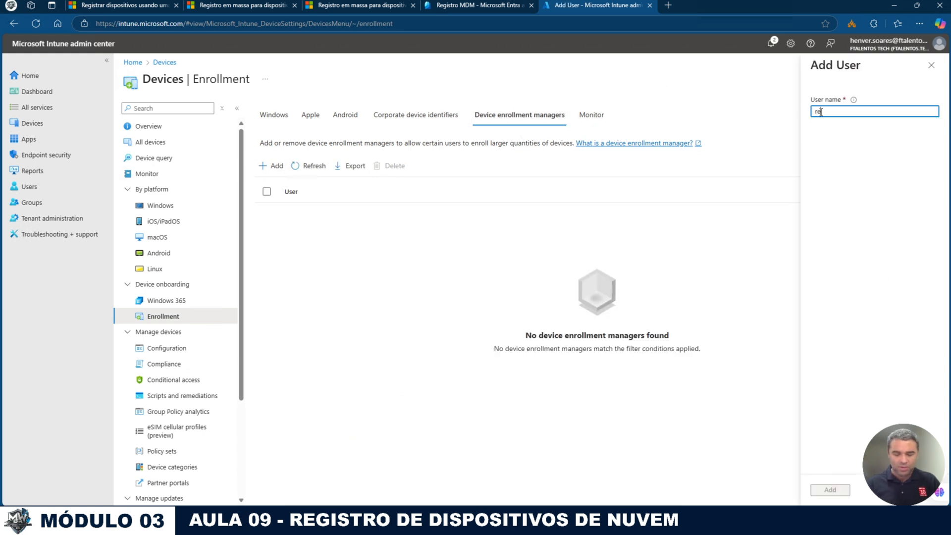
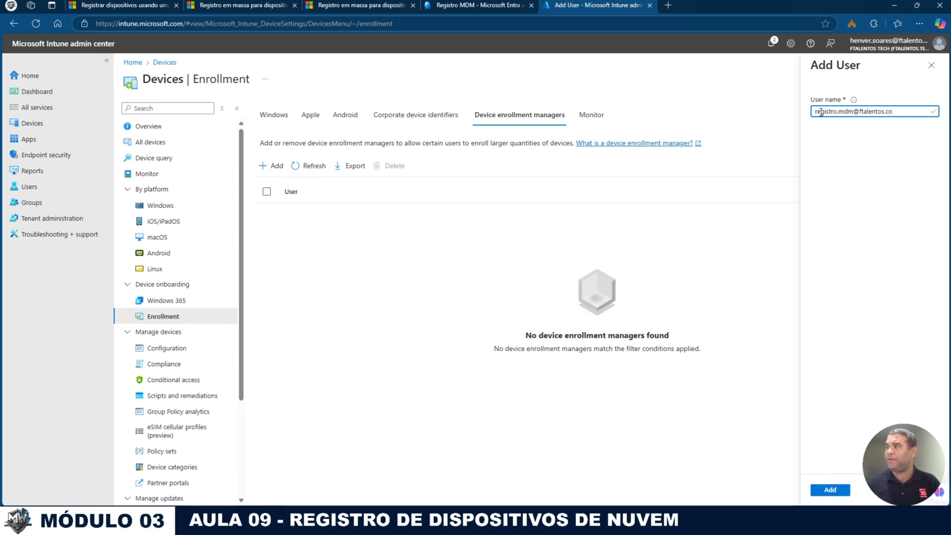
pyautogui.write('tech')
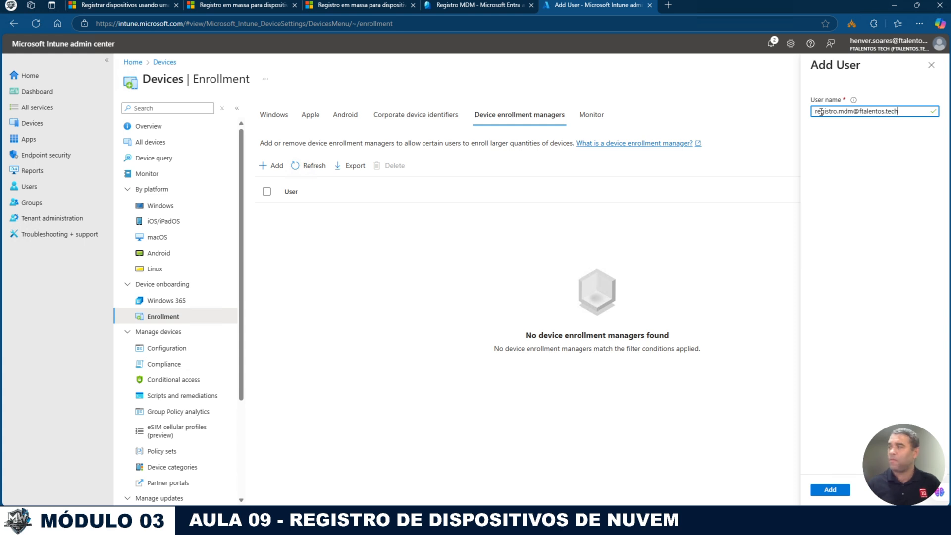
pyautogui.click(830, 489)
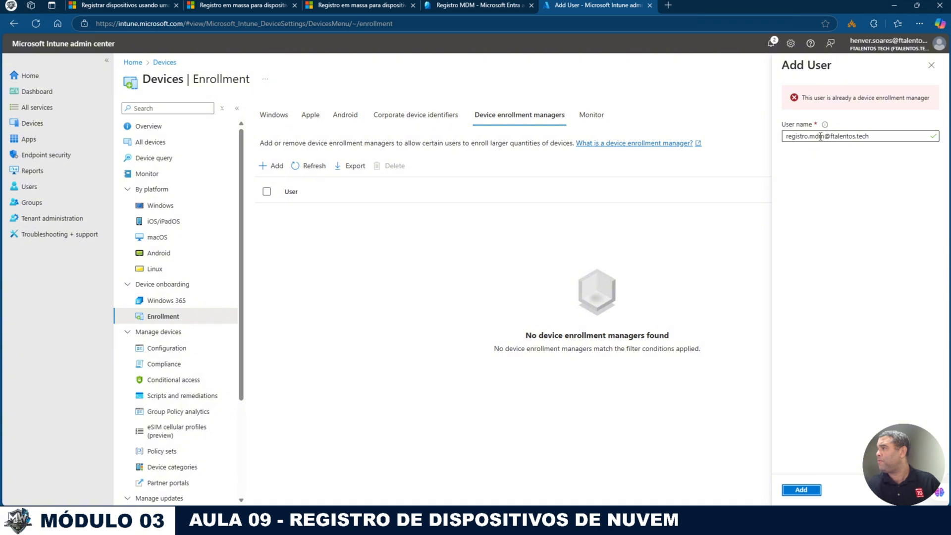
pyautogui.tripleClick(857, 136)
pyautogui.hotkey('ctrl', 'c')
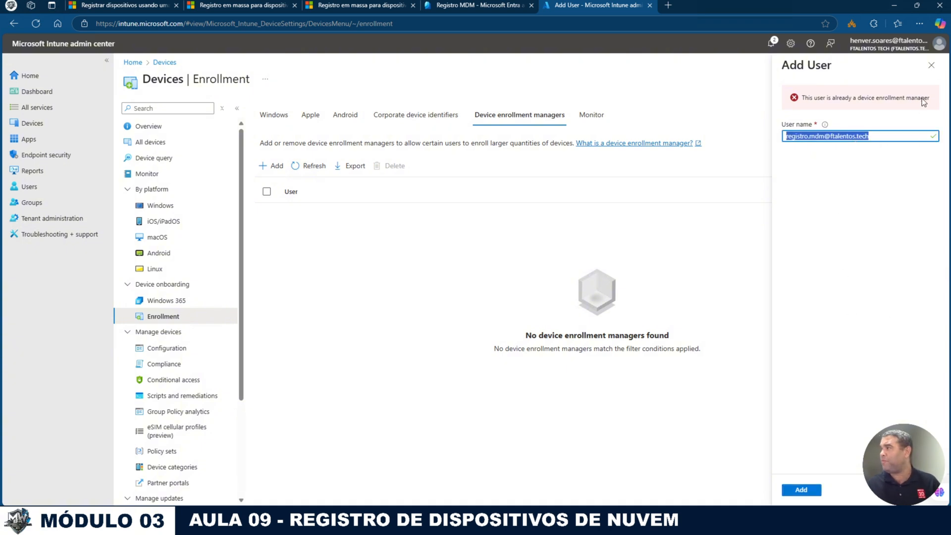
pyautogui.click(931, 65)
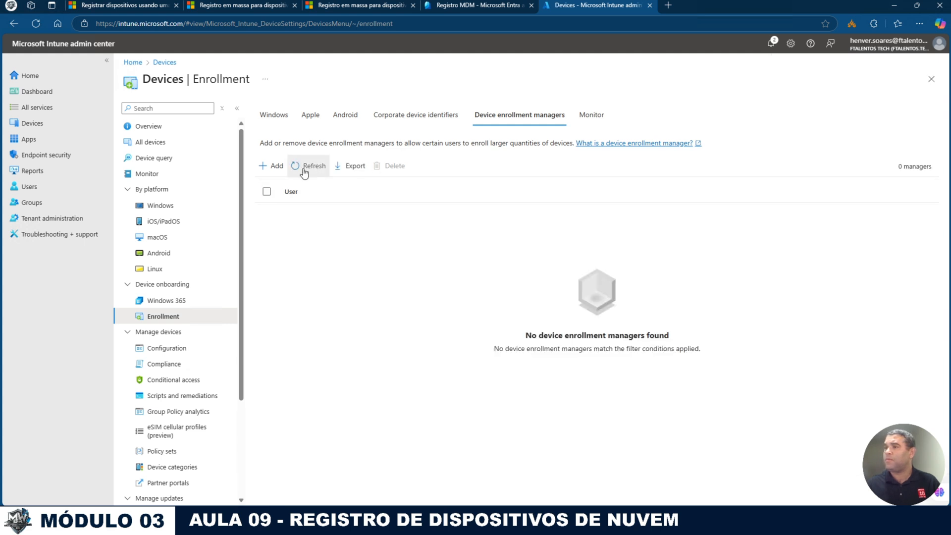
# Step: Retry adding the pasted account, which is already a manager, and close the panel
pyautogui.click(271, 165)
pyautogui.hotkey('ctrl', 'v')
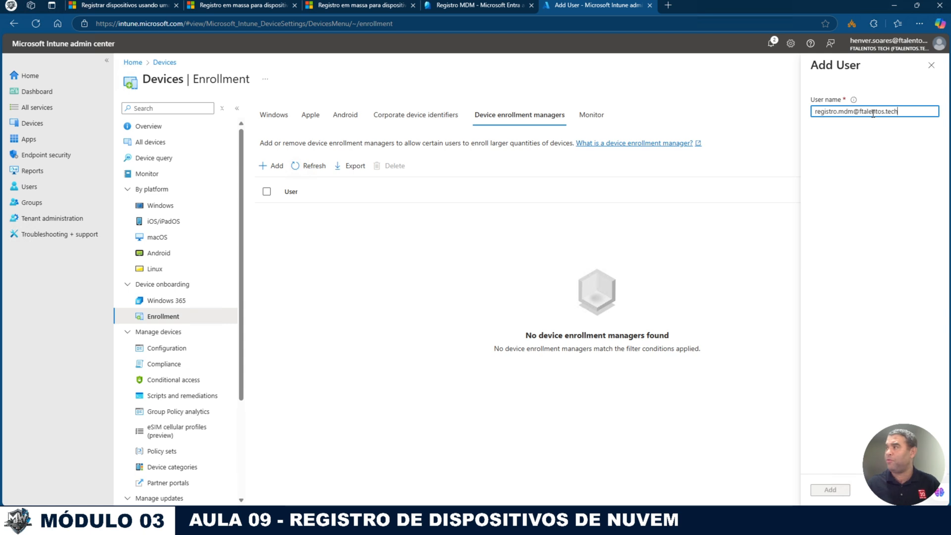
pyautogui.click(834, 484)
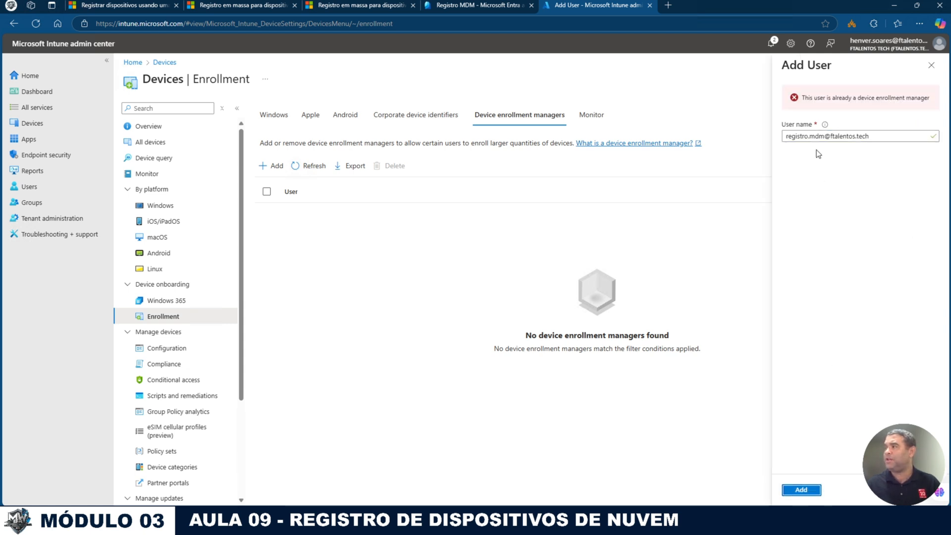
pyautogui.click(931, 66)
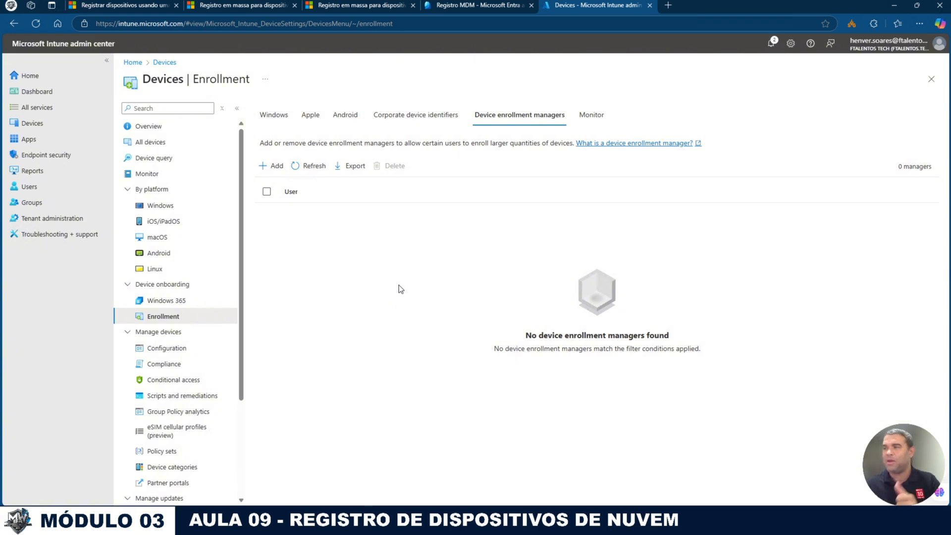
# Step: In Entra, go from Devices overview through All devices to Device settings
pyautogui.click(446, 5)
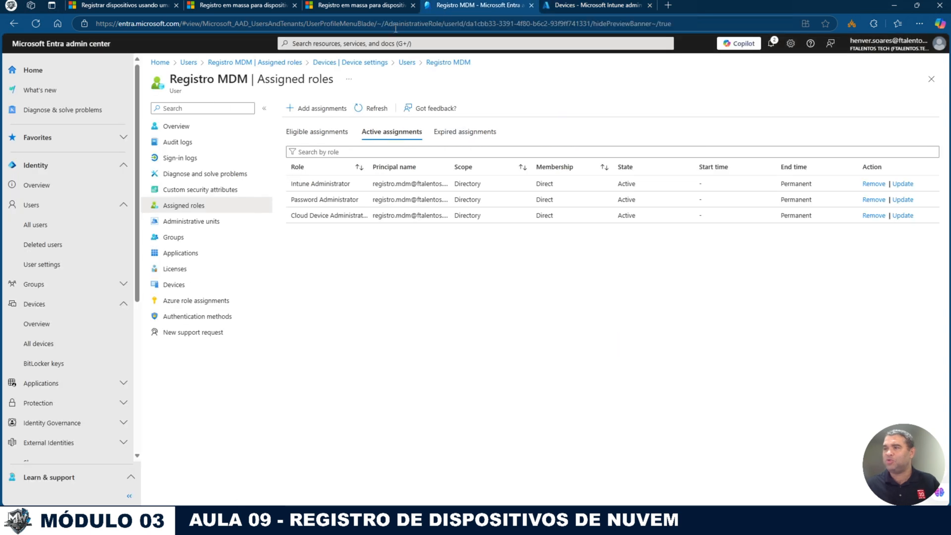
pyautogui.click(37, 325)
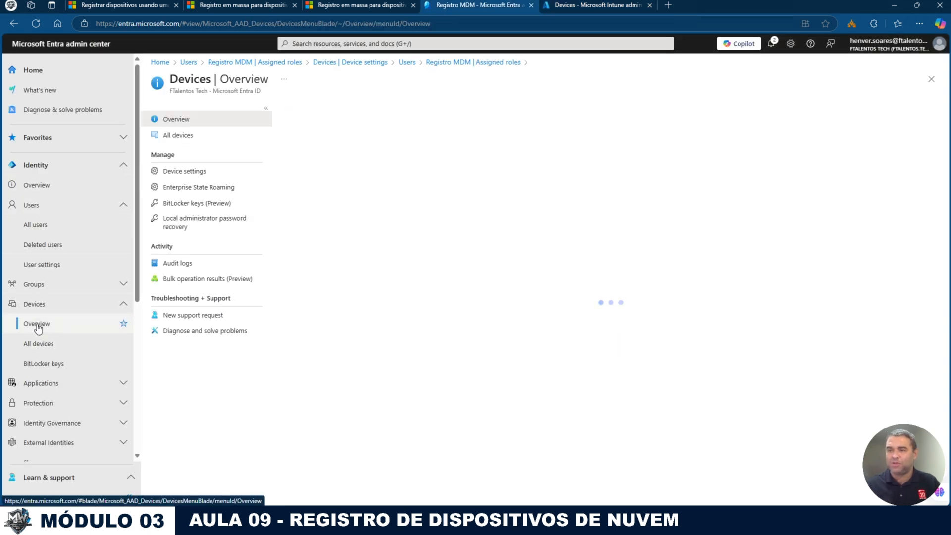
pyautogui.click(180, 140)
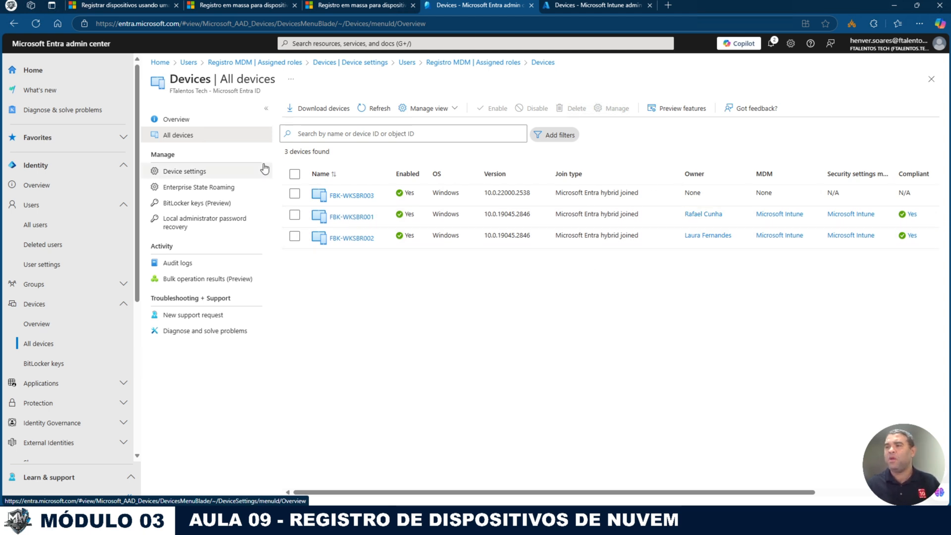
pyautogui.click(198, 172)
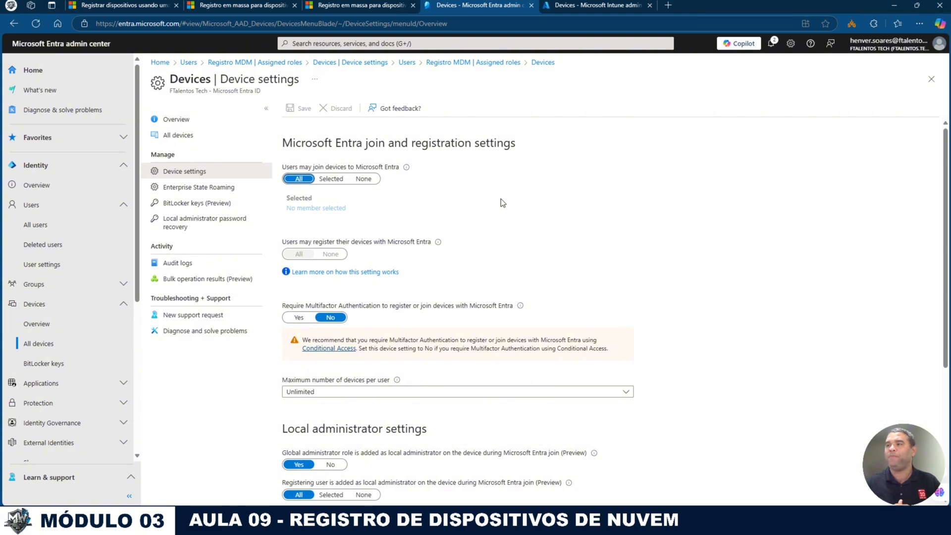
# Step: Set 'Users may join devices' to Selected with only the SG-Entra-AdminLocal group as member
pyautogui.click(331, 179)
pyautogui.click(299, 209)
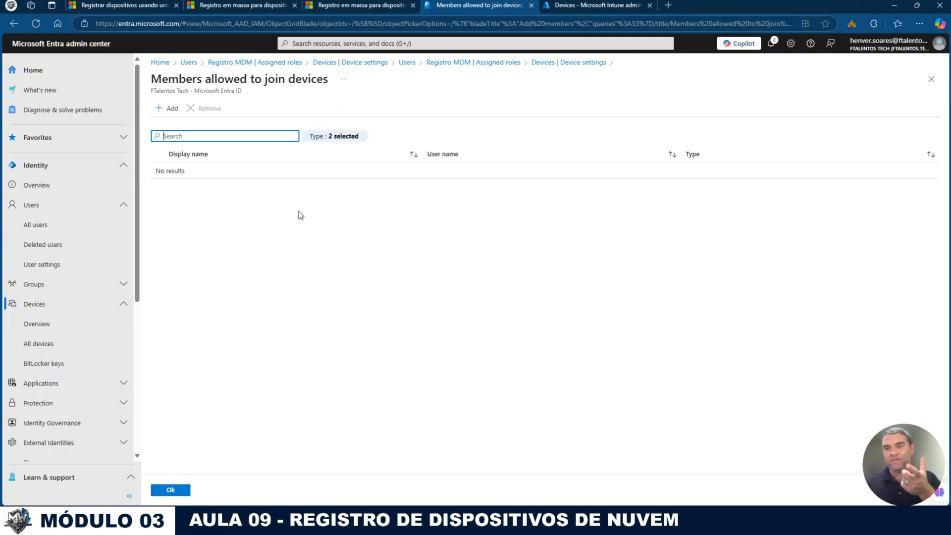
pyautogui.click(171, 108)
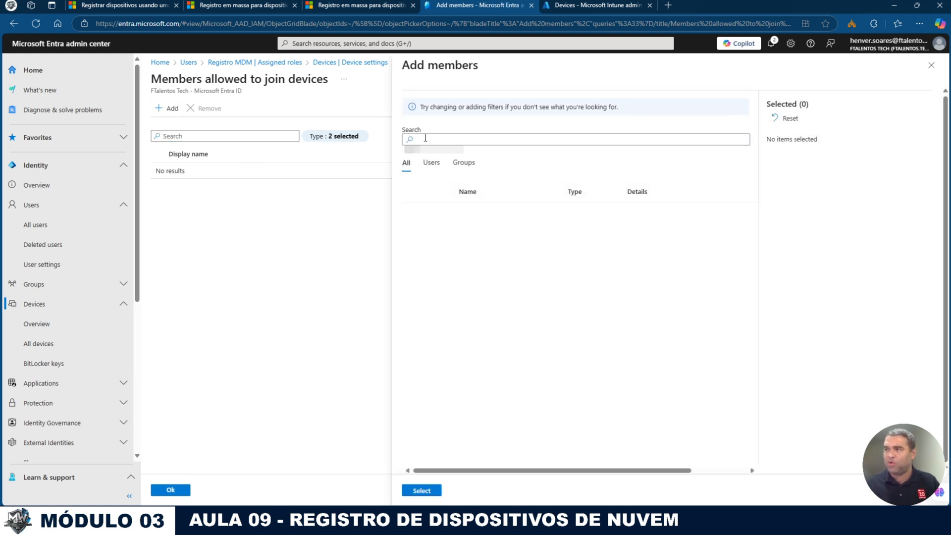
pyautogui.click(425, 138)
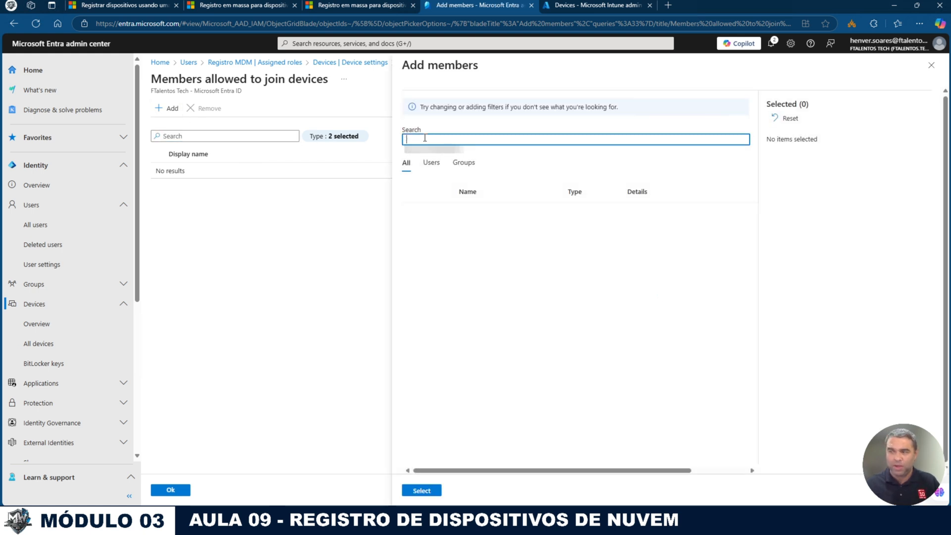
pyautogui.write('sg-en')
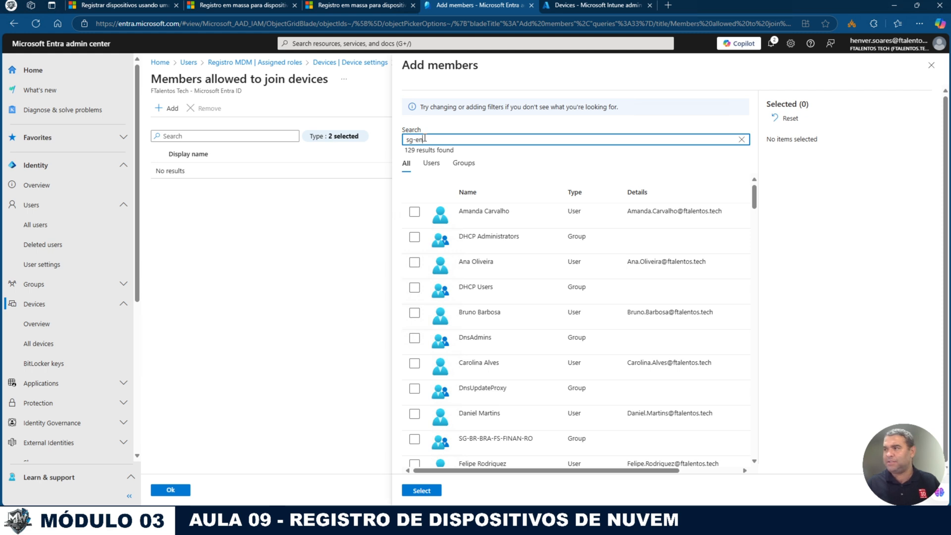
pyautogui.click(415, 212)
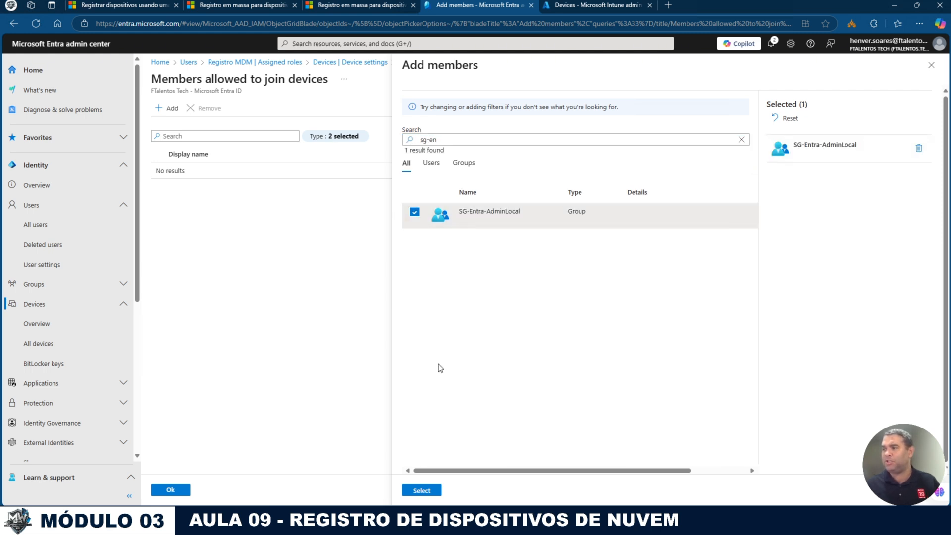
pyautogui.click(422, 490)
pyautogui.click(170, 490)
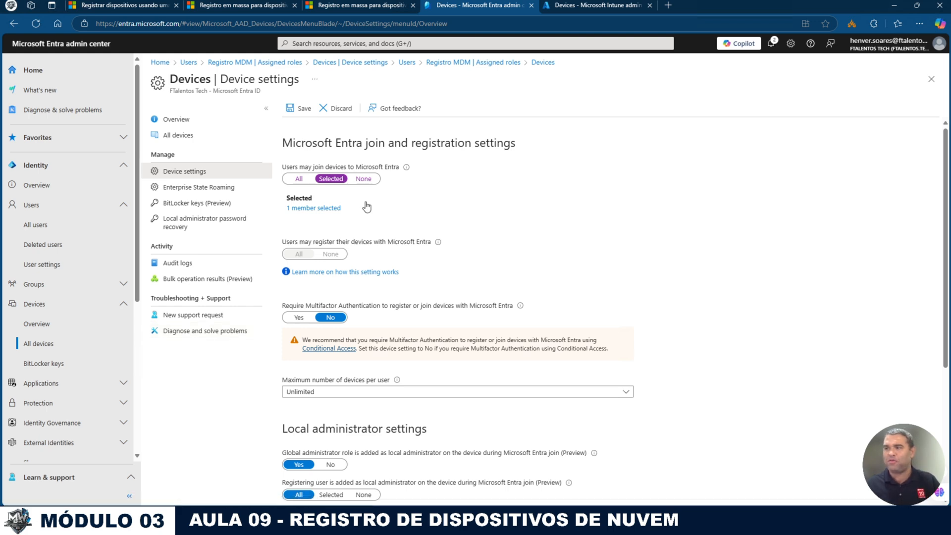
pyautogui.scroll(-4, 381, 200)
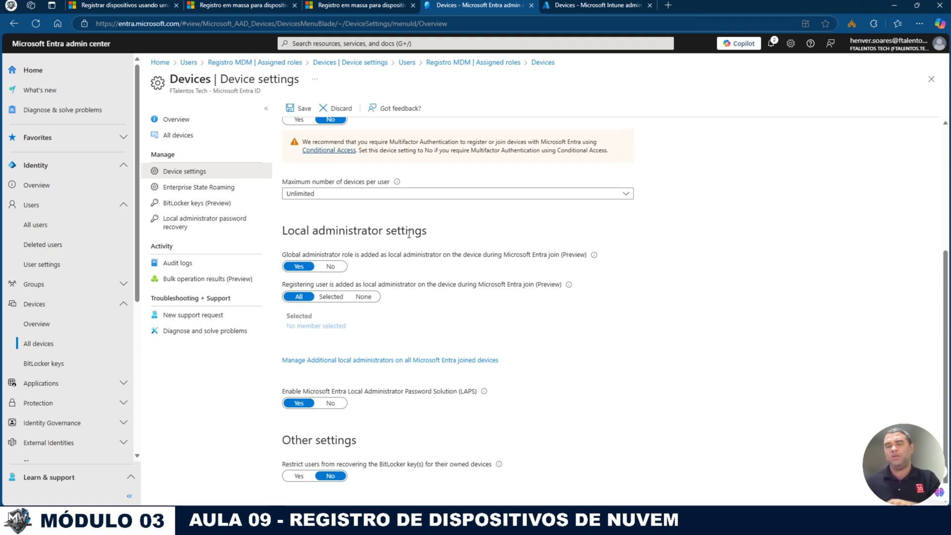
# Step: Stop adding global admins as local admins and limit registering-user local admin rights to SG-Entra-AdminLocal
pyautogui.click(331, 266)
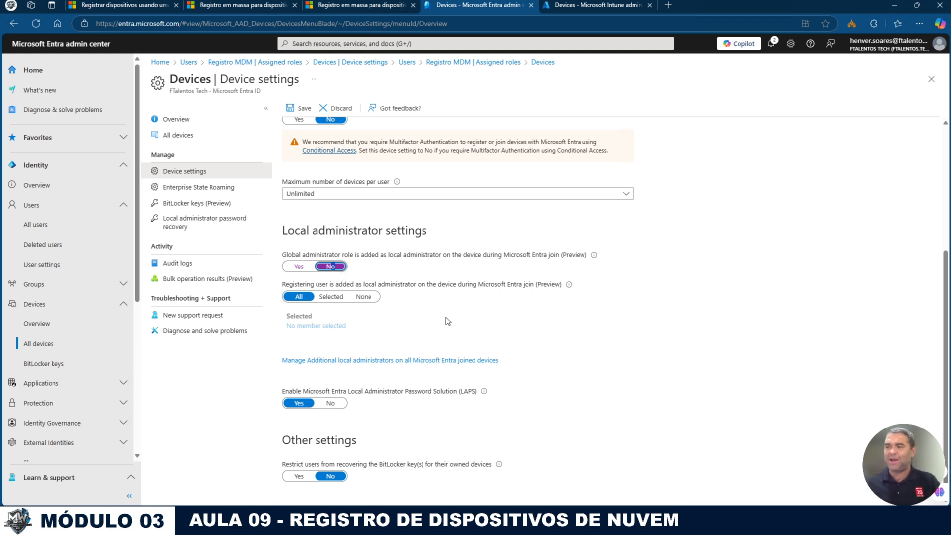
pyautogui.moveTo(307, 284); pyautogui.dragTo(478, 289)
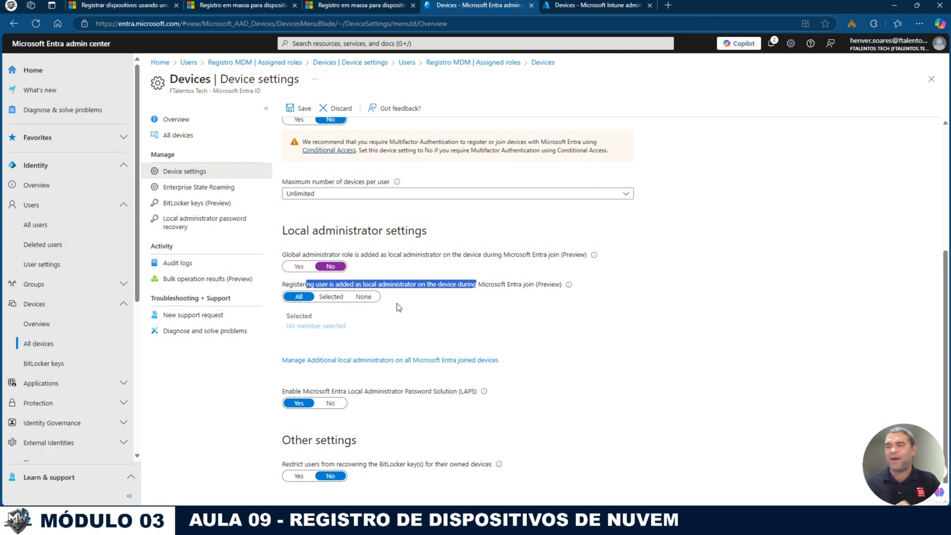
pyautogui.click(329, 296)
pyautogui.click(313, 326)
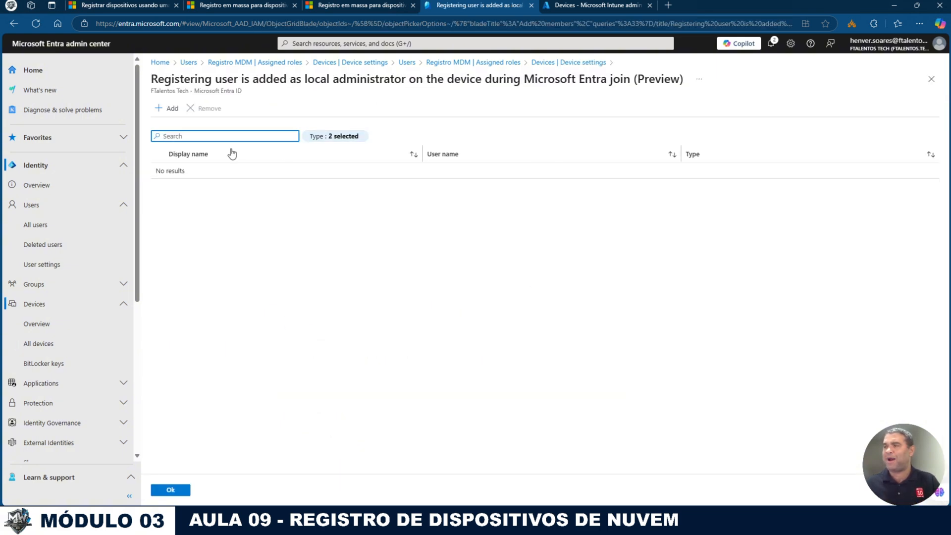
pyautogui.click(168, 108)
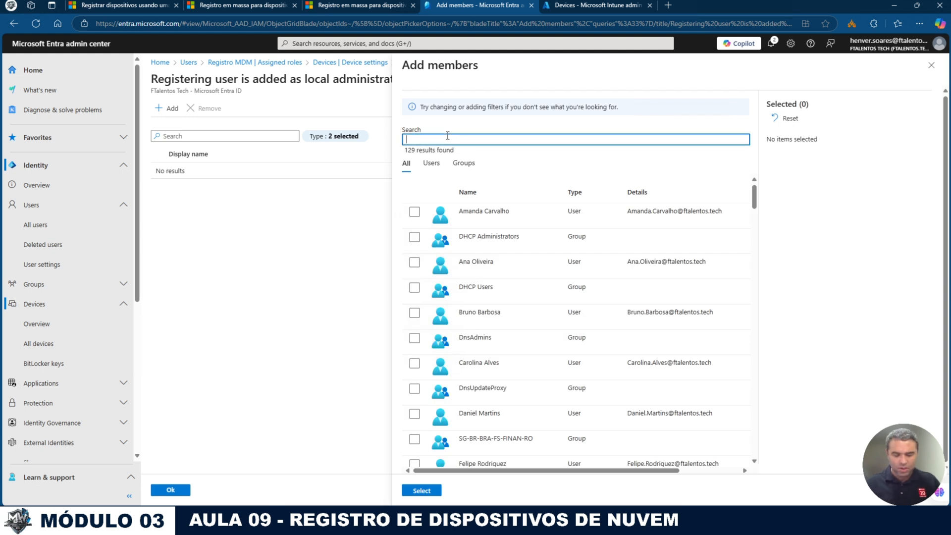
pyautogui.write('sg-ent')
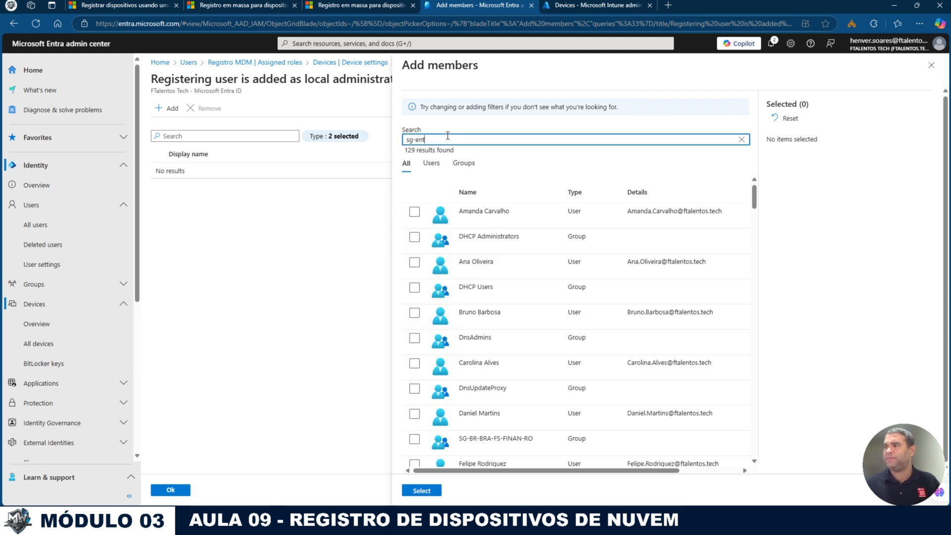
pyautogui.write('ra')
pyautogui.click(415, 213)
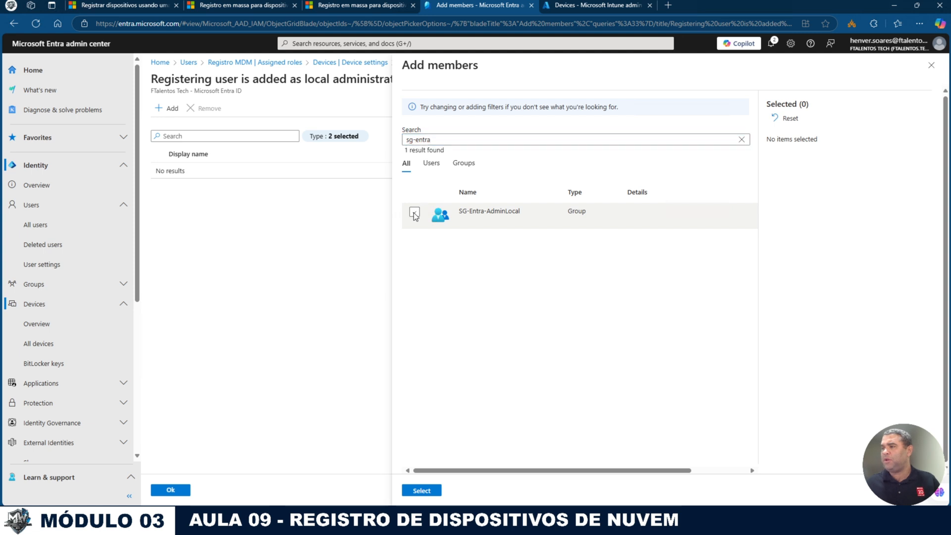
pyautogui.click(432, 490)
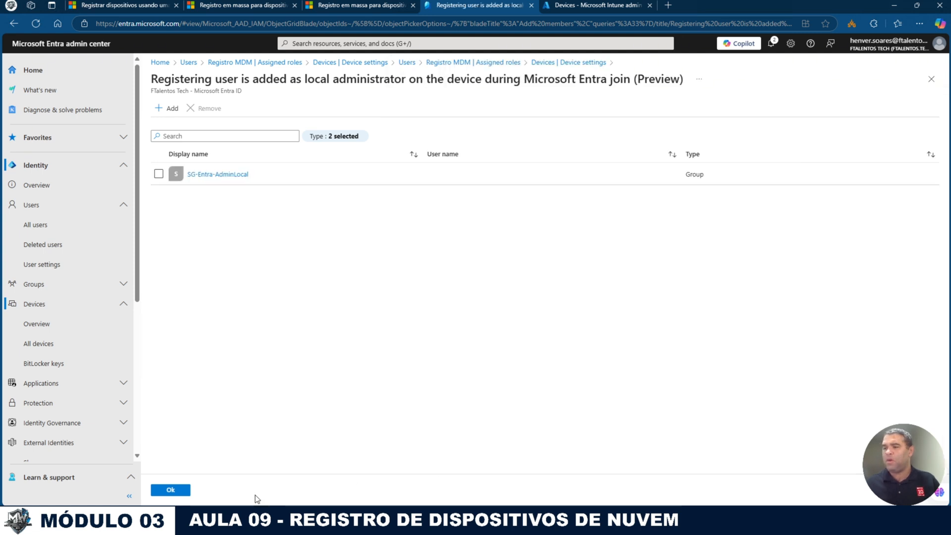
pyautogui.click(161, 490)
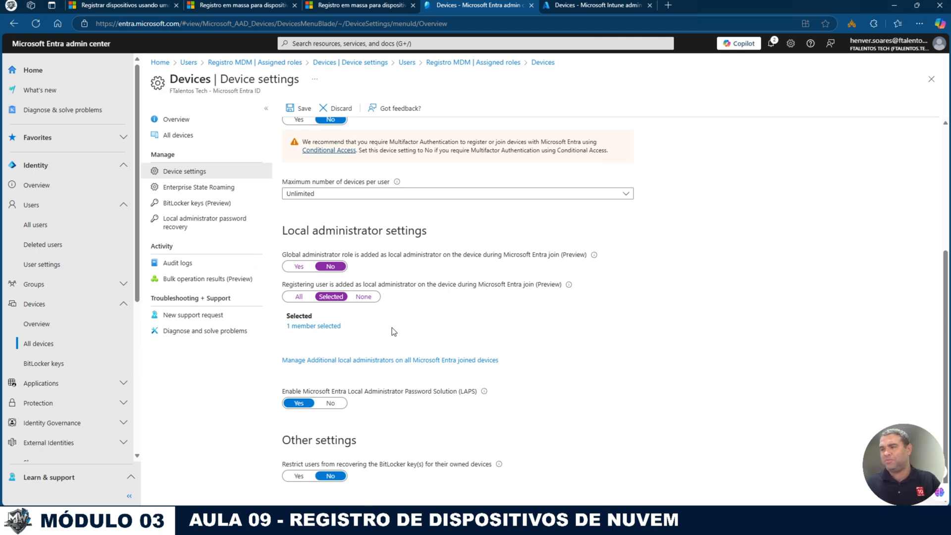
# Step: Save the updated Entra device settings
pyautogui.scroll(-1, 391, 330)
pyautogui.scroll(4, 387, 276)
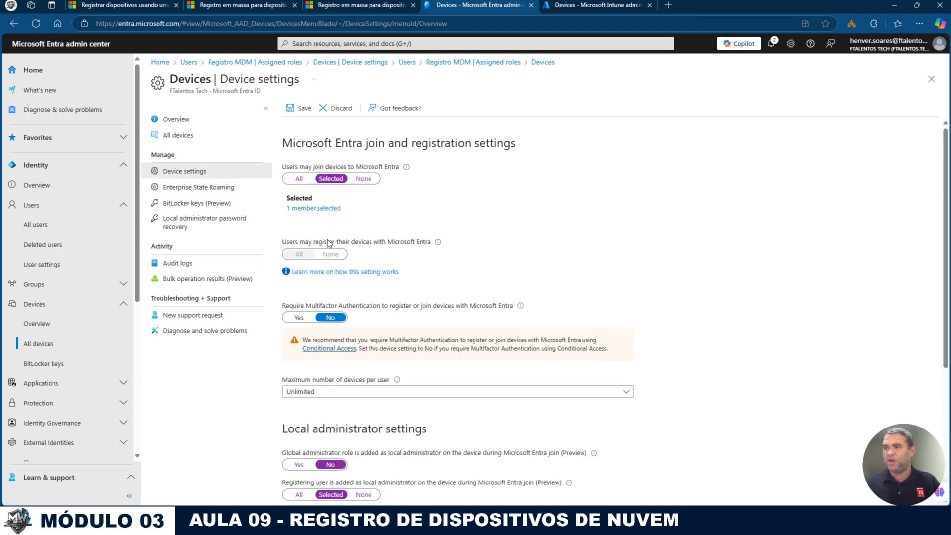
pyautogui.click(293, 111)
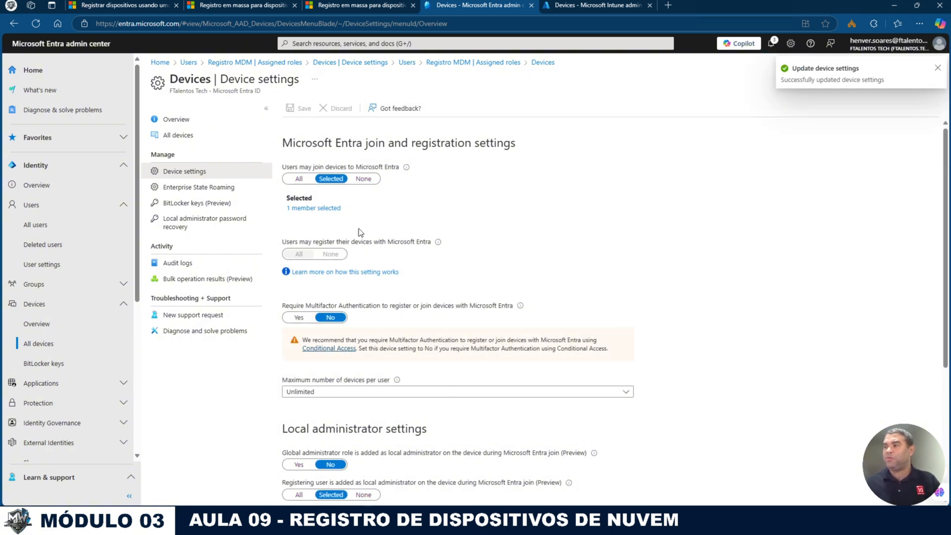
pyautogui.click(590, 8)
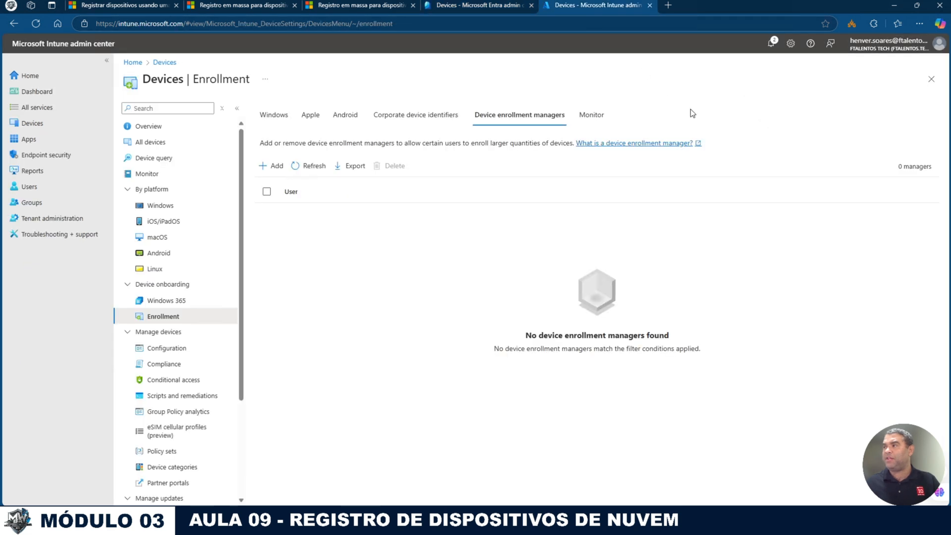
pyautogui.click(275, 167)
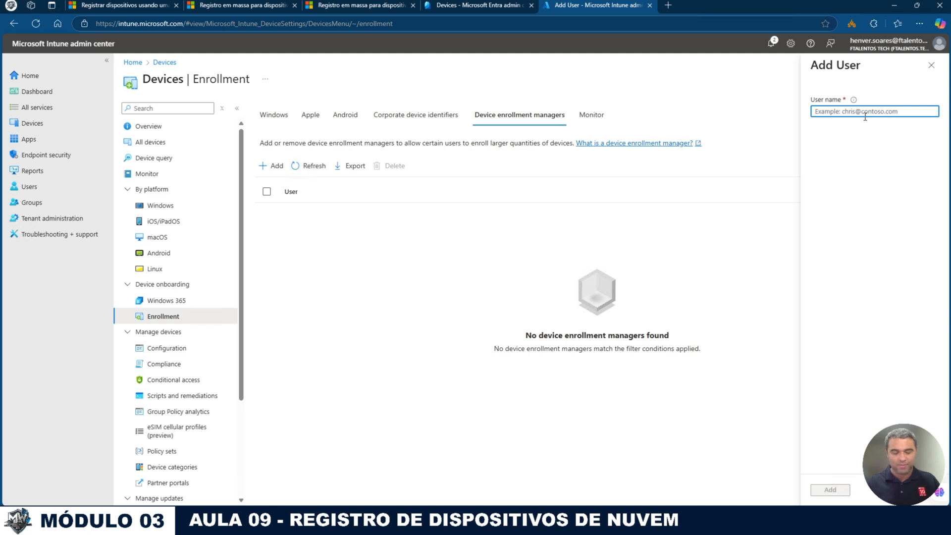
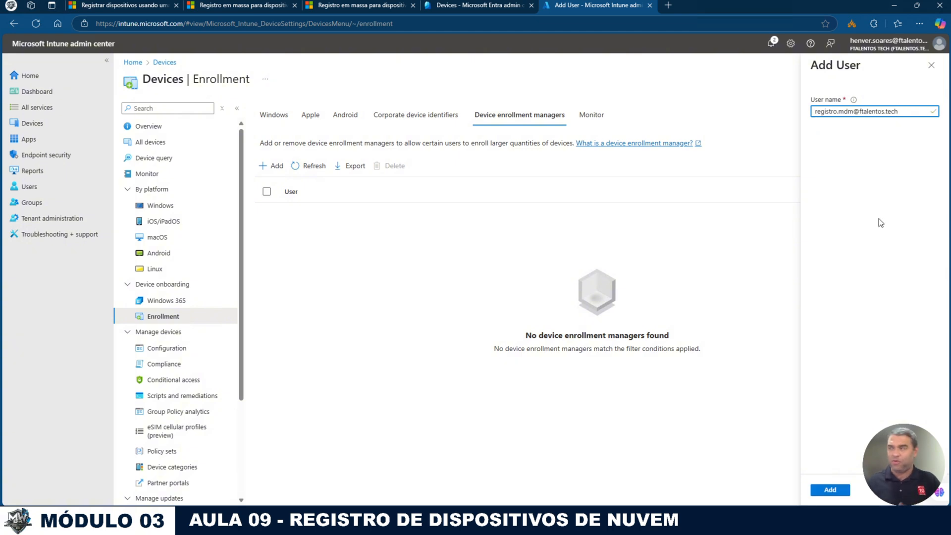
pyautogui.click(824, 490)
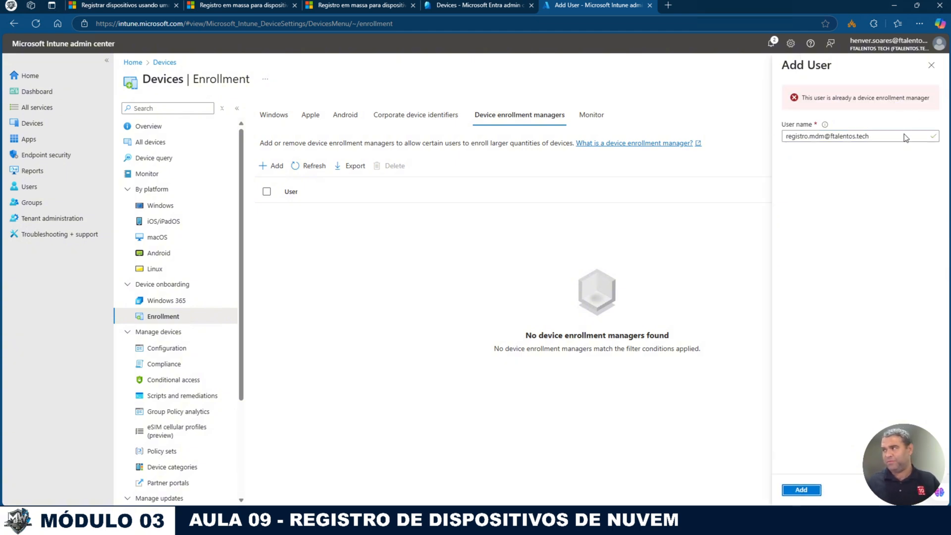
pyautogui.click(931, 66)
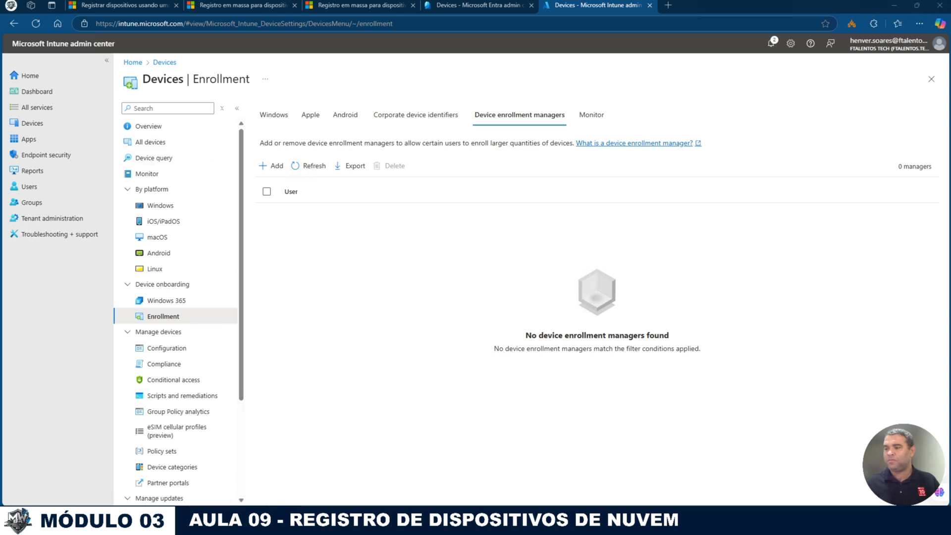
# Step: In Remote Desktop Manager, go to the FBK-NBKIT001 session and launch Microsoft Store
pyautogui.click(333, 523)
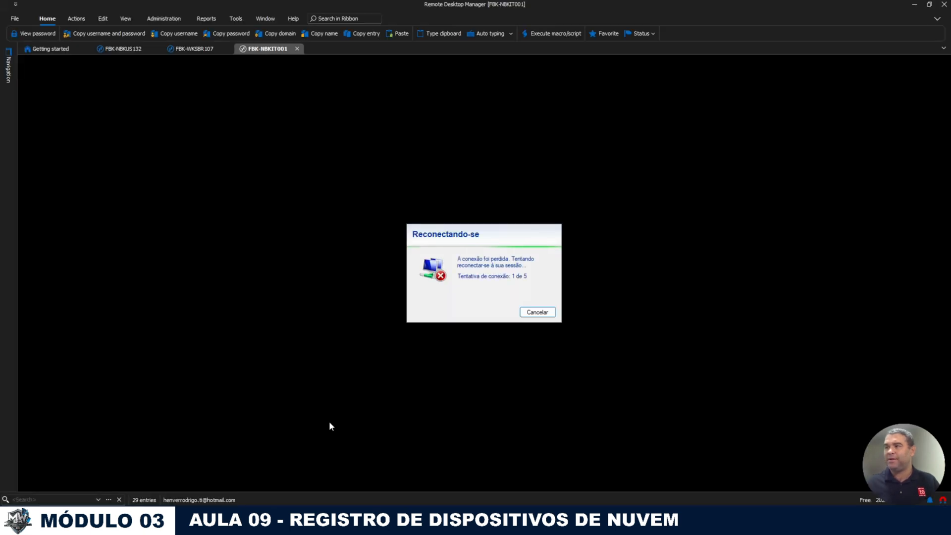
pyautogui.click(230, 35)
pyautogui.click(211, 49)
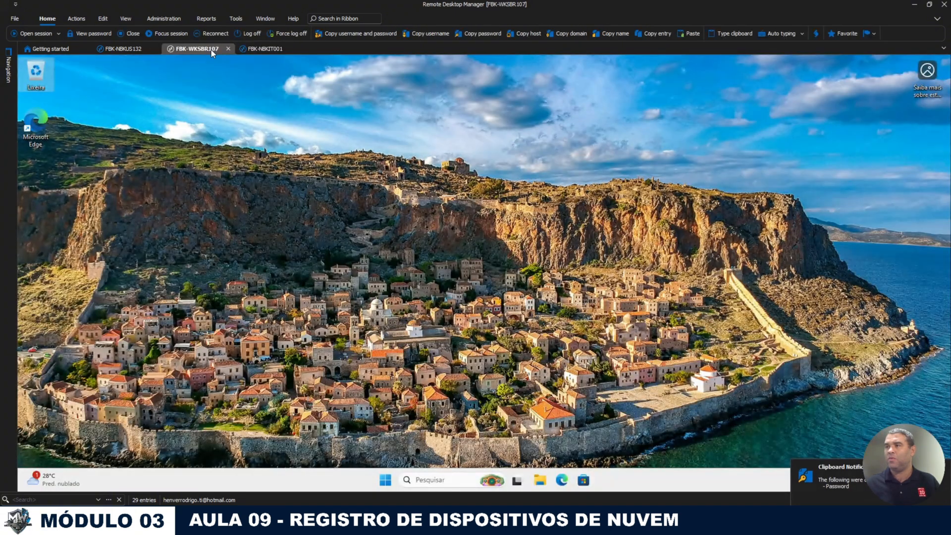
pyautogui.click(253, 49)
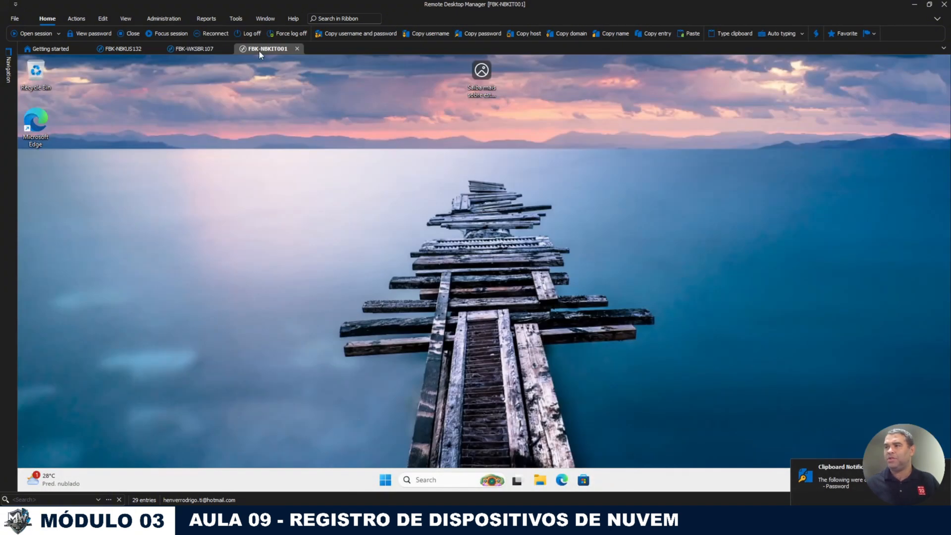
pyautogui.click(386, 480)
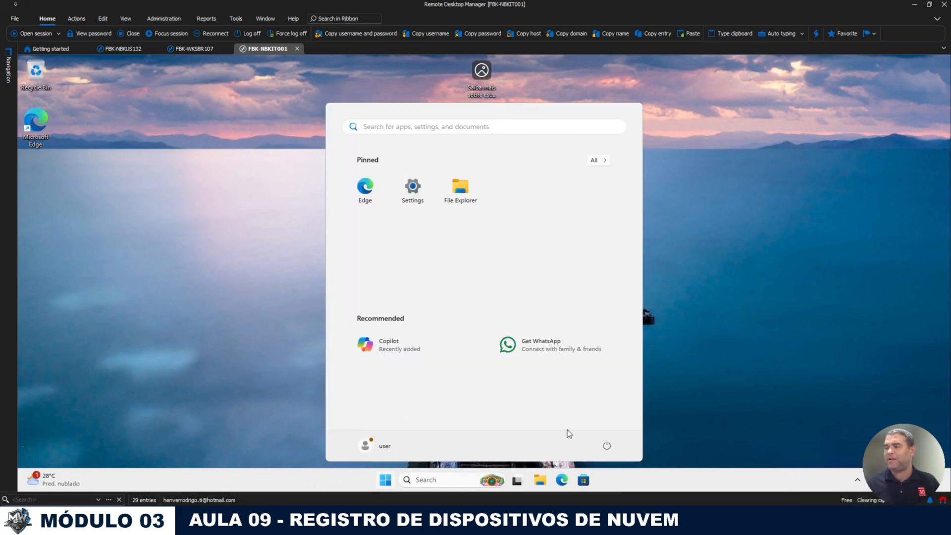
pyautogui.click(585, 483)
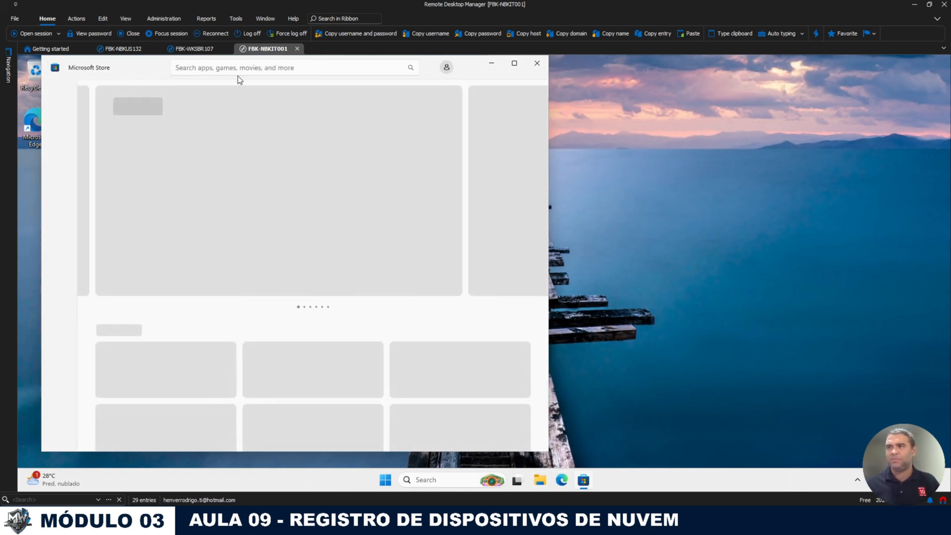
# Step: Search the Store for 'windows config', open Windows Configuration Designer, and maximize the window
pyautogui.click(243, 67)
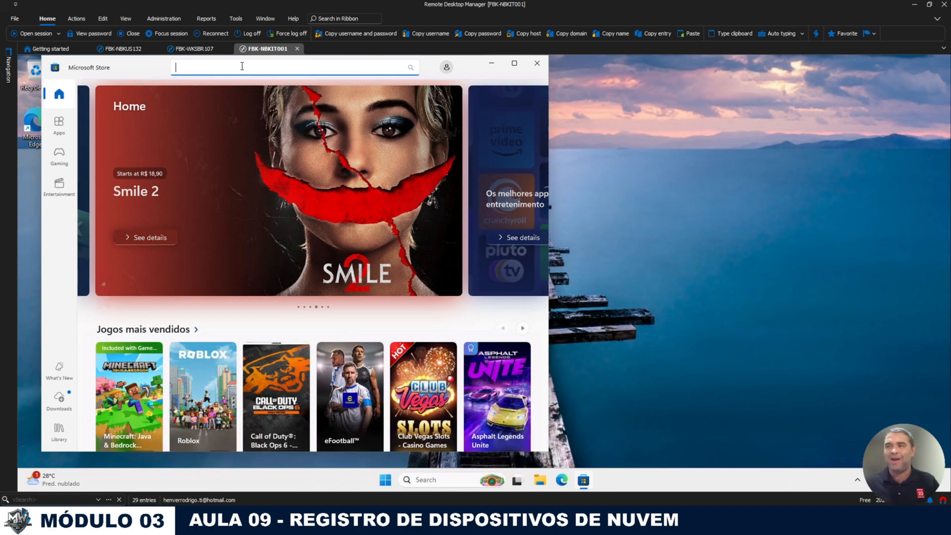
pyautogui.write('windows config')
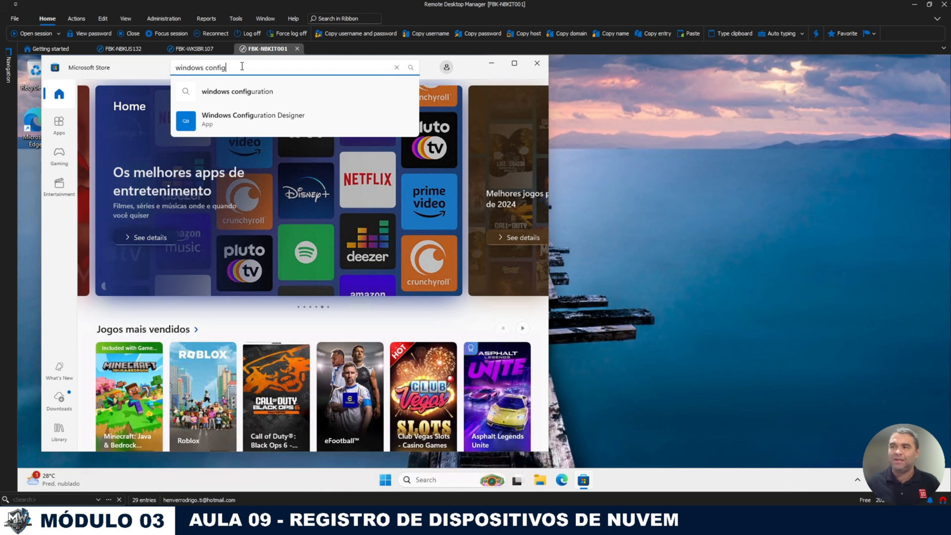
pyautogui.press('Down')
pyautogui.press('Down')
pyautogui.click(235, 123)
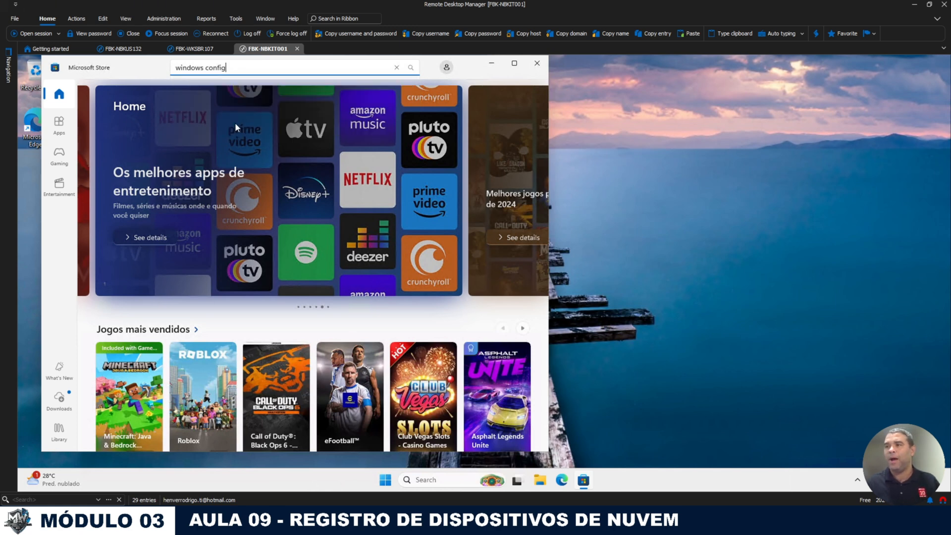
pyautogui.click(514, 64)
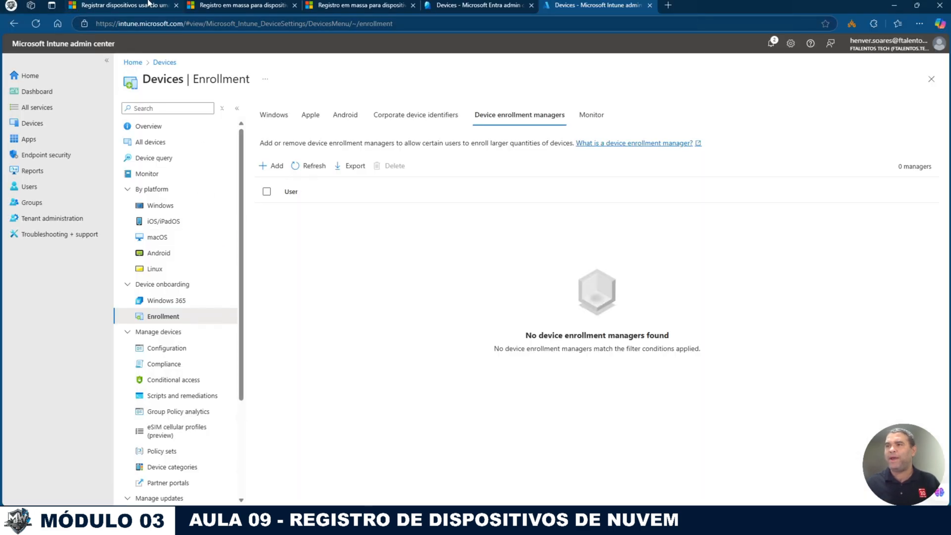
# Step: In the bulk enrollment article, select the Get-AzureADServicePrincipal command under Pré-requisitos
pyautogui.click(148, 5)
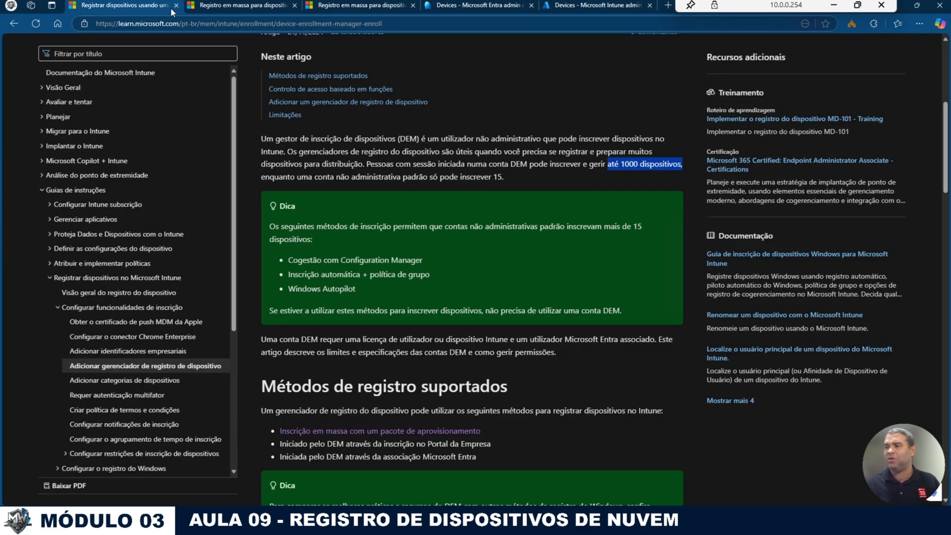
pyautogui.scroll(-5, 511, 256)
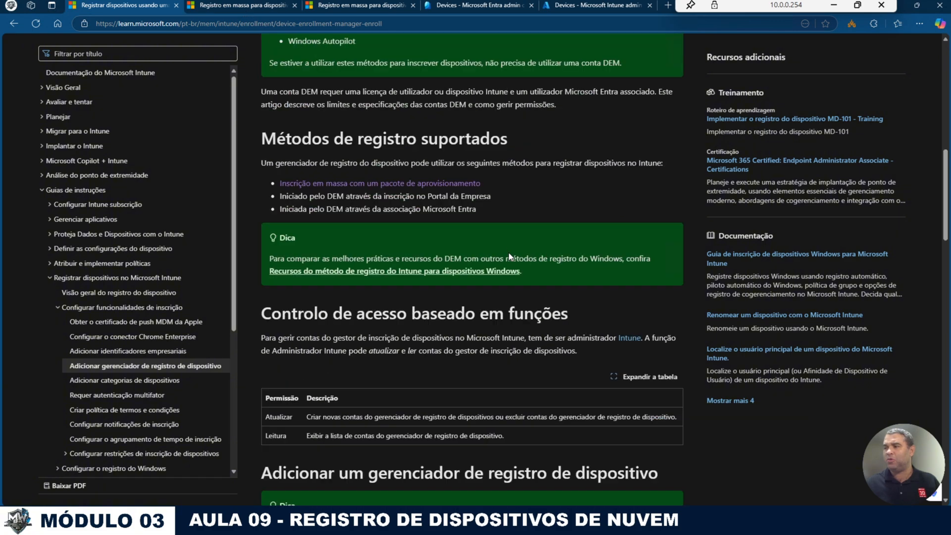
pyautogui.click(258, 5)
pyautogui.scroll(-2, 473, 273)
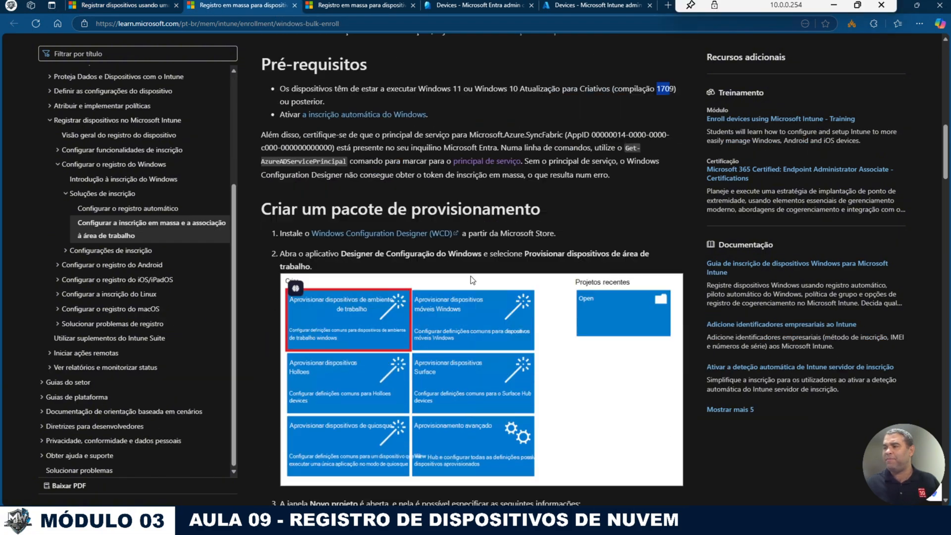
pyautogui.scroll(1, 471, 276)
pyautogui.moveTo(348, 217); pyautogui.dragTo(261, 211)
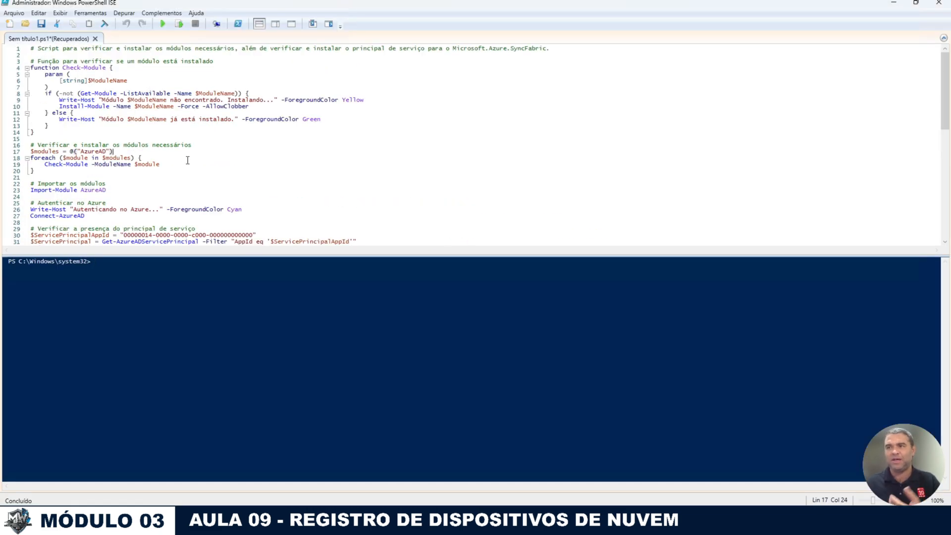
# Step: Review the script's module-checking and service principal sections
pyautogui.moveTo(176, 167); pyautogui.dragTo(31, 68)
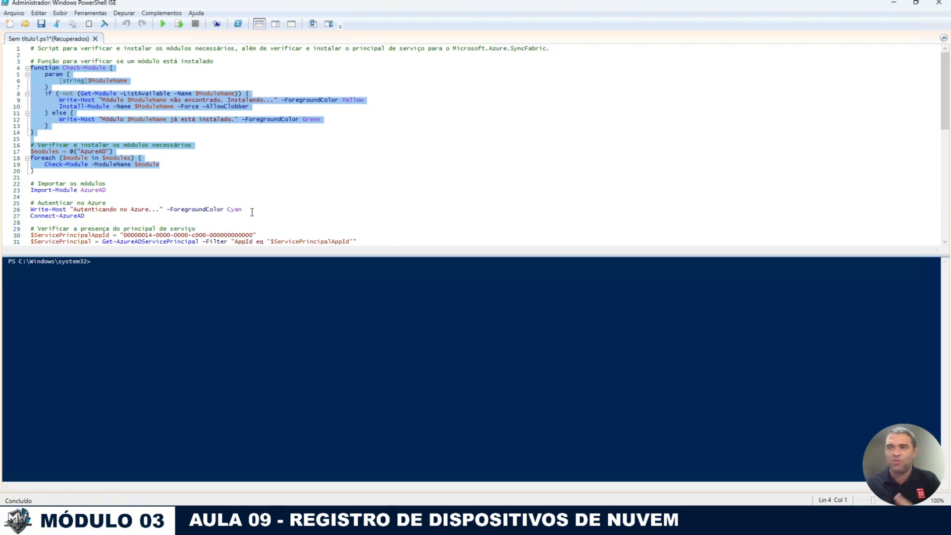
pyautogui.scroll(-2, 250, 210)
pyautogui.scroll(-2, 252, 216)
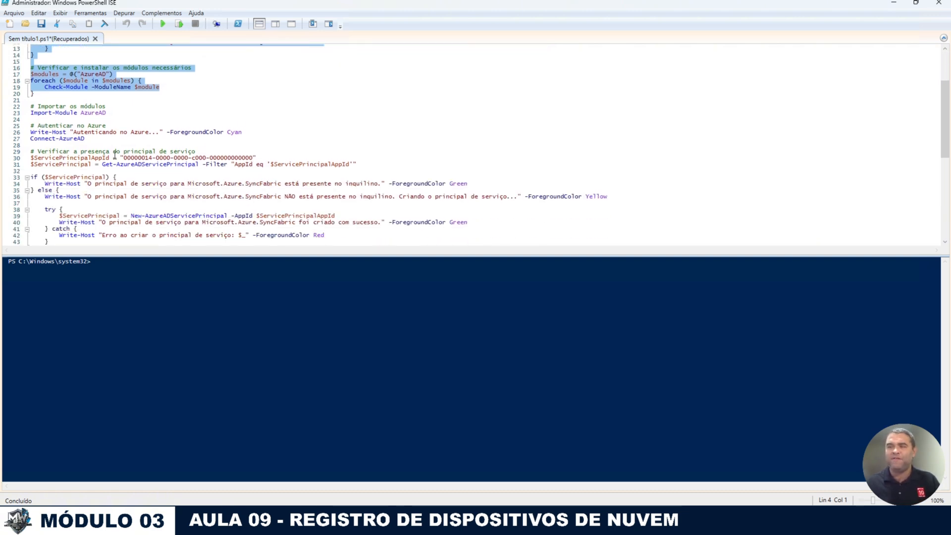
pyautogui.moveTo(104, 152); pyautogui.dragTo(364, 165)
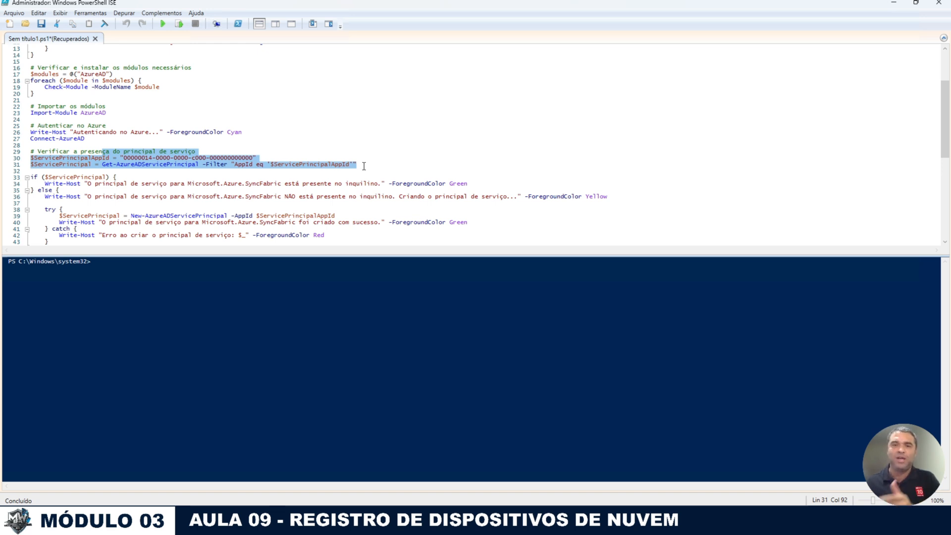
pyautogui.click(391, 141)
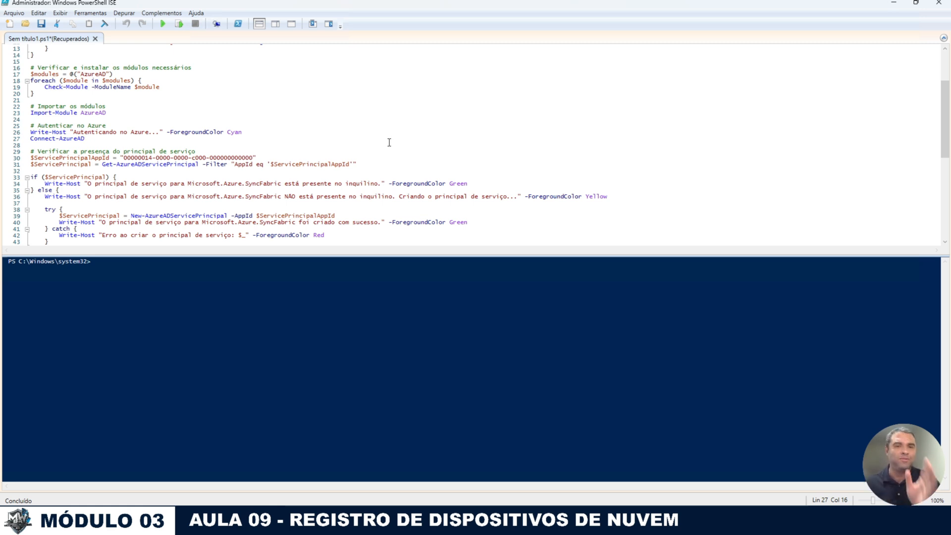
# Step: Run the script with the work account and confirm Microsoft.Azure.SyncFabric was created
pyautogui.click(162, 24)
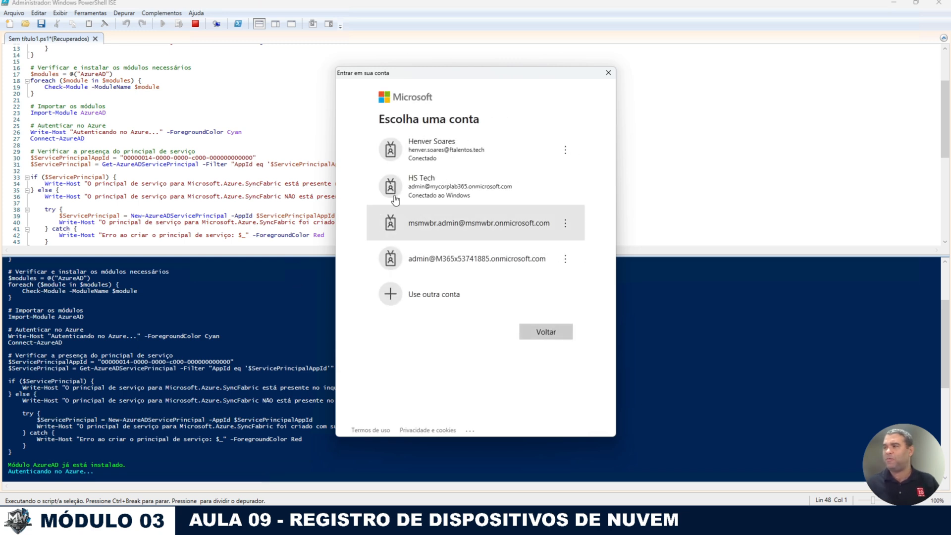
pyautogui.click(424, 155)
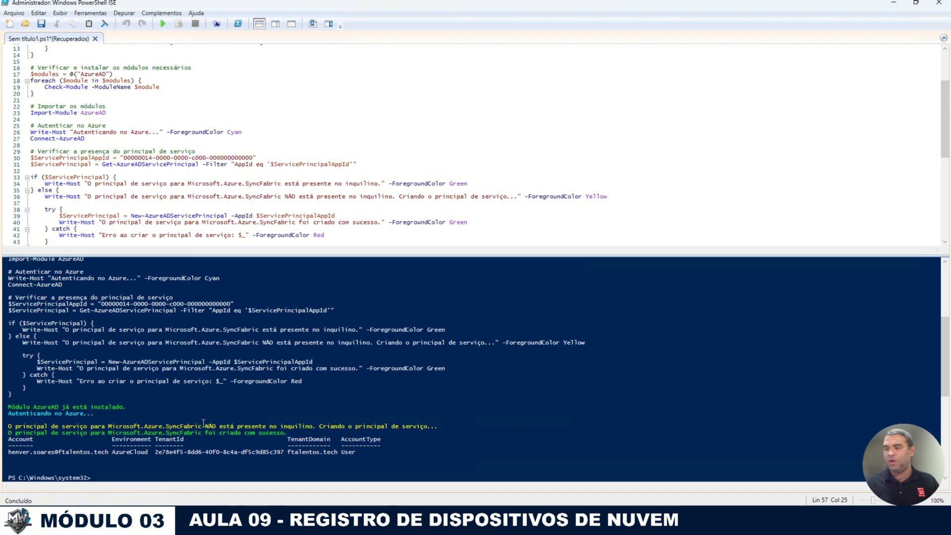
pyautogui.moveTo(120, 426); pyautogui.dragTo(438, 426)
pyautogui.moveTo(35, 433); pyautogui.dragTo(293, 433)
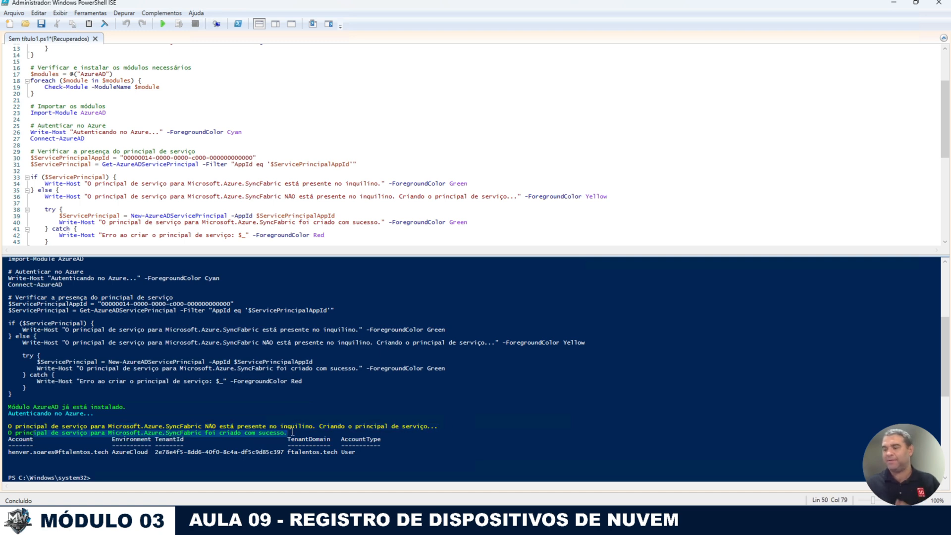
# Step: Minimize ISE and switch to the remote virtual machine session
pyautogui.click(893, 6)
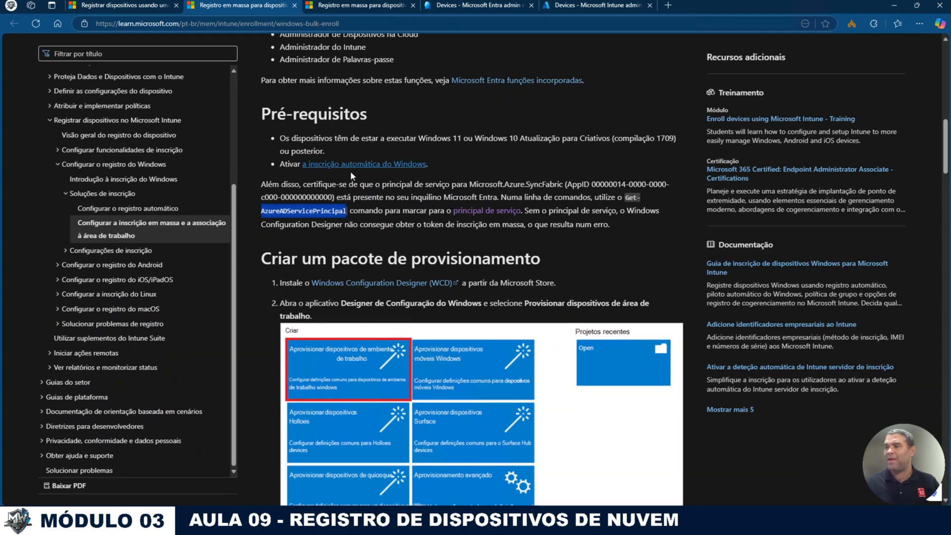
pyautogui.scroll(6, 354, 232)
pyautogui.scroll(5, 362, 291)
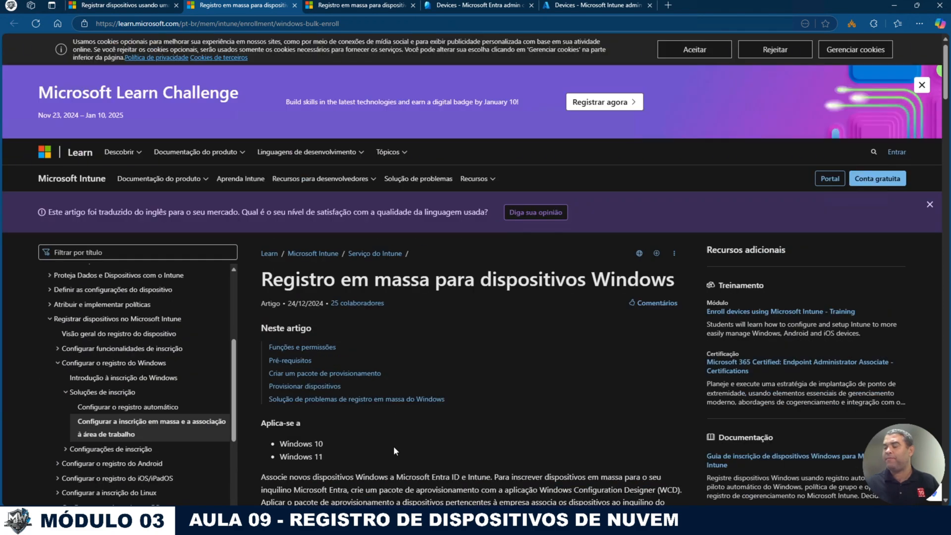
pyautogui.click(397, 523)
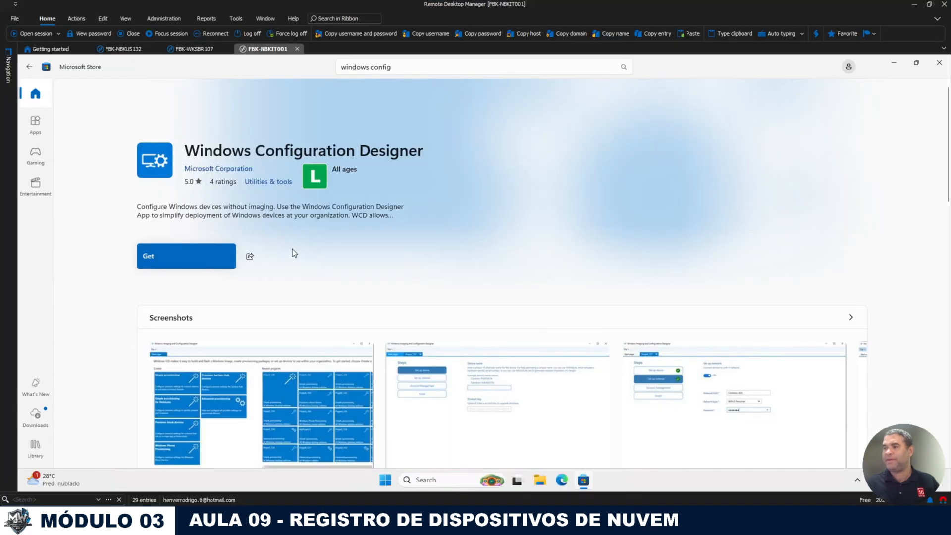
# Step: Get Windows Configuration Designer from the Store, open it, and bring its window forward
pyautogui.click(191, 258)
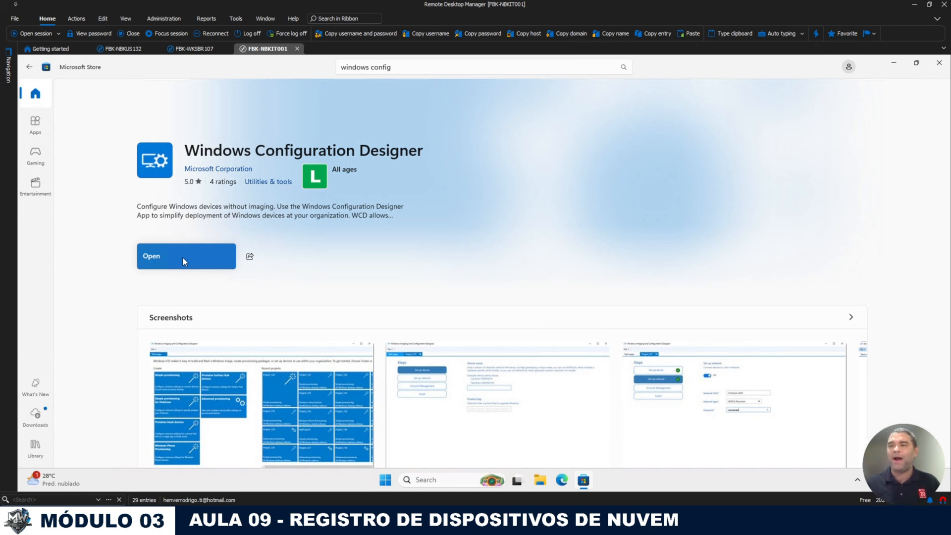
pyautogui.click(182, 258)
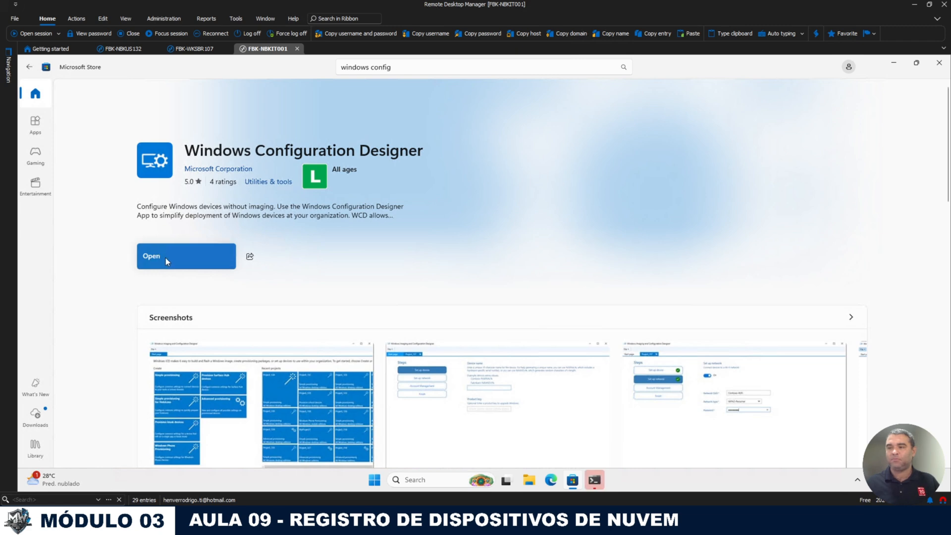
pyautogui.click(596, 481)
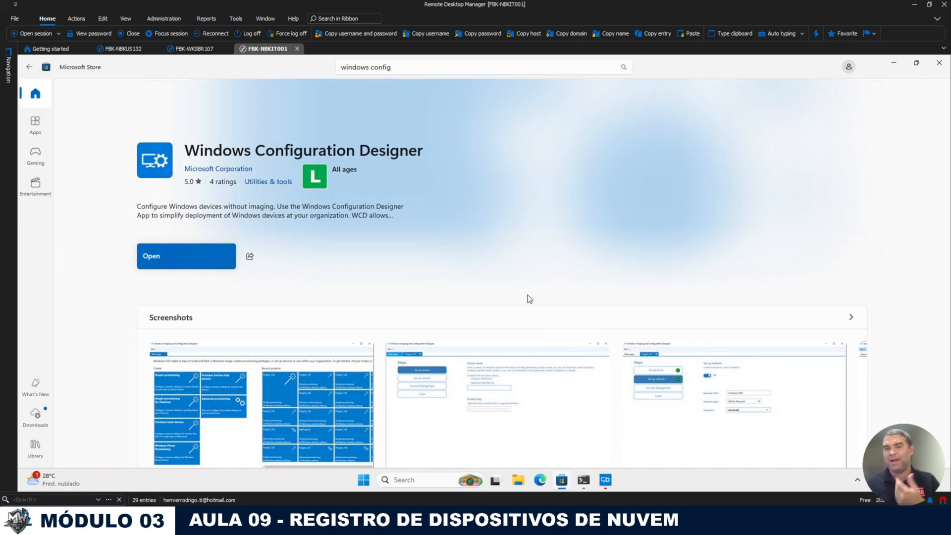
pyautogui.click(603, 479)
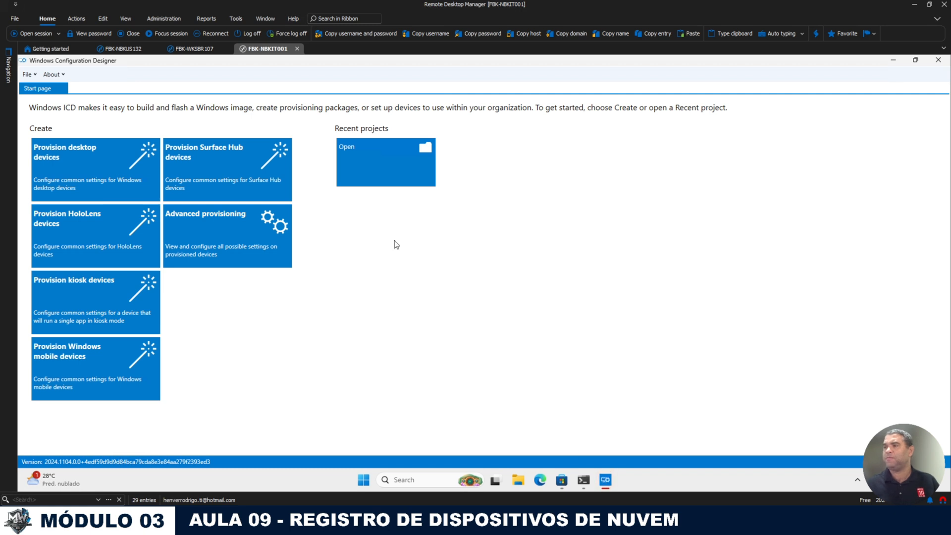
# Step: Create a Provision desktop devices project named 'FBK - Registro - Notebooks'
pyautogui.click(60, 153)
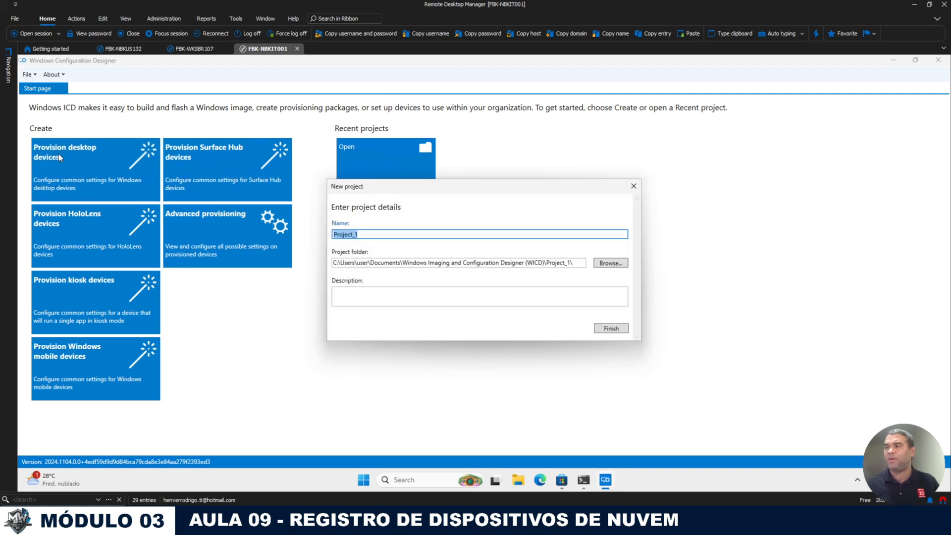
pyautogui.click(383, 234)
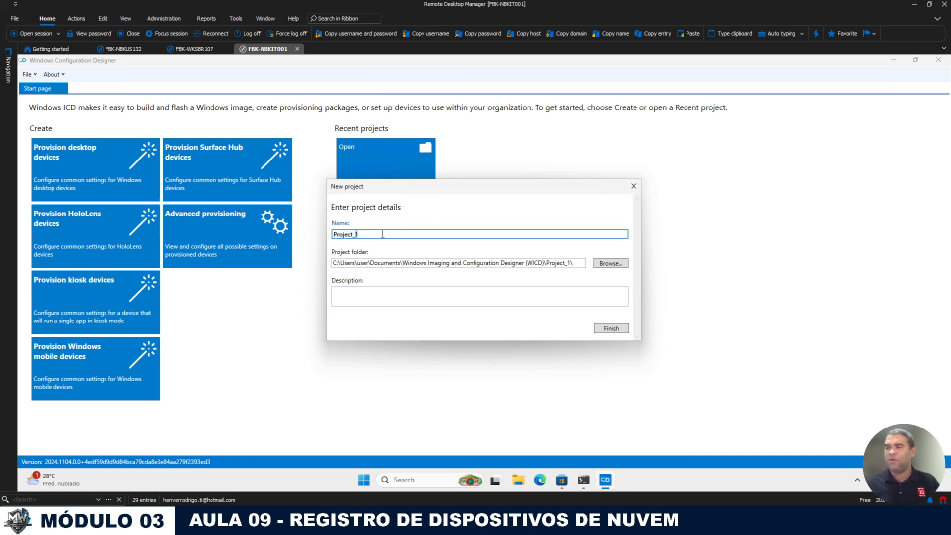
pyautogui.hotkey('ctrl', 'a')
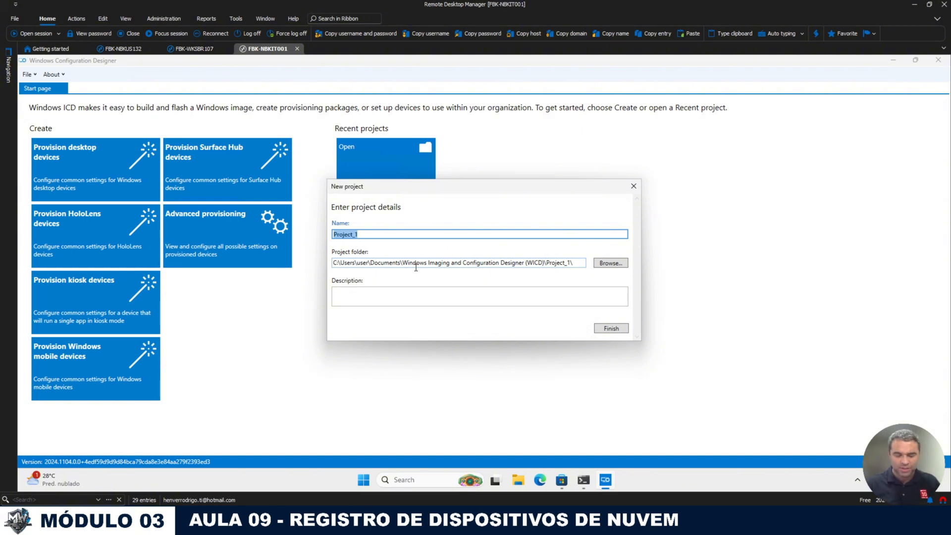
pyautogui.write('FBK-')
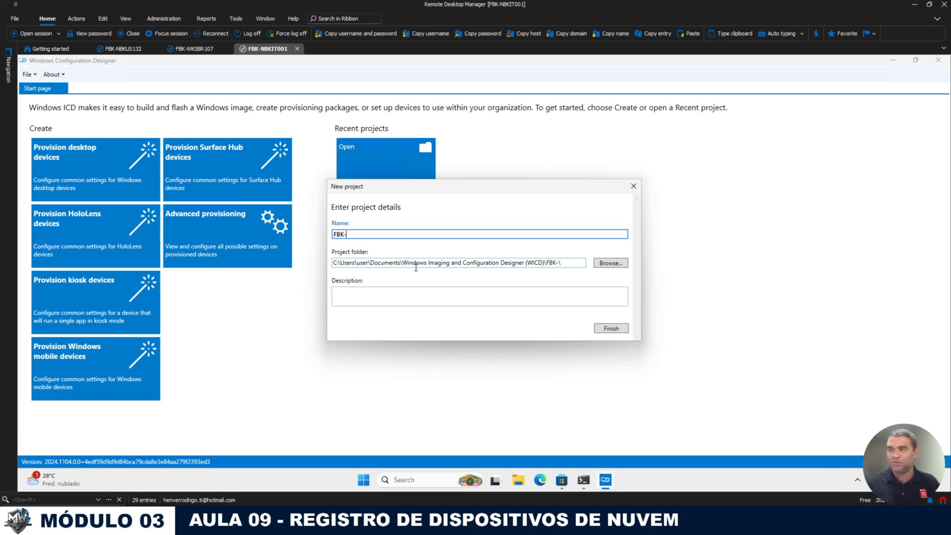
pyautogui.press('BackSpace')
pyautogui.write(' - Registro')
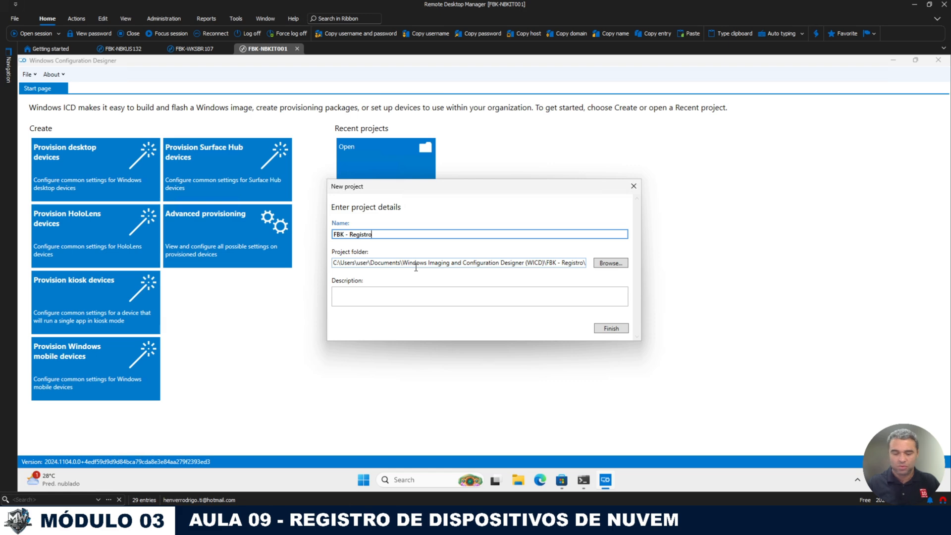
pyautogui.write(' - Notebooks')
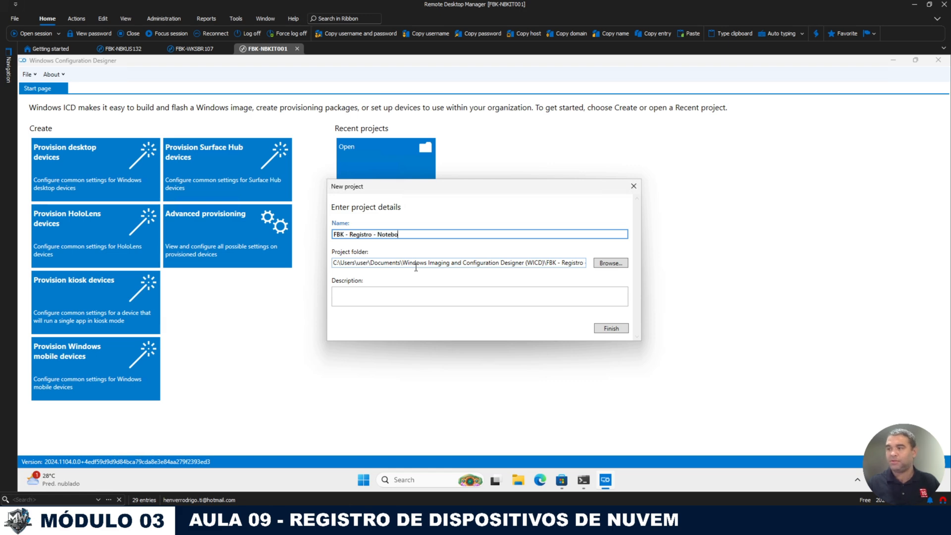
pyautogui.click(609, 328)
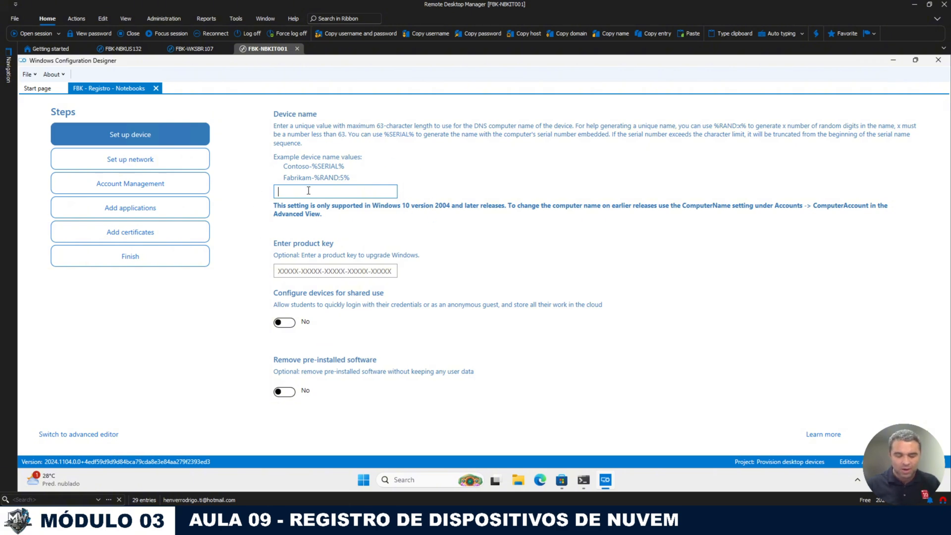
# Step: Enter device name FBK-NBKUS%RAND:3%, fixing the colon, and complete the Set up device step
pyautogui.write('FBK-')
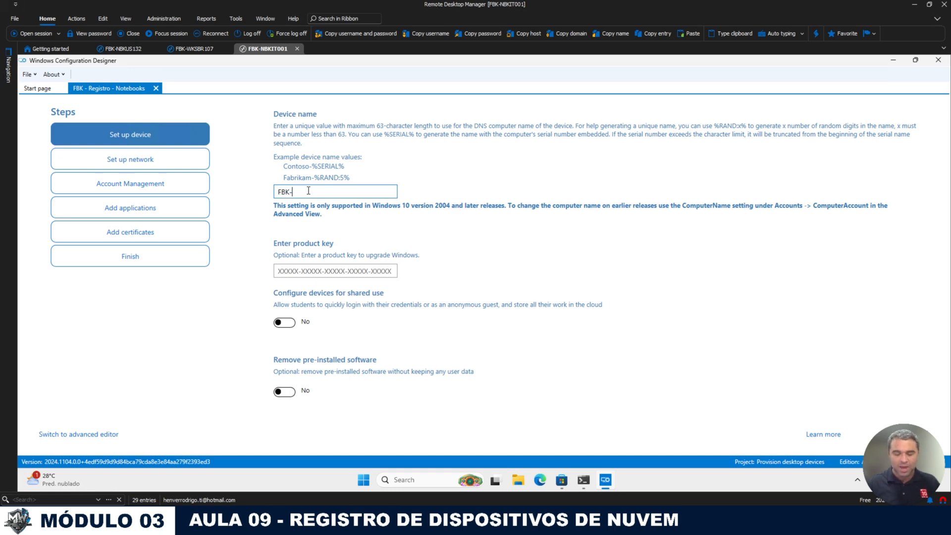
pyautogui.write('NBK')
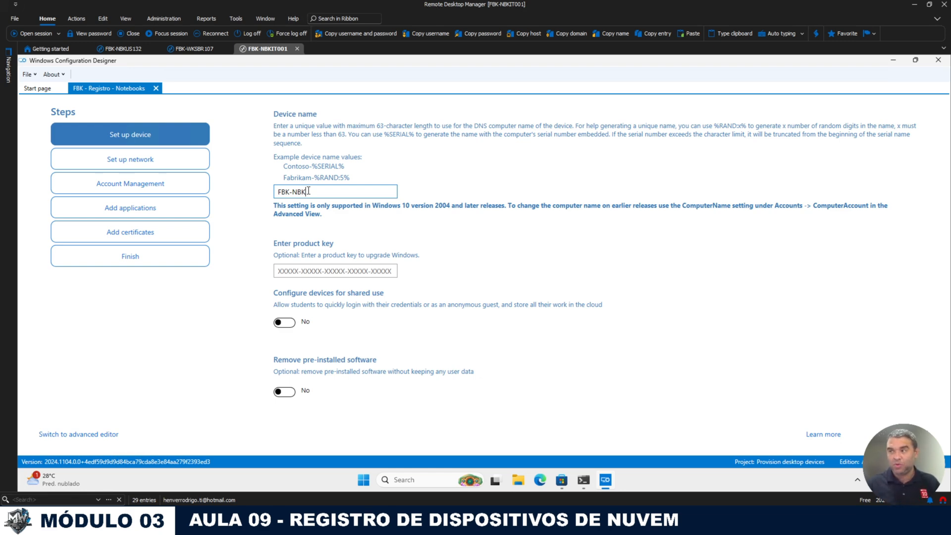
pyautogui.write('US')
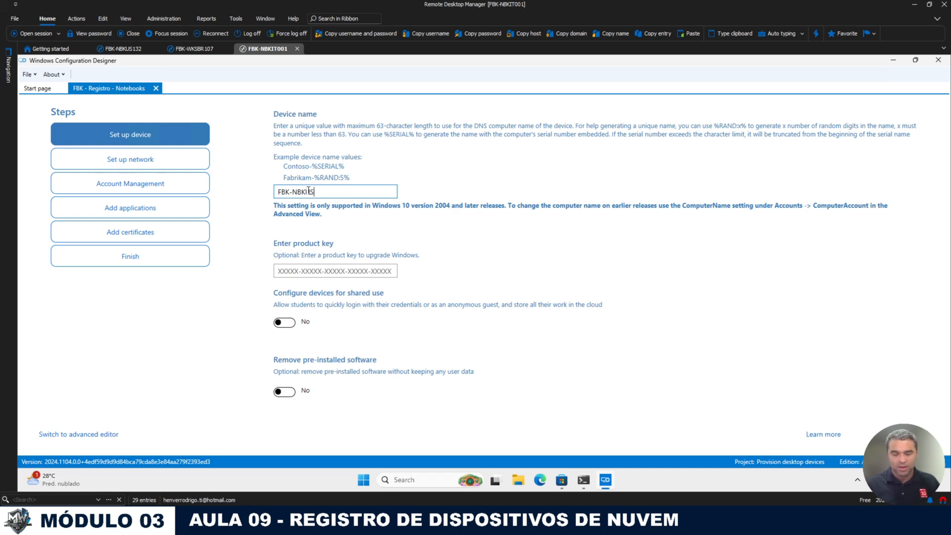
pyautogui.write('%')
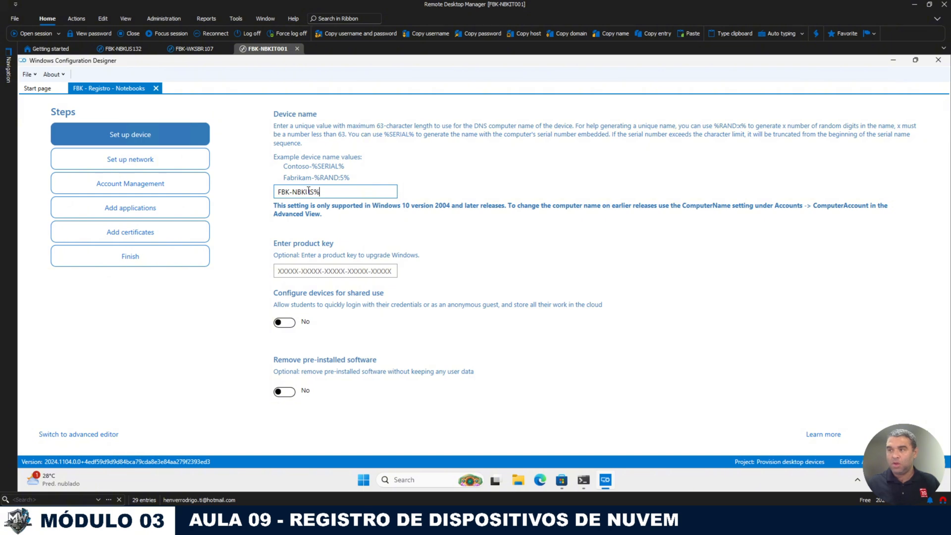
pyautogui.write('RAND?')
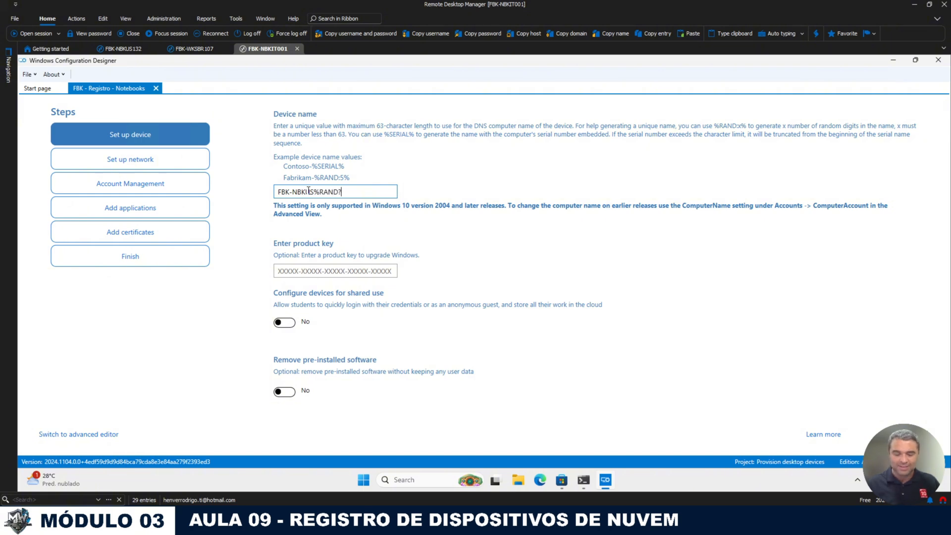
pyautogui.write('3%')
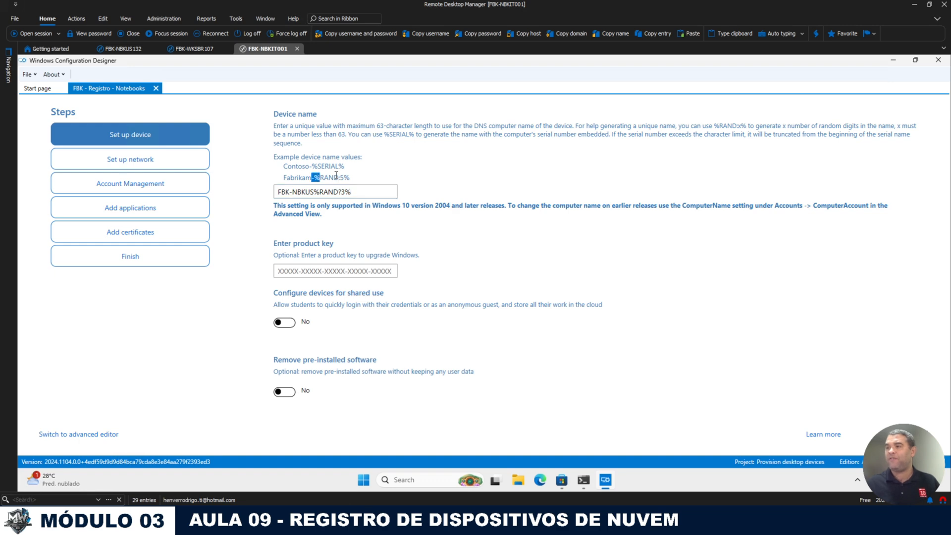
pyautogui.moveTo(311, 177); pyautogui.dragTo(350, 177)
pyautogui.click(342, 192)
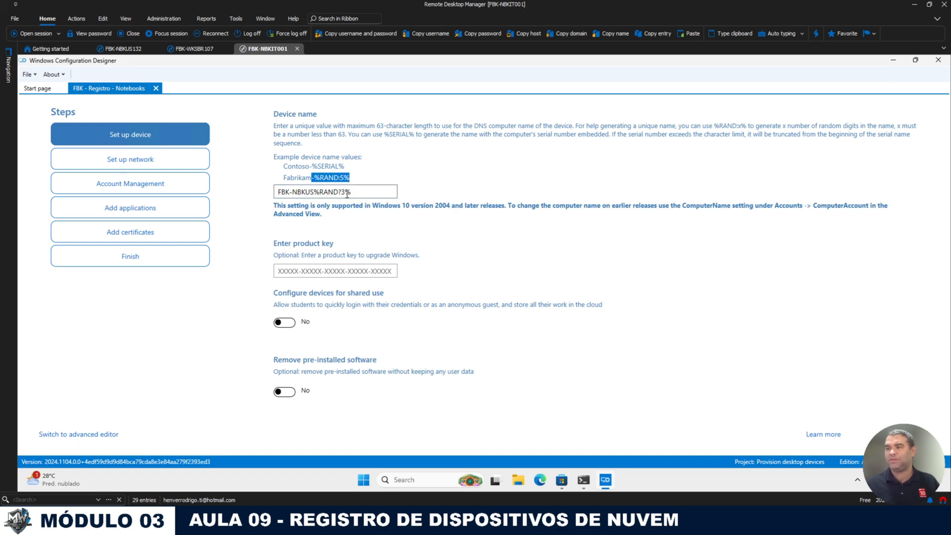
pyautogui.press('BackSpace')
pyautogui.write('?')
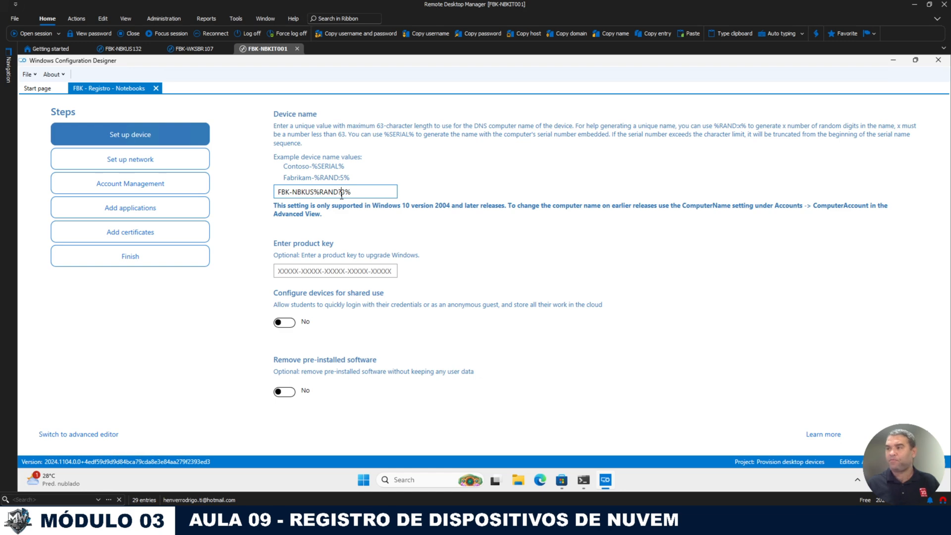
pyautogui.press('BackSpace')
pyautogui.write(':')
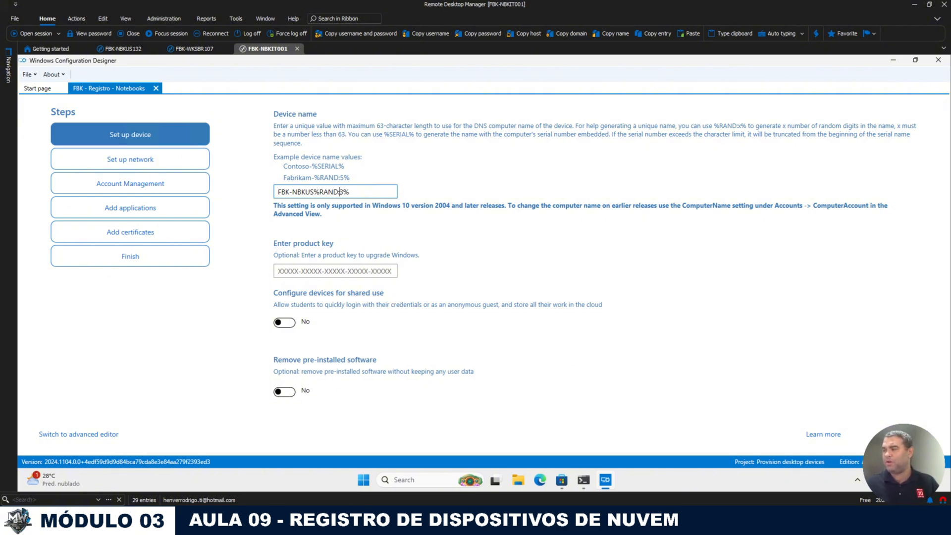
pyautogui.click(909, 434)
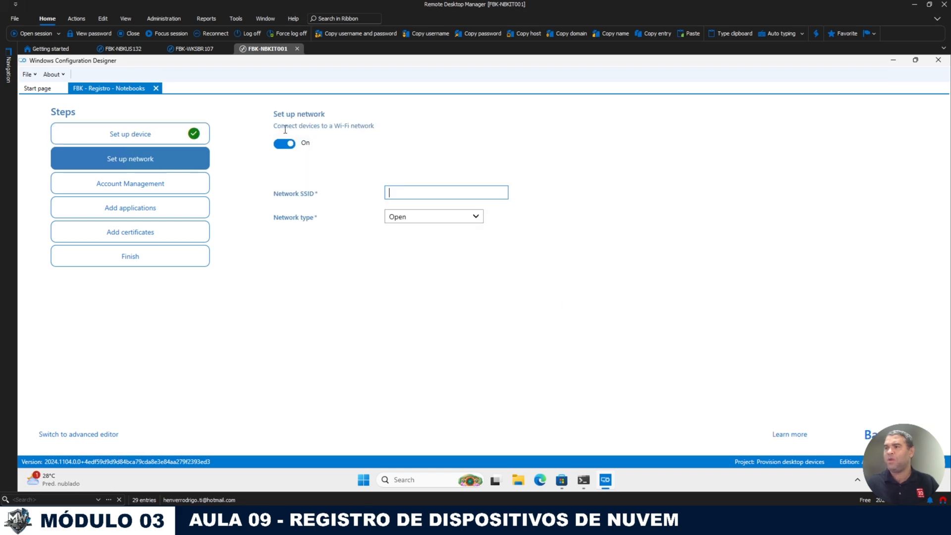
# Step: Turn Wi-Fi off, enroll in Azure AD with credential refresh, keep expiry 07/02/2025, request a bulk token
pyautogui.click(285, 145)
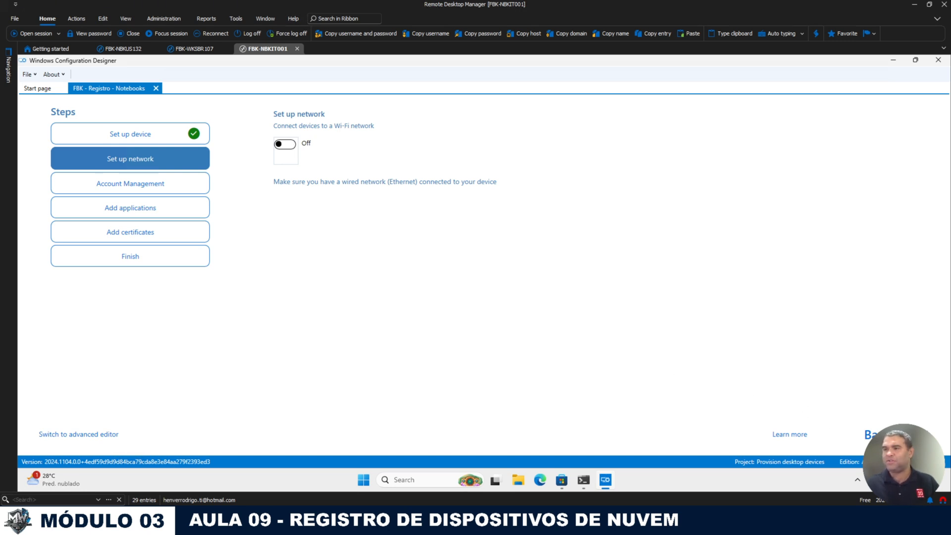
pyautogui.click(917, 435)
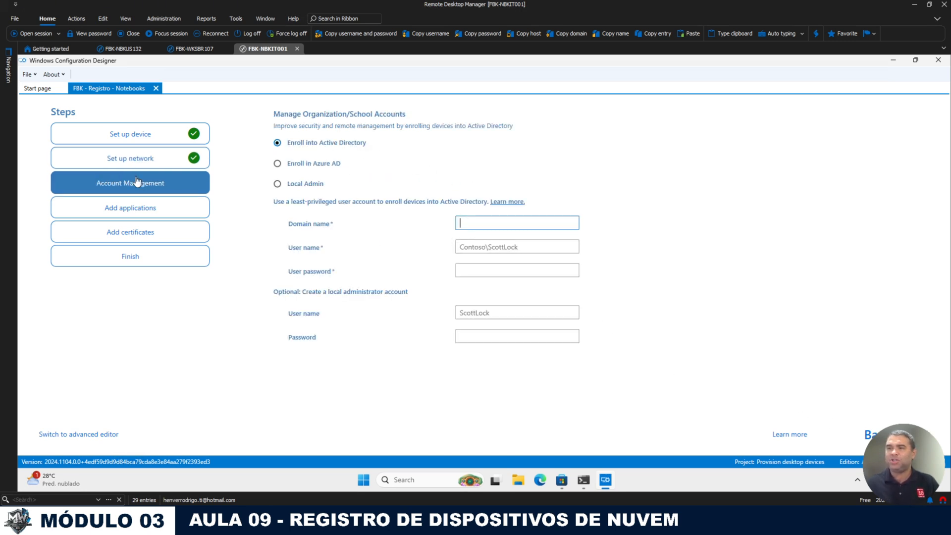
pyautogui.click(279, 163)
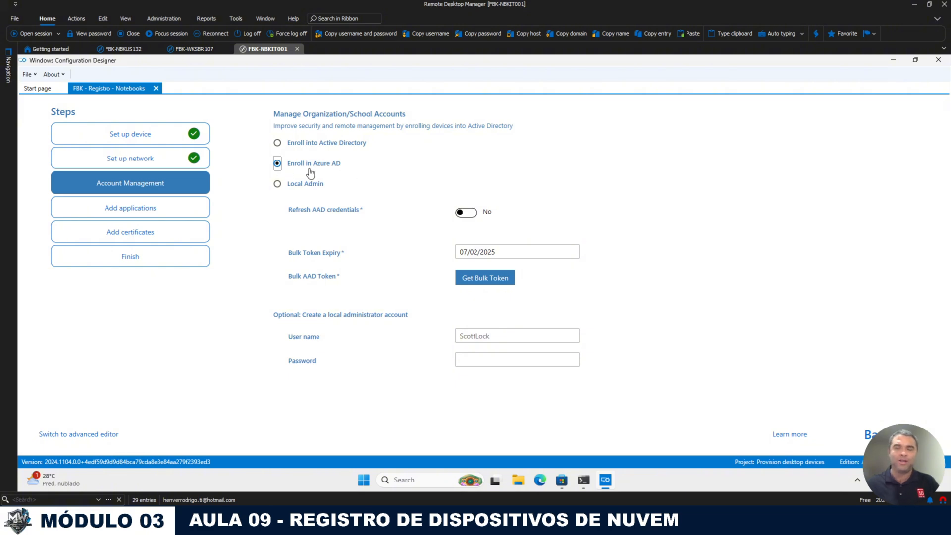
pyautogui.click(467, 213)
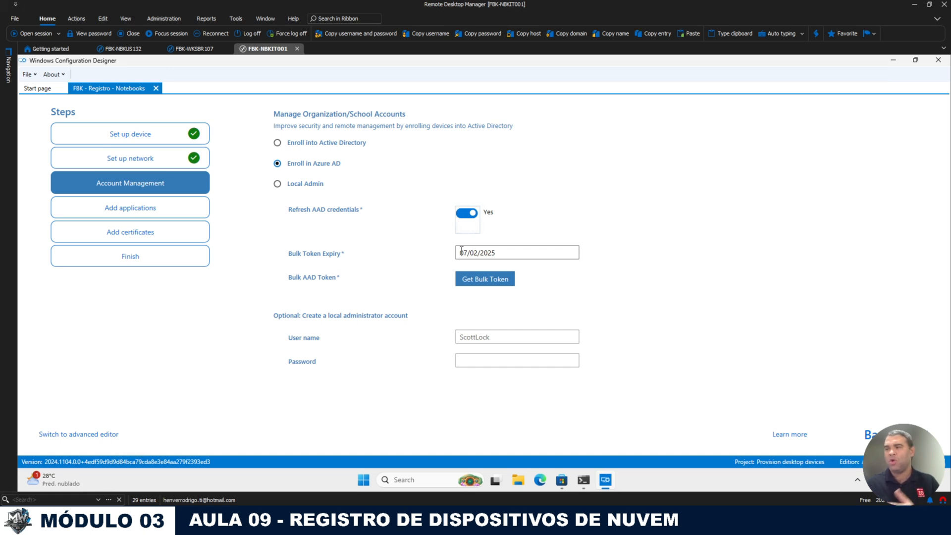
pyautogui.click(512, 254)
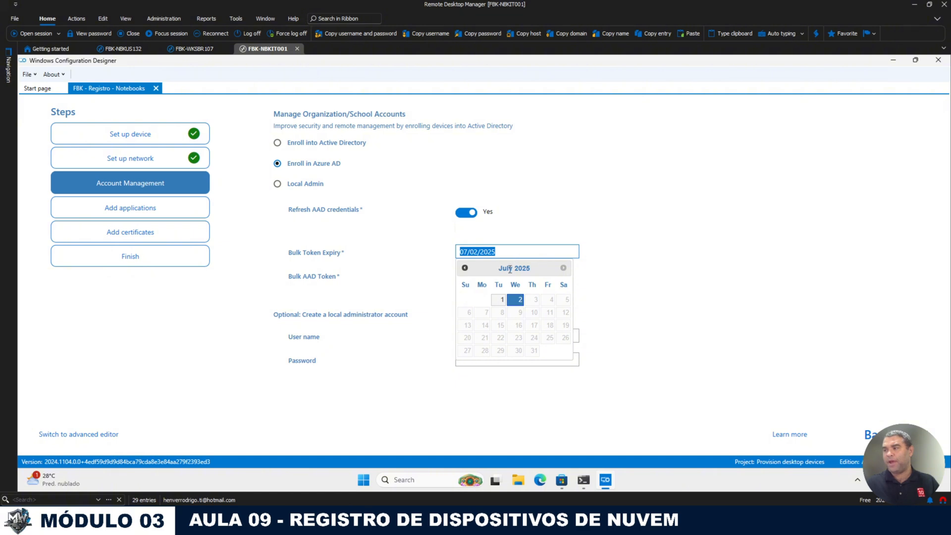
pyautogui.click(479, 251)
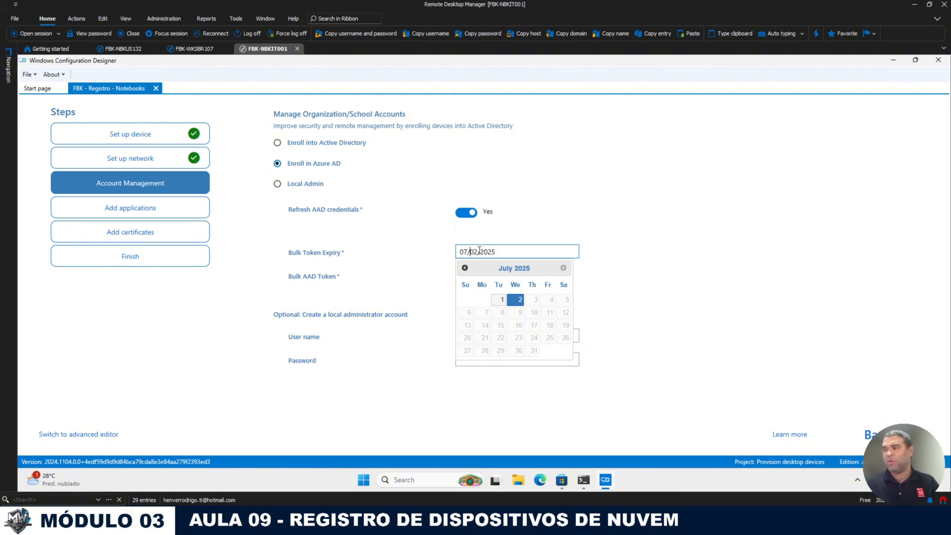
pyautogui.click(480, 240)
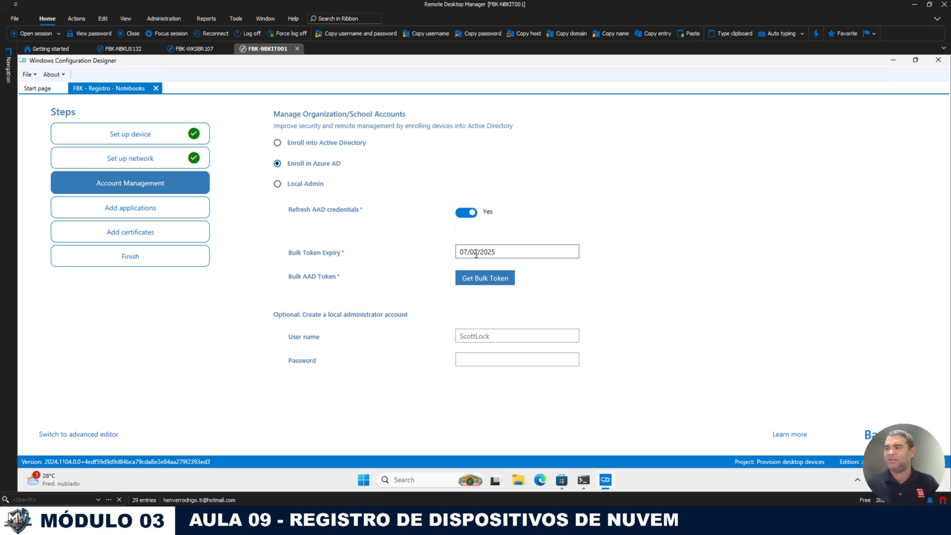
pyautogui.click(480, 280)
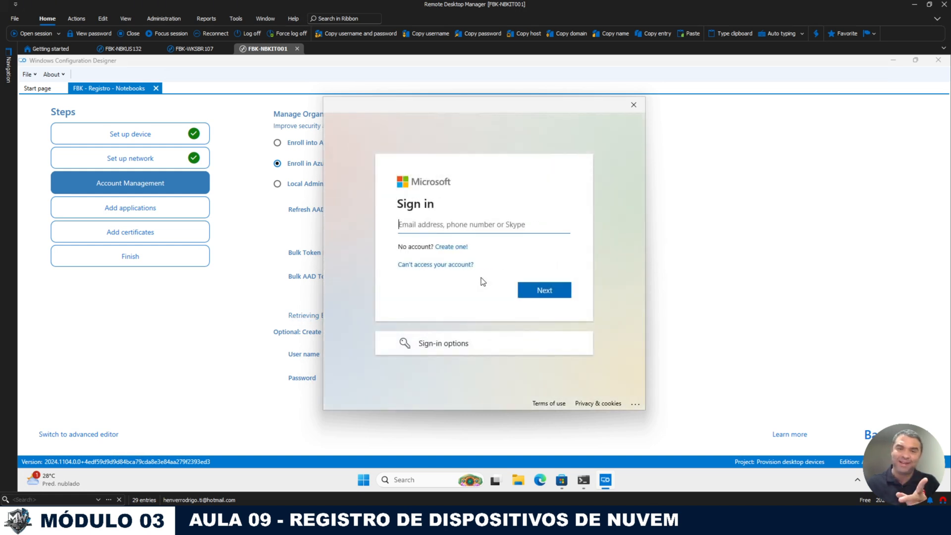
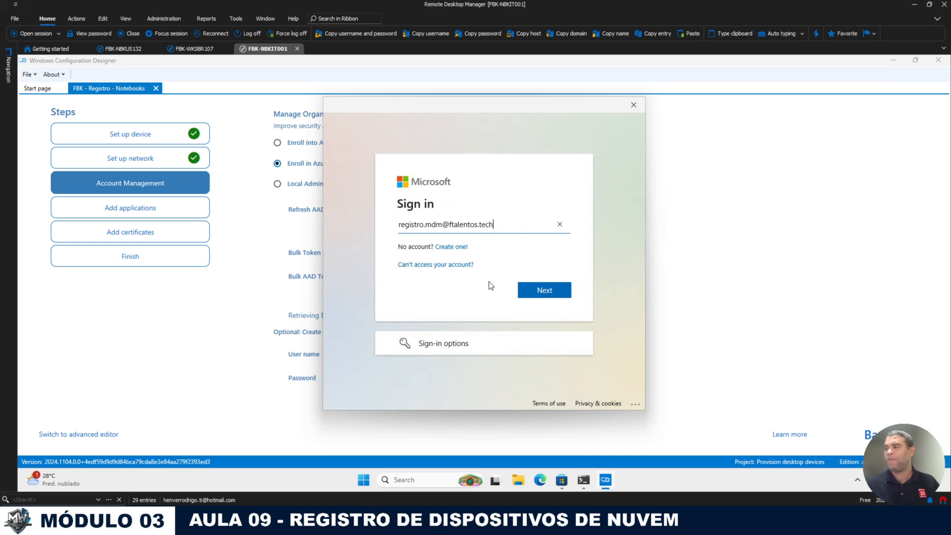
# Step: Sign in with the enrollment account's e-mail and the copied stored password
pyautogui.click(529, 289)
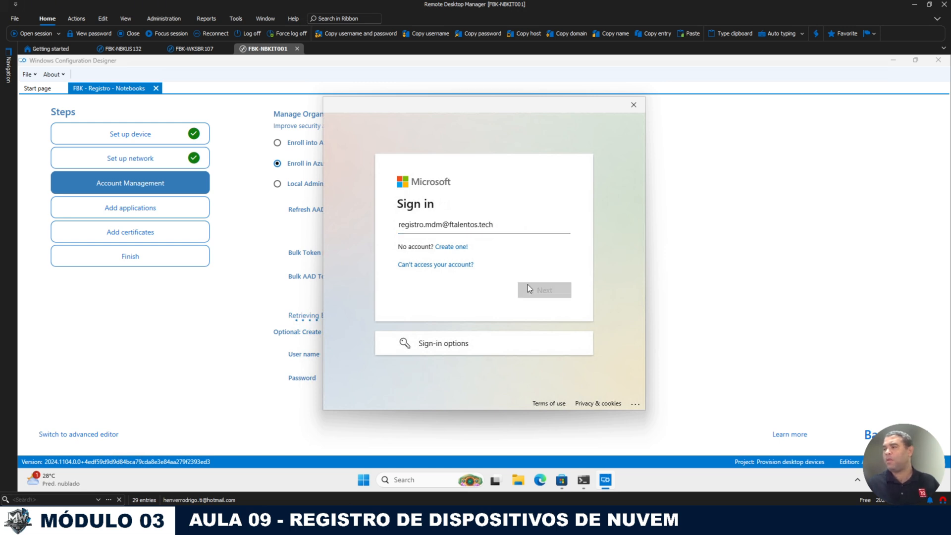
pyautogui.write('••')
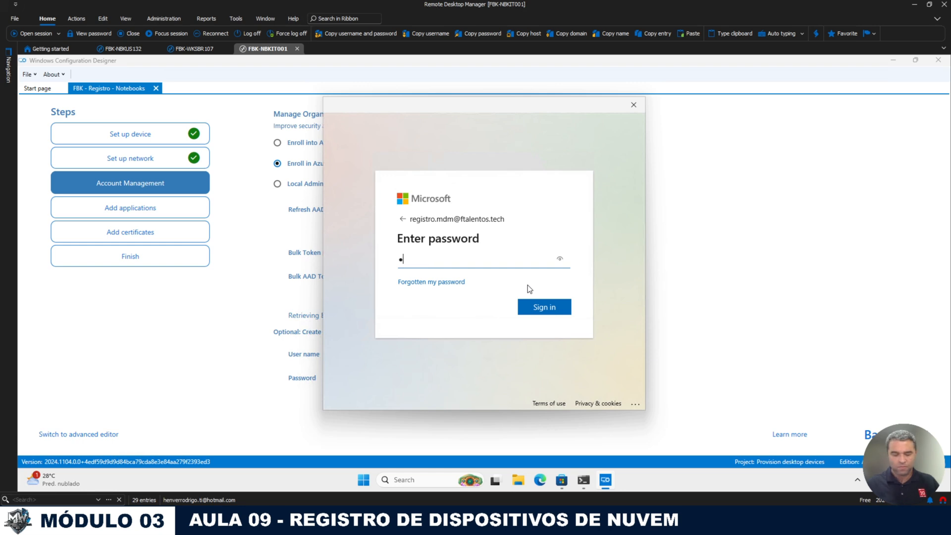
pyautogui.write('••••••••')
pyautogui.press('Return')
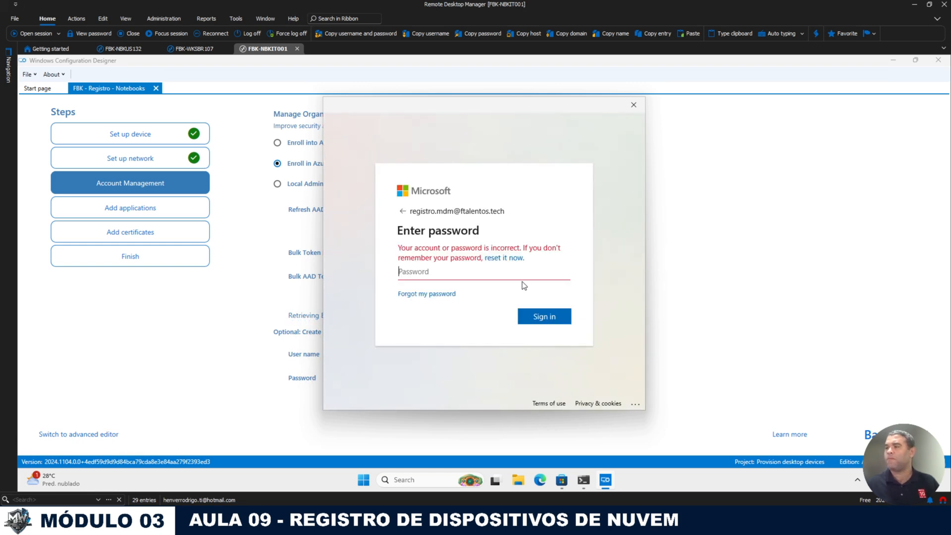
pyautogui.moveTo(12, 69)
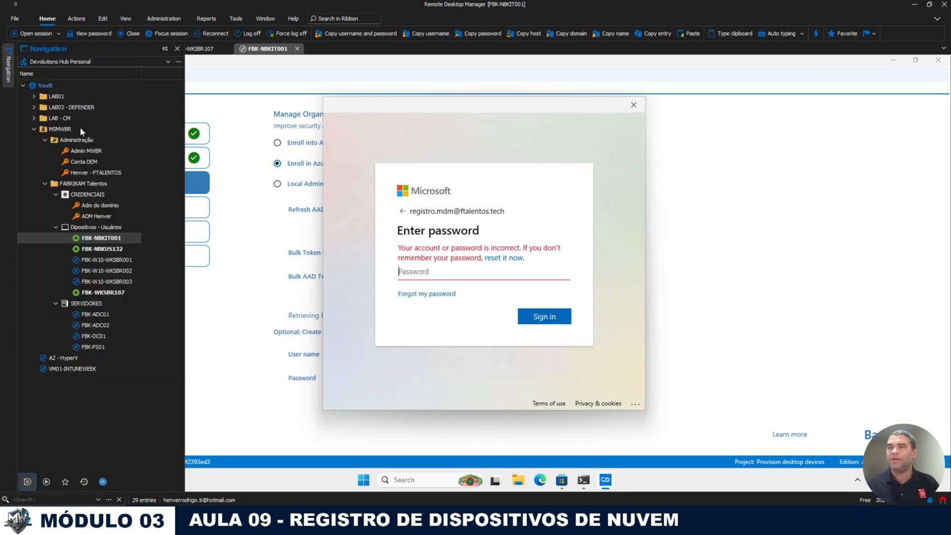
pyautogui.rightClick(83, 159)
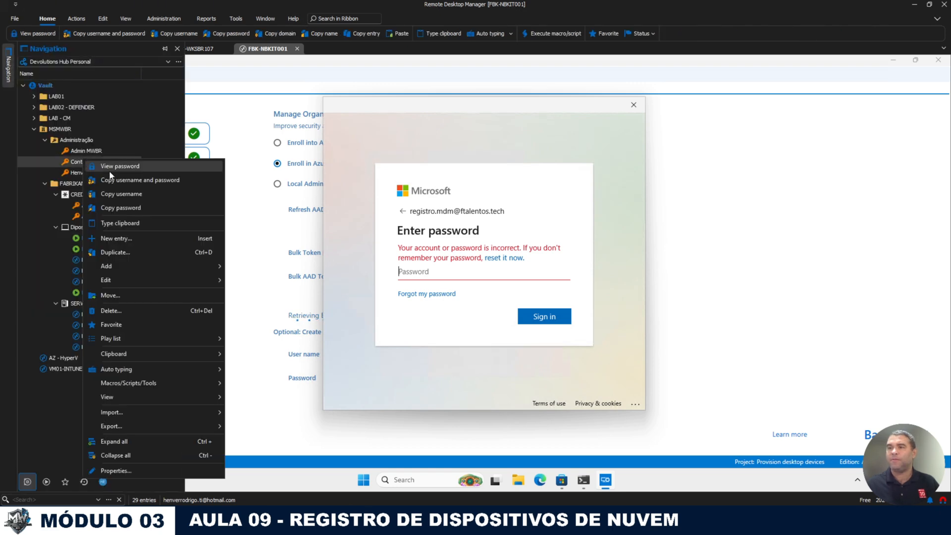
pyautogui.click(141, 207)
pyautogui.click(467, 271)
pyautogui.hotkey('ctrl', 'v')
pyautogui.click(548, 315)
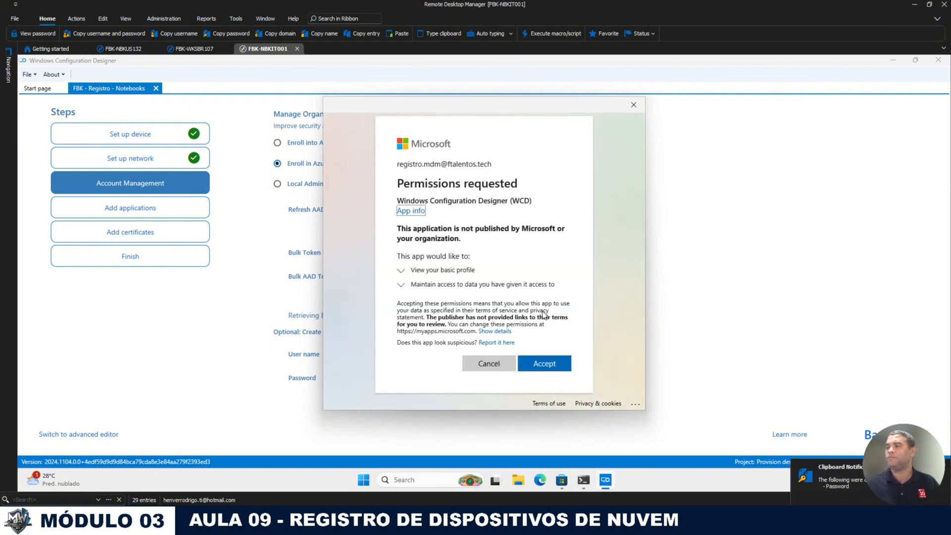
# Step: Accept the permissions and sign in to this app only, without organization device management
pyautogui.click(540, 367)
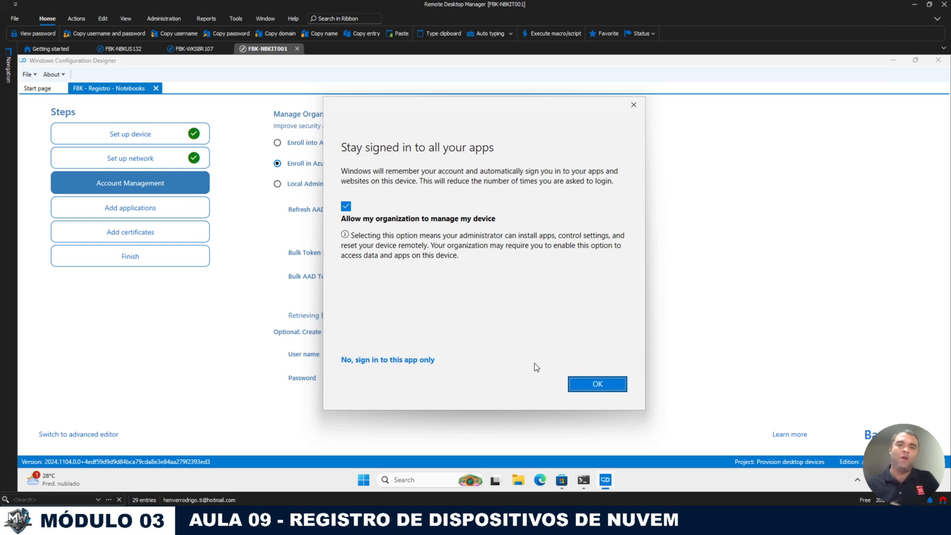
pyautogui.click(345, 206)
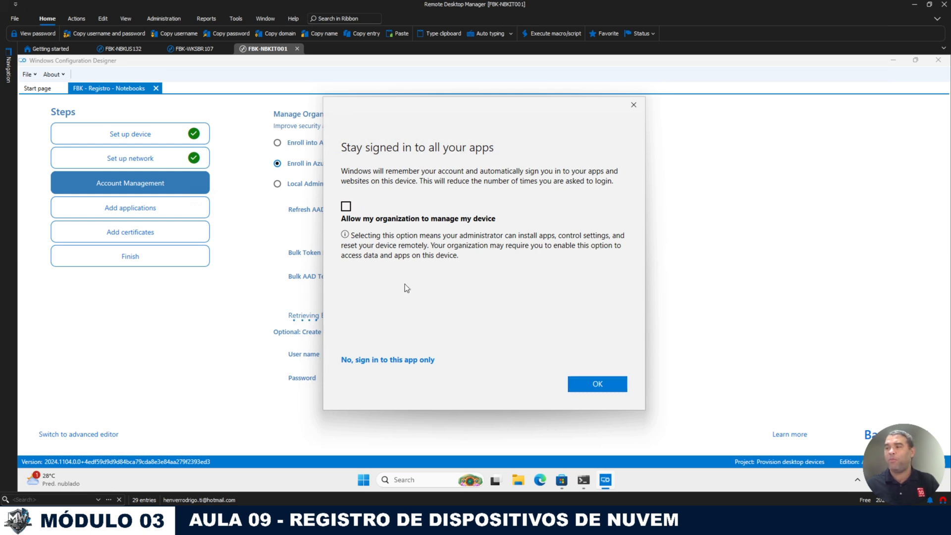
pyautogui.click(407, 363)
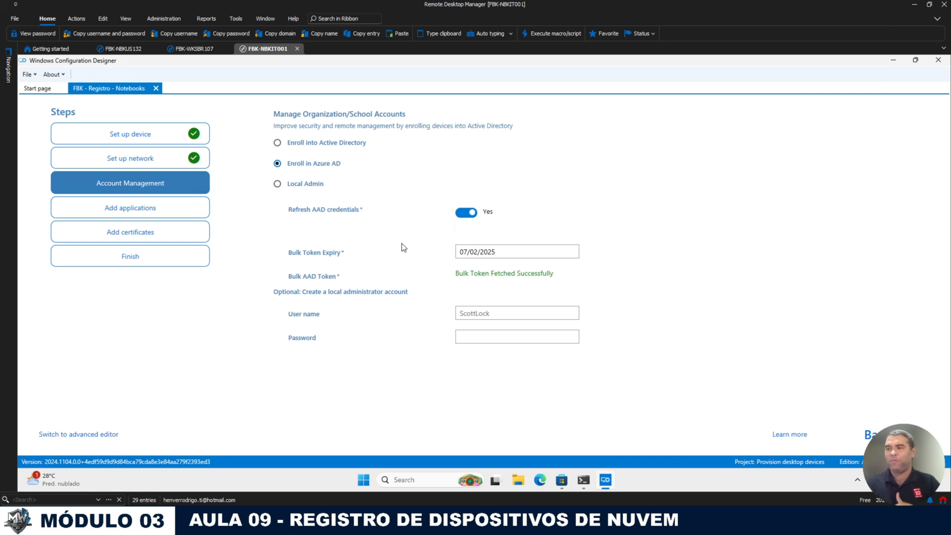
# Step: Enter local administrator user name mdm.admin and its password
pyautogui.click(490, 315)
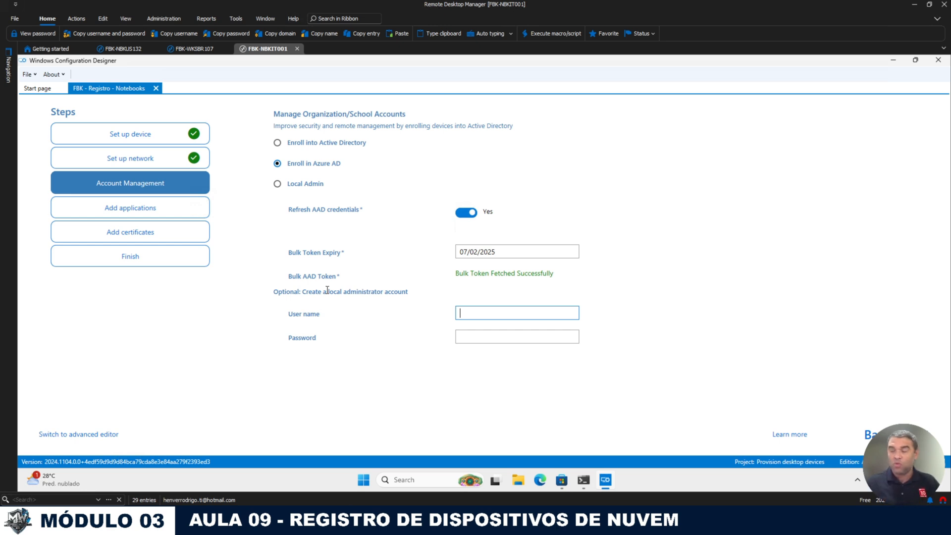
pyautogui.write('mdm.')
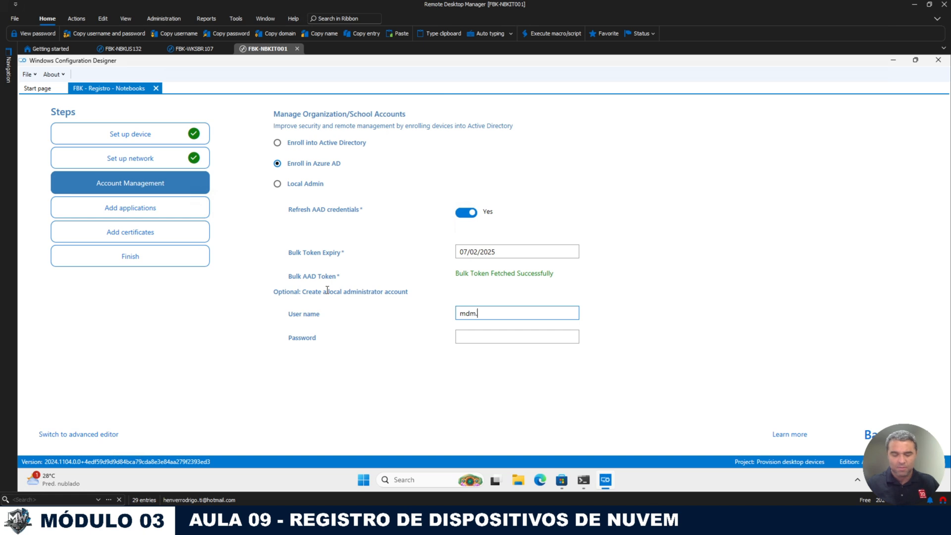
pyautogui.write('admin')
pyautogui.press('Tab')
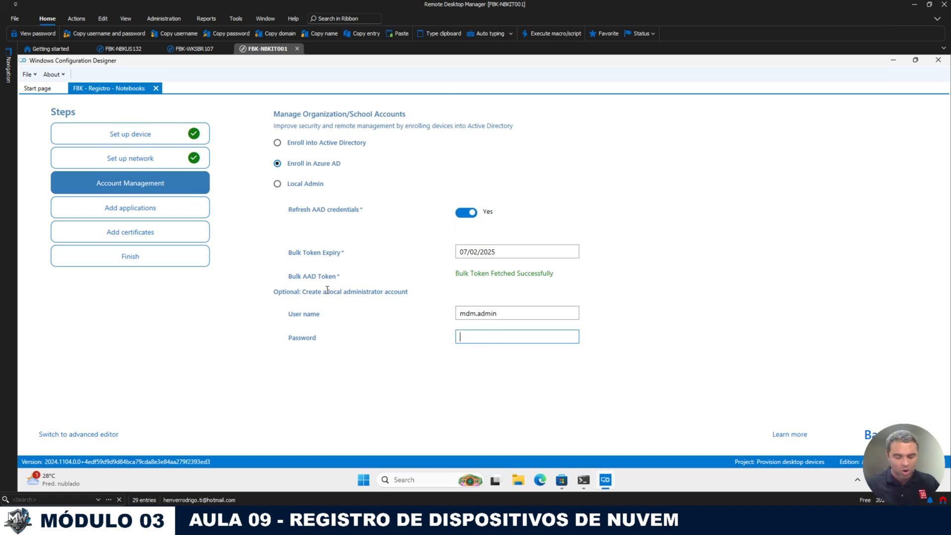
pyautogui.write('•••••••')
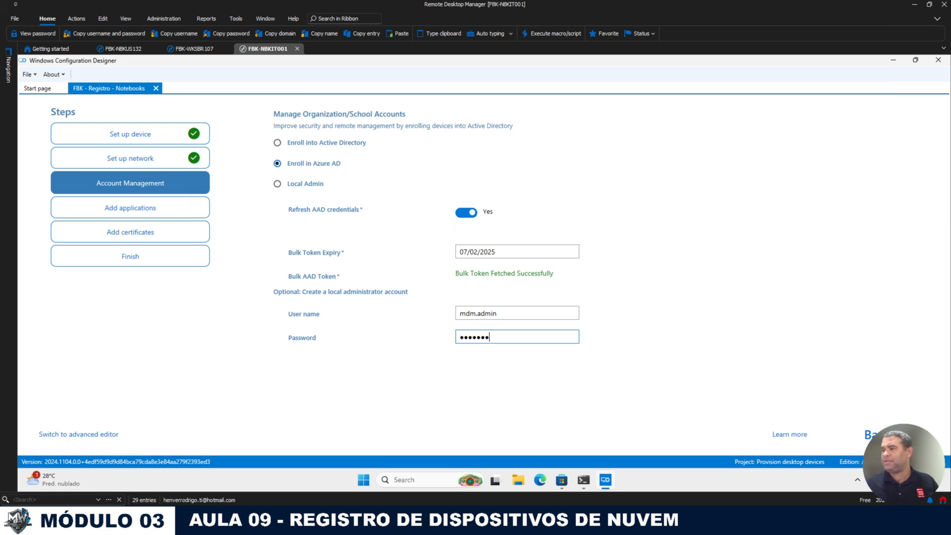
# Step: Skip to the summary, build the FBK - Registro - Notebooks package, and close the project
pyautogui.click(913, 435)
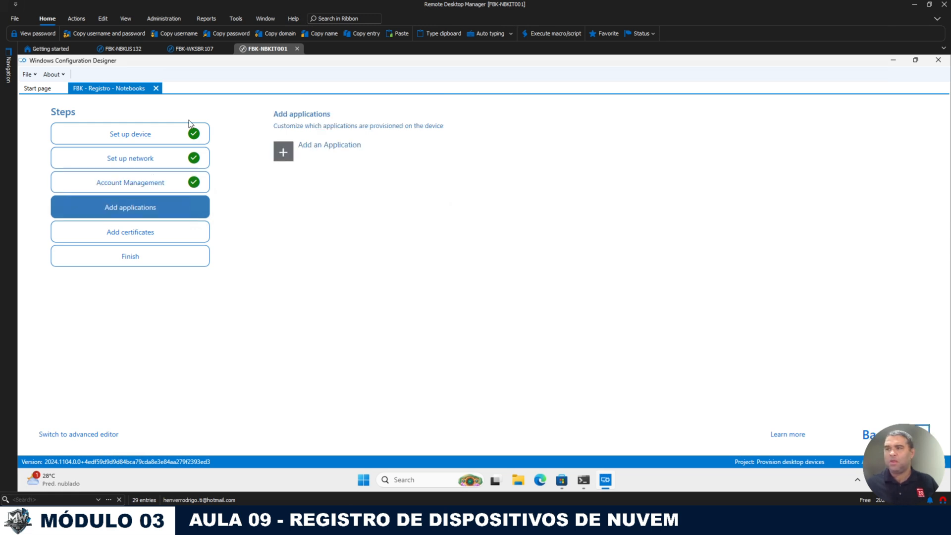
pyautogui.click(910, 435)
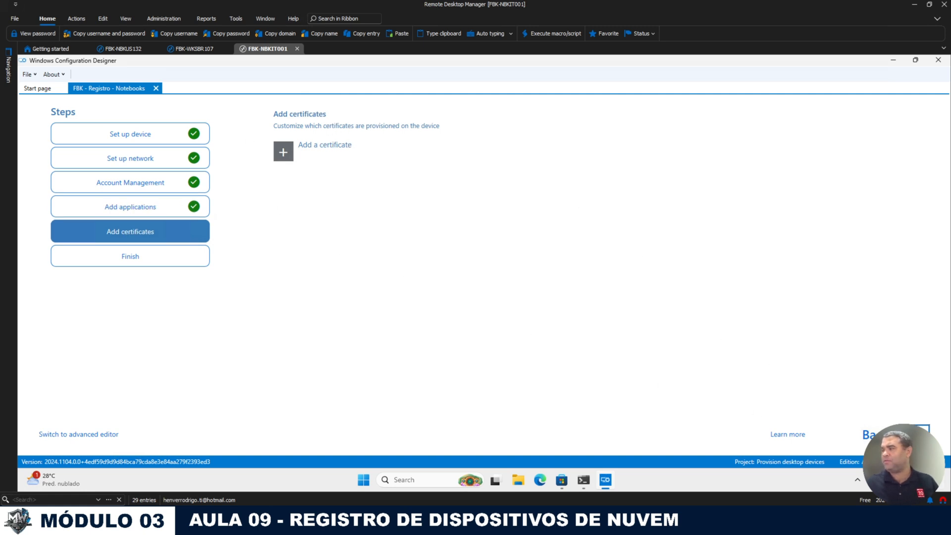
pyautogui.click(909, 435)
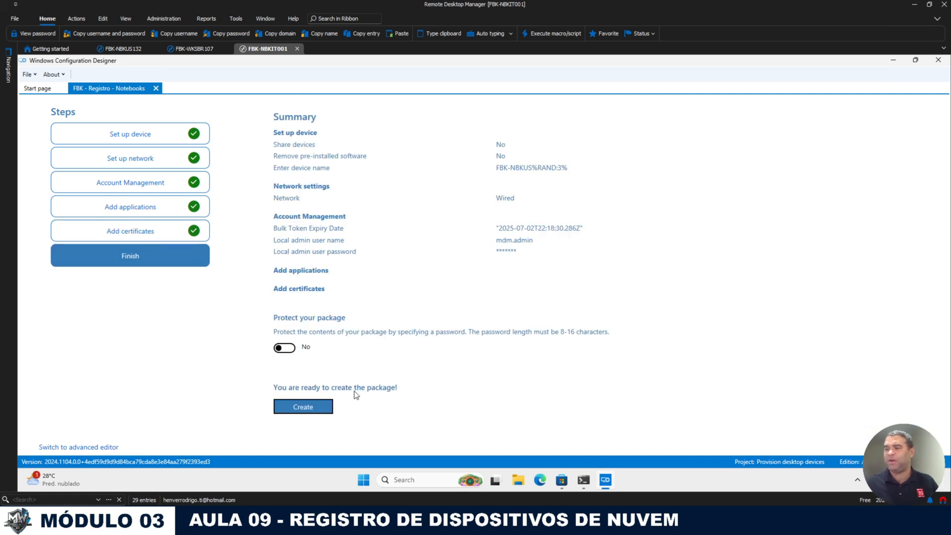
pyautogui.click(312, 407)
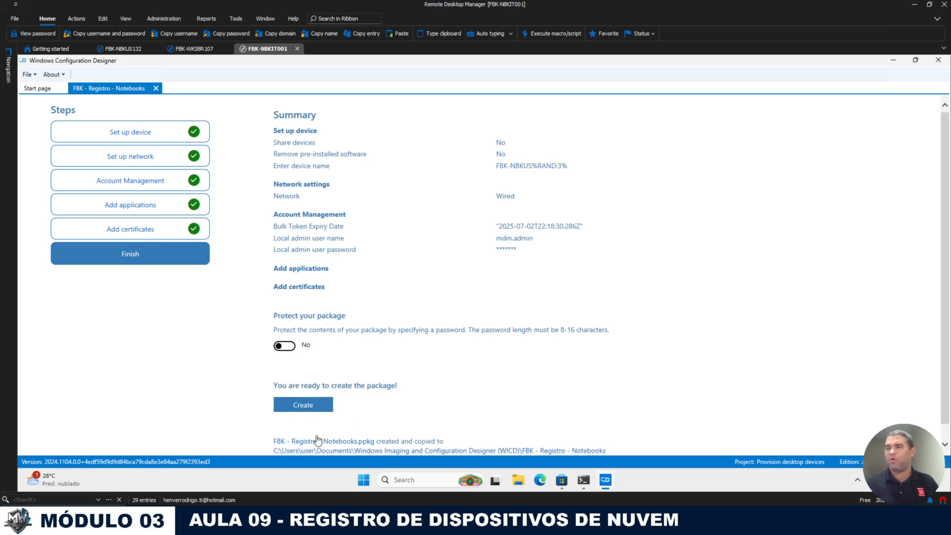
pyautogui.click(155, 89)
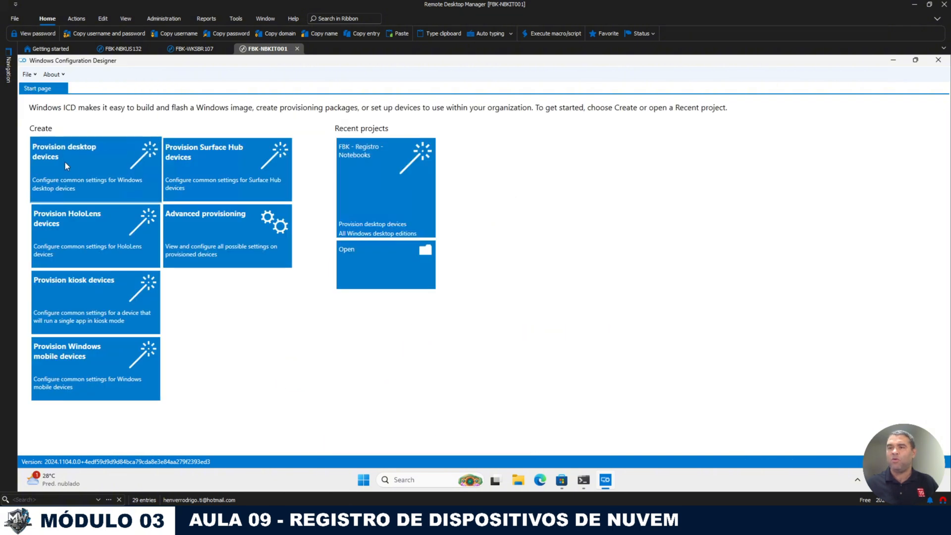
# Step: Create desktop project 'FBK - Workstation - Brasil' and enter device name FBK-WKSBR%RAND:3%
pyautogui.click(65, 161)
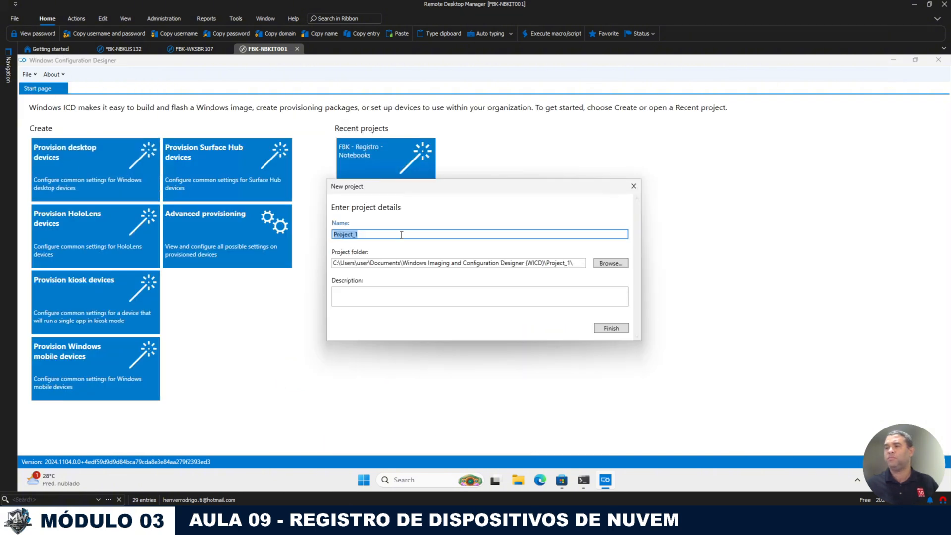
pyautogui.write('FBK - Workstation - Brasil')
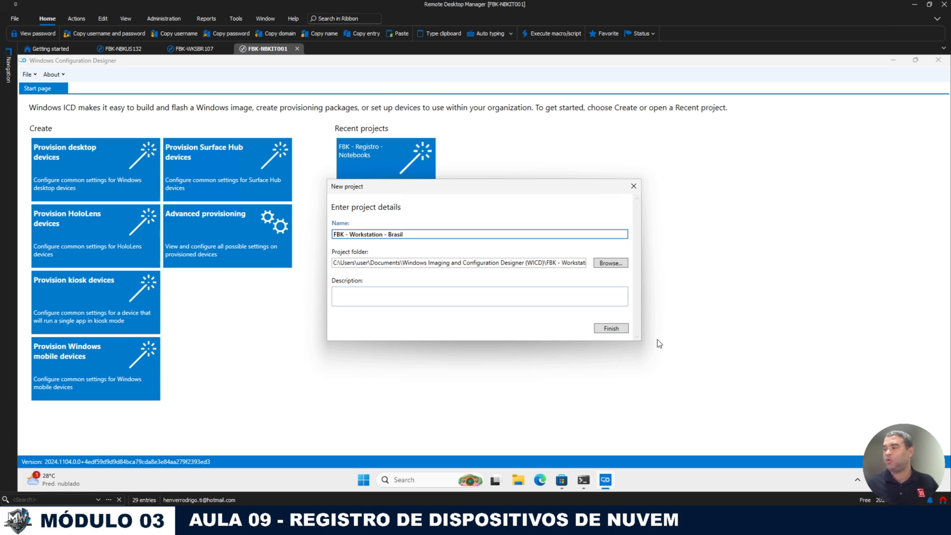
pyautogui.click(611, 329)
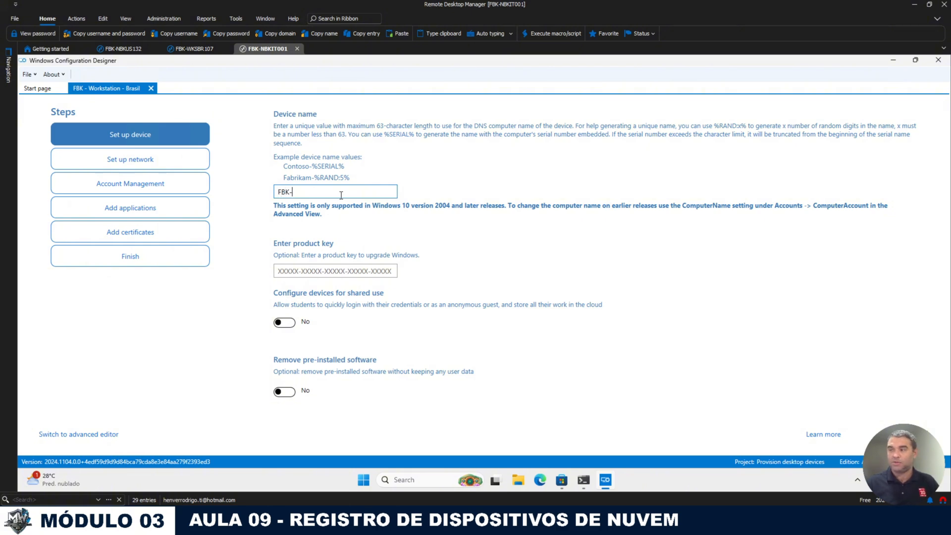
pyautogui.write('SBR')
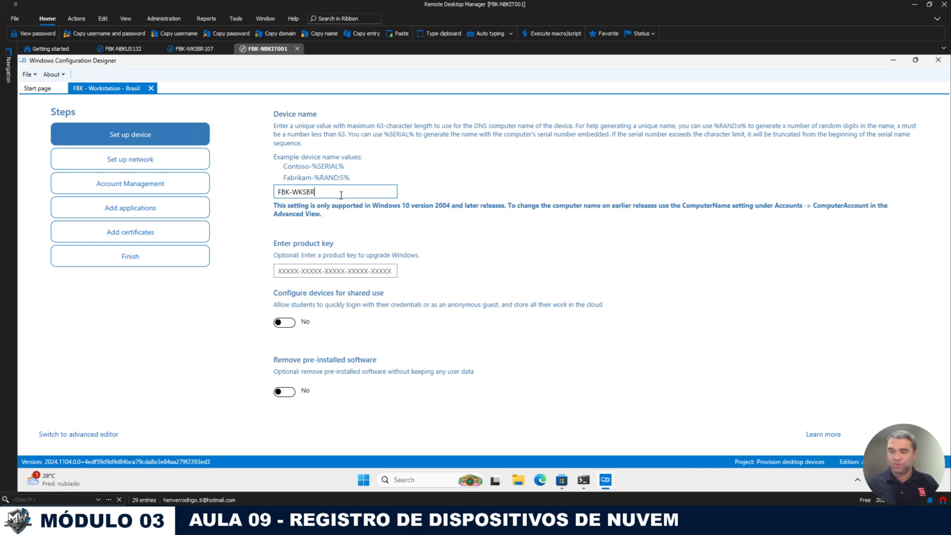
pyautogui.write('%RAND')
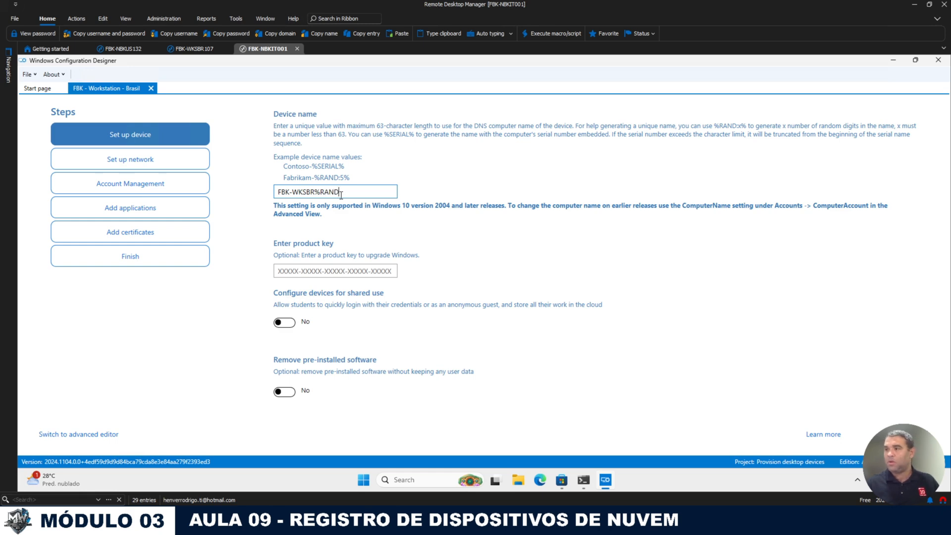
pyautogui.write(':')
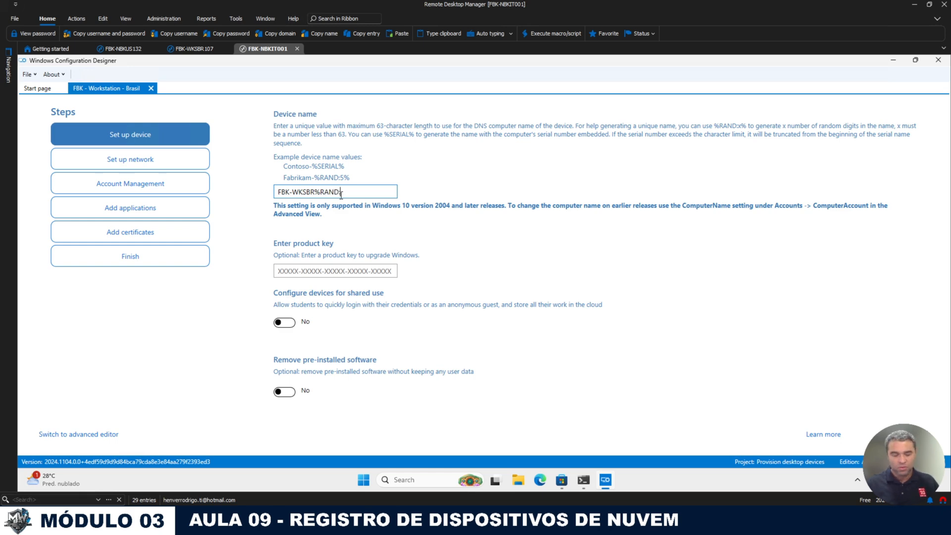
pyautogui.write('3%')
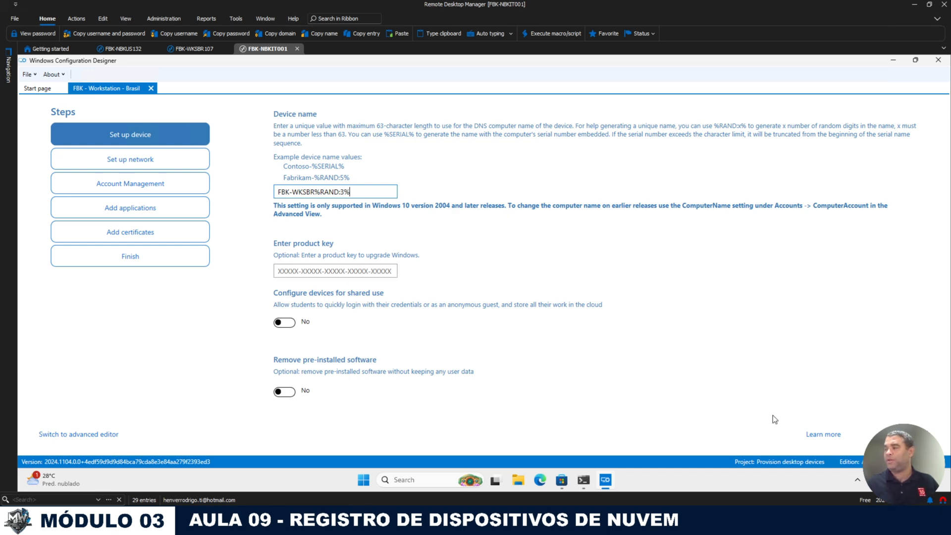
# Step: Turn Wi-Fi off, enroll in Azure AD with credential refresh, and request a bulk token
pyautogui.click(910, 434)
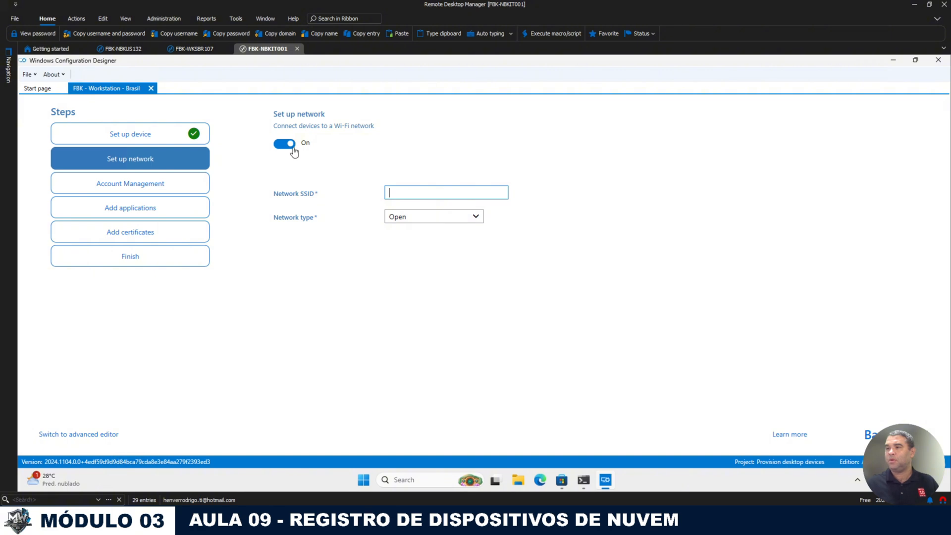
pyautogui.click(291, 146)
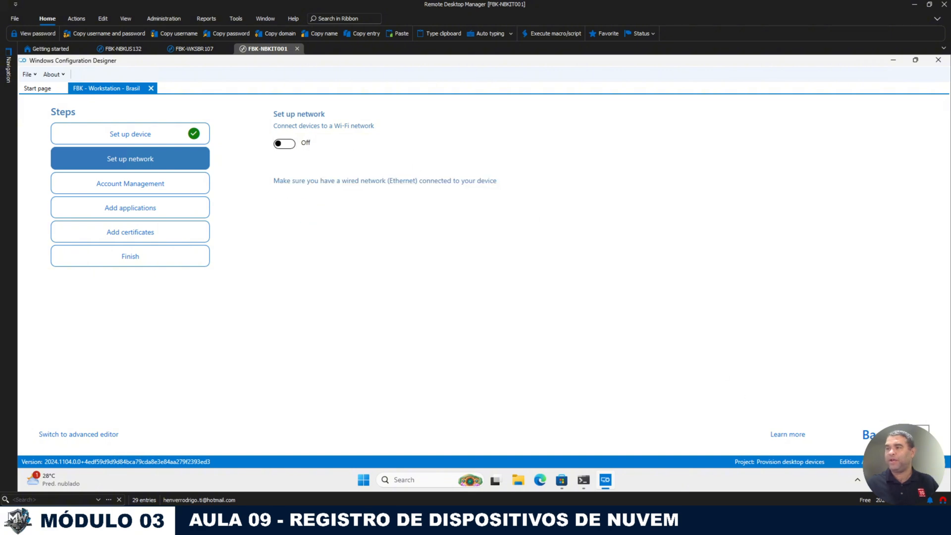
pyautogui.click(912, 434)
pyautogui.click(338, 167)
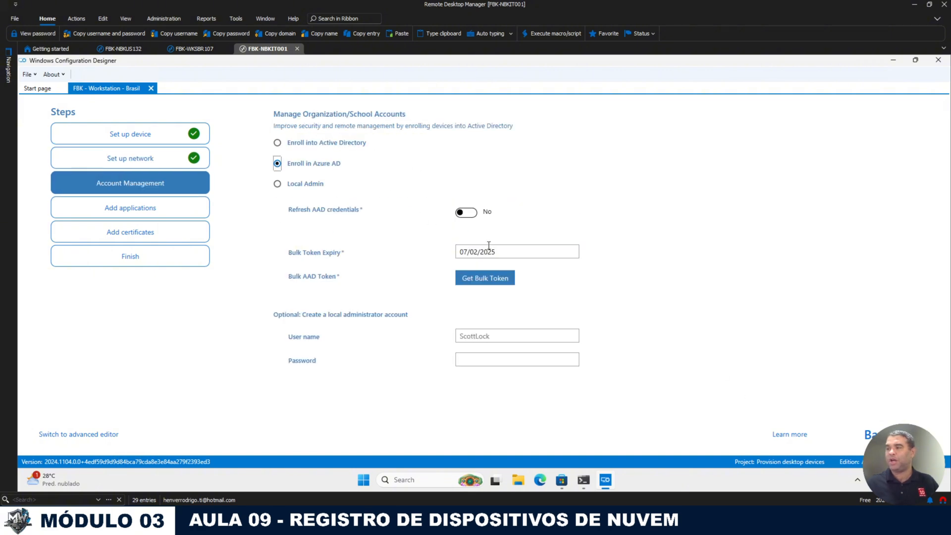
pyautogui.click(470, 217)
pyautogui.click(505, 252)
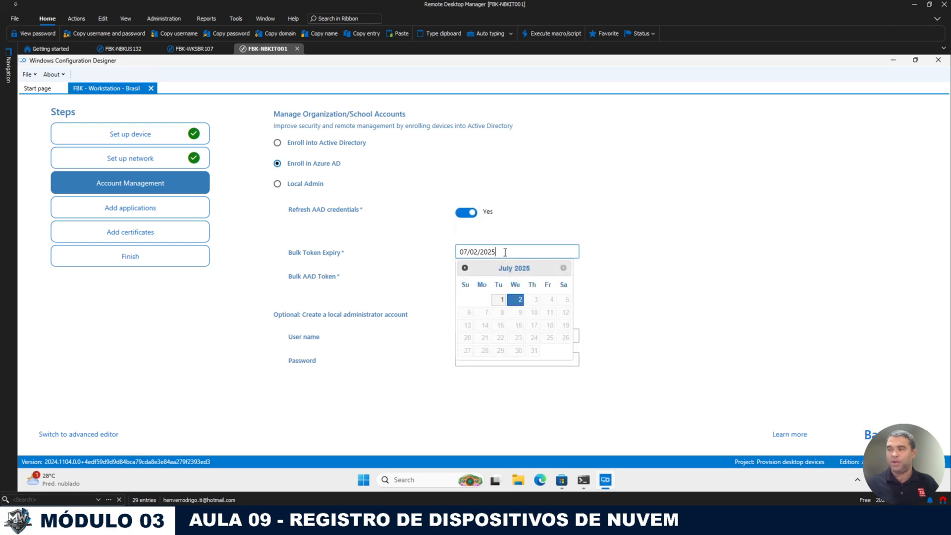
pyautogui.click(640, 239)
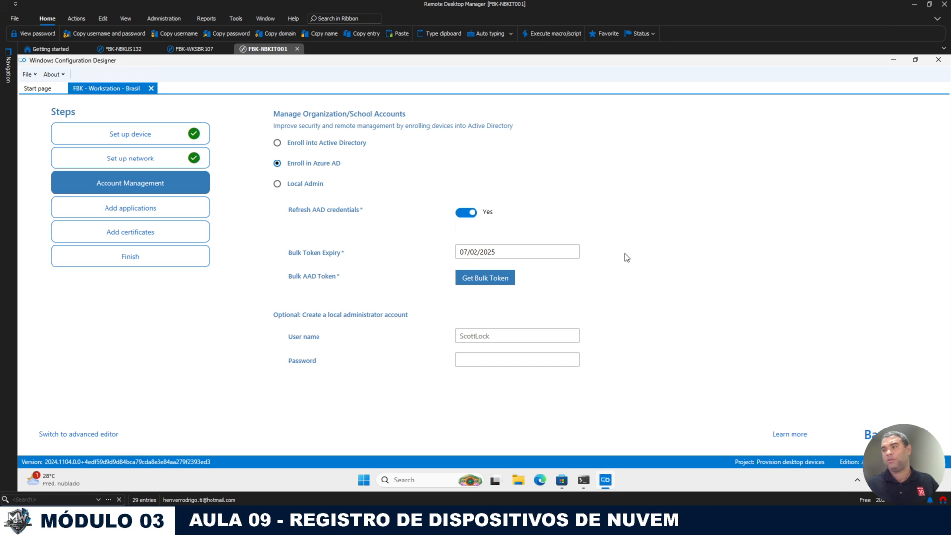
pyautogui.click(489, 278)
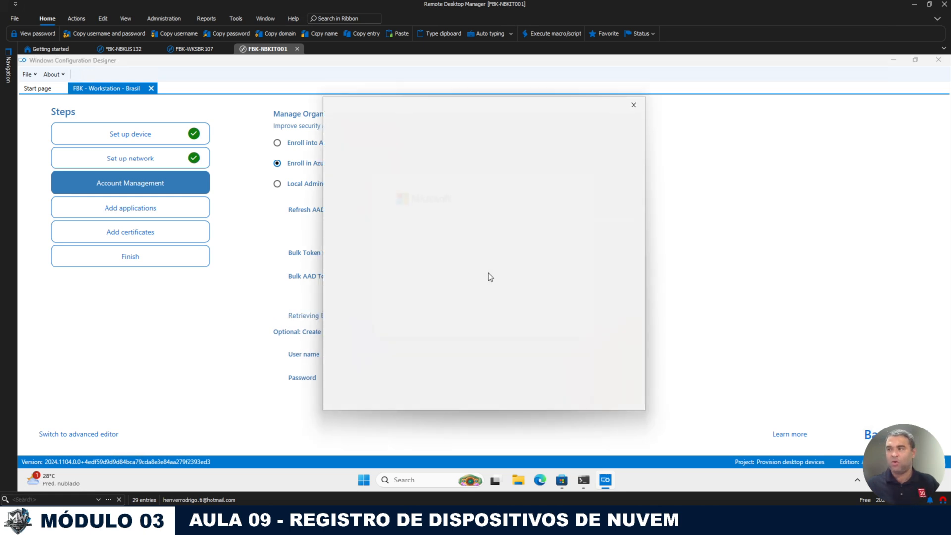
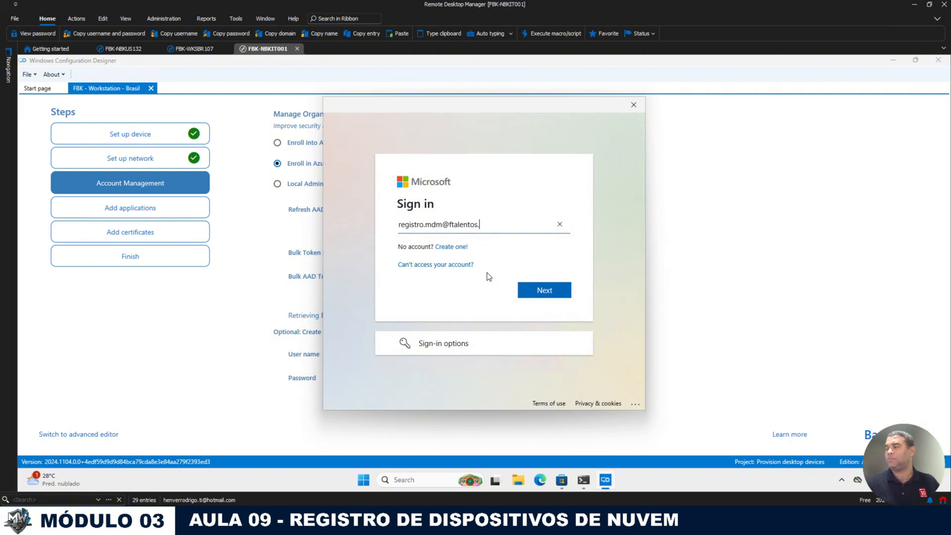
# Step: Sign in with the enrollment account's e-mail and copied password, for this app only
pyautogui.click(539, 297)
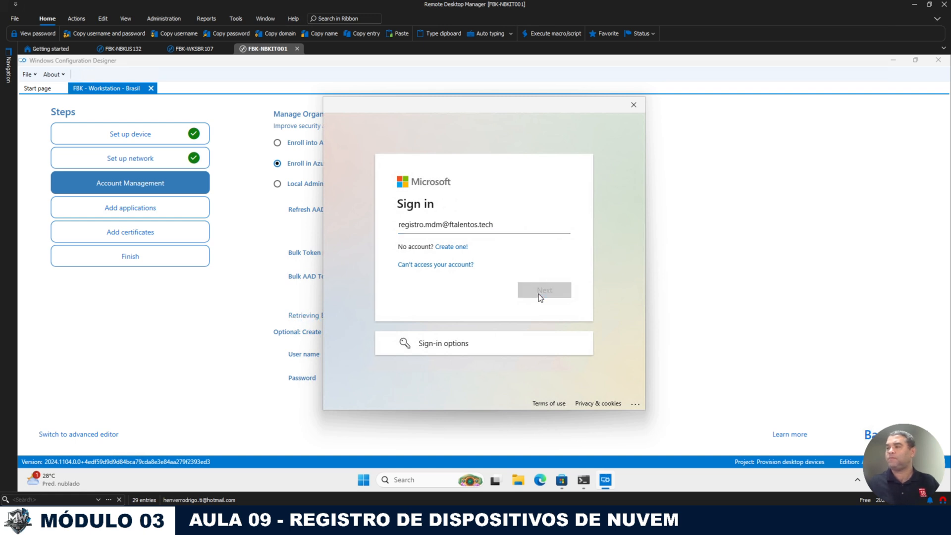
pyautogui.write('•')
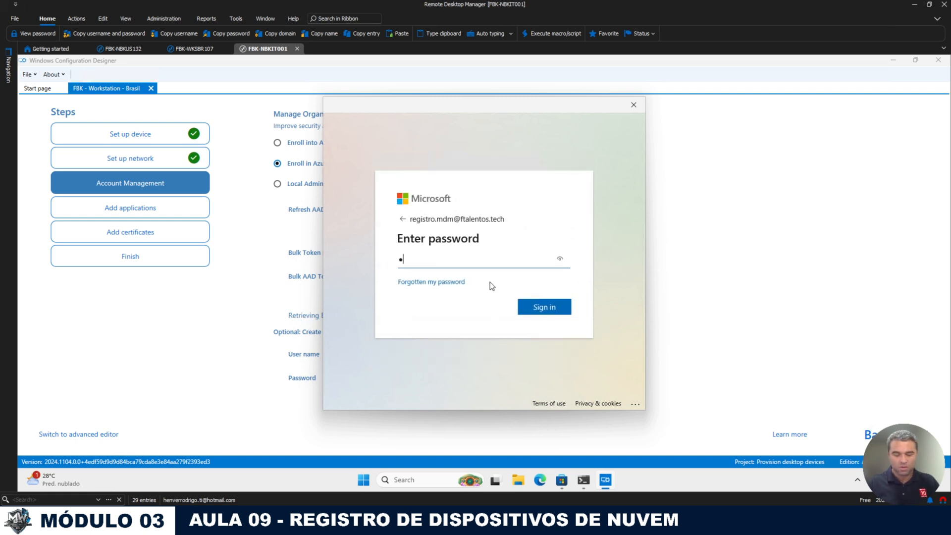
pyautogui.press('BackSpace')
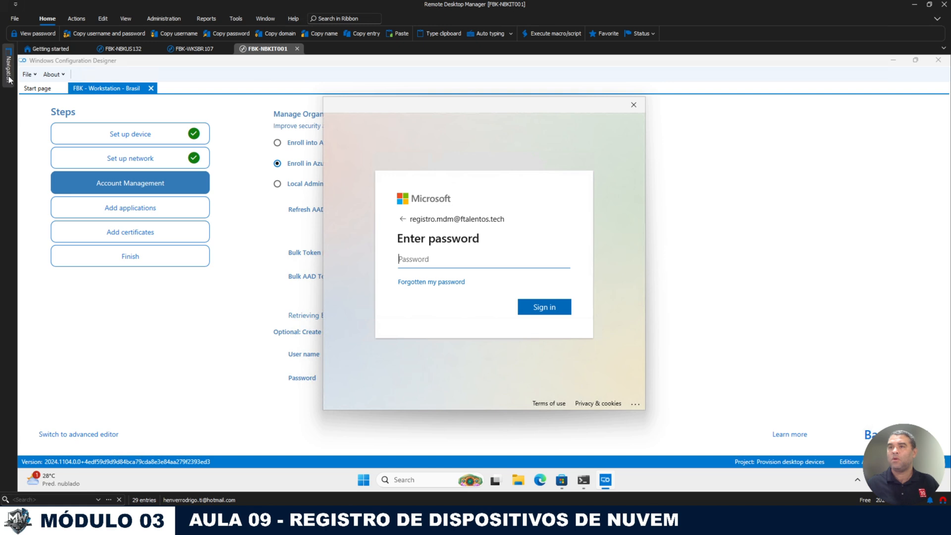
pyautogui.moveTo(8, 67)
pyautogui.rightClick(92, 162)
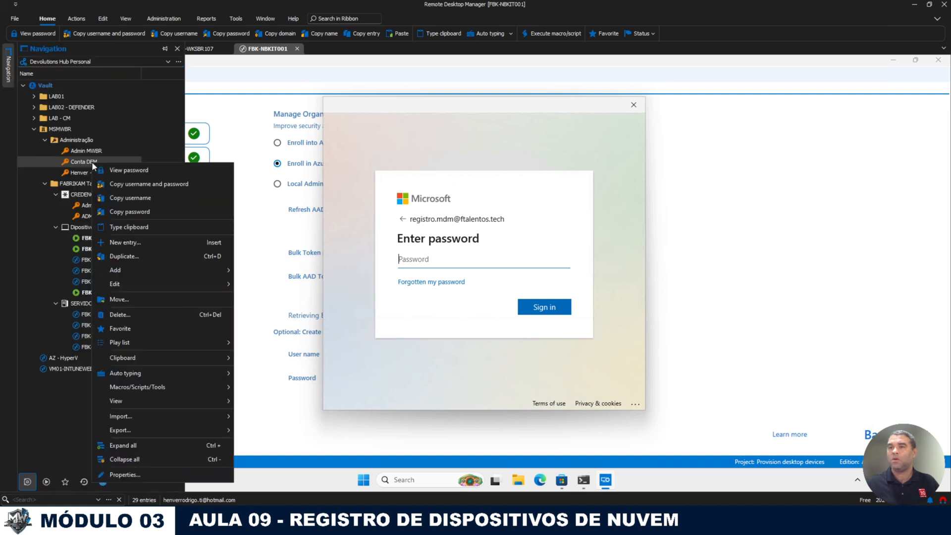
pyautogui.click(149, 212)
pyautogui.hotkey('ctrl', 'v')
pyautogui.click(539, 309)
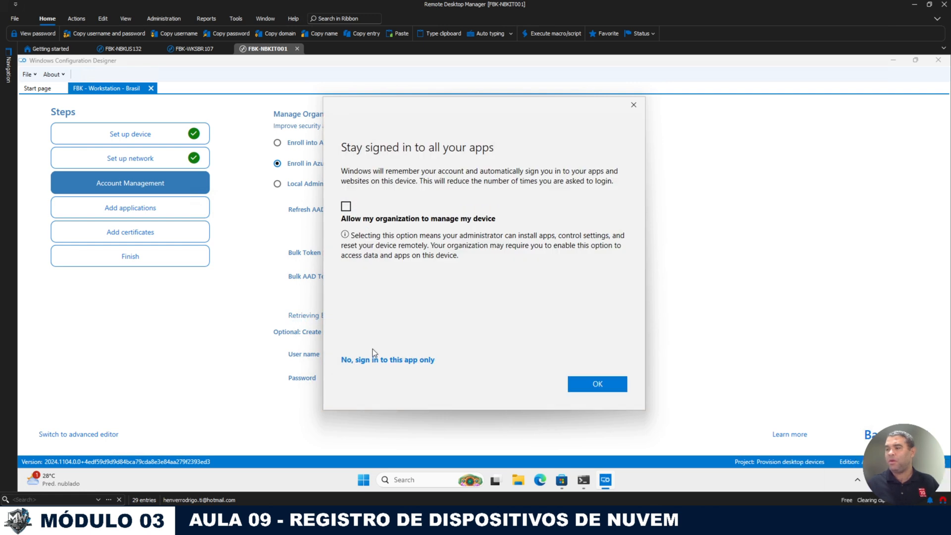
pyautogui.click(406, 363)
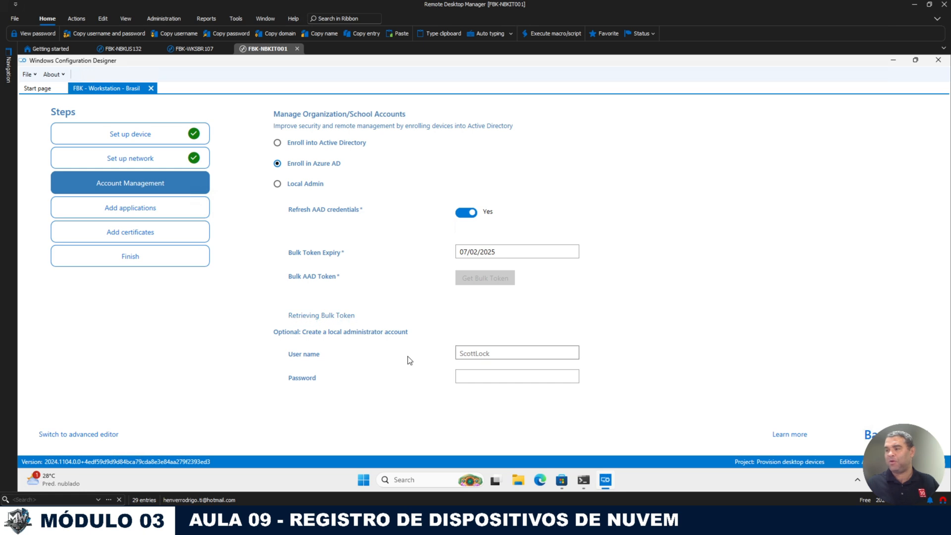
# Step: Create the local admin account 'mdm.admin' and enter its password
pyautogui.click(485, 354)
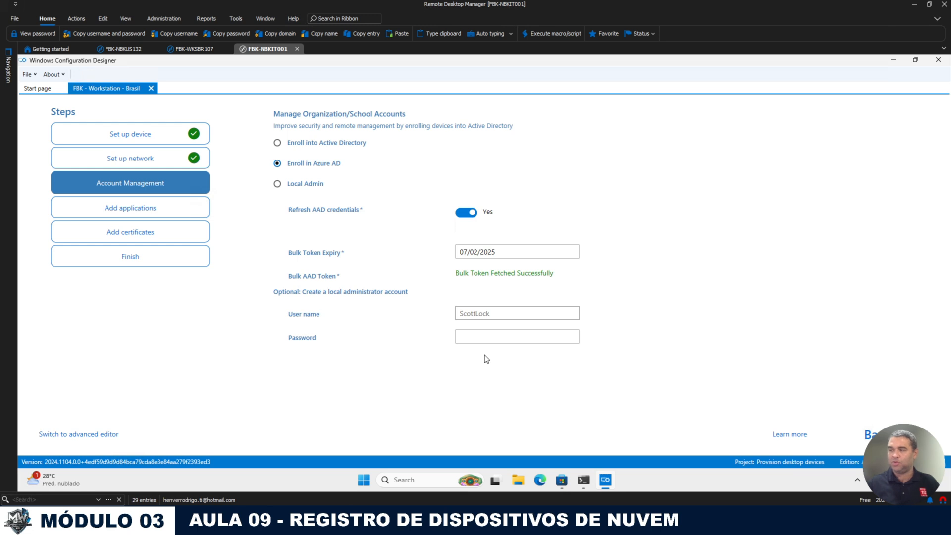
pyautogui.click(478, 314)
pyautogui.write('md')
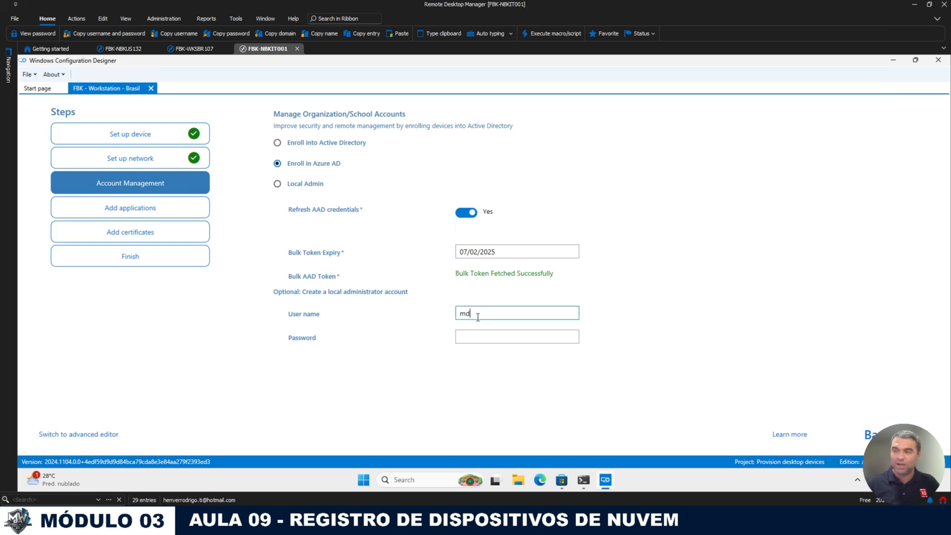
pyautogui.write('m.admin')
pyautogui.press('Tab')
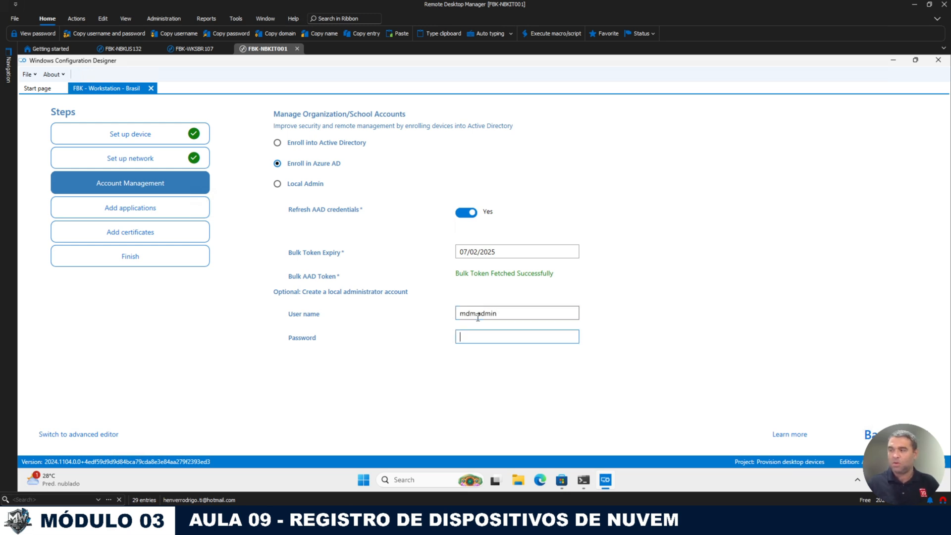
pyautogui.write('•••••••')
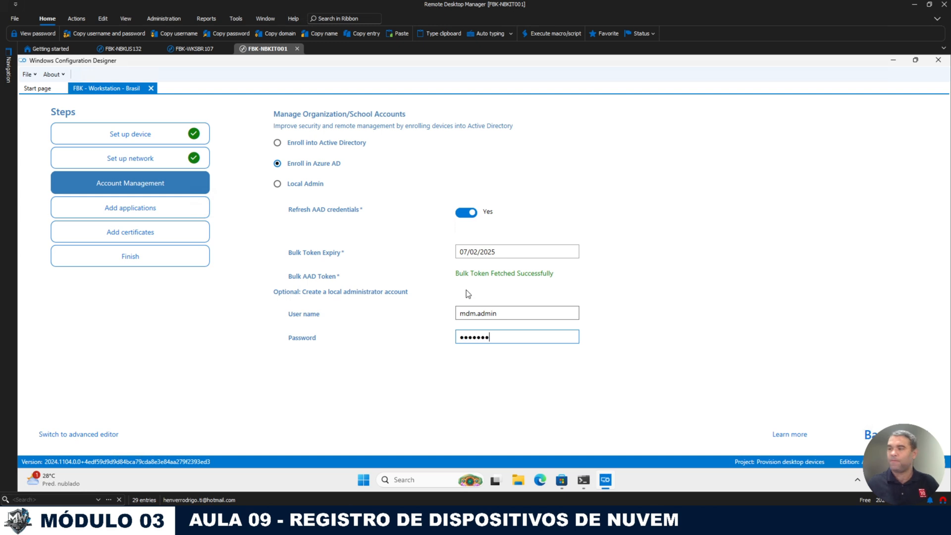
# Step: Skip applications and certificates, build the FBK - Workstation - Brasil package, and open its output folder
pyautogui.click(913, 435)
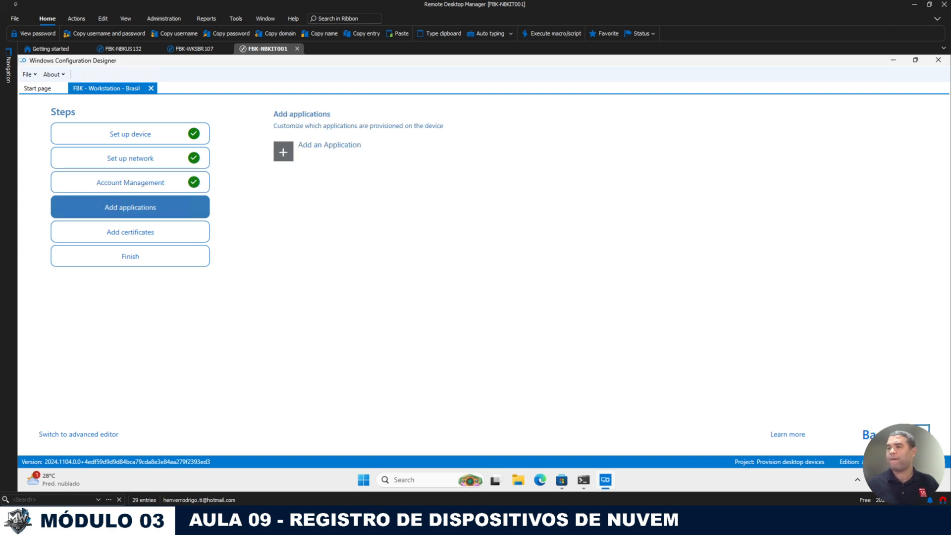
pyautogui.click(913, 435)
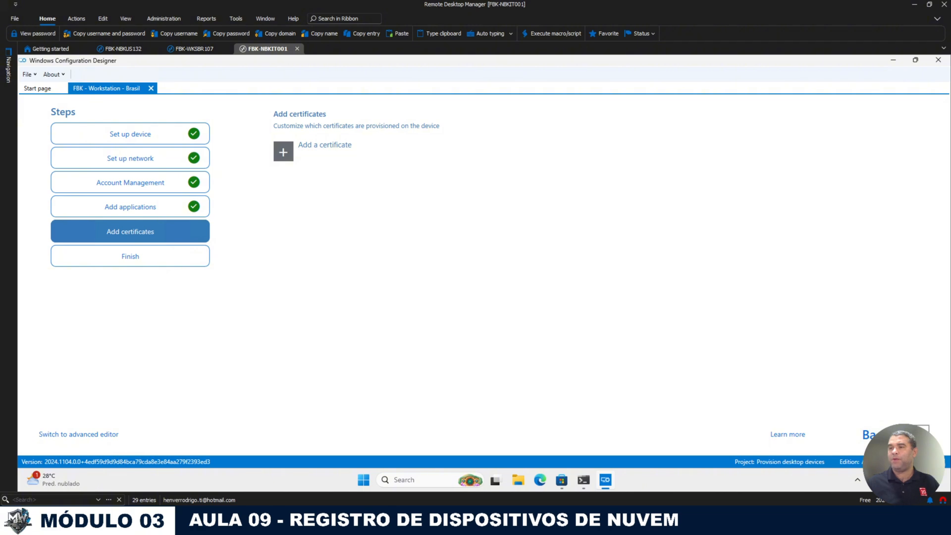
pyautogui.click(913, 435)
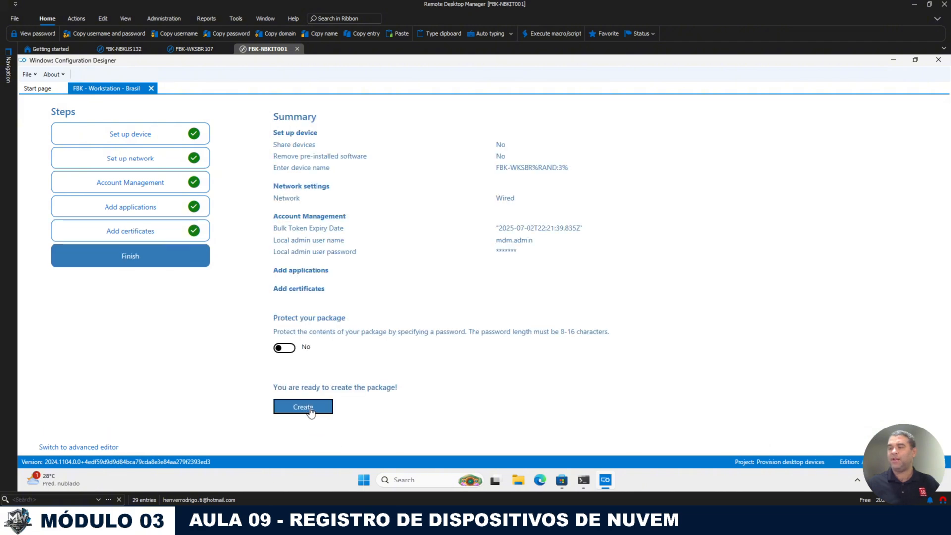
pyautogui.click(309, 408)
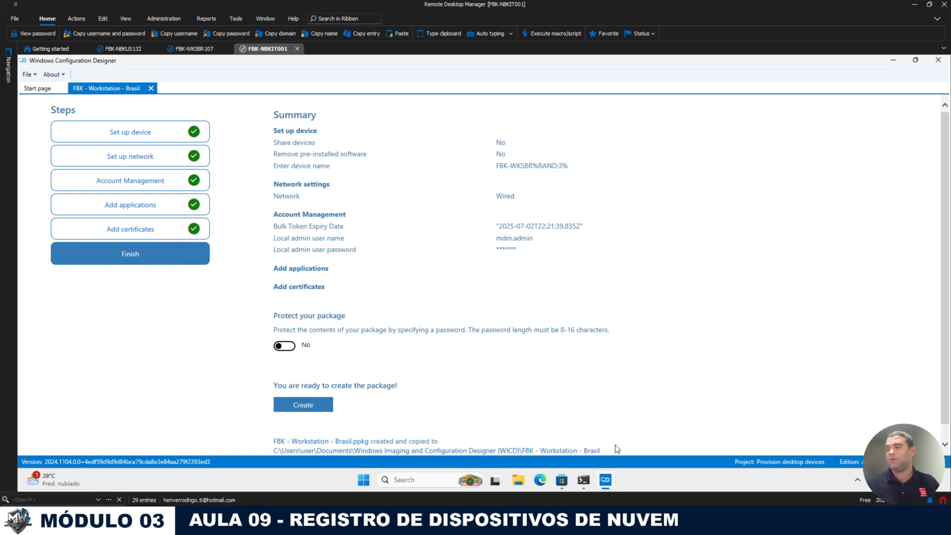
pyautogui.click(582, 450)
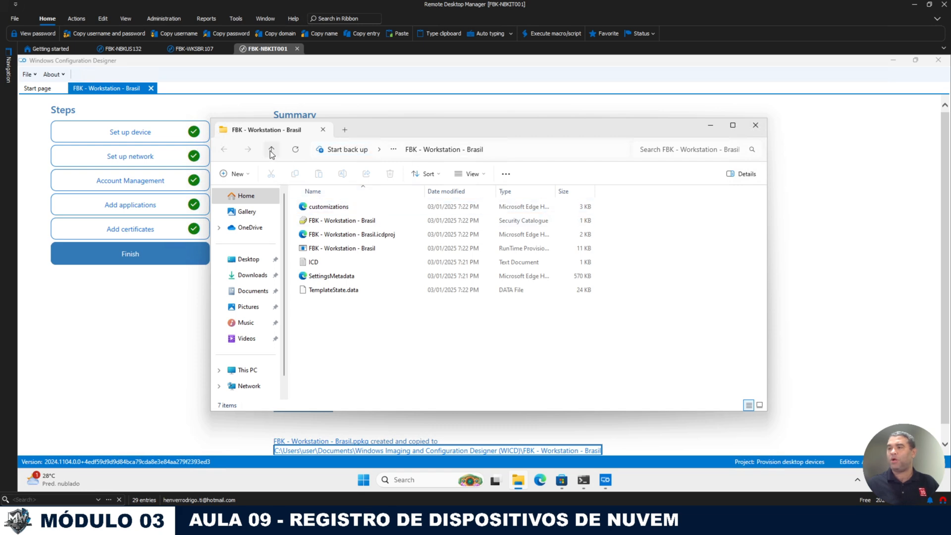
# Step: Open the FBK - Registro - Notebooks folder, then open This PC properties on the FBK-NBKUS132 notebook
pyautogui.click(271, 151)
pyautogui.doubleClick(344, 221)
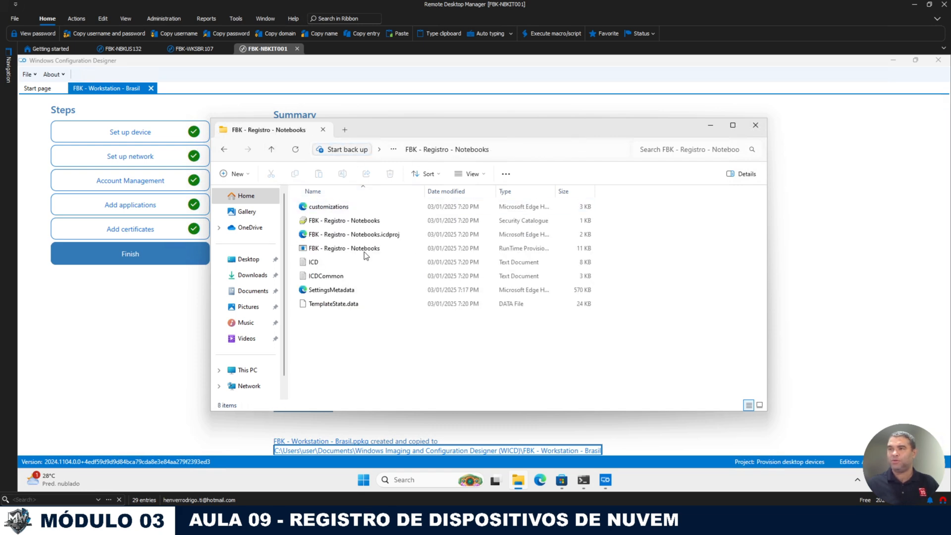
pyautogui.click(121, 50)
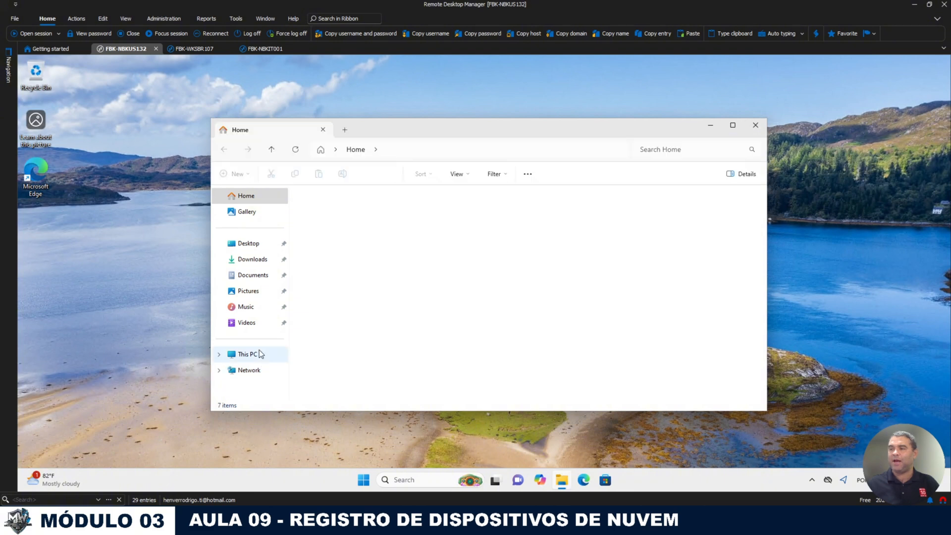
pyautogui.click(248, 354)
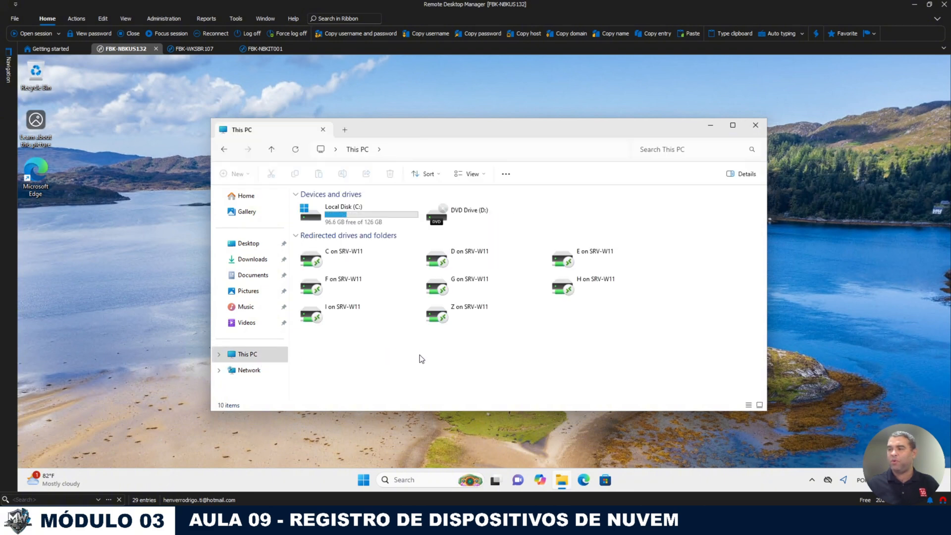
pyautogui.rightClick(431, 376)
pyautogui.click(451, 347)
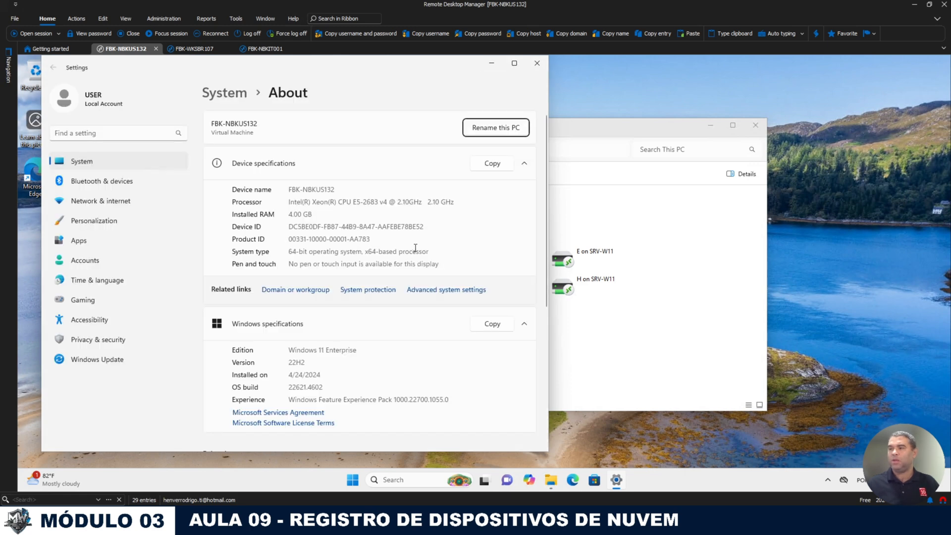
# Step: Confirm the notebook is FBK-NBKUS132 in a workgroup, then return to the FBK-NBKIT001 session
pyautogui.scroll(-2, 347, 340)
pyautogui.scroll(2, 357, 347)
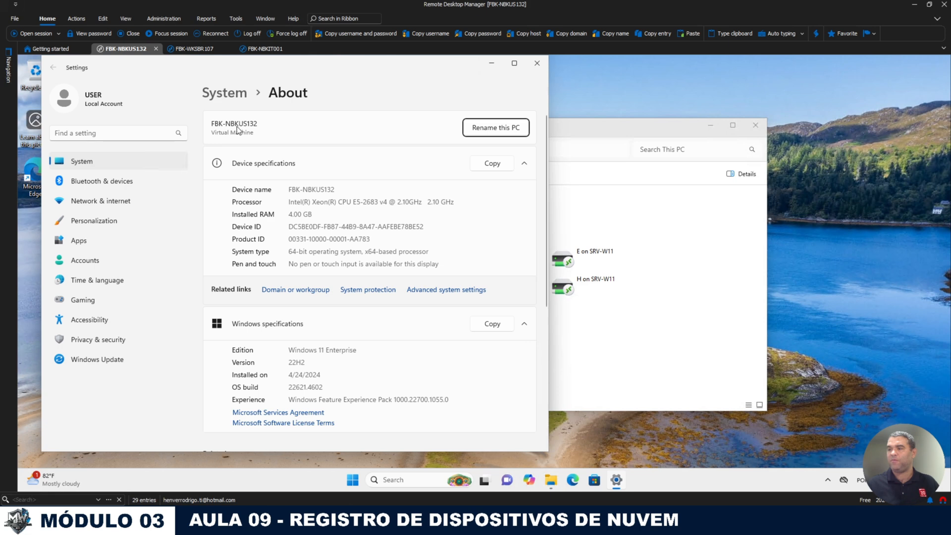
pyautogui.click(322, 292)
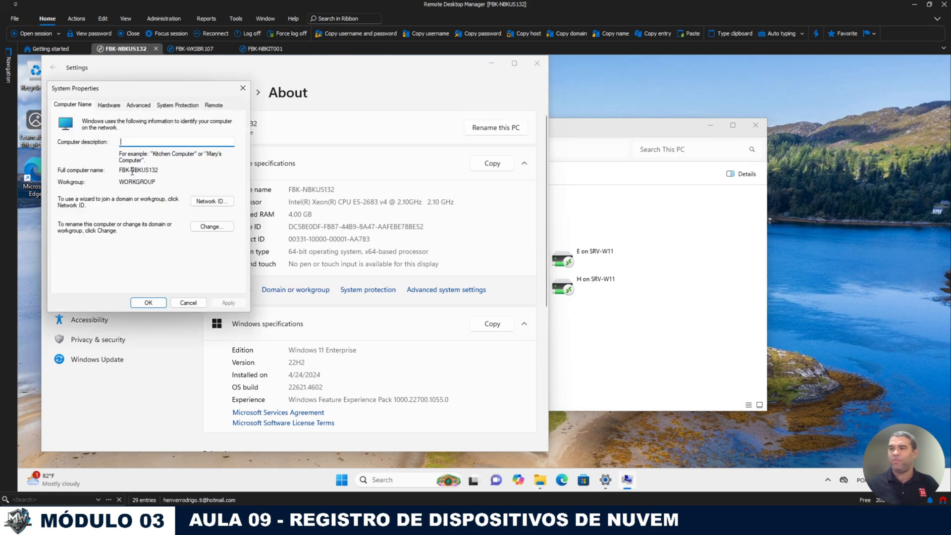
pyautogui.click(188, 303)
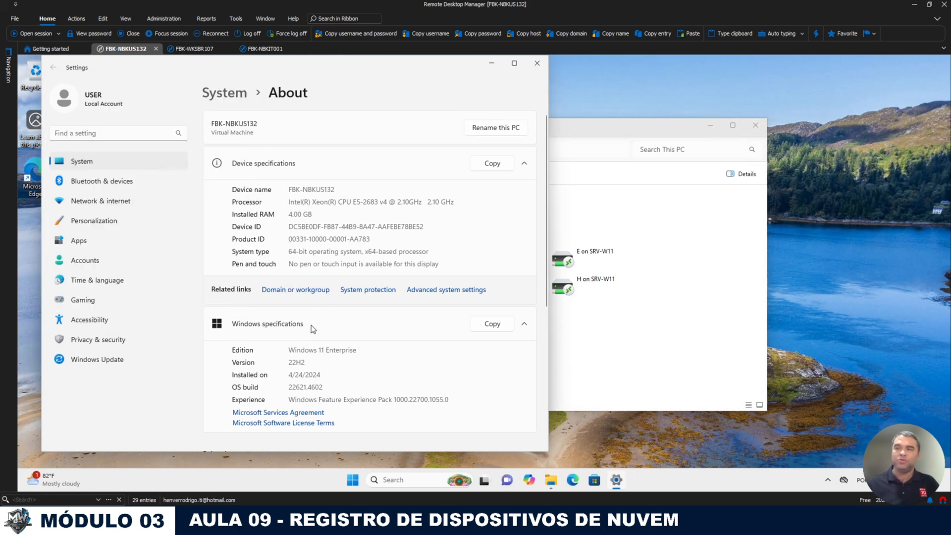
pyautogui.click(265, 49)
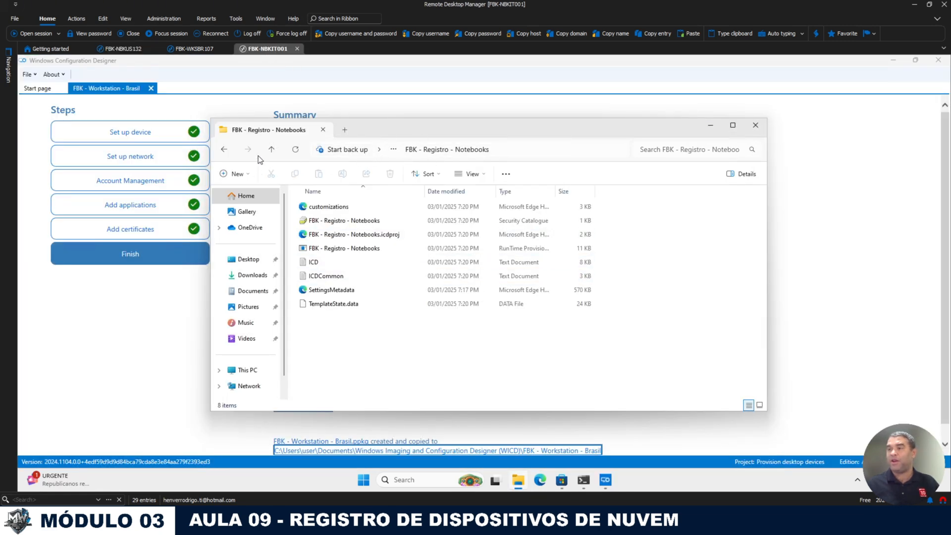
# Step: Select and copy both FBK package folders in the WICD folder
pyautogui.click(271, 149)
pyautogui.click(424, 293)
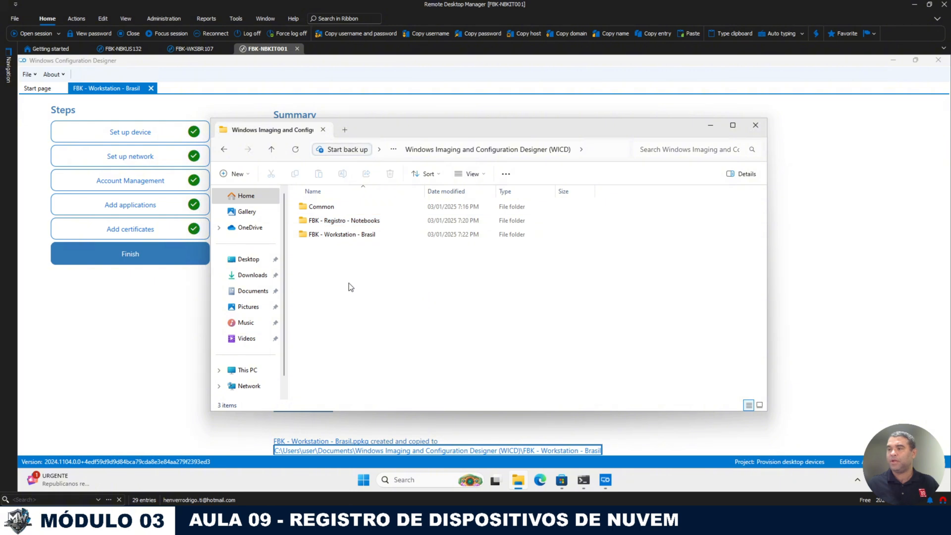
pyautogui.moveTo(432, 267); pyautogui.dragTo(302, 222)
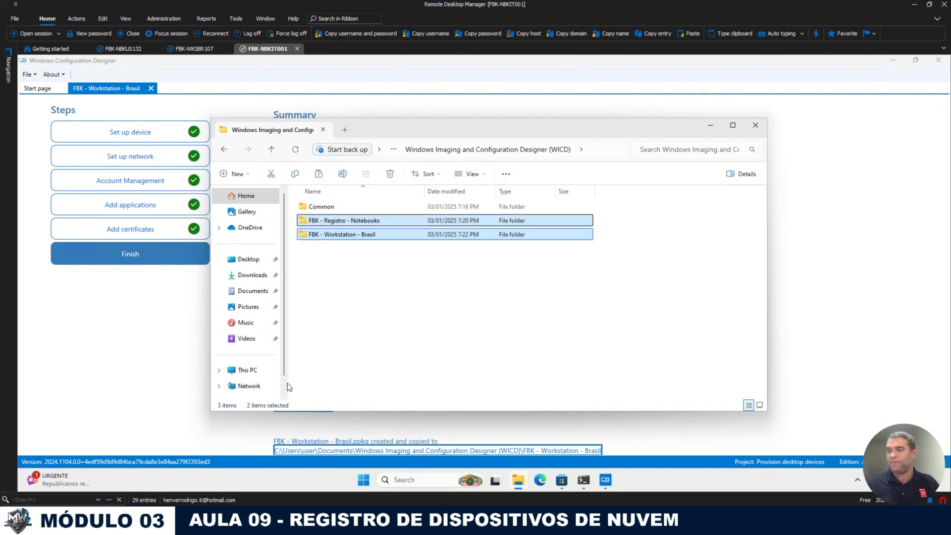
pyautogui.scroll(-1, 233, 367)
# Step: Create a TEMP folder on drive C: and paste both package folders into it
pyautogui.click(232, 351)
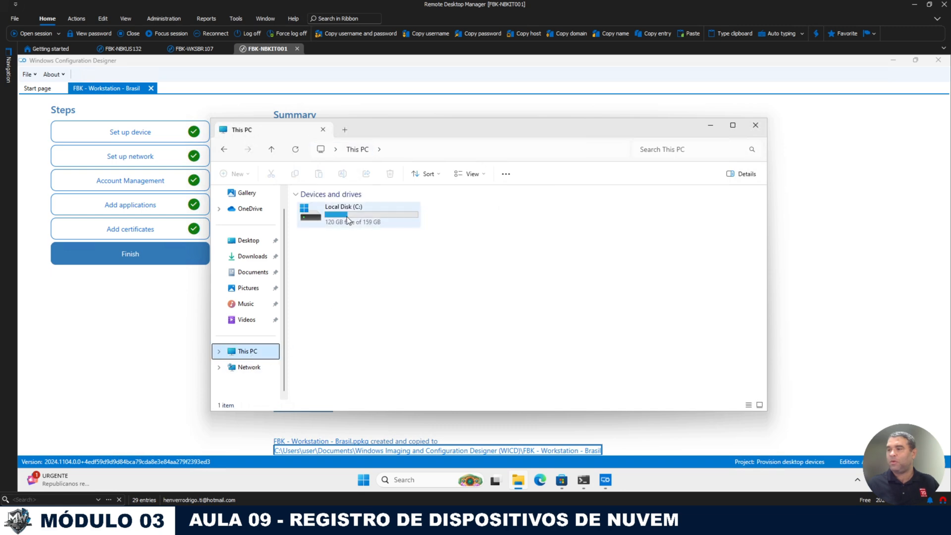
pyautogui.doubleClick(347, 216)
pyautogui.click(342, 248)
pyautogui.click(336, 294)
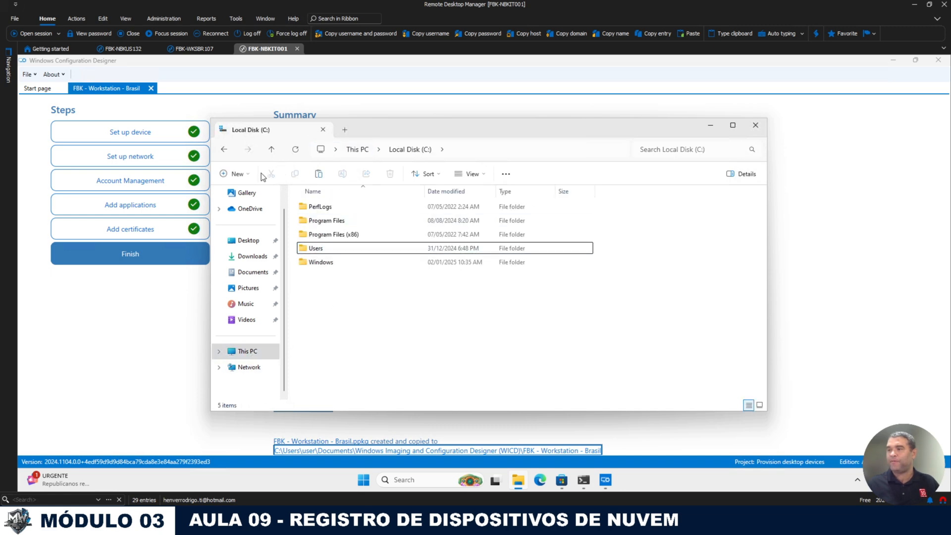
pyautogui.hotkey('ctrl', 'shift', 'n')
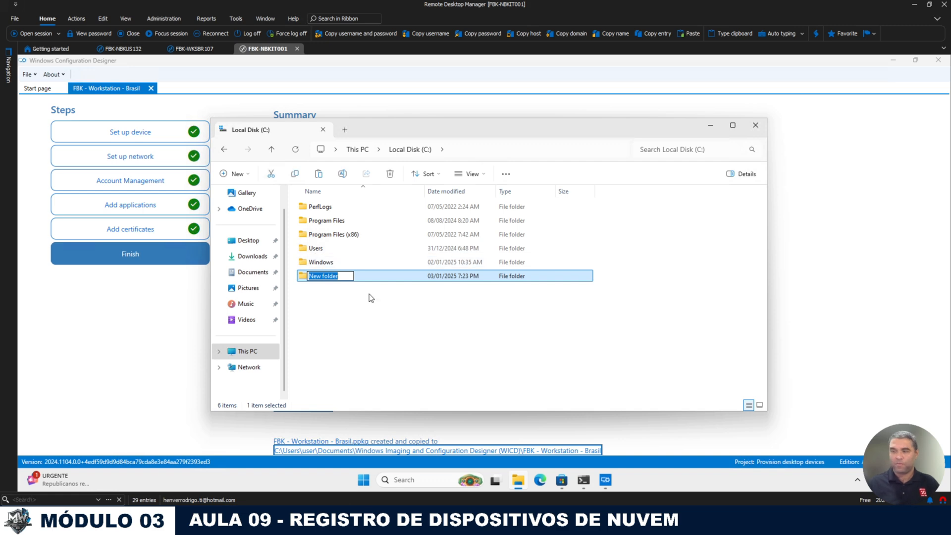
pyautogui.write('TEMP')
pyautogui.press('Return')
pyautogui.press('Return')
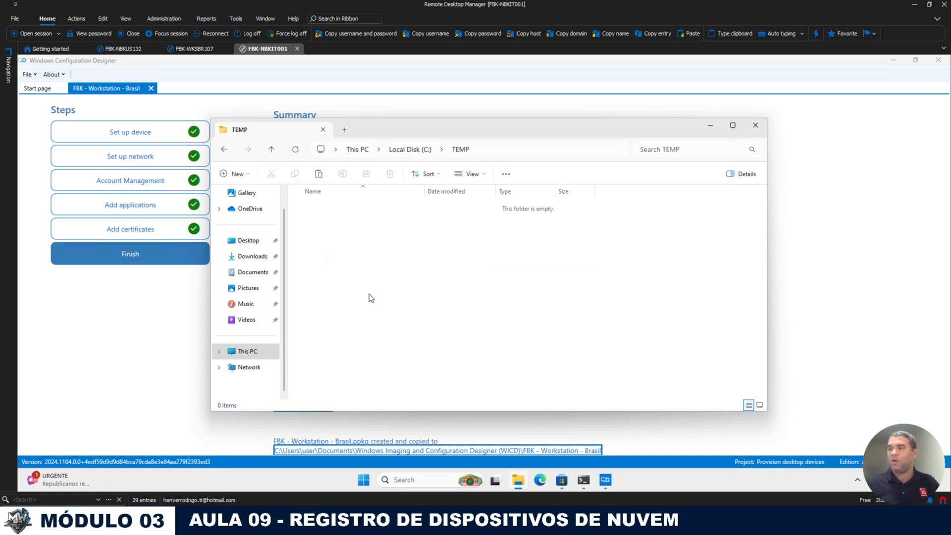
pyautogui.hotkey('ctrl', 'v')
pyautogui.click(347, 239)
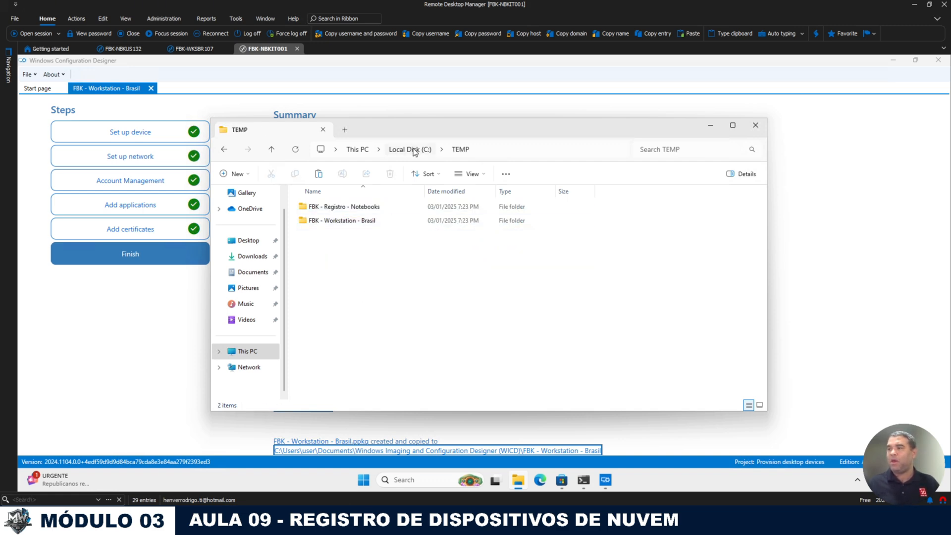
pyautogui.click(410, 149)
# Step: Share the C:\TEMP folder on the network through Advanced Sharing with default permissions
pyautogui.rightClick(321, 250)
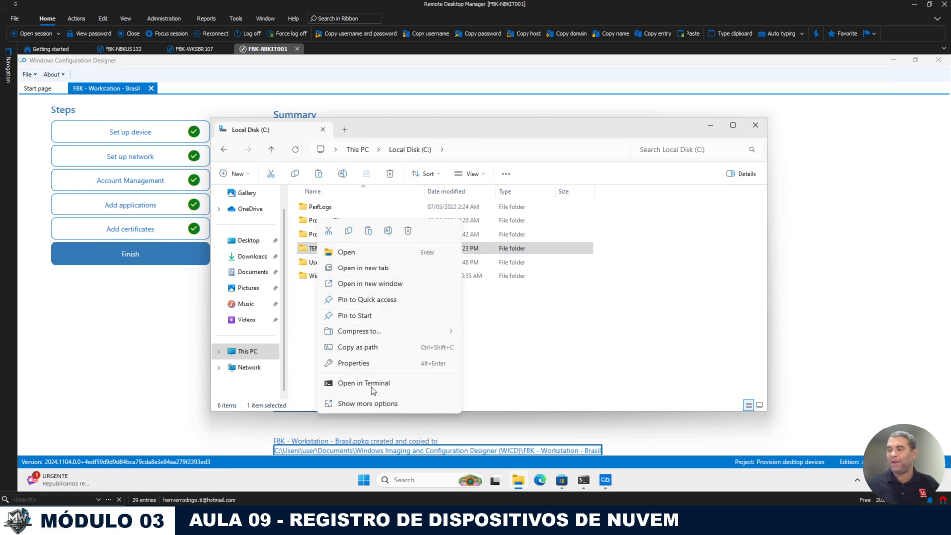
pyautogui.click(355, 361)
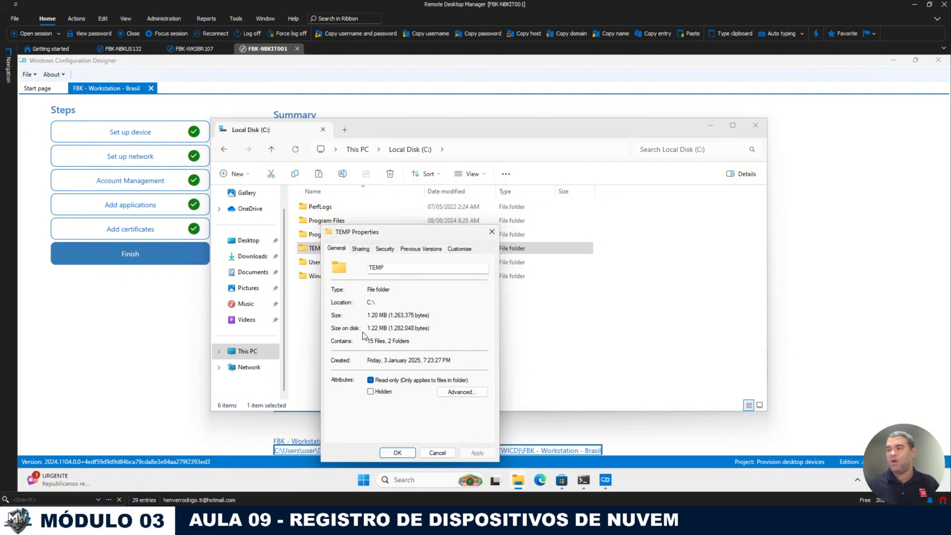
pyautogui.click(361, 249)
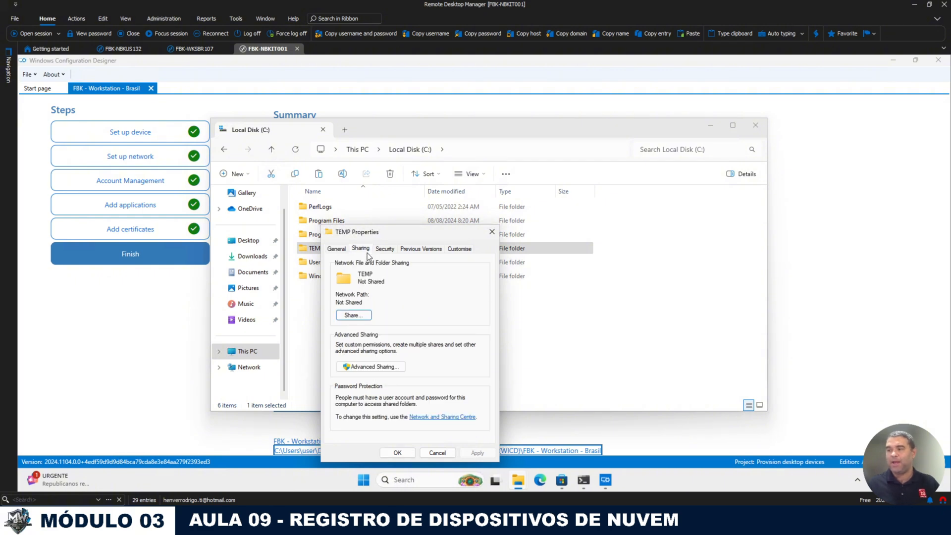
pyautogui.click(362, 367)
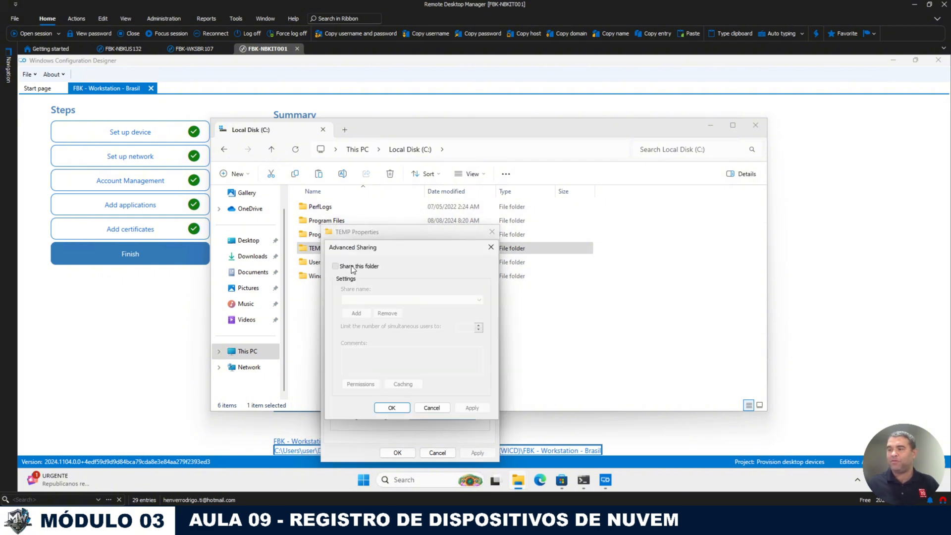
pyautogui.click(351, 266)
pyautogui.click(361, 384)
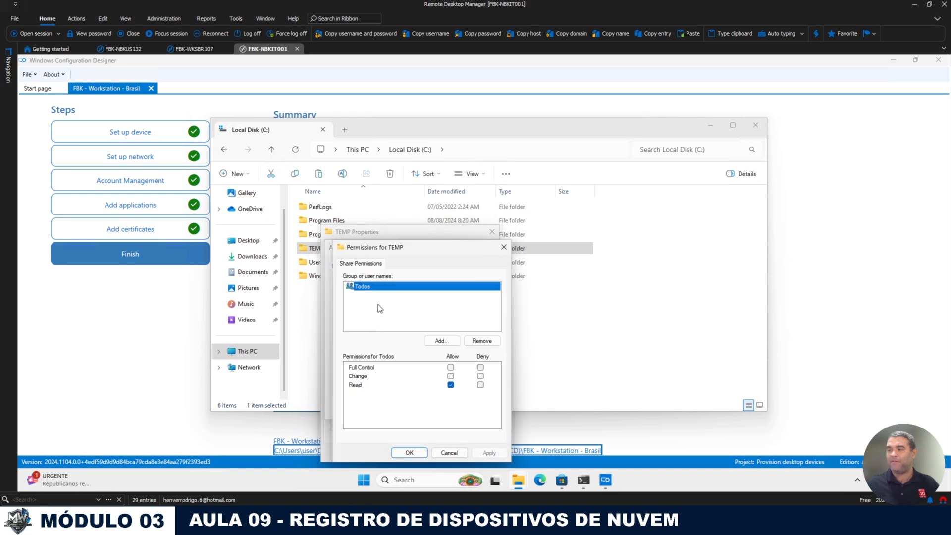
pyautogui.click(409, 452)
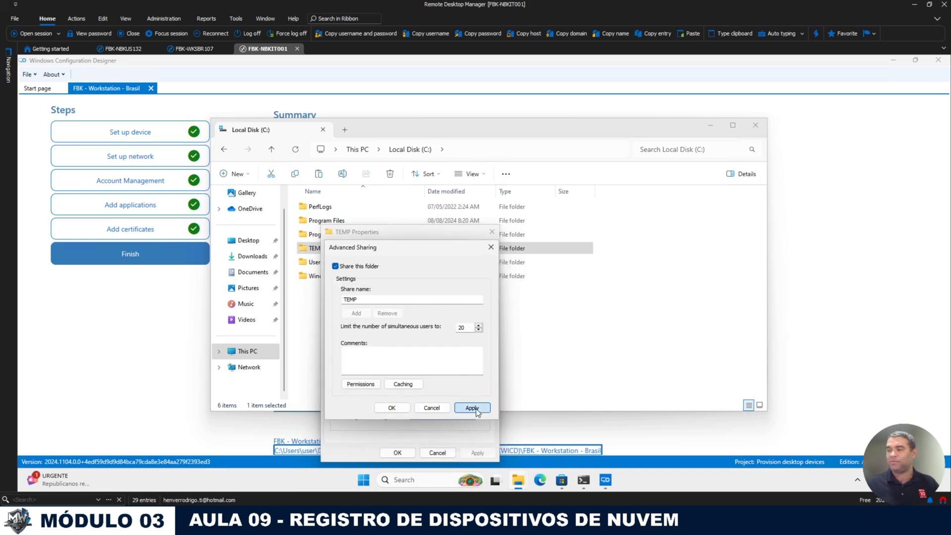
pyautogui.click(399, 411)
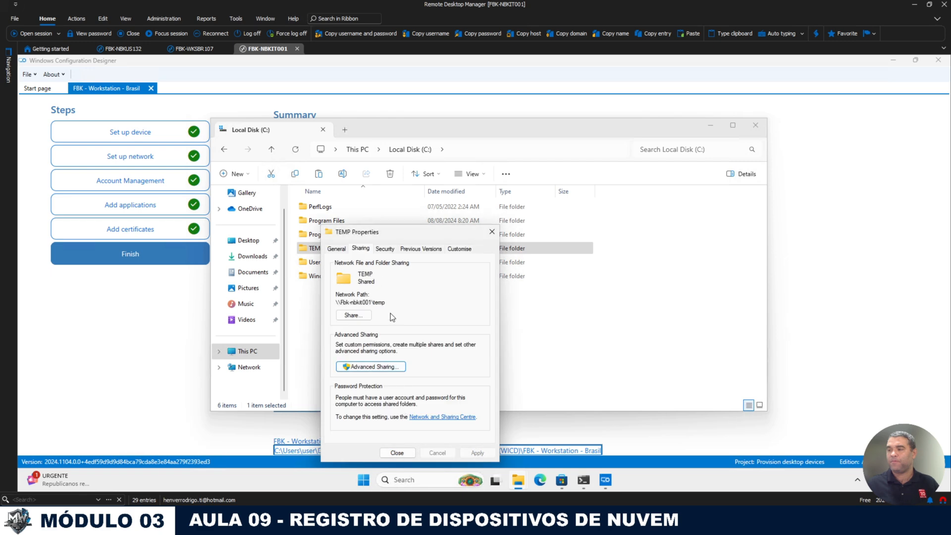
pyautogui.click(397, 452)
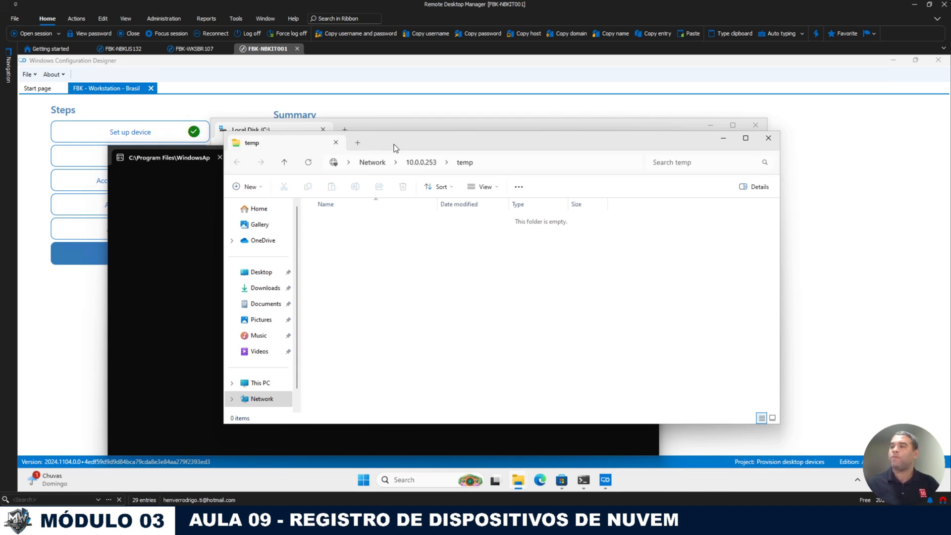
# Step: Copy the FBK - Registro - Notebooks folder from C:\TEMP and try pasting it into network temp, which is denied
pyautogui.click(412, 126)
pyautogui.doubleClick(339, 246)
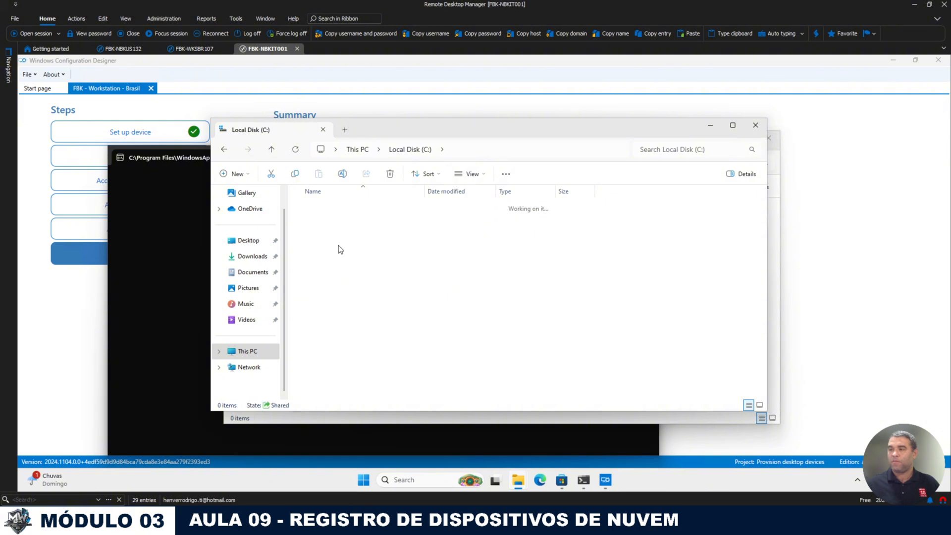
pyautogui.moveTo(384, 242); pyautogui.dragTo(462, 207)
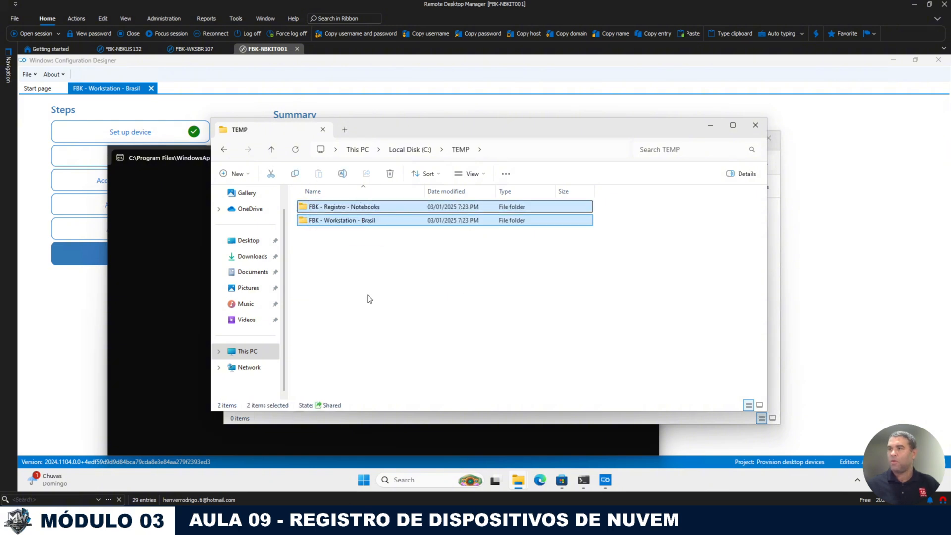
pyautogui.click(365, 210)
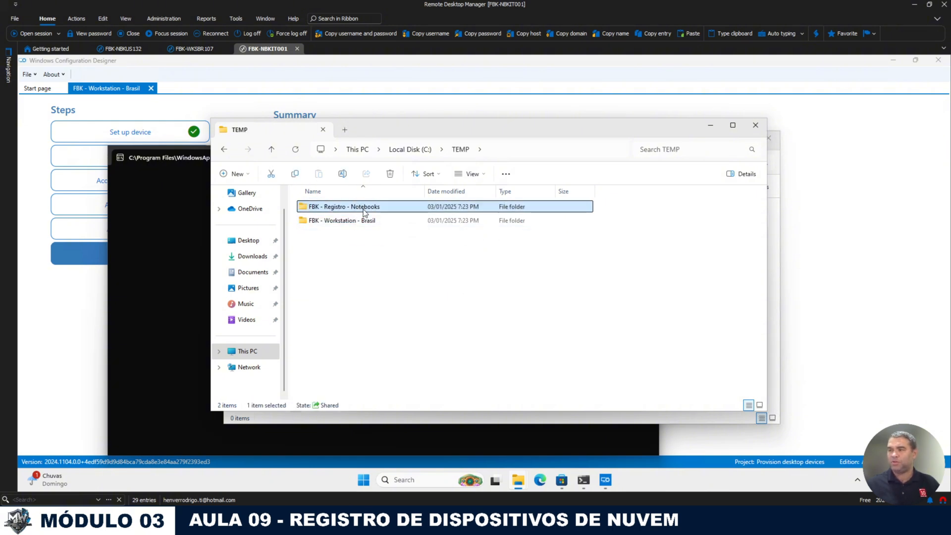
pyautogui.hotkey('ctrl', 'c')
pyautogui.click(370, 419)
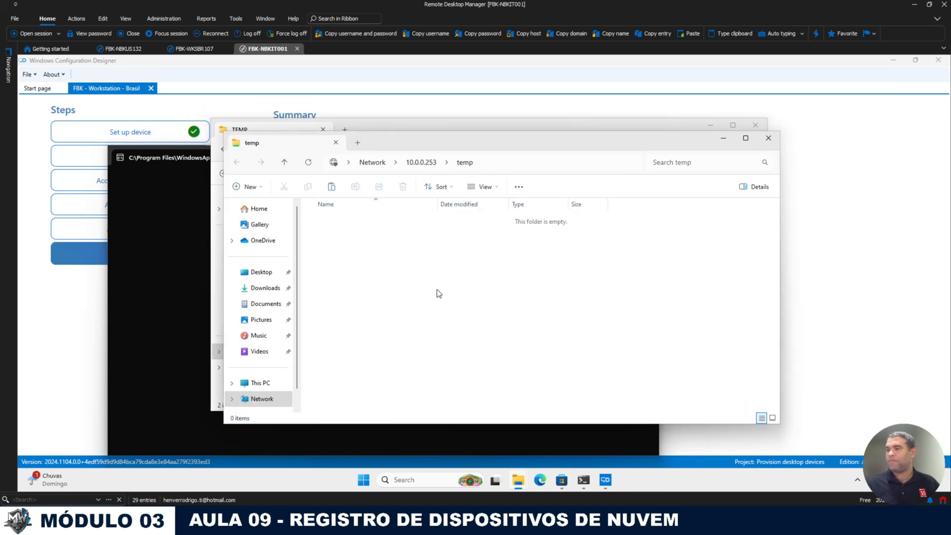
pyautogui.hotkey('ctrl', 'v')
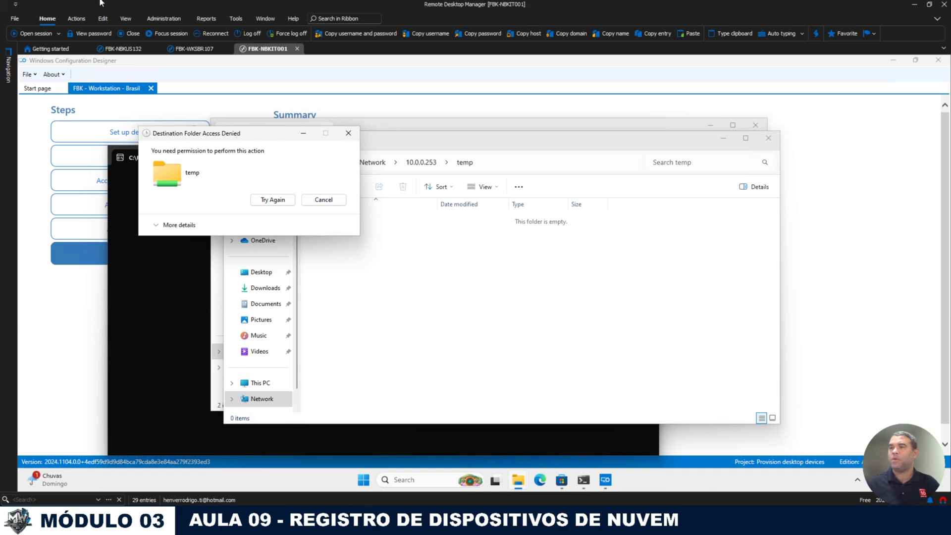
pyautogui.click(317, 199)
# Step: On FBK-NBKUS132, open the temp folder's sharing settings and cancel the simple share dialog
pyautogui.click(123, 48)
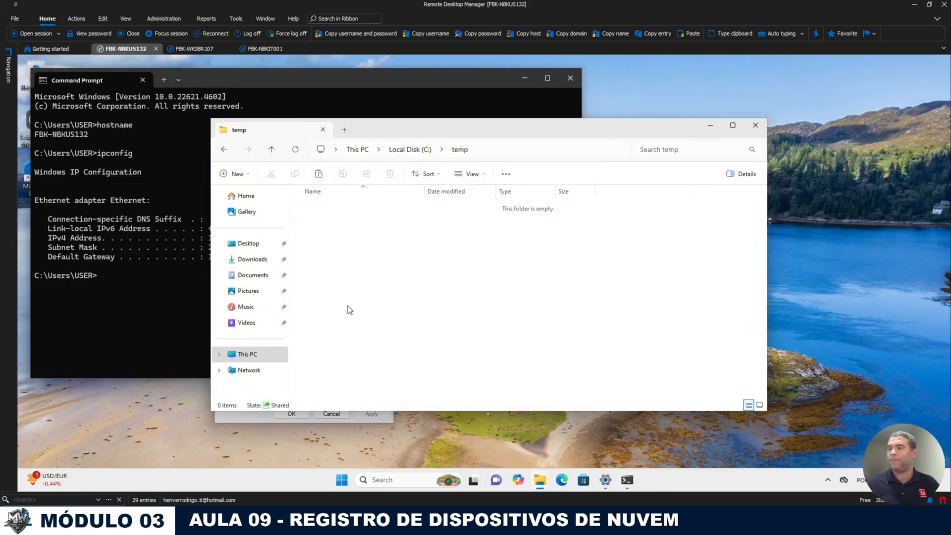
pyautogui.rightClick(349, 271)
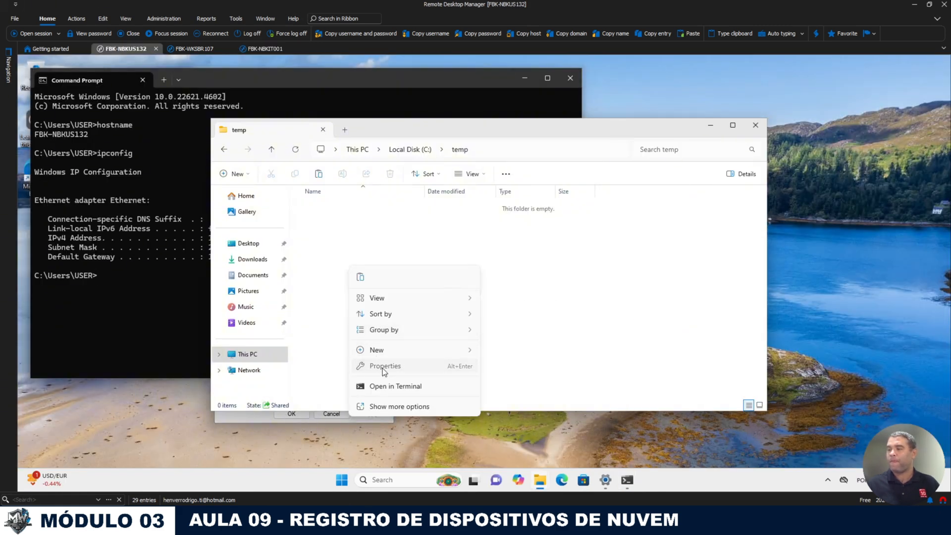
pyautogui.click(382, 366)
pyautogui.click(247, 276)
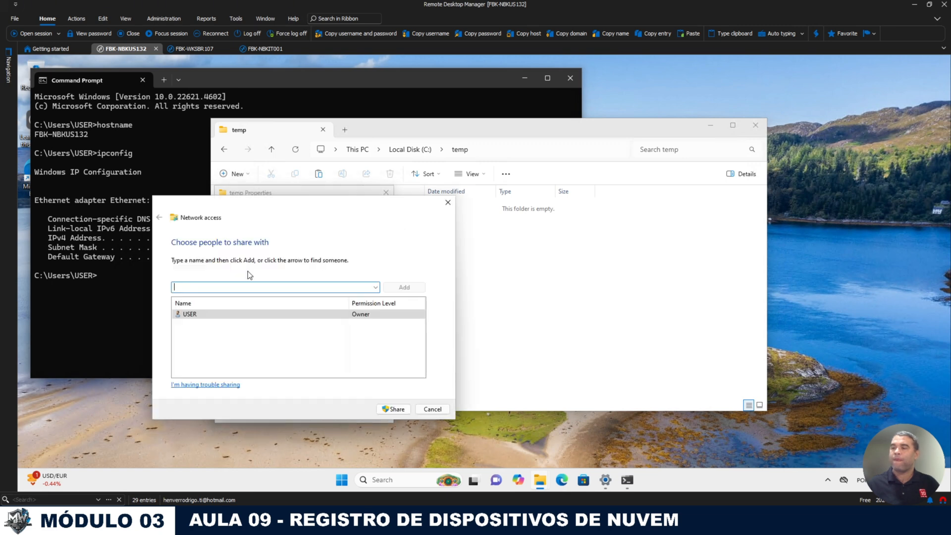
pyautogui.click(374, 316)
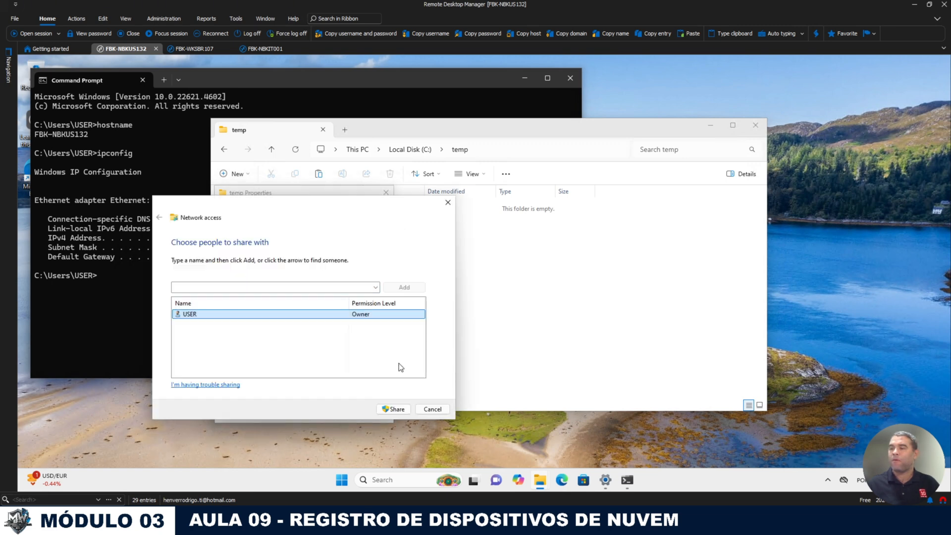
pyautogui.click(426, 409)
# Step: Grant Everyone Full Control in temp's advanced share permissions, then return to FBK-NBKIT001
pyautogui.click(272, 328)
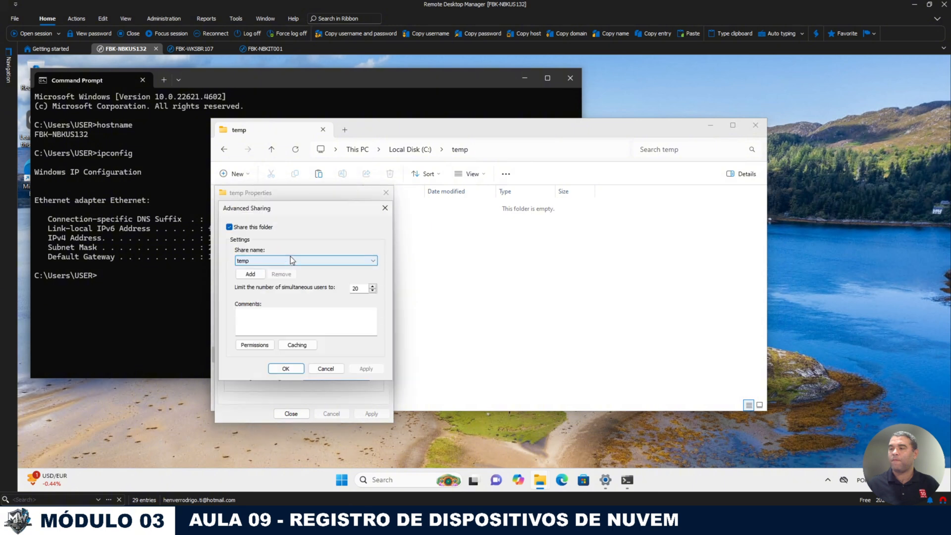
pyautogui.click(255, 345)
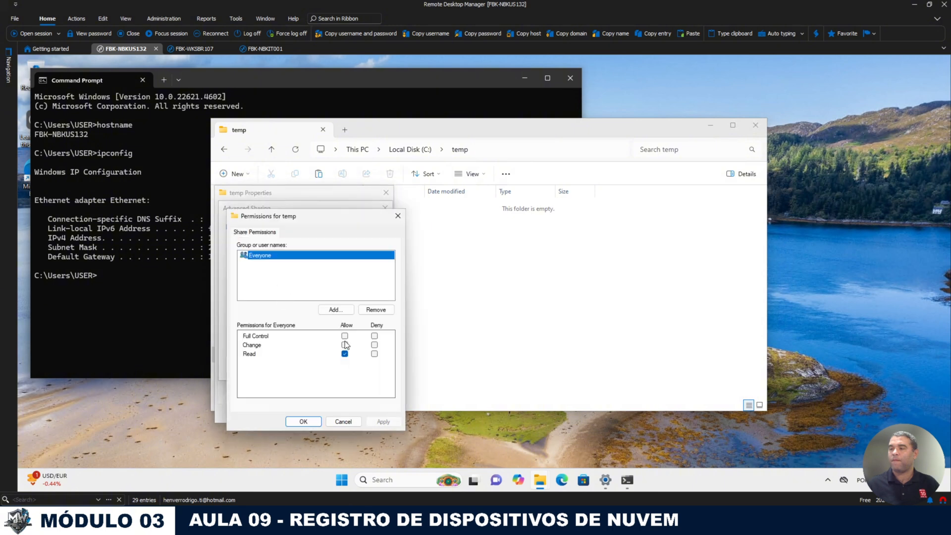
pyautogui.click(345, 336)
pyautogui.click(296, 422)
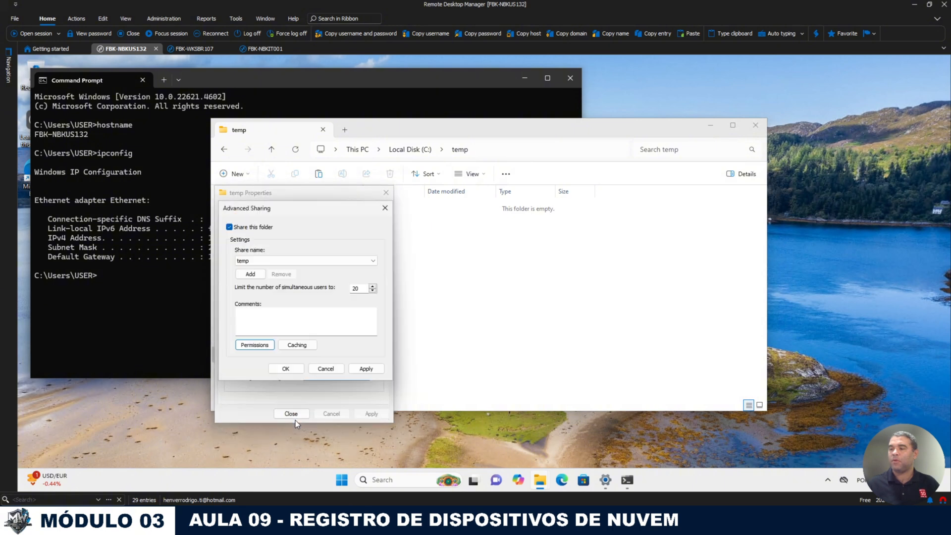
pyautogui.click(286, 369)
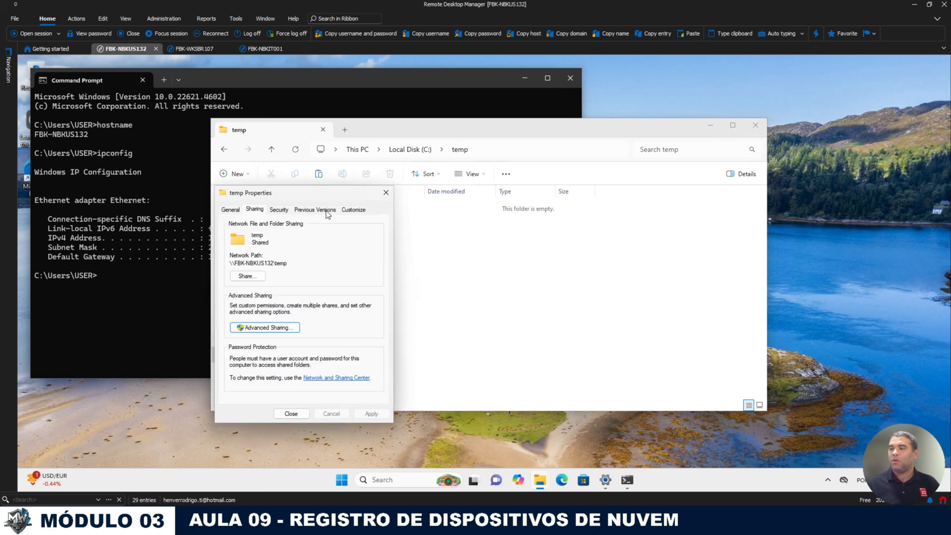
pyautogui.click(291, 413)
pyautogui.click(272, 52)
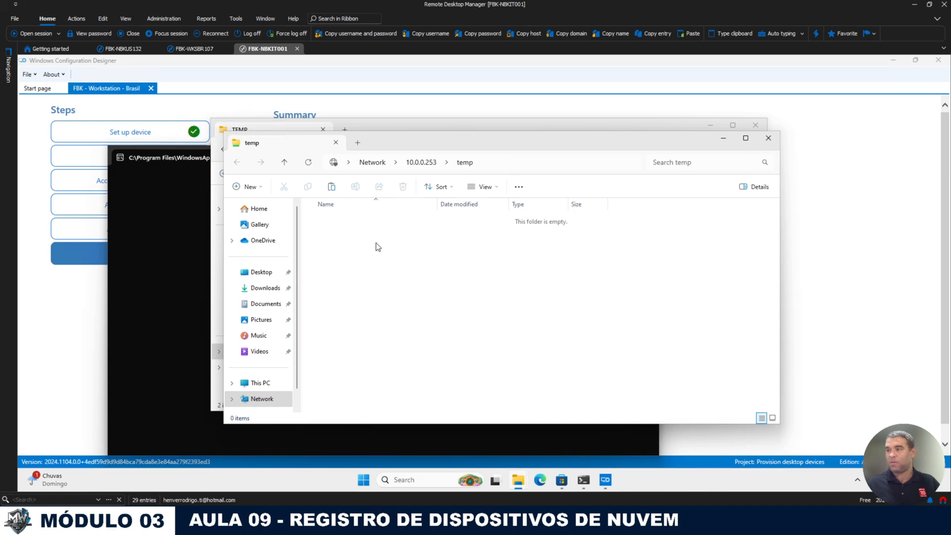
# Step: Paste FBK - Registro - Notebooks into \\10.0.0.253\temp and open its package file on FBK-NBKUS132
pyautogui.rightClick(418, 260)
pyautogui.click(399, 243)
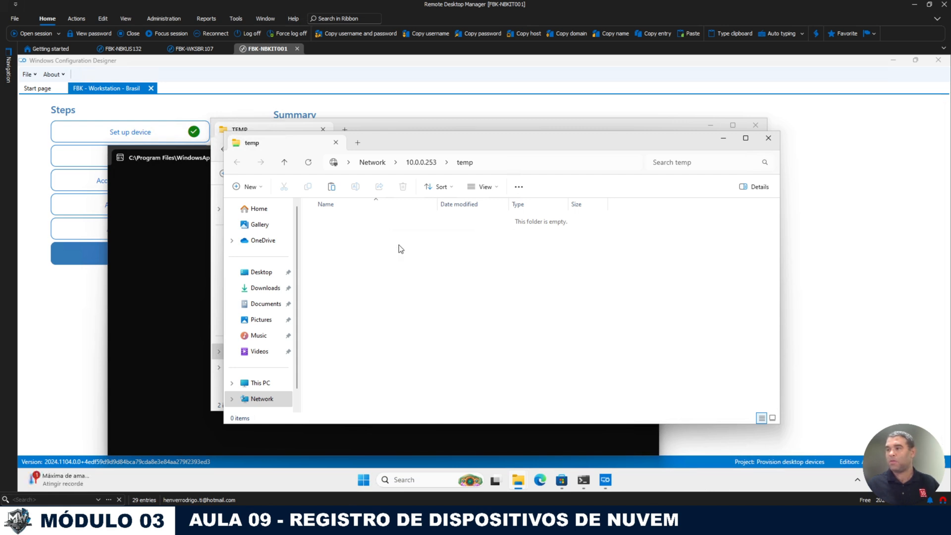
pyautogui.click(126, 50)
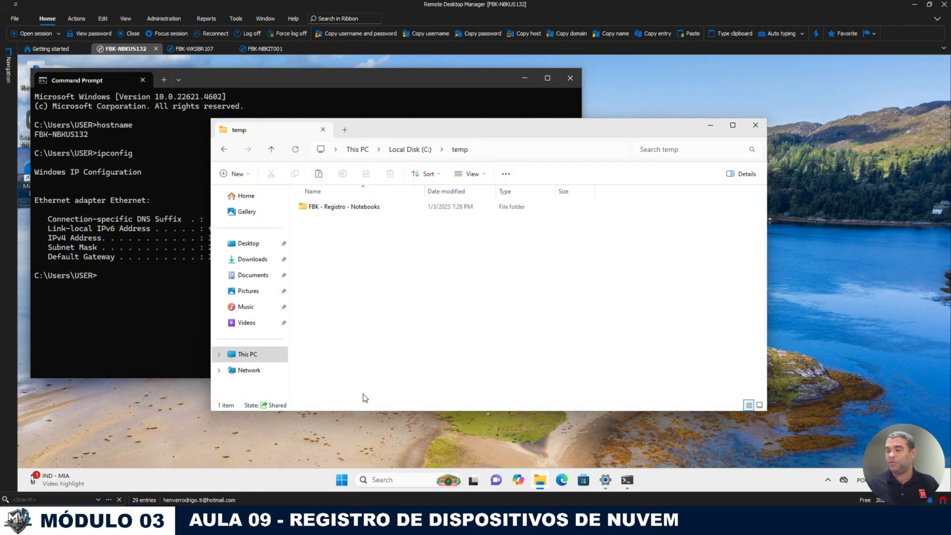
pyautogui.doubleClick(355, 210)
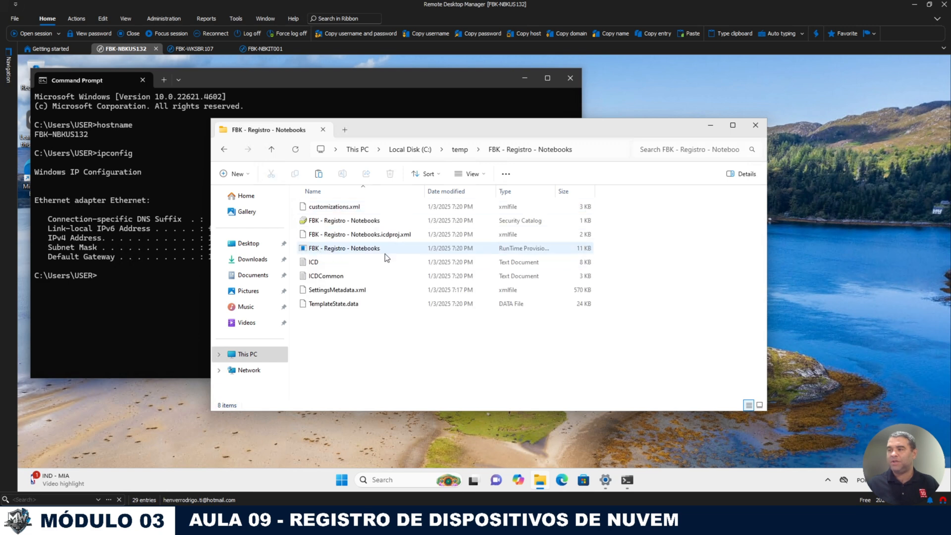
pyautogui.click(540, 247)
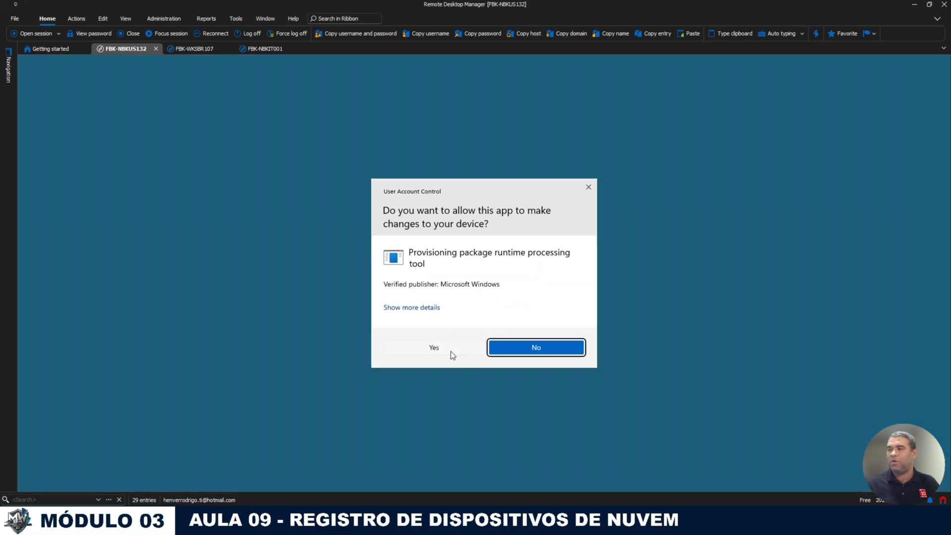
# Step: Approve UAC and confirm adding the FBK - Registro - Notebooks package to install it
pyautogui.click(450, 351)
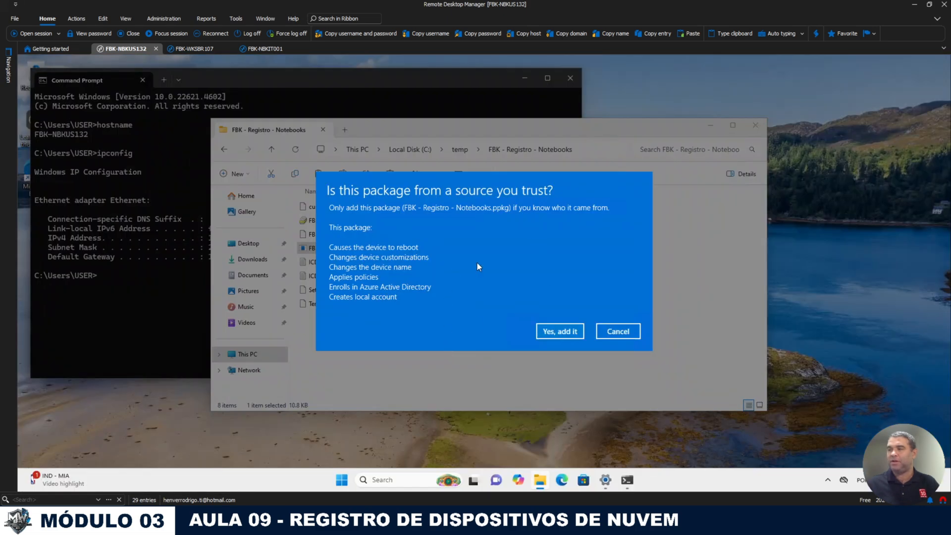
pyautogui.click(557, 331)
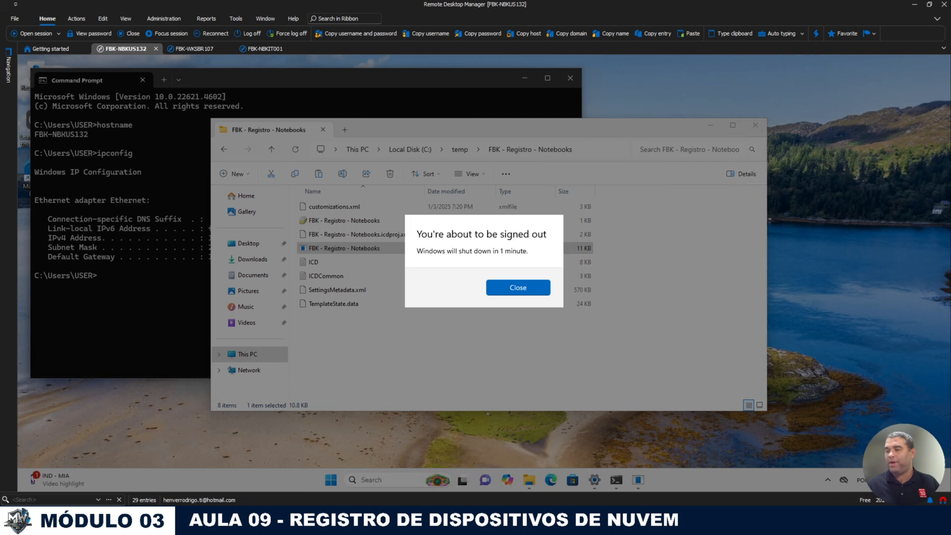
pyautogui.click(390, 474)
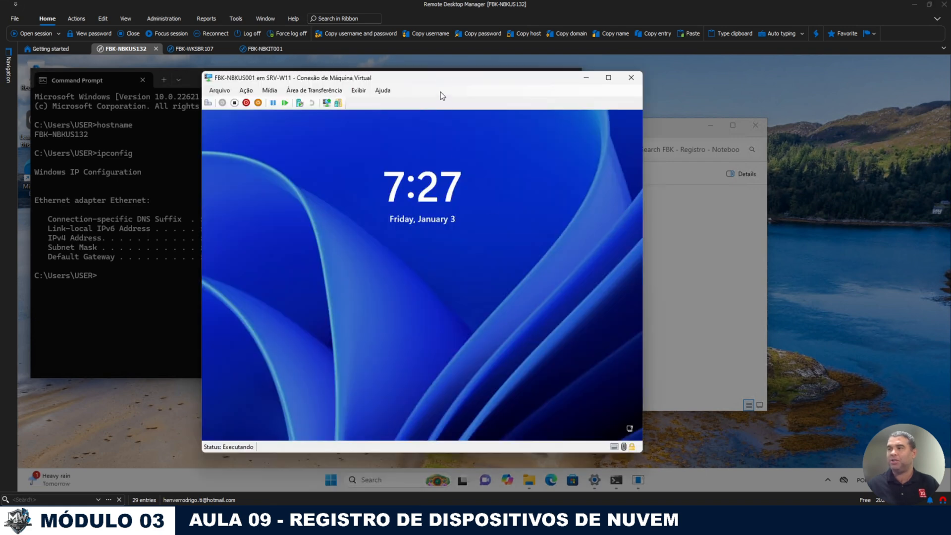
# Step: Drag the FBK-NBKUS001 VM console to the left to reveal the sign-out warning
pyautogui.moveTo(421, 78); pyautogui.dragTo(659, 61)
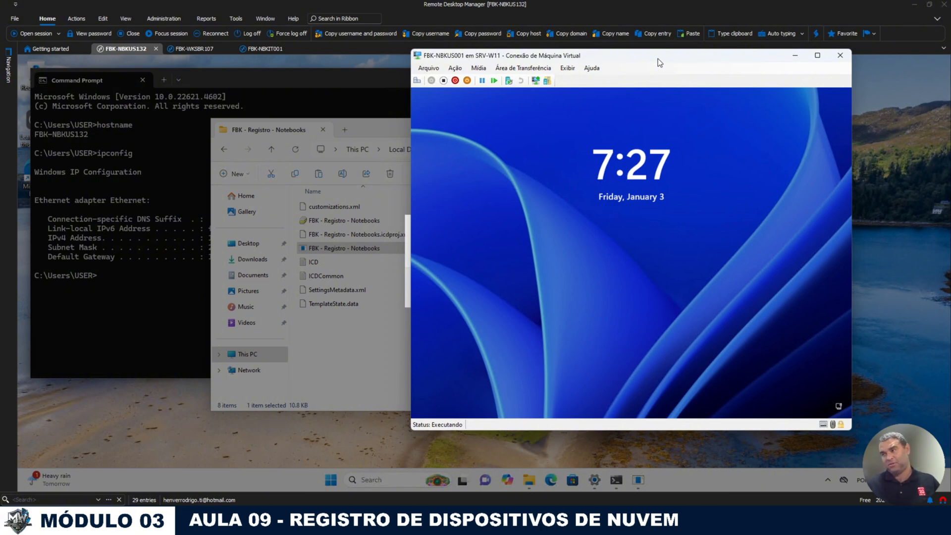
pyautogui.moveTo(658, 58); pyautogui.dragTo(298, 65)
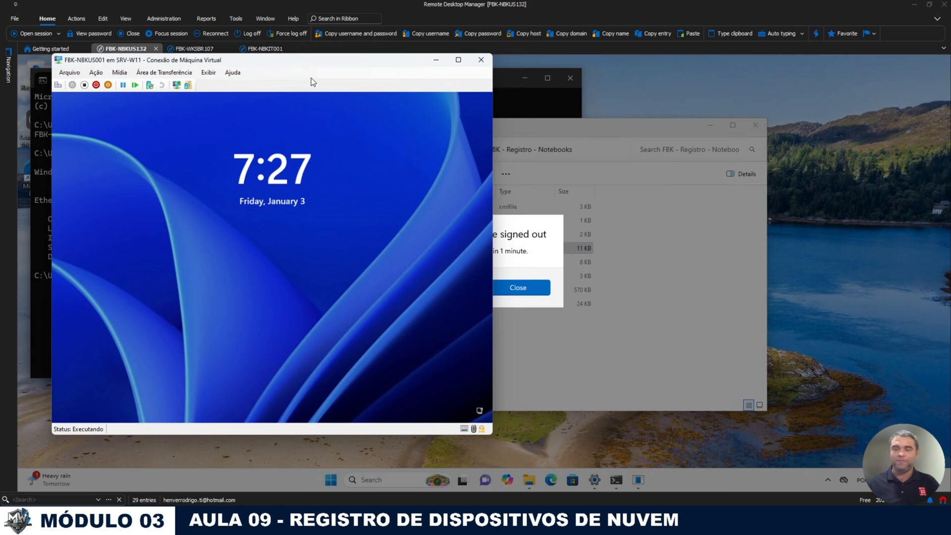
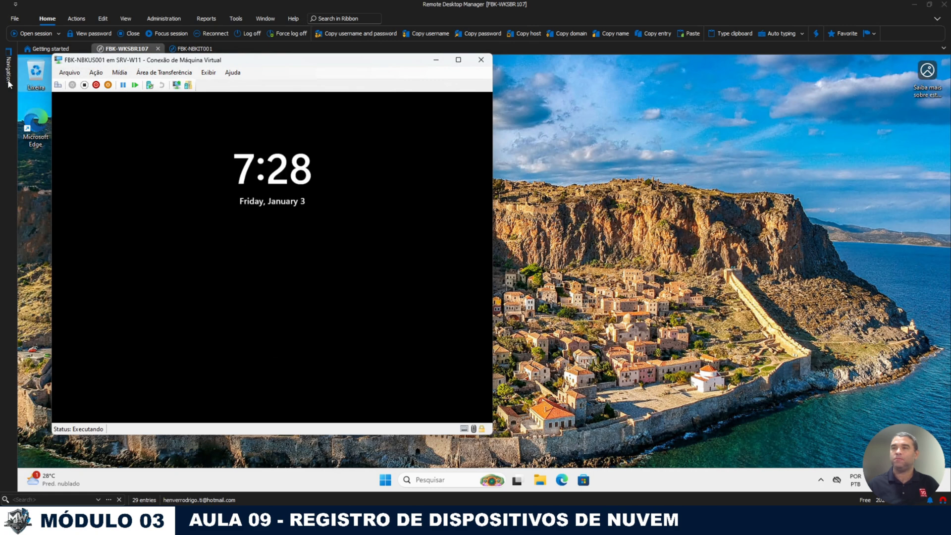
# Step: Sign in to the virtual machine as mdm.admin with its password
pyautogui.click(256, 214)
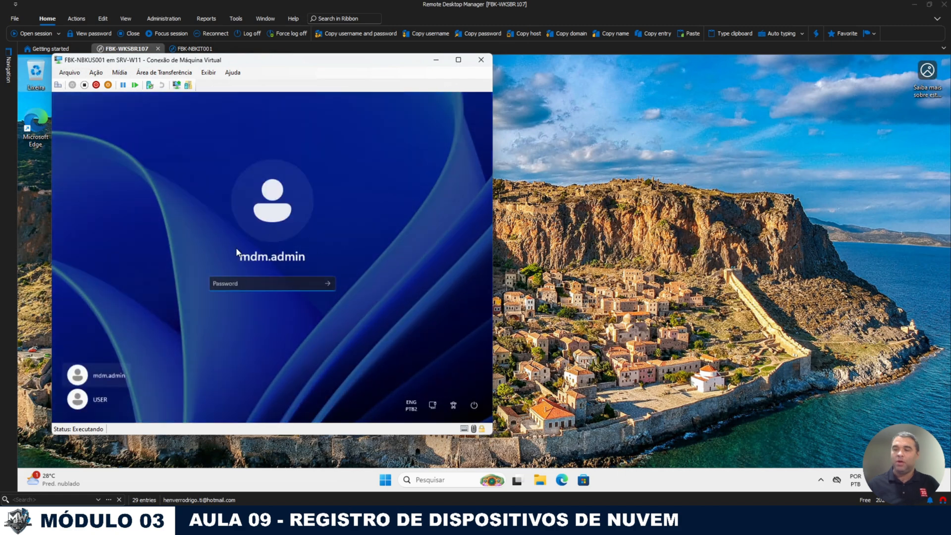
pyautogui.click(102, 398)
pyautogui.click(107, 377)
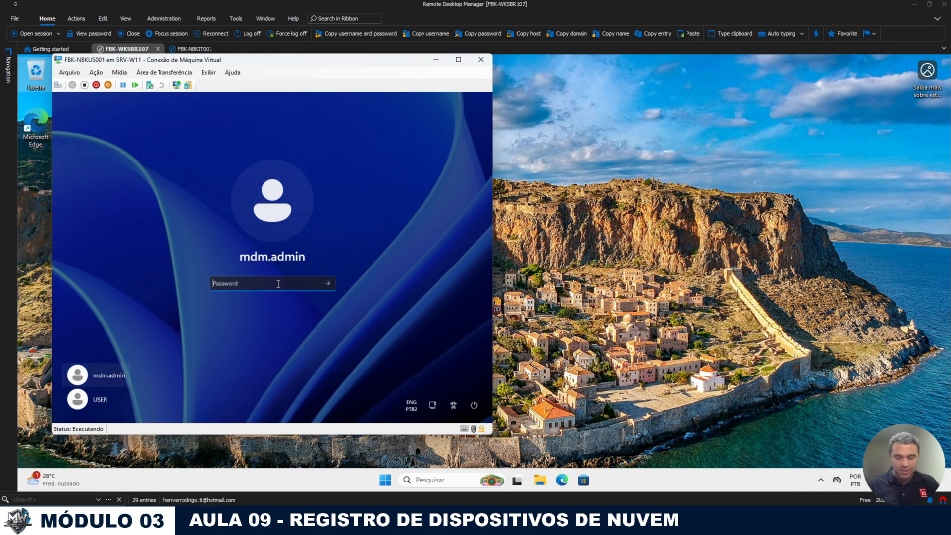
pyautogui.write('*******')
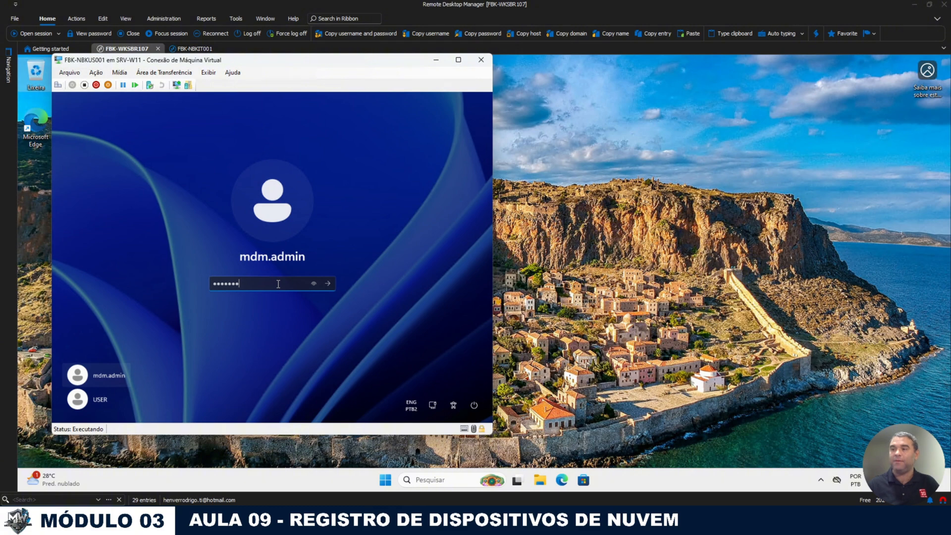
pyautogui.press('Return')
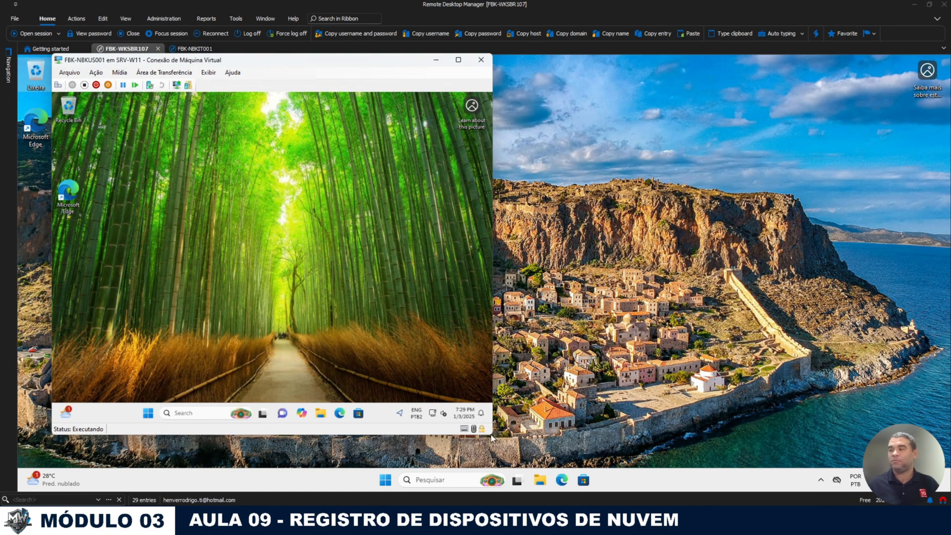
pyautogui.click(321, 414)
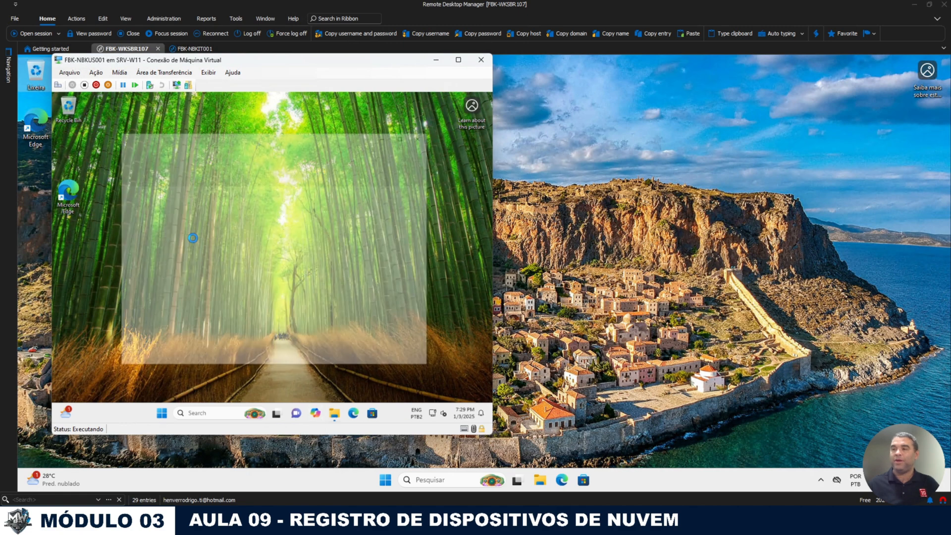
pyautogui.click(139, 329)
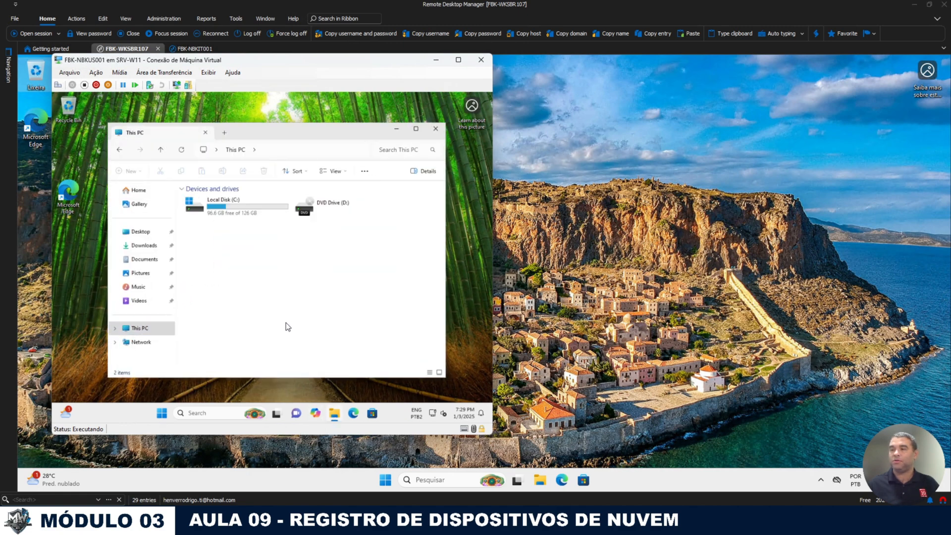
pyautogui.rightClick(320, 336)
pyautogui.click(317, 318)
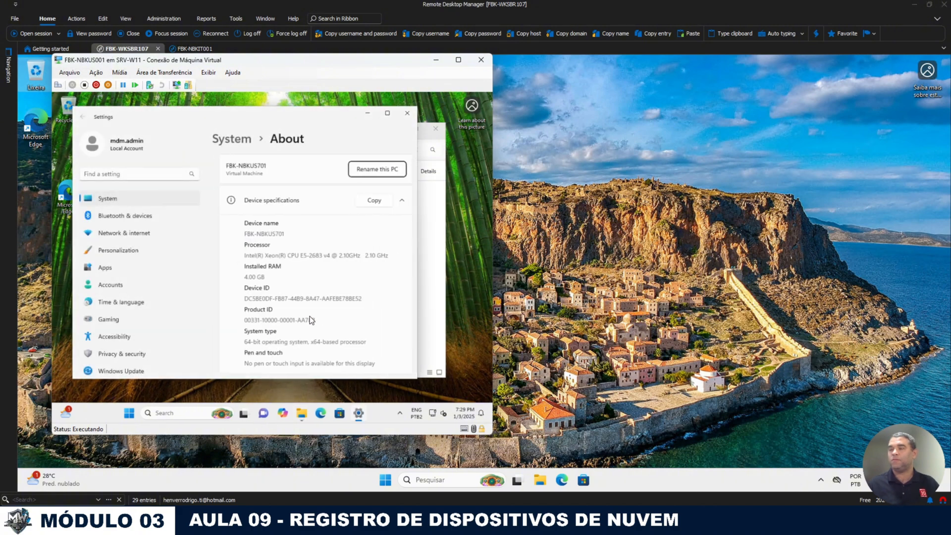
pyautogui.scroll(-3, 312, 282)
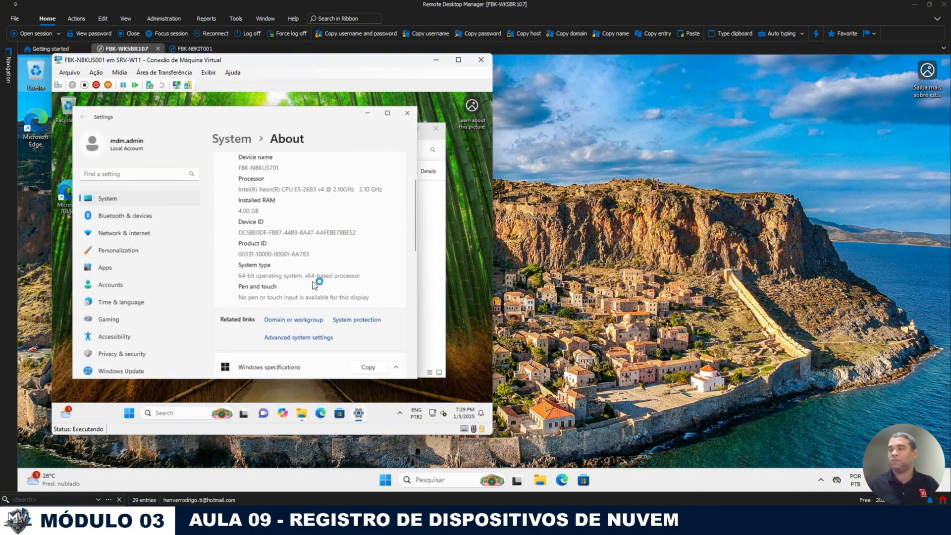
pyautogui.click(108, 285)
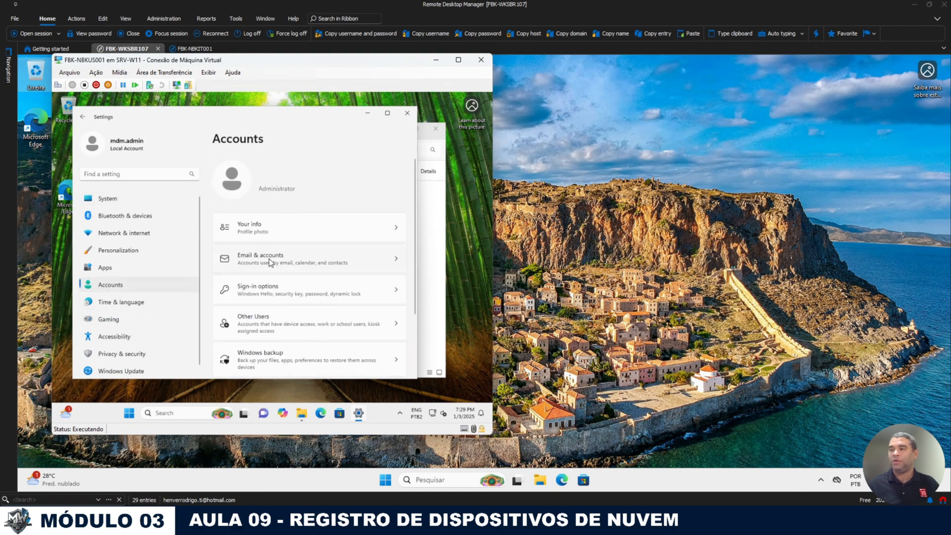
pyautogui.scroll(-1, 295, 300)
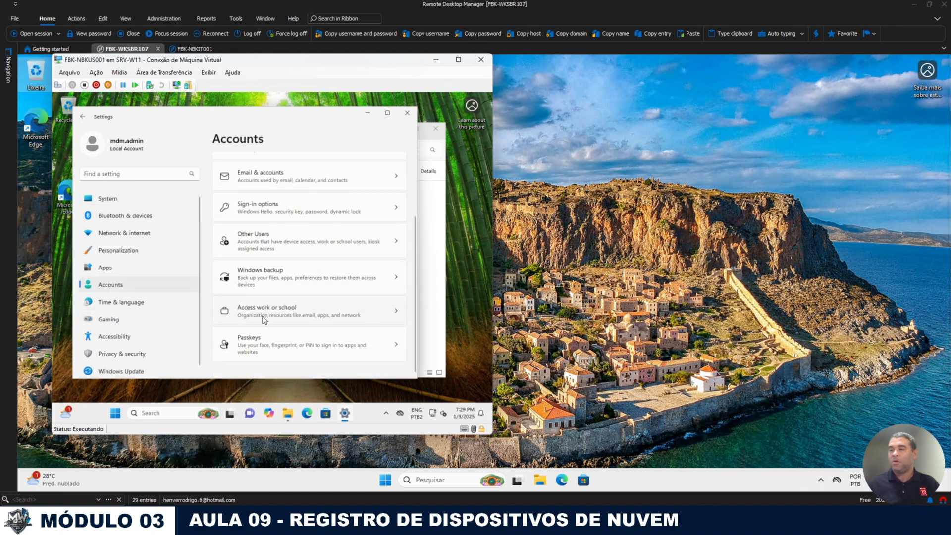
pyautogui.click(270, 306)
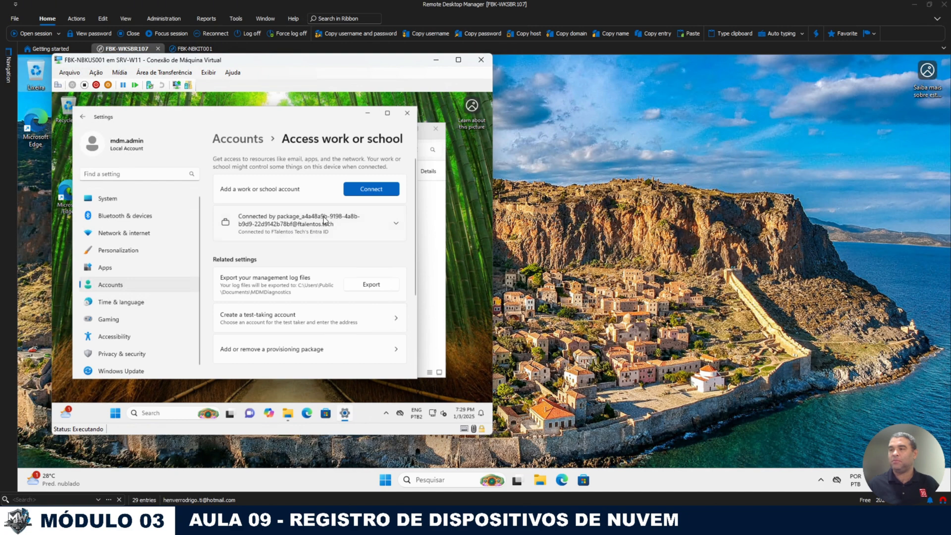
pyautogui.click(407, 113)
pyautogui.click(434, 130)
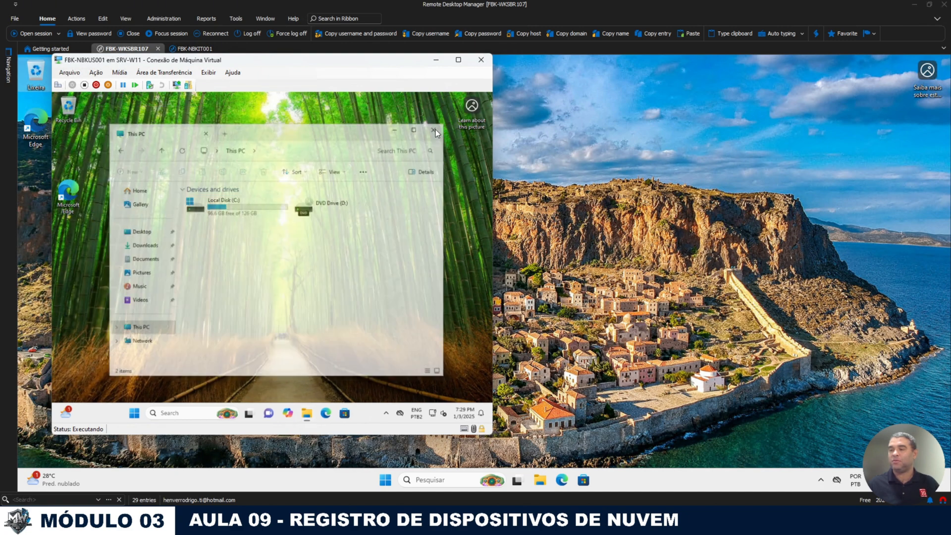
# Step: From This PC's properties, check Remote Desktop and its allowed users, cancelling without changes
pyautogui.click(308, 414)
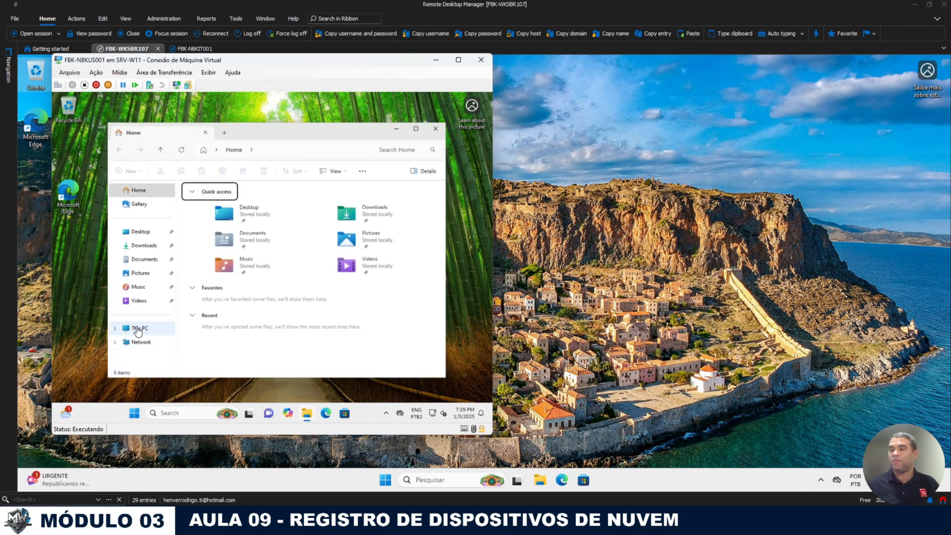
pyautogui.click(138, 331)
pyautogui.rightClick(272, 331)
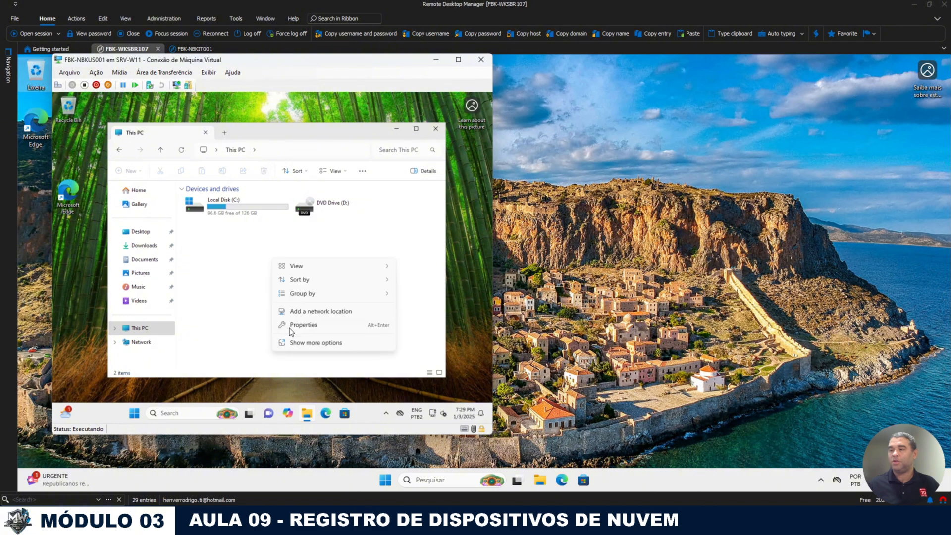
pyautogui.click(297, 326)
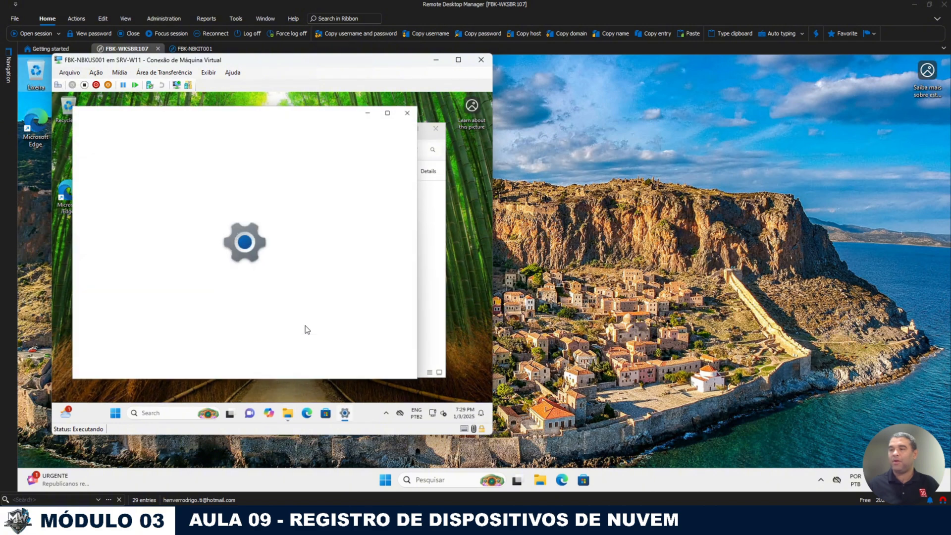
pyautogui.scroll(-8, 357, 296)
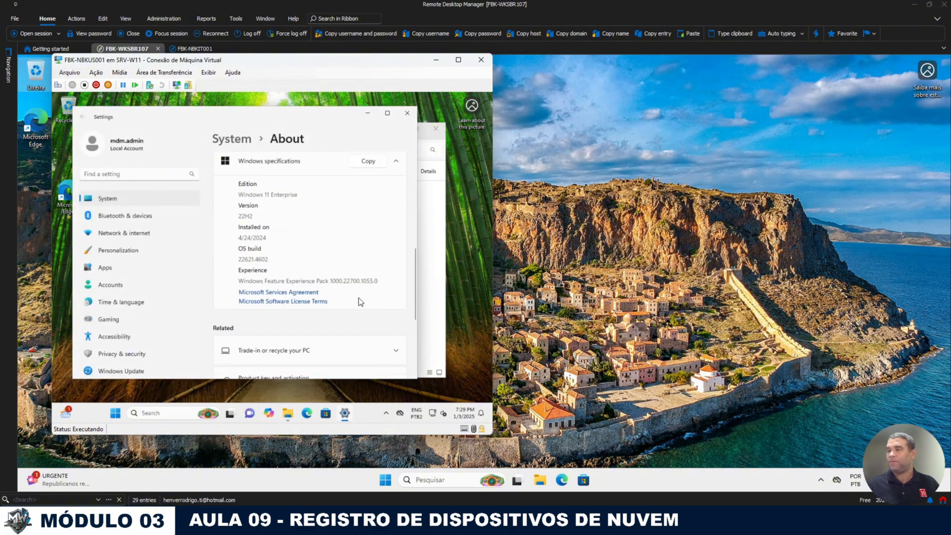
pyautogui.scroll(2, 323, 269)
pyautogui.scroll(-5, 317, 244)
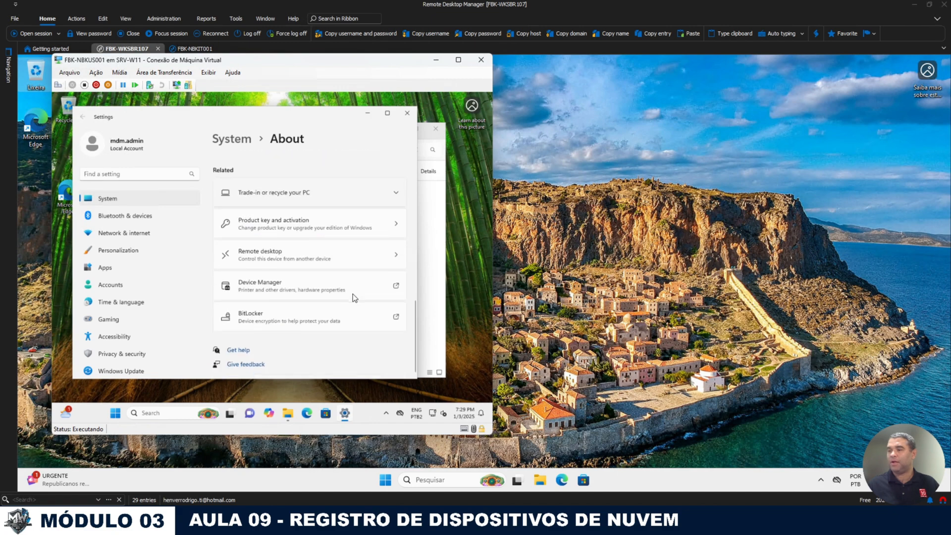
pyautogui.click(316, 255)
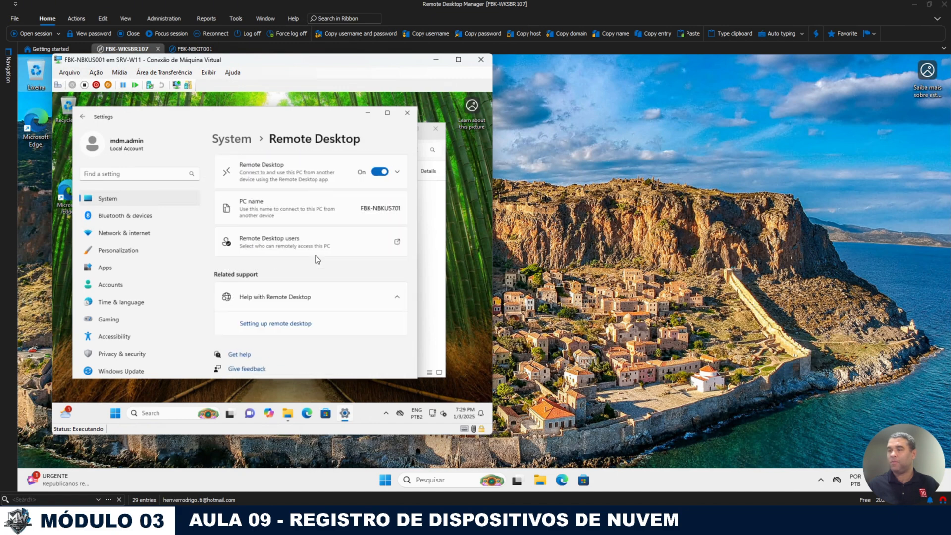
pyautogui.click(336, 247)
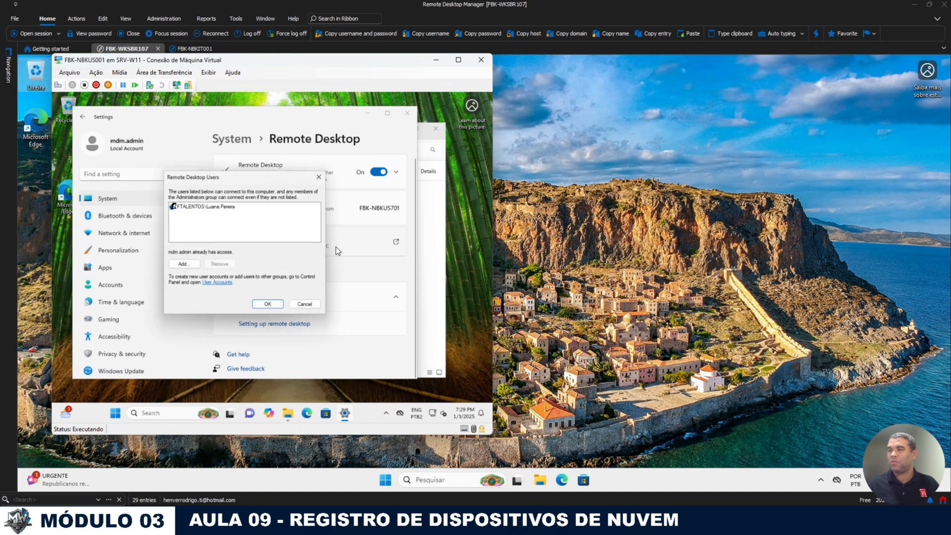
pyautogui.click(301, 306)
# Step: Close the settings and This PC windows, return to the VM, and reopen This PC's About page
pyautogui.click(407, 112)
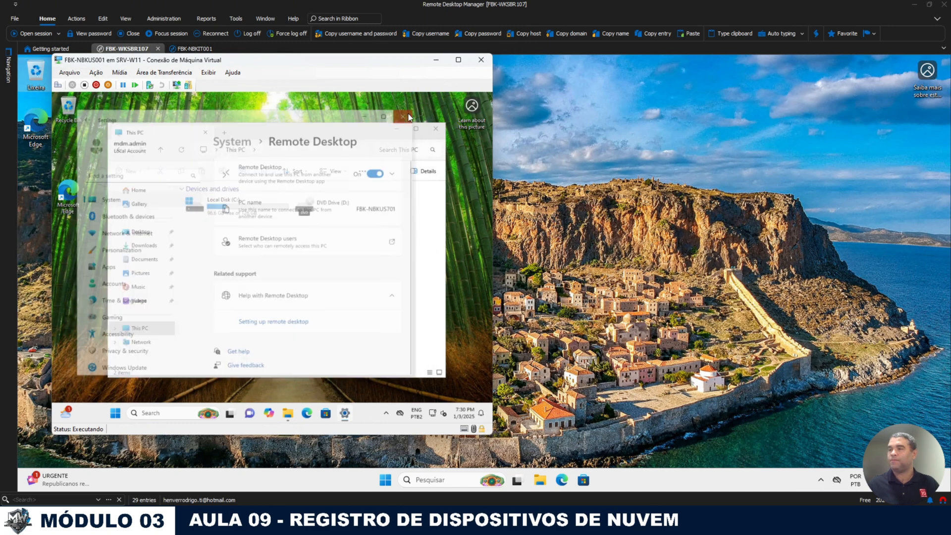
pyautogui.click(439, 130)
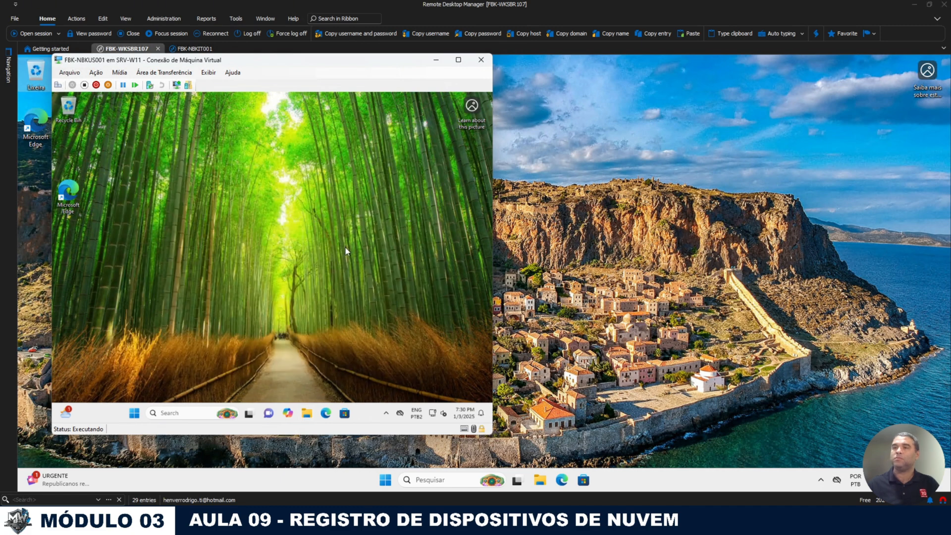
pyautogui.click(8, 64)
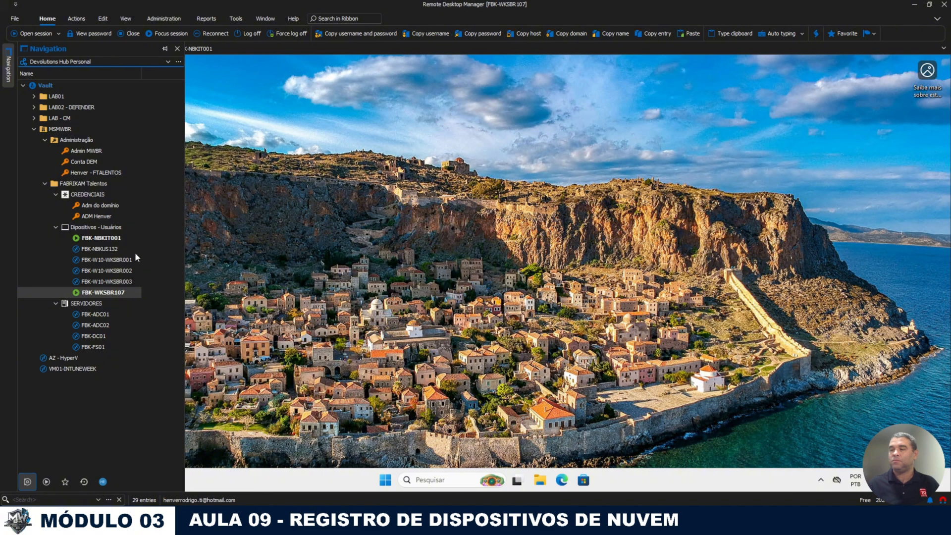
pyautogui.click(343, 522)
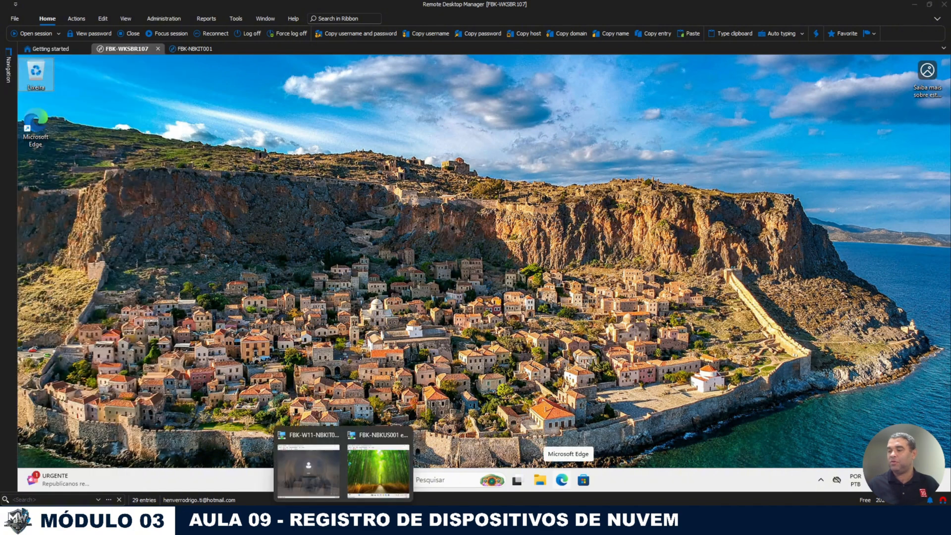
pyautogui.click(382, 463)
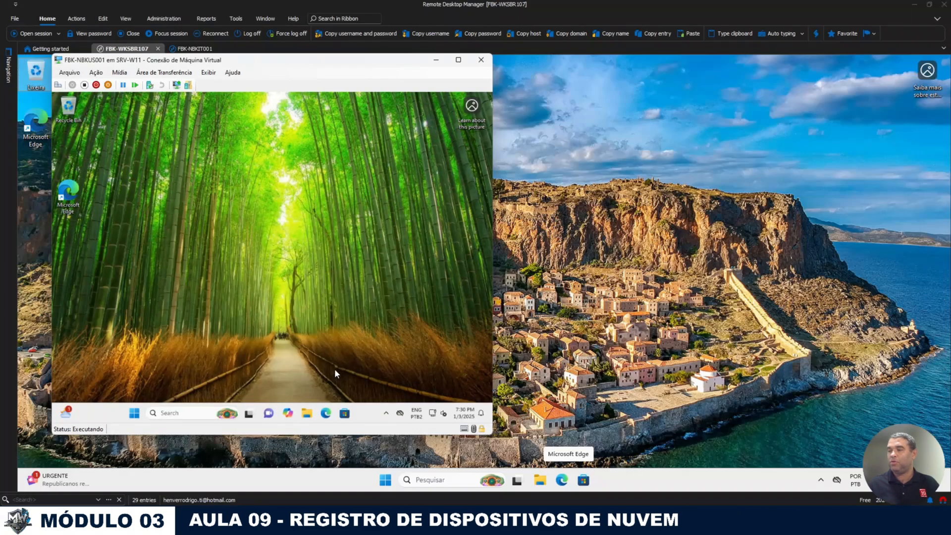
pyautogui.click(308, 413)
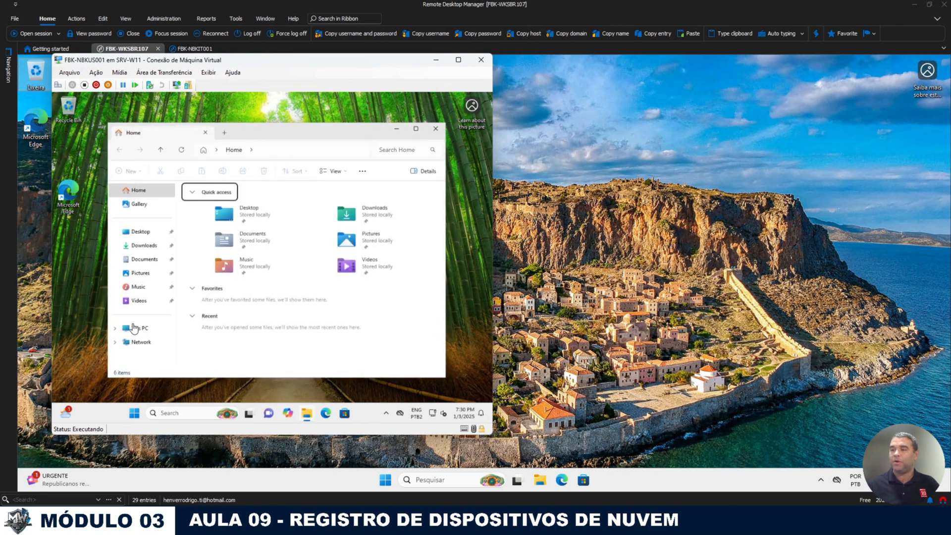
pyautogui.click(168, 328)
pyautogui.rightClick(293, 355)
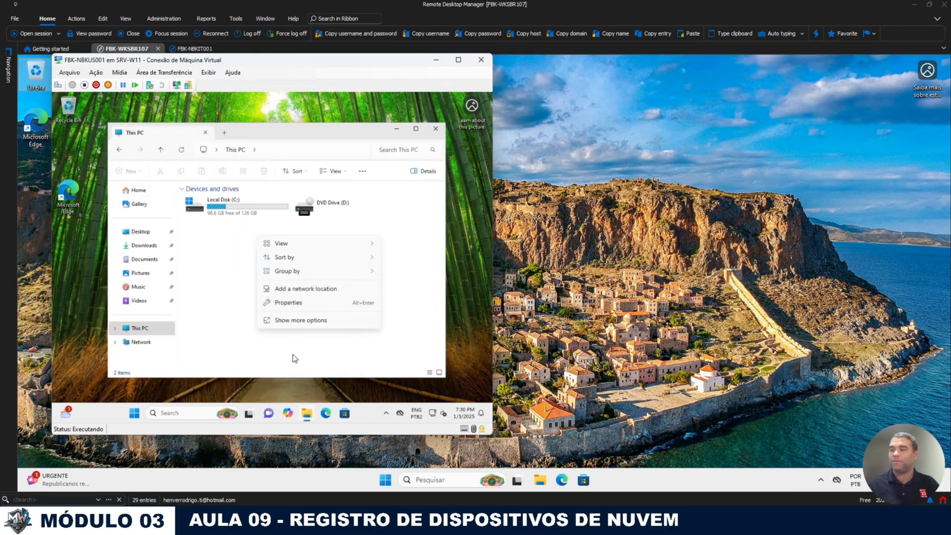
pyautogui.click(292, 305)
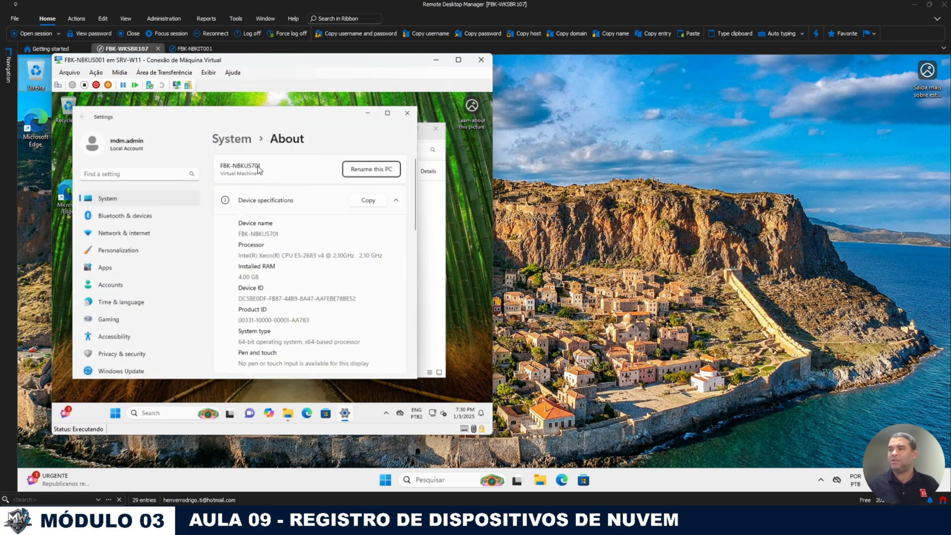
# Step: Change the entry's Name from FBK-NBKUS132 to FBK-NBKUS701 in its properties and update it
pyautogui.moveTo(2, 75)
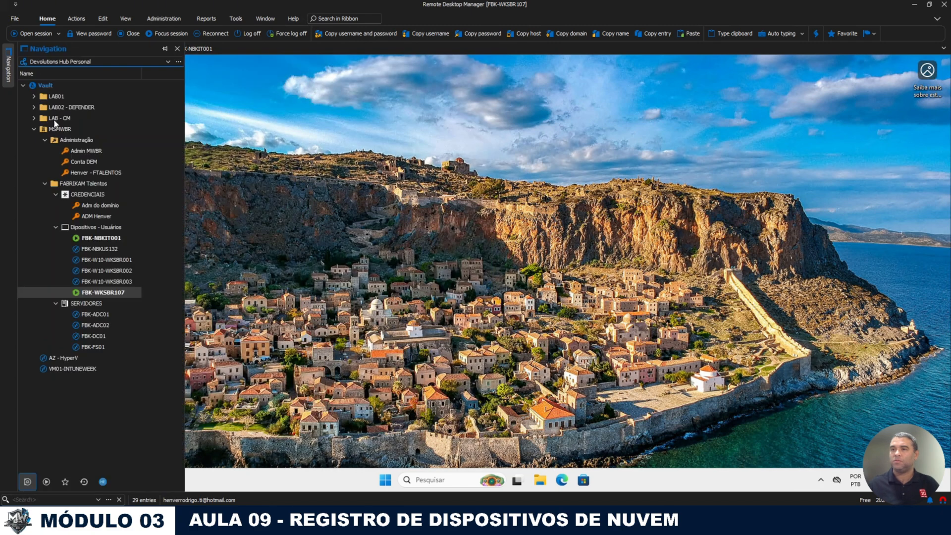
pyautogui.rightClick(103, 250)
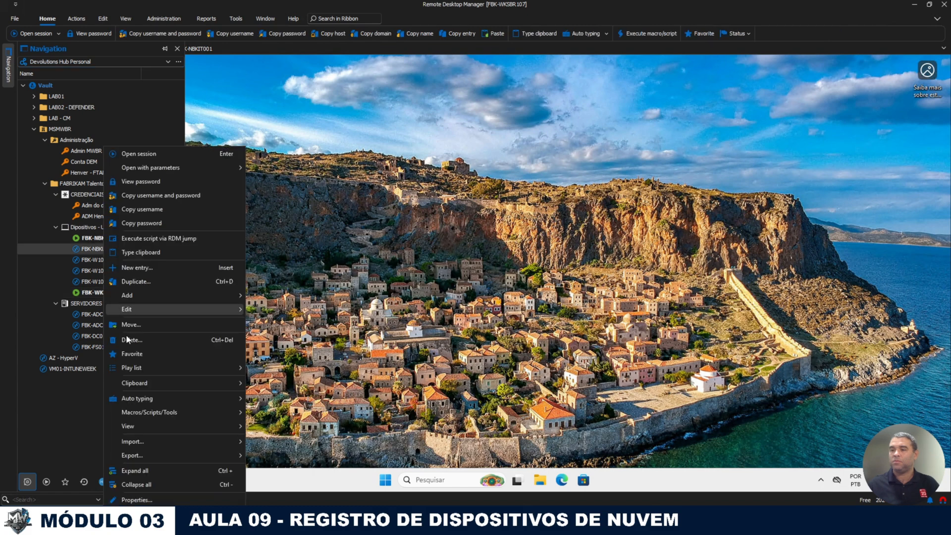
pyautogui.click(140, 501)
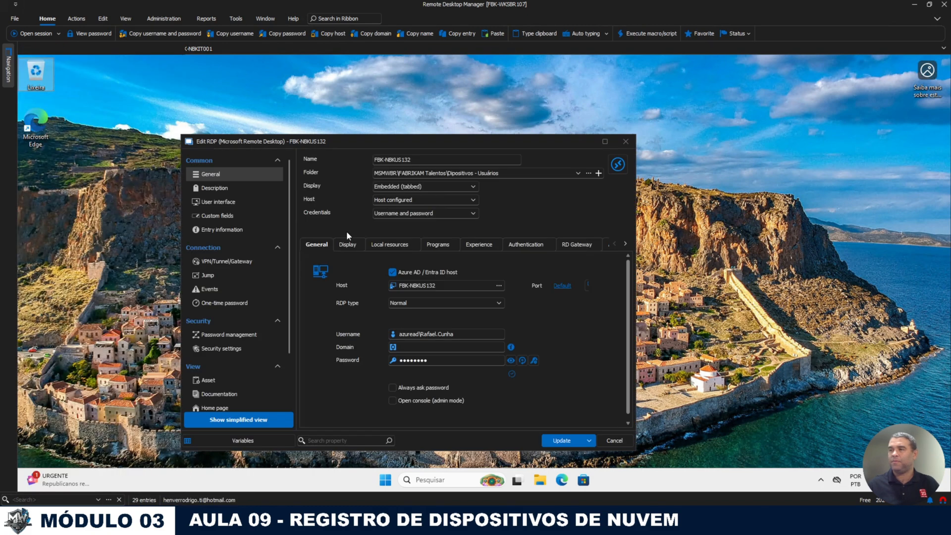
pyautogui.click(402, 159)
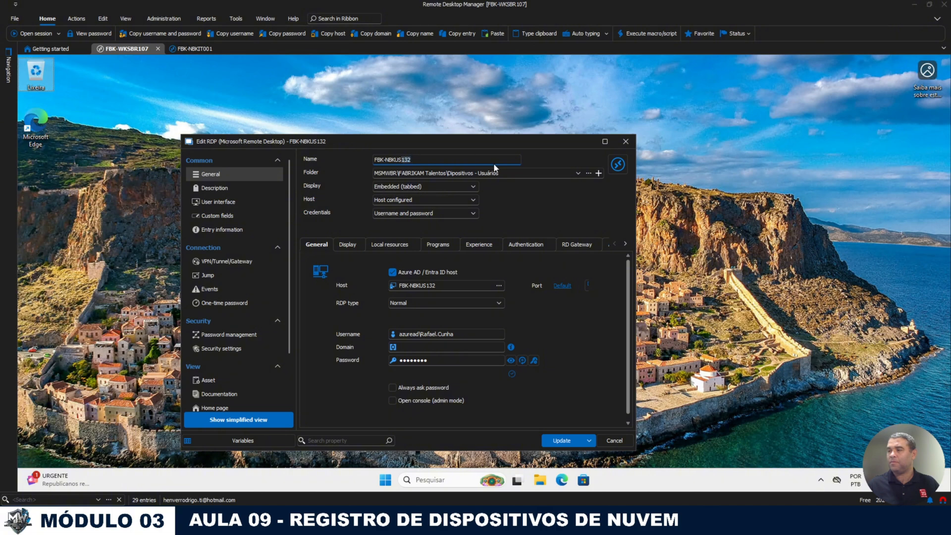
pyautogui.press('Home')
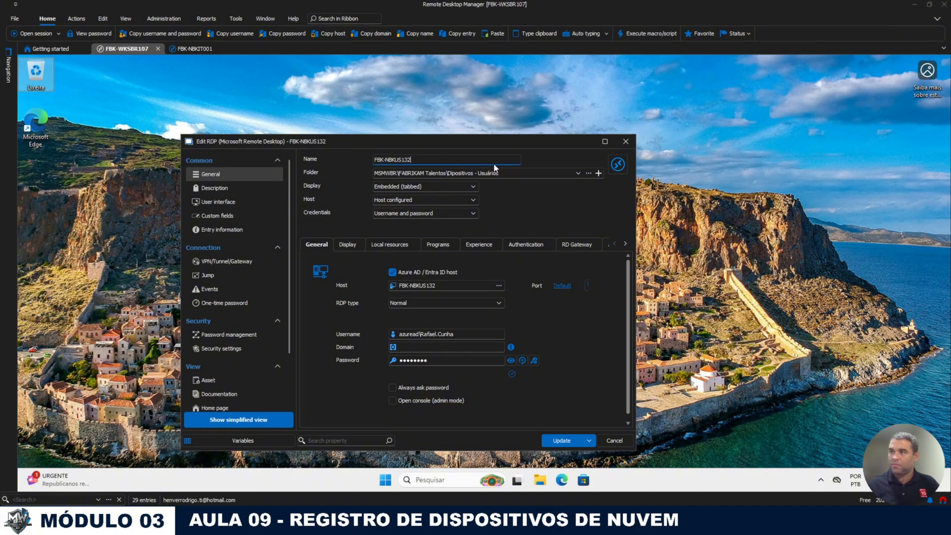
pyautogui.press('BackSpace')
pyautogui.press('BackSpace')
pyautogui.press('BackSpace')
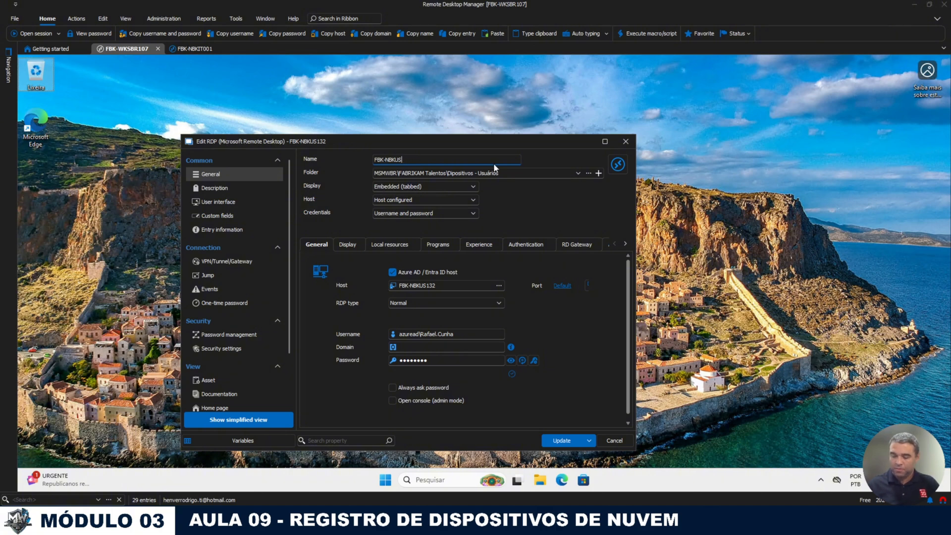
pyautogui.press('Home')
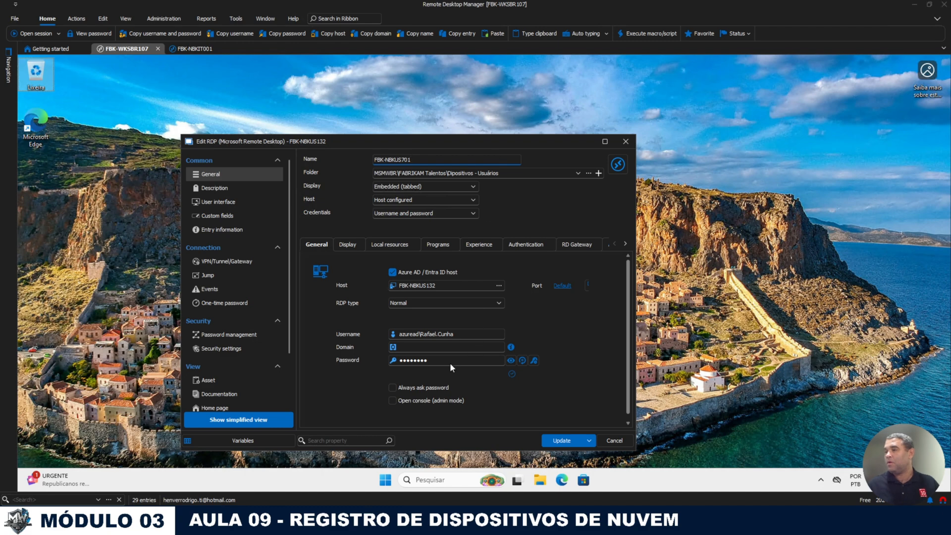
pyautogui.click(565, 441)
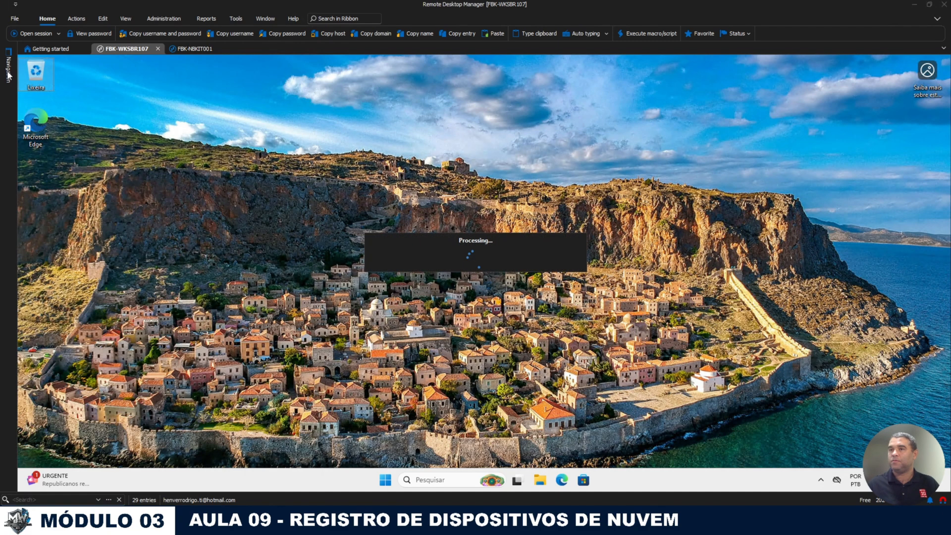
pyautogui.moveTo(9, 75)
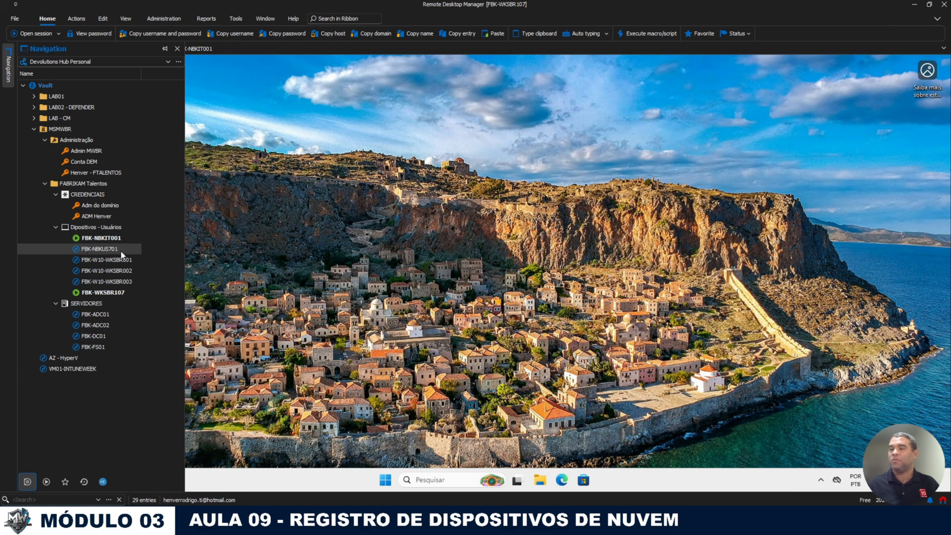
# Step: Try connecting to FBK-NBKUS701 and dismiss the computer-not-found error
pyautogui.doubleClick(103, 249)
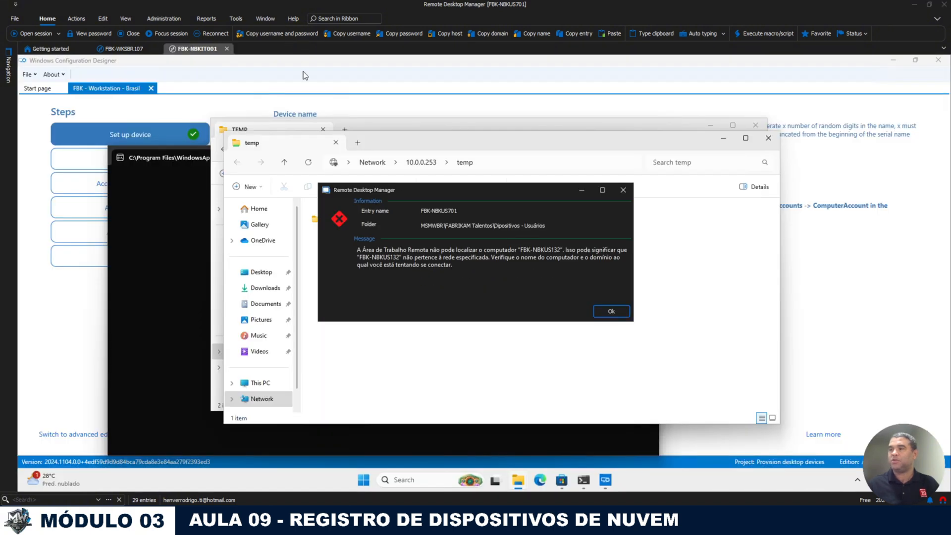
pyautogui.click(611, 311)
pyautogui.moveTo(8, 67)
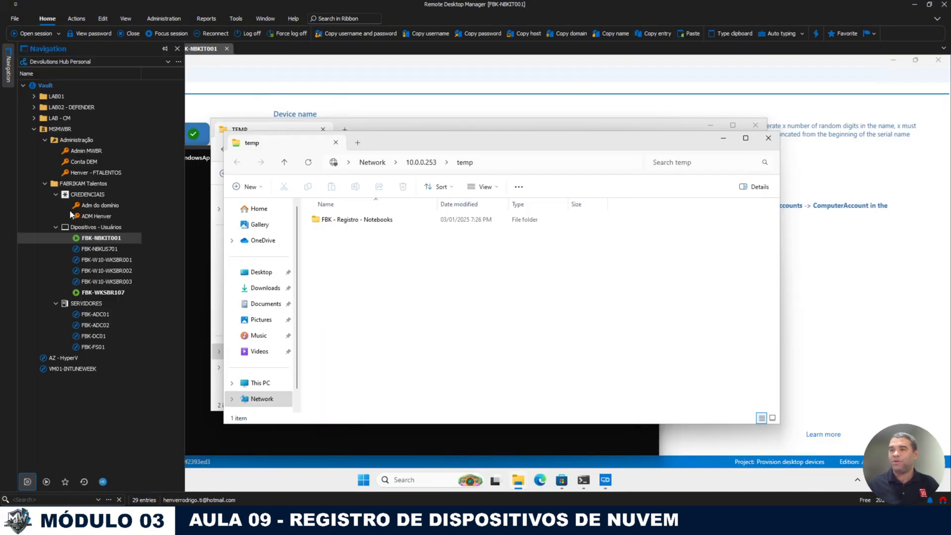
# Step: Edit the FBK-NBKUS701 entry so its host is FBK-NBKUS701, and save it
pyautogui.rightClick(102, 247)
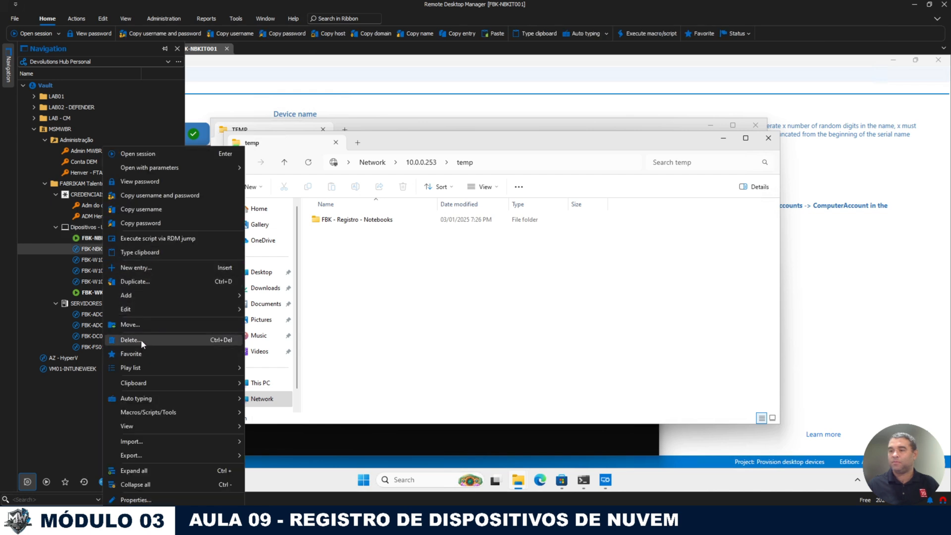
pyautogui.moveTo(135, 309)
pyautogui.click(275, 306)
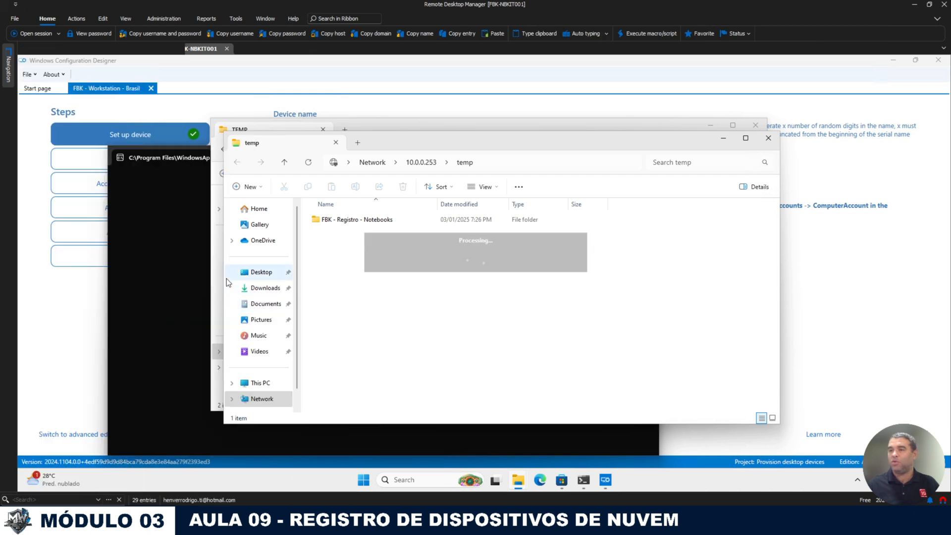
pyautogui.moveTo(424, 159); pyautogui.dragTo(344, 159)
pyautogui.hotkey('ctrl', 'c')
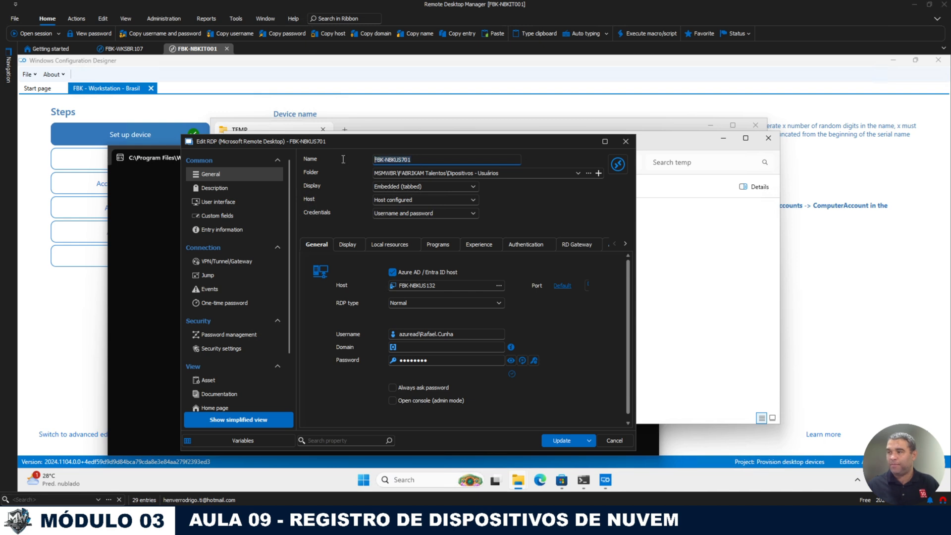
pyautogui.moveTo(444, 286); pyautogui.dragTo(376, 284)
pyautogui.hotkey('ctrl', 'v')
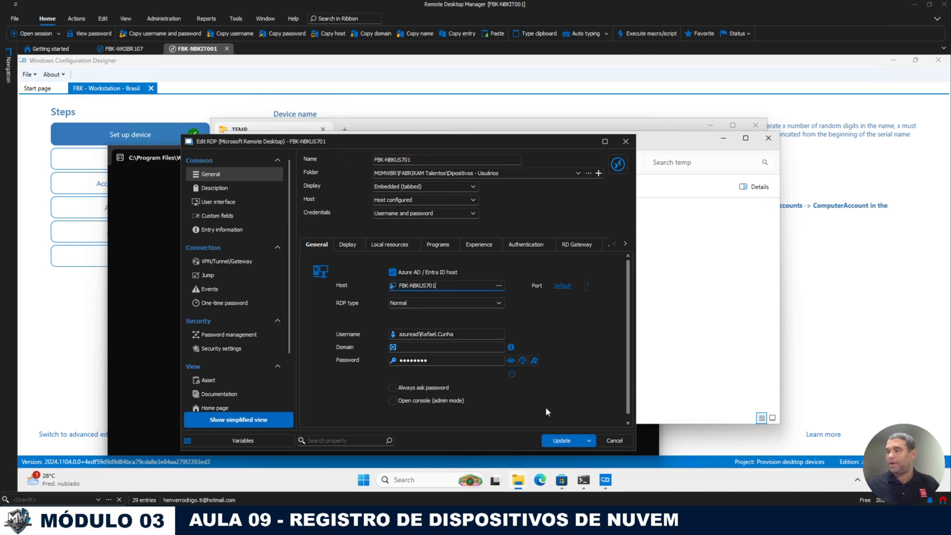
pyautogui.click(506, 245)
pyautogui.click(554, 440)
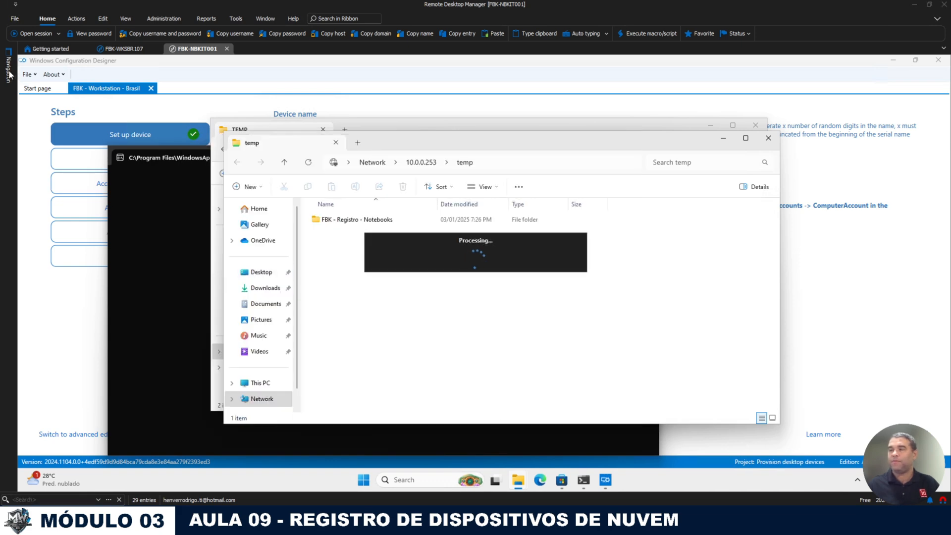
pyautogui.moveTo(9, 75)
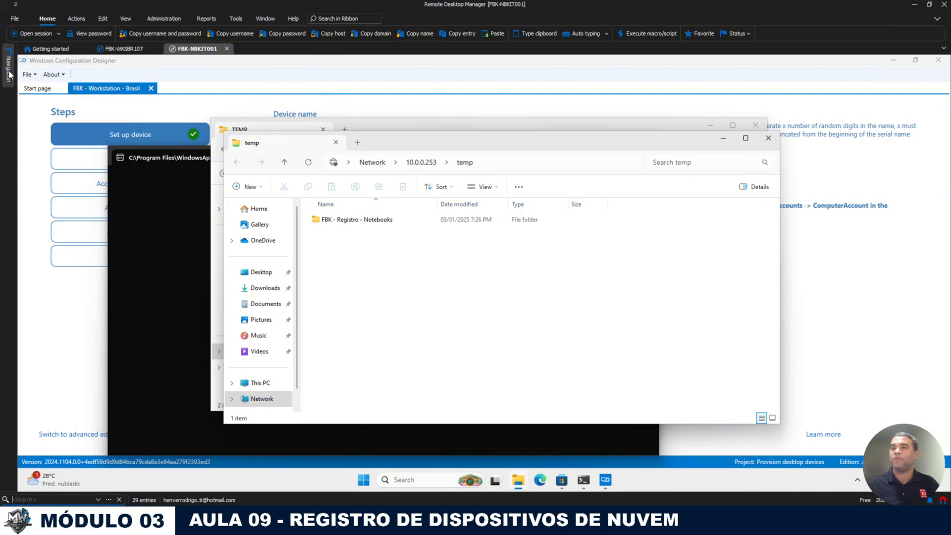
# Step: Connect to FBK-NBKUS701, signing in with the user's Entra e-mail and password
pyautogui.doubleClick(102, 249)
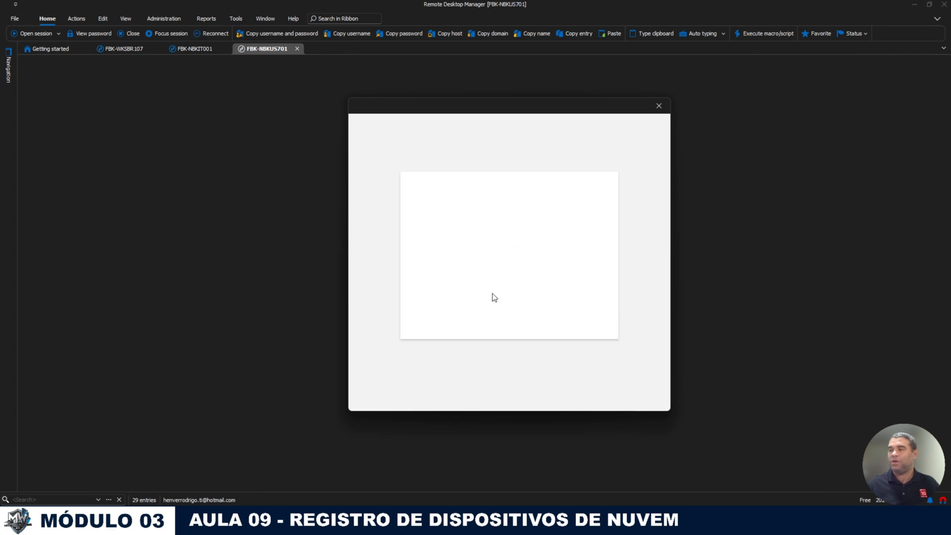
pyautogui.click(479, 310)
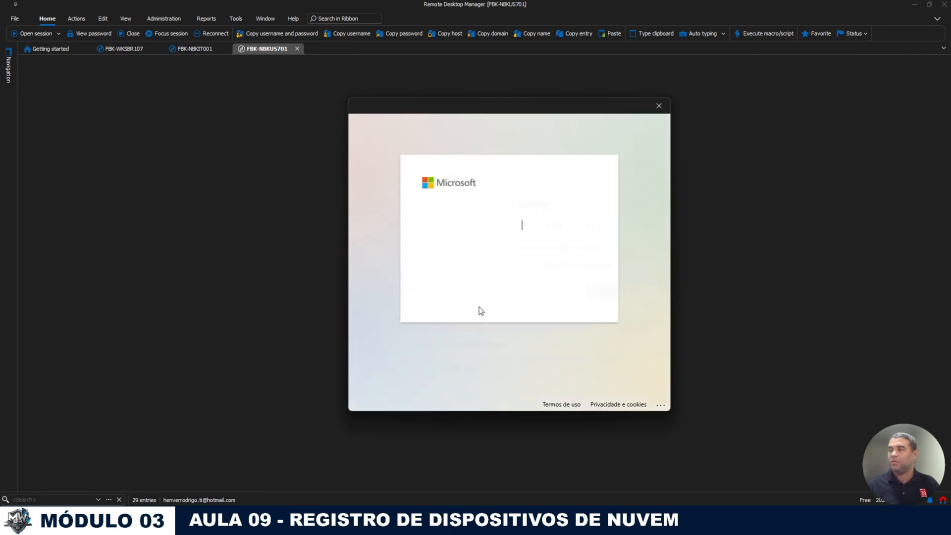
pyautogui.write('RAFA')
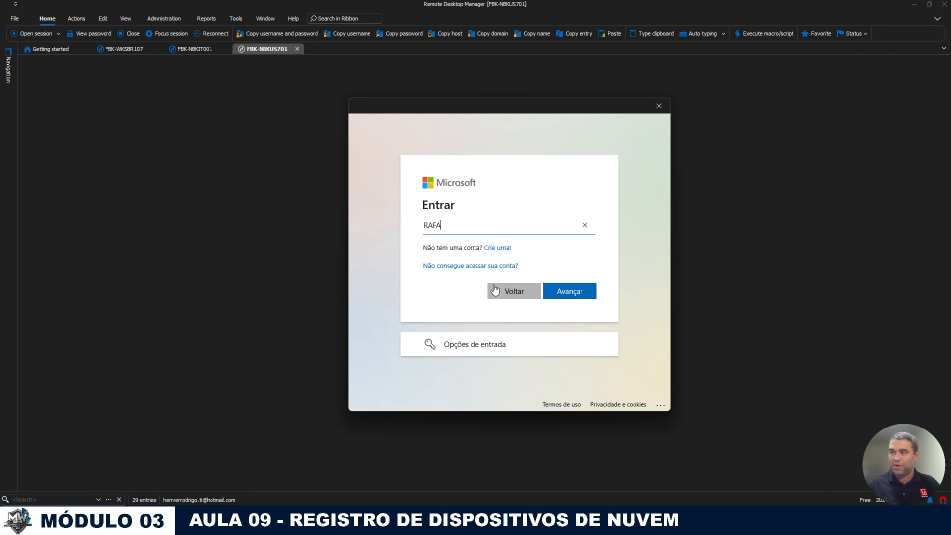
pyautogui.press('BackSpace')
pyautogui.press('BackSpace')
pyautogui.press('BackSpace')
pyautogui.press('BackSpace')
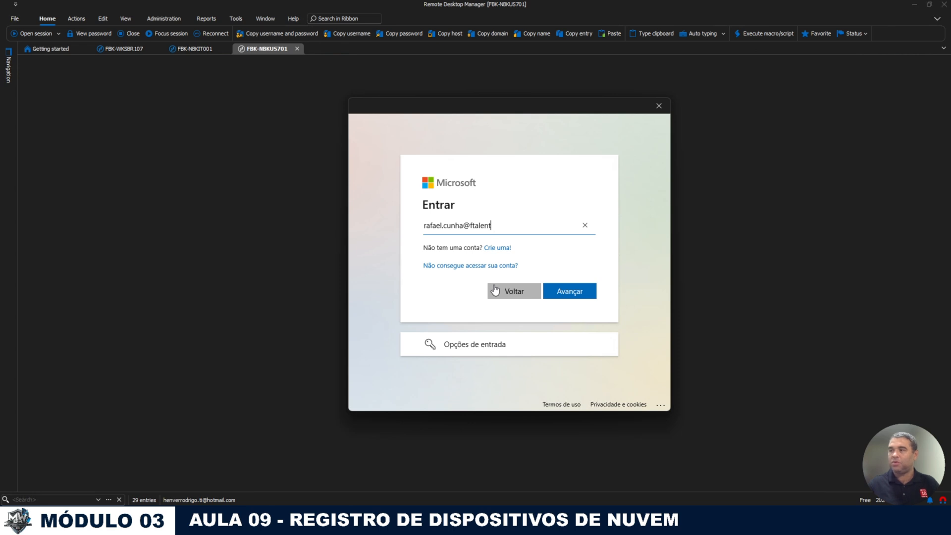
pyautogui.press('Return')
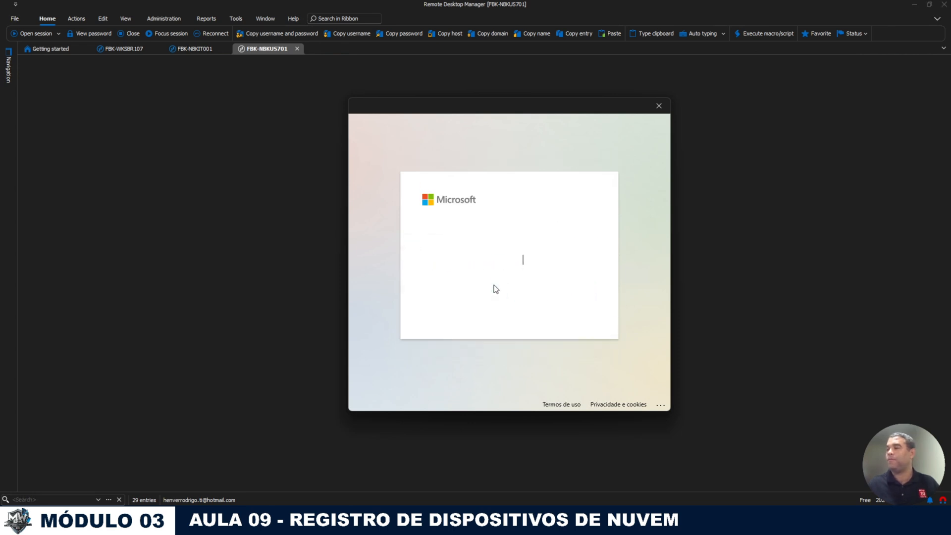
pyautogui.write('•••••••')
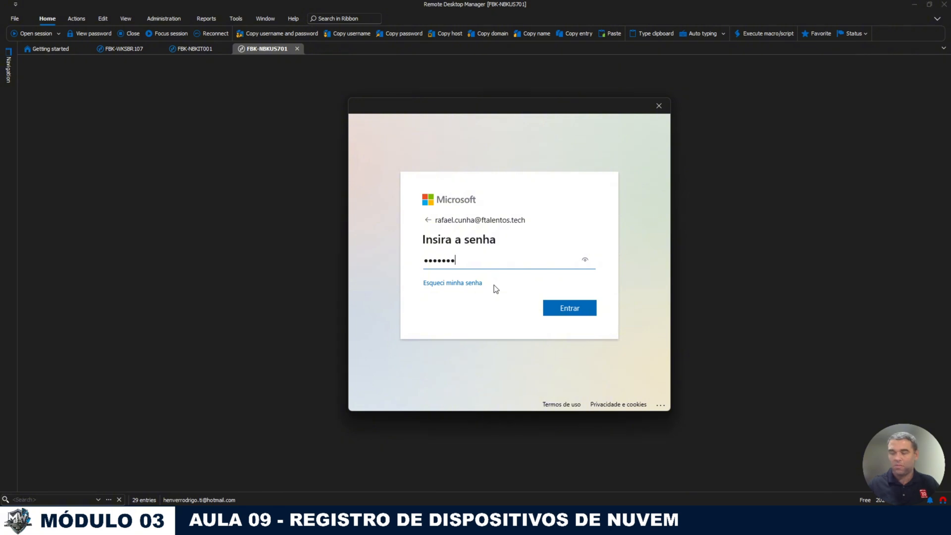
pyautogui.press('Return')
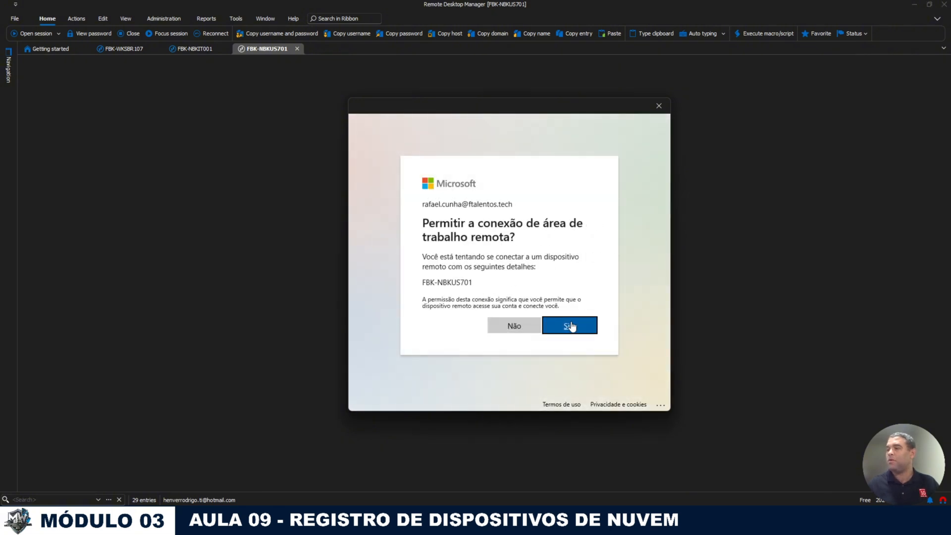
# Step: Allow the remote connection and sign in despite another user being signed in
pyautogui.click(570, 324)
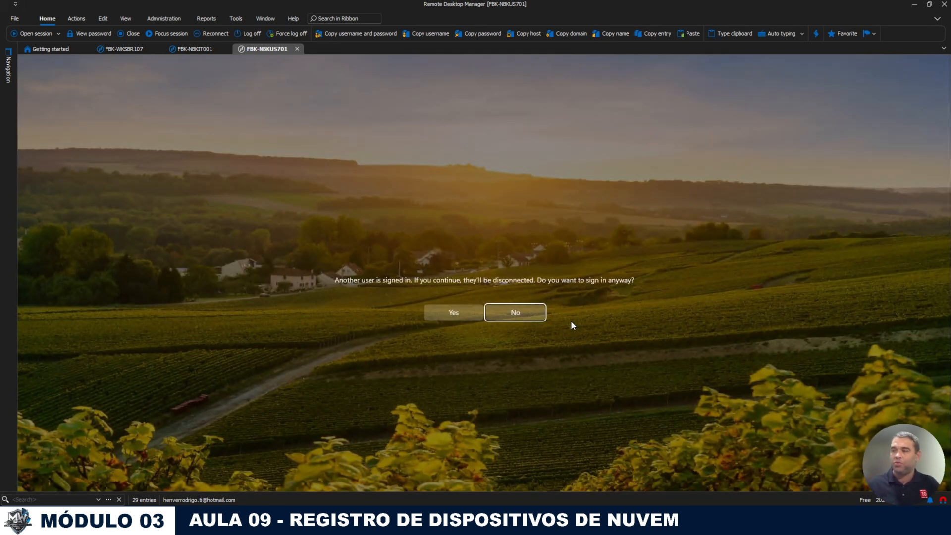
pyautogui.click(508, 315)
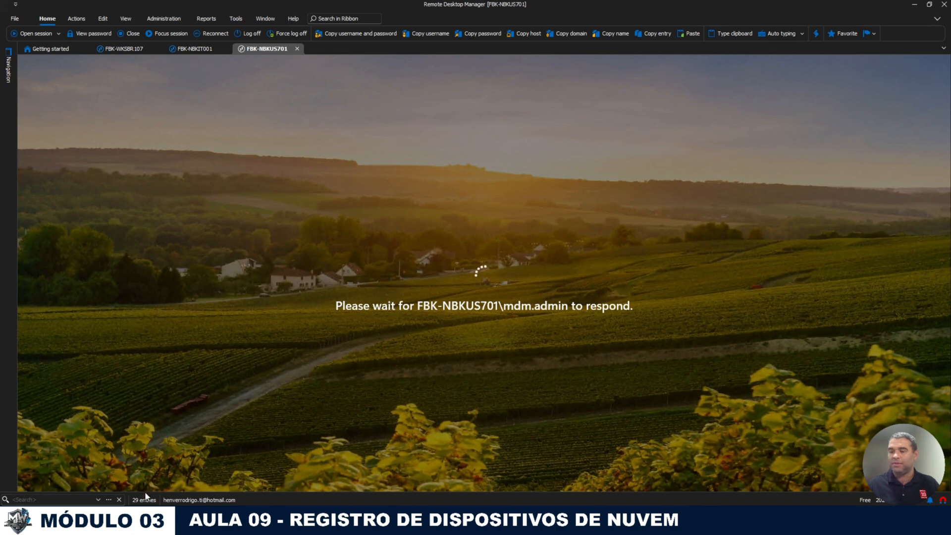
pyautogui.click(127, 520)
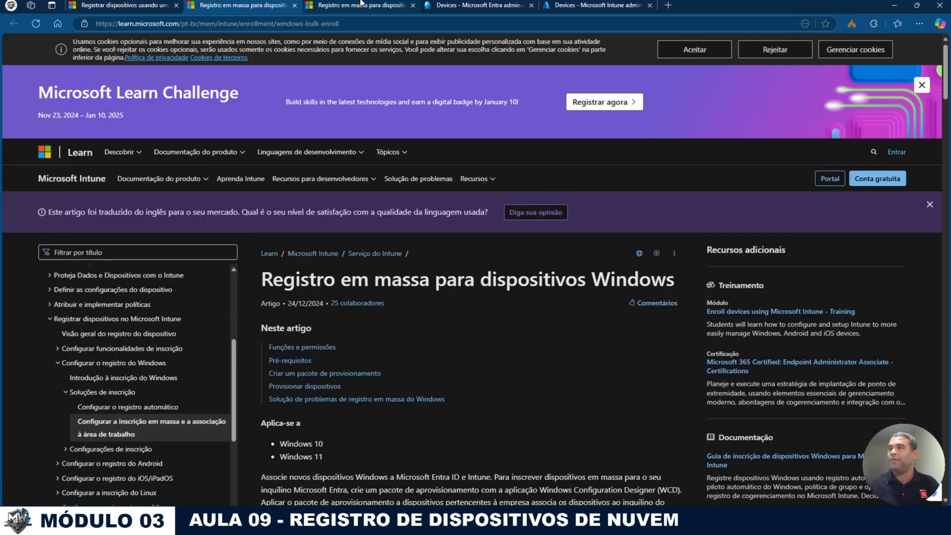
# Step: View all Entra devices and widen the Owner column to read full owners
pyautogui.click(475, 6)
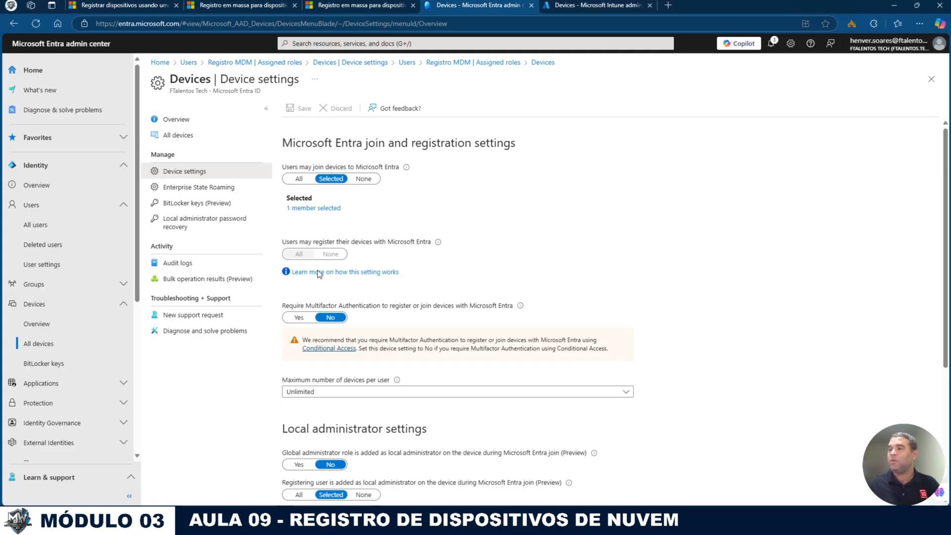
pyautogui.click(178, 135)
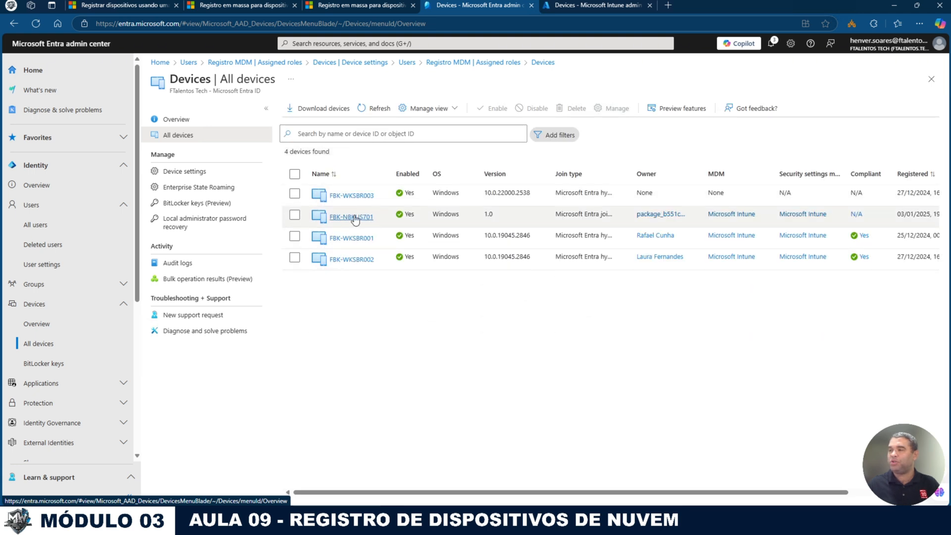
pyautogui.moveTo(702, 168); pyautogui.dragTo(825, 168)
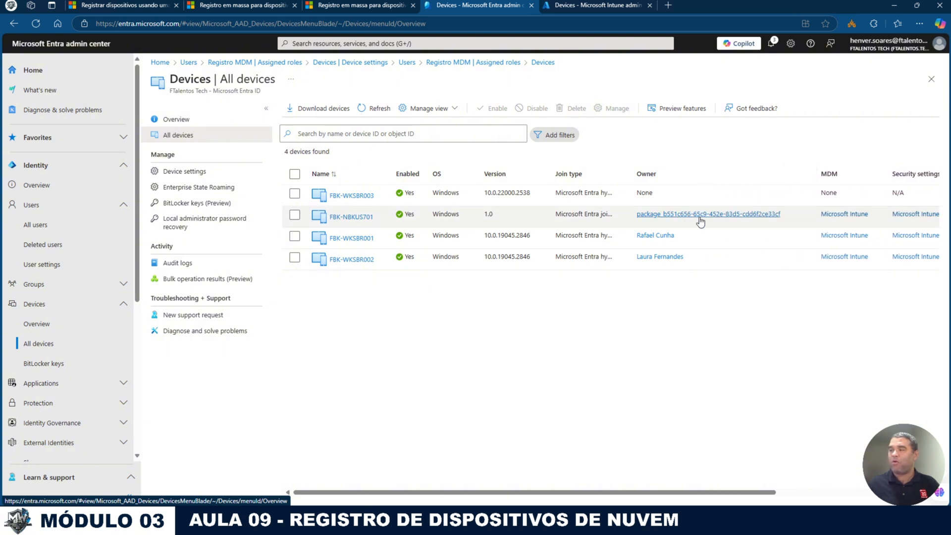
# Step: Search All users for 'pack' and widen the Display name column to show full names
pyautogui.click(35, 225)
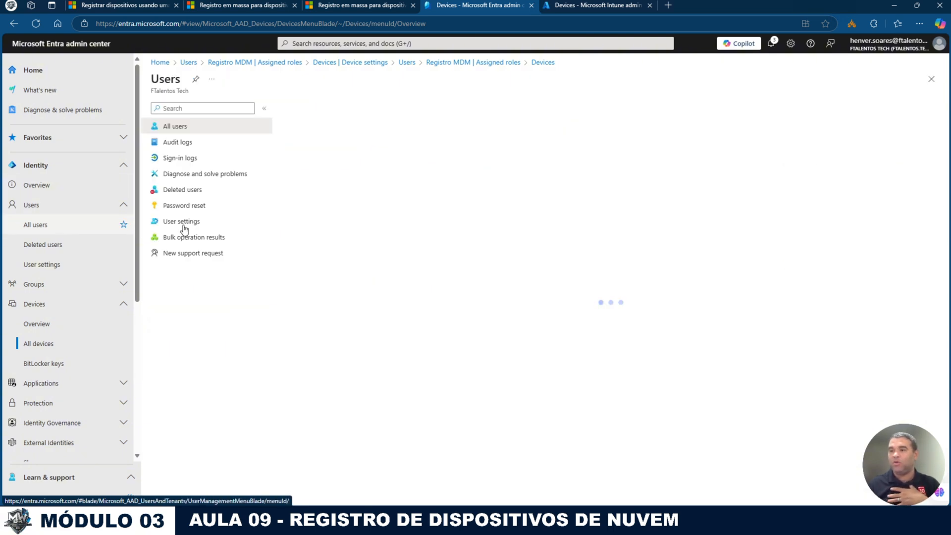
pyautogui.click(337, 145)
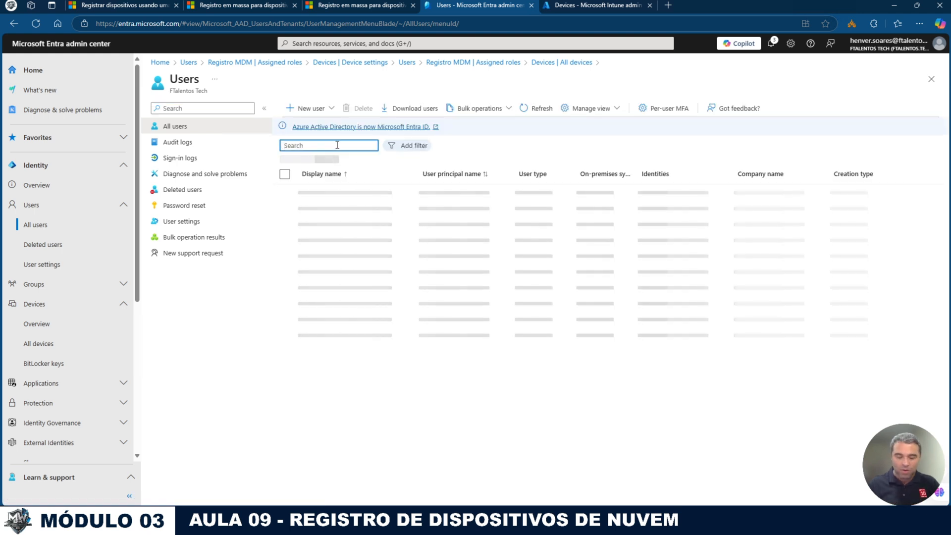
pyautogui.write('pack')
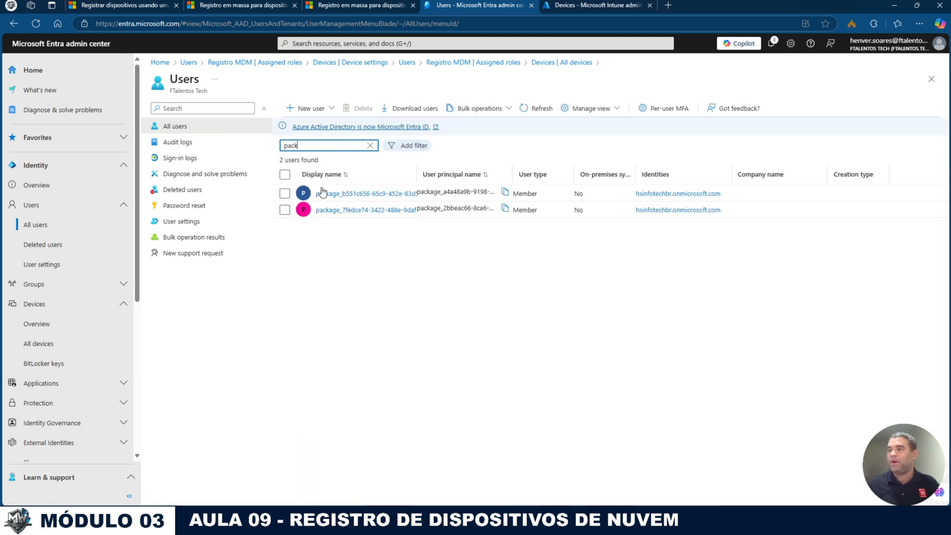
pyautogui.moveTo(418, 173); pyautogui.dragTo(492, 170)
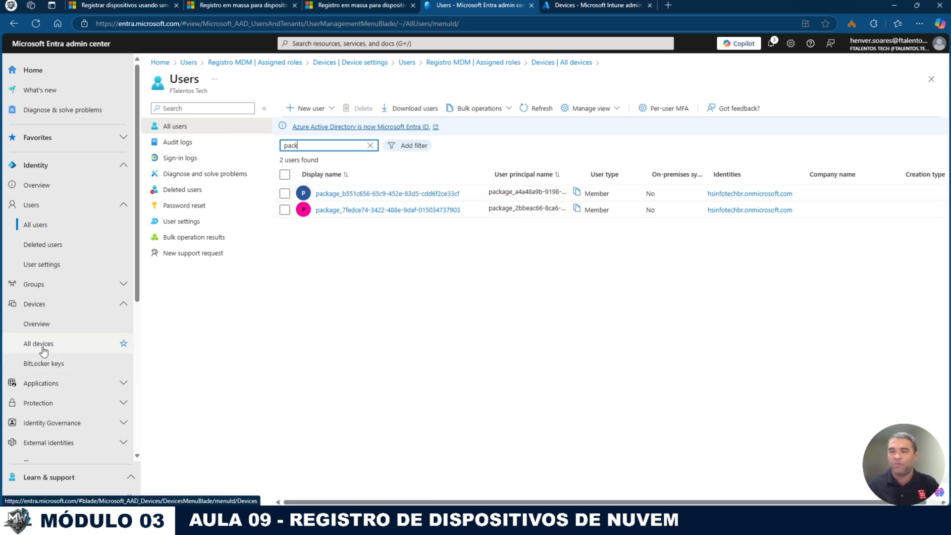
pyautogui.click(44, 384)
# Step: Review Enterprise applications and All users, then list All devices showing the four devices
pyautogui.click(52, 404)
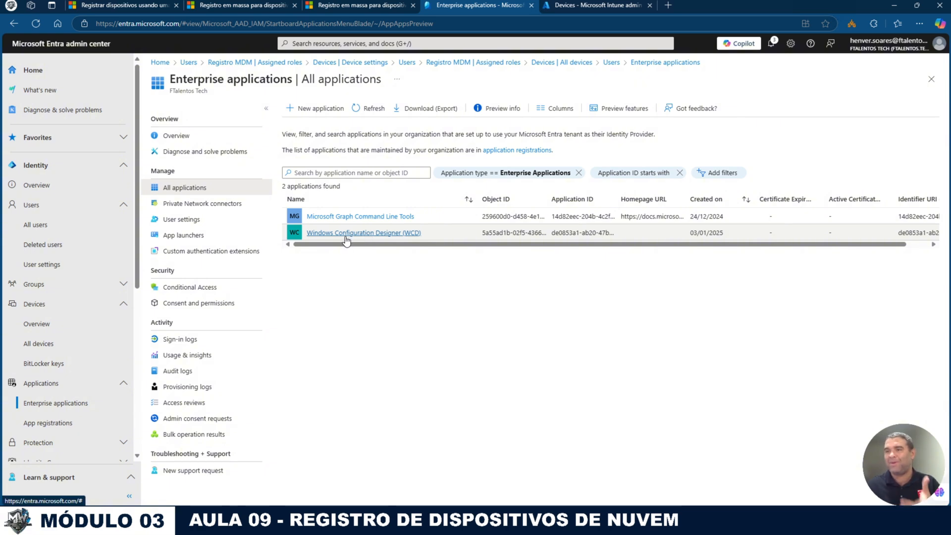
pyautogui.click(36, 226)
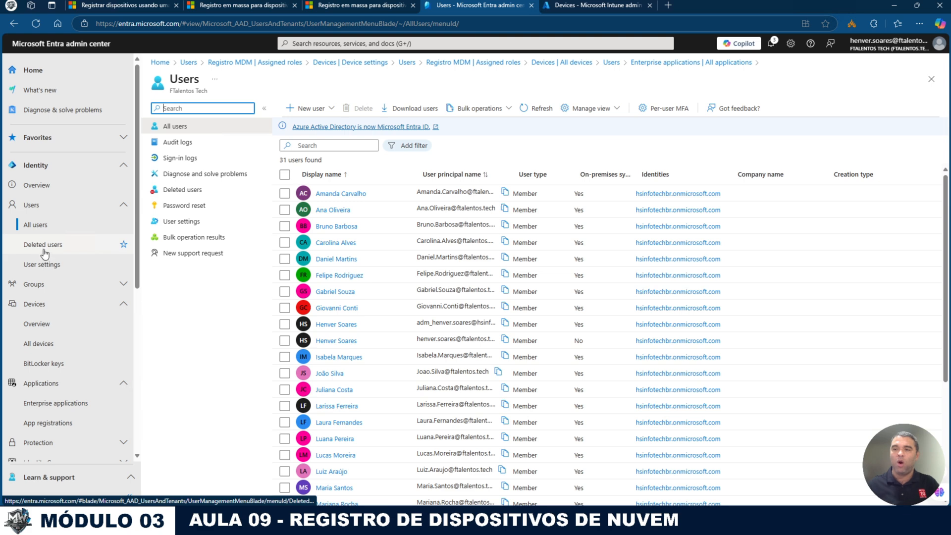
pyautogui.click(49, 329)
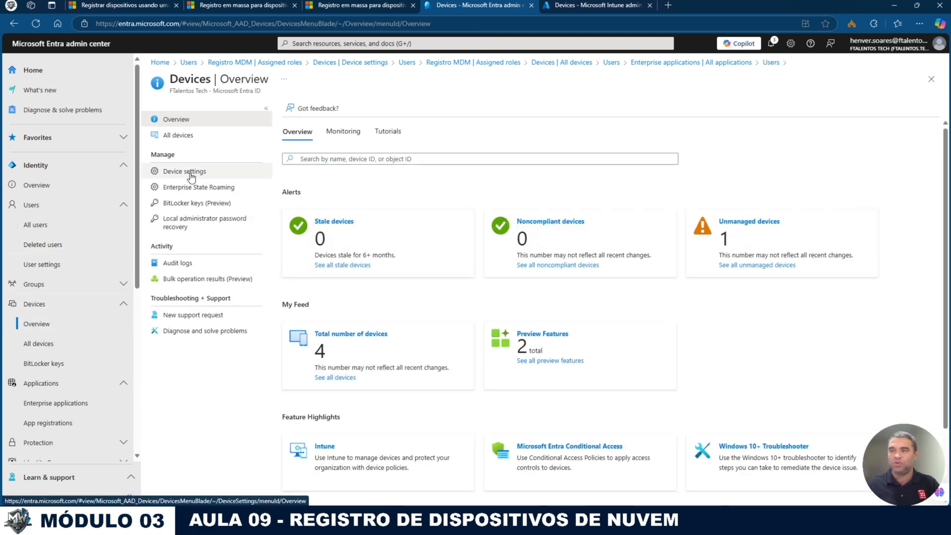
pyautogui.click(177, 135)
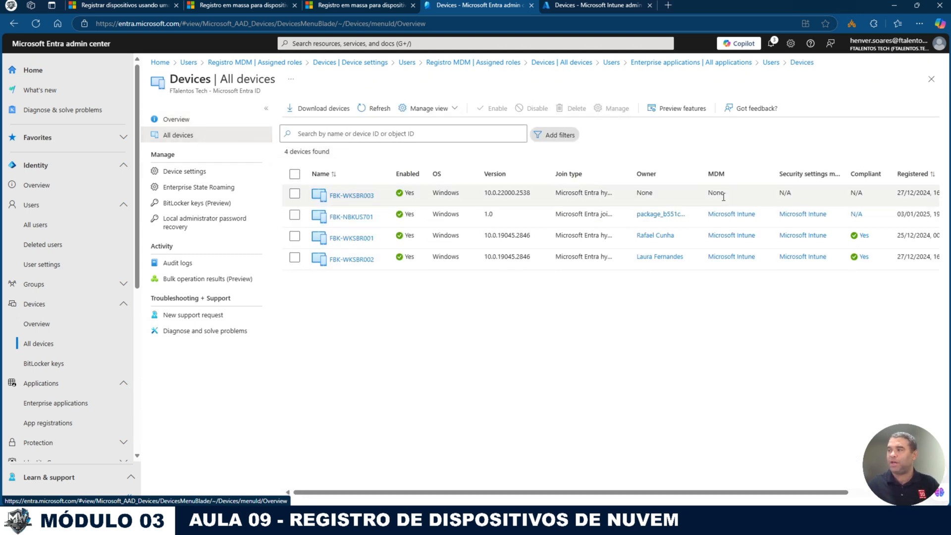
# Step: Review the Windows devices managed in Intune from the devices overview
pyautogui.click(589, 5)
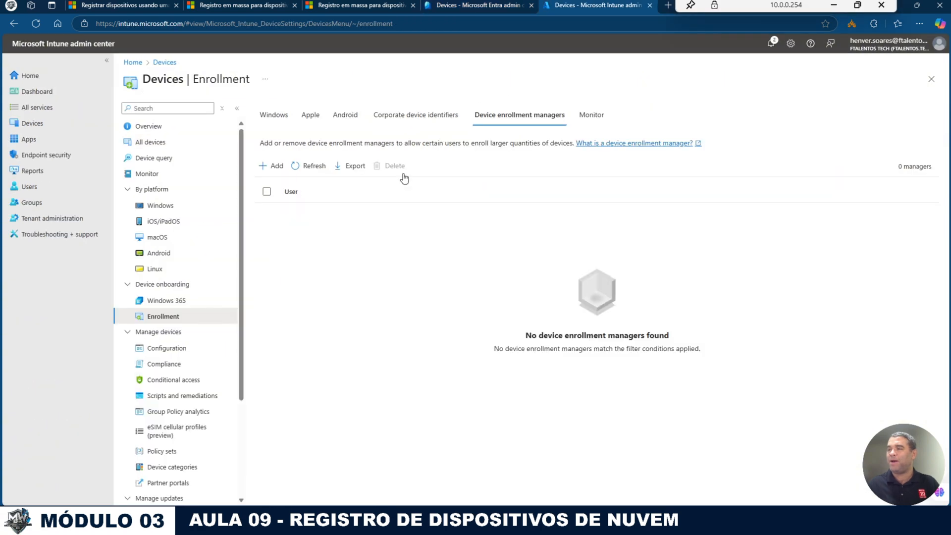
pyautogui.click(43, 127)
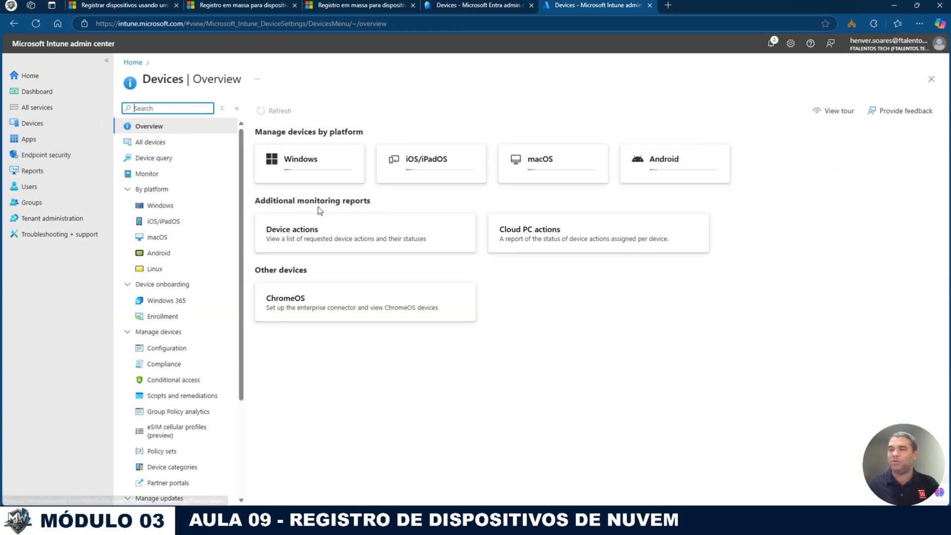
pyautogui.click(218, 206)
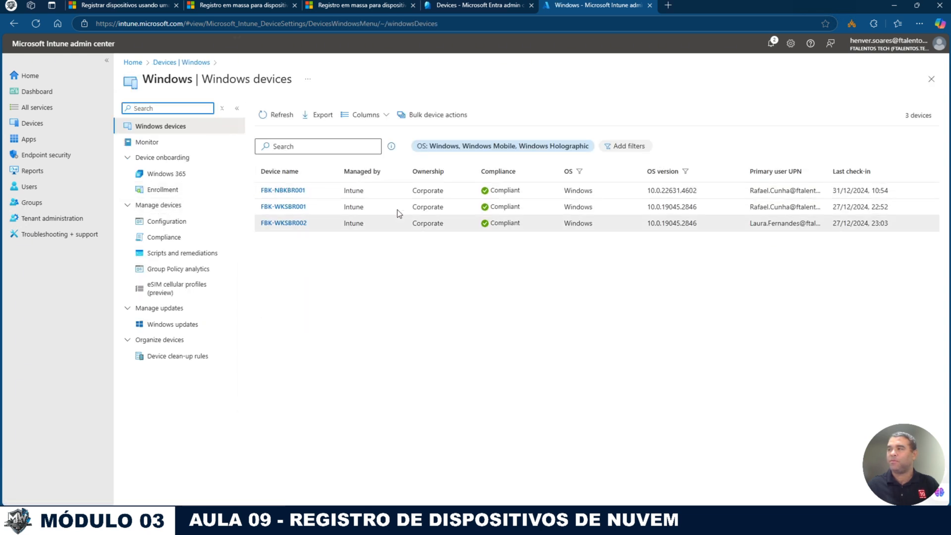
pyautogui.click(32, 123)
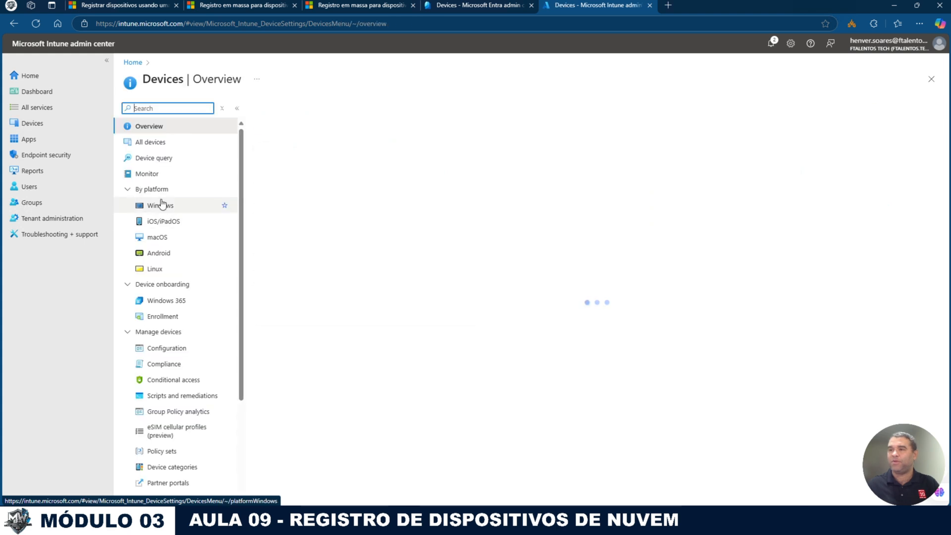
# Step: Add the registration account under Device enrollment managers; Intune reports it already is one
pyautogui.click(169, 316)
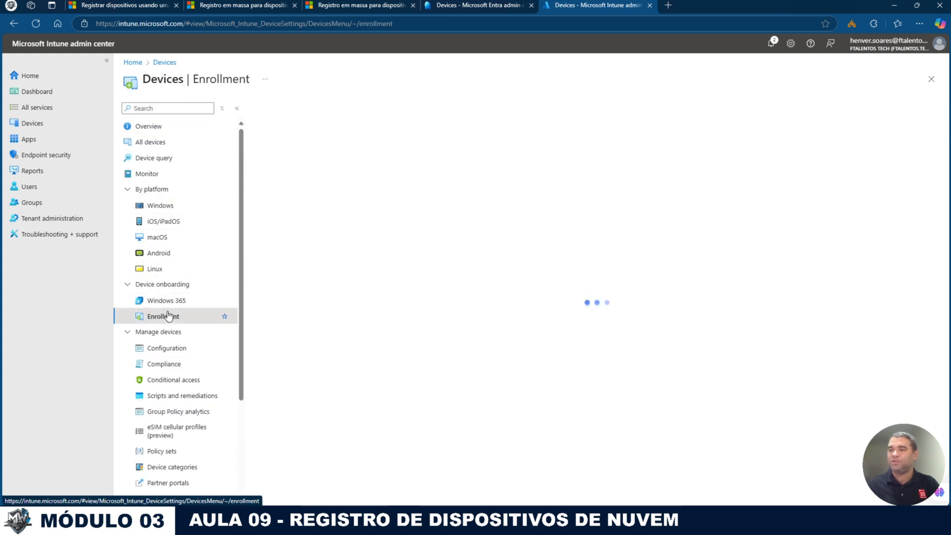
pyautogui.click(496, 119)
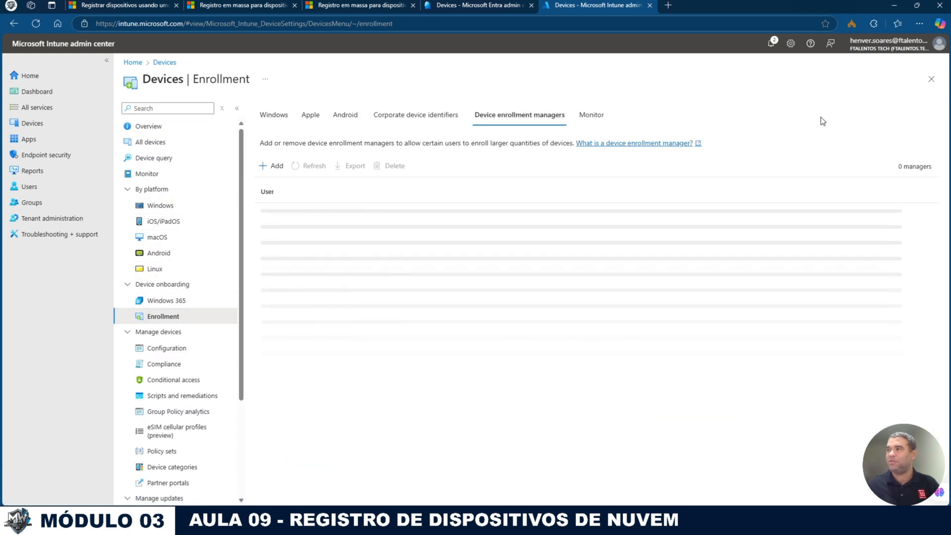
pyautogui.click(271, 165)
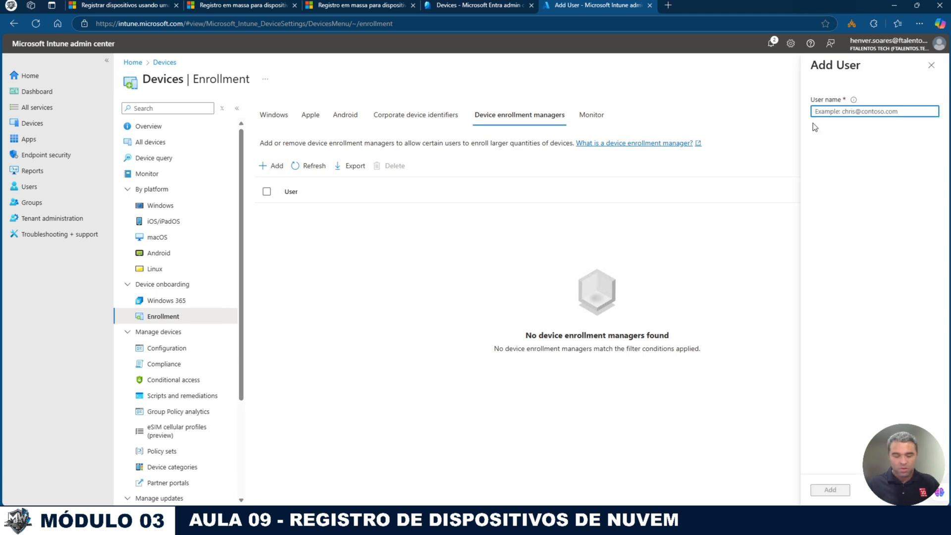
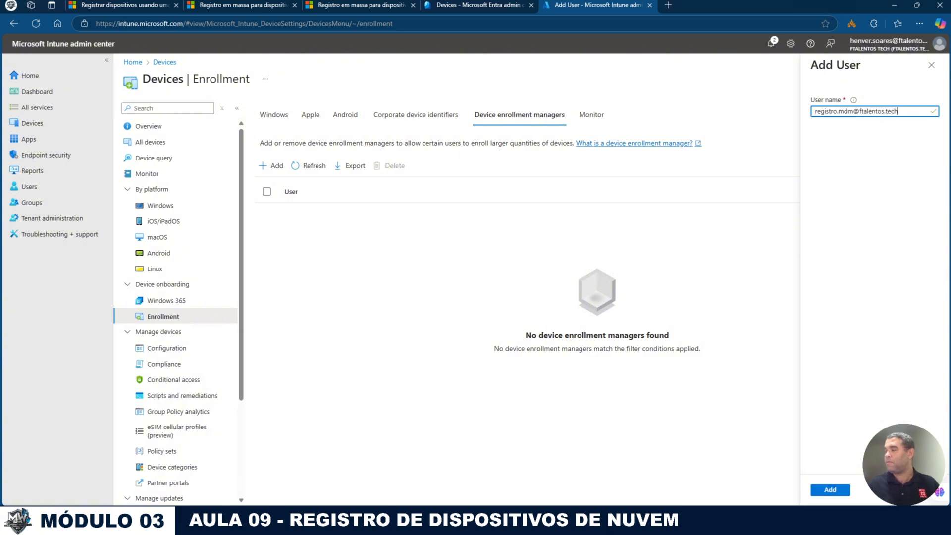
pyautogui.click(830, 490)
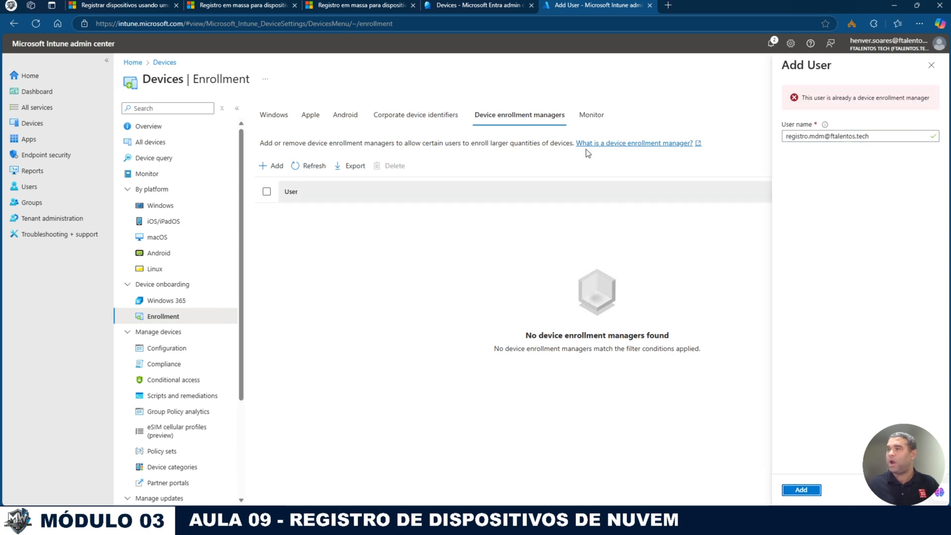
pyautogui.click(932, 65)
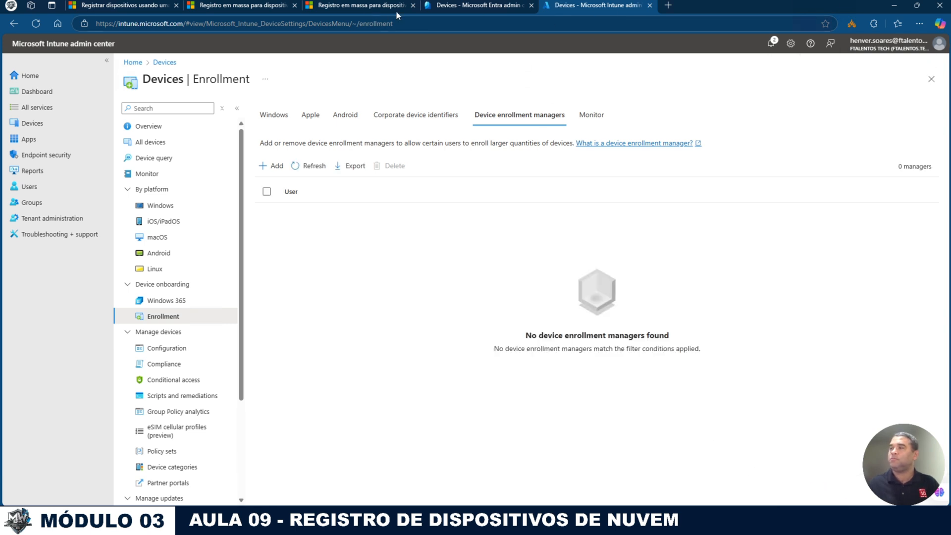
pyautogui.click(463, 6)
pyautogui.click(558, 5)
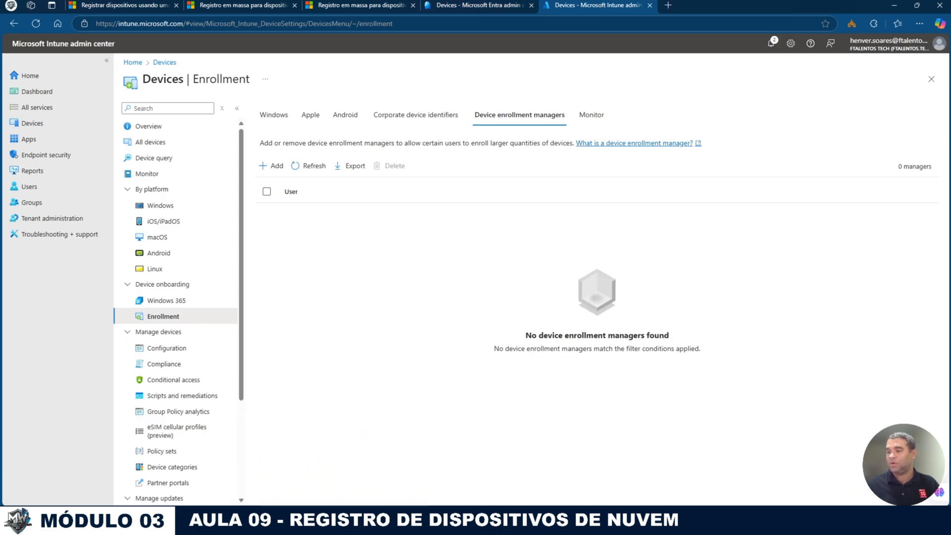
pyautogui.click(307, 523)
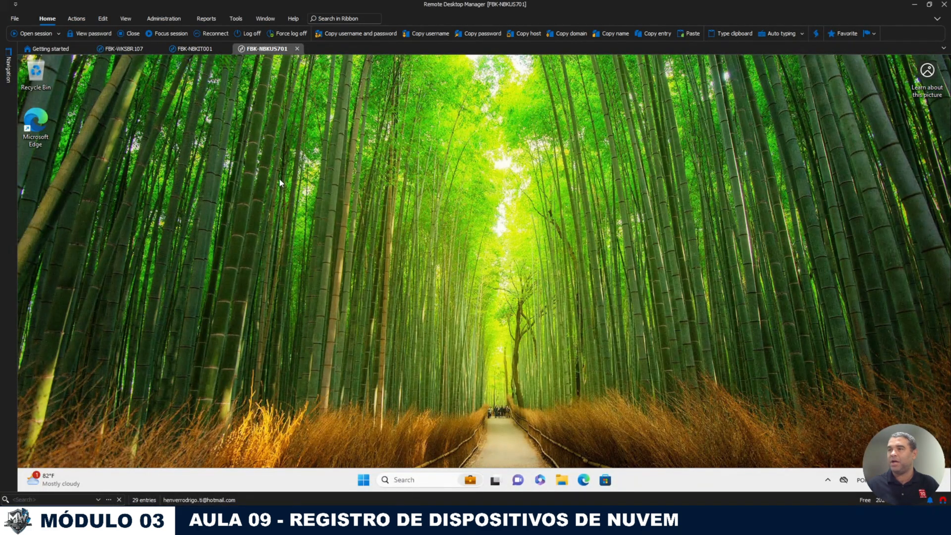
# Step: On FBK-WKSBR107, open C:\temp and permanently delete the two folders inside it
pyautogui.click(124, 49)
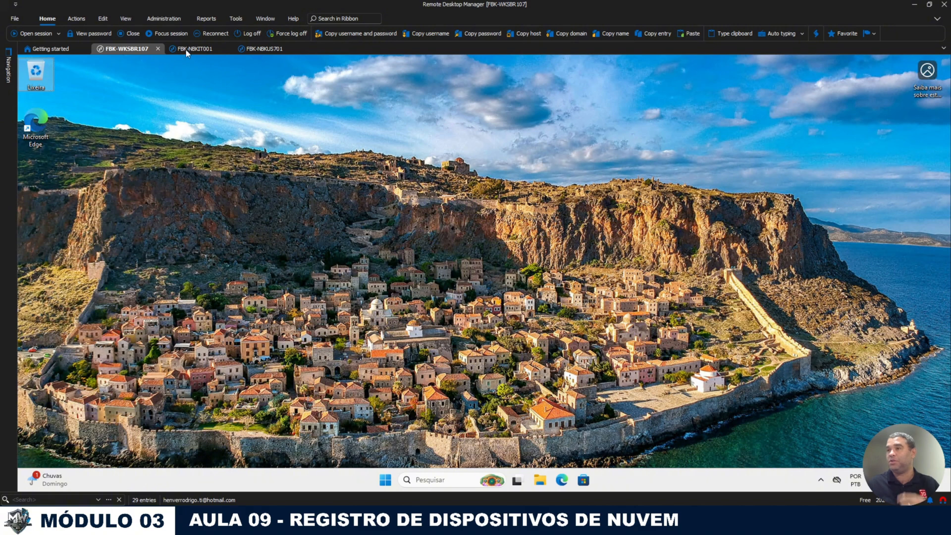
pyautogui.click(542, 483)
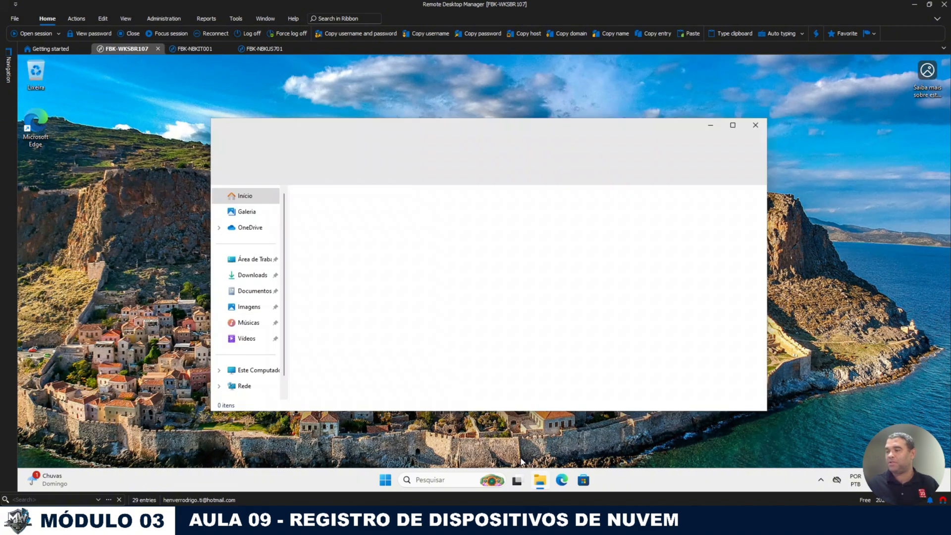
pyautogui.click(272, 369)
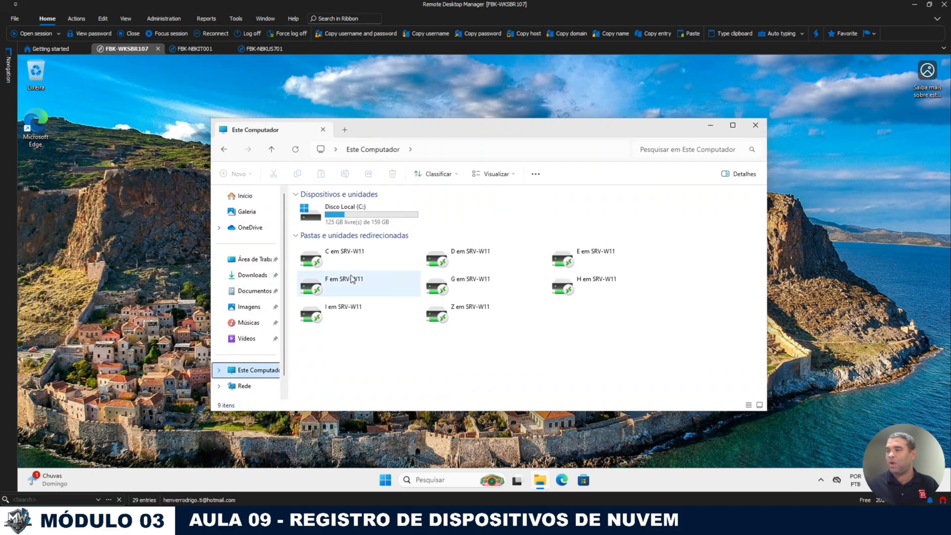
pyautogui.doubleClick(341, 210)
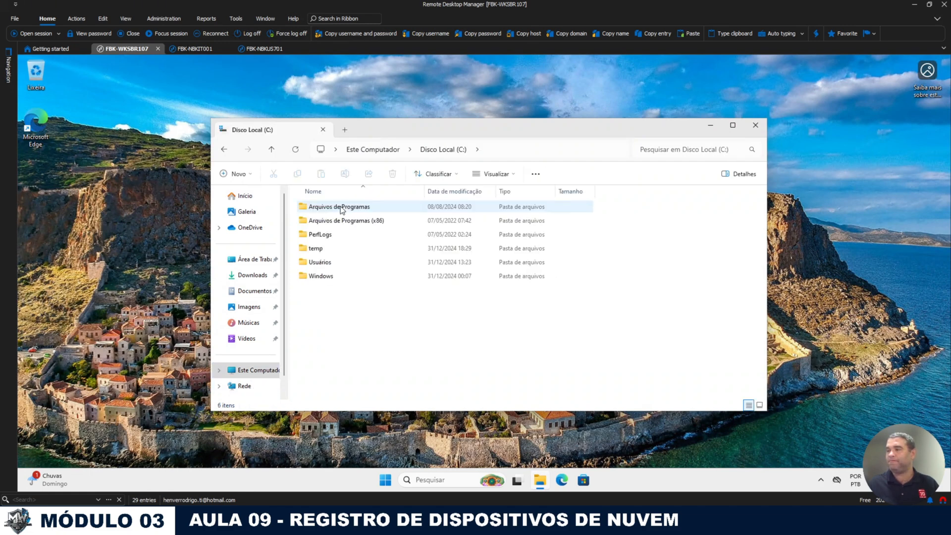
pyautogui.doubleClick(327, 249)
pyautogui.hotkey('ctrl', 'a')
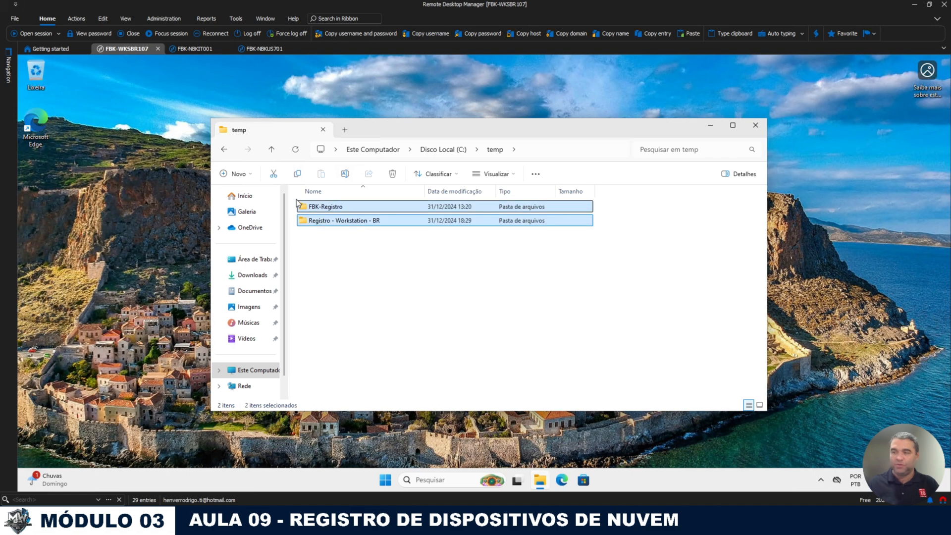
pyautogui.hotkey('shift', 'Delete')
pyautogui.press('Return')
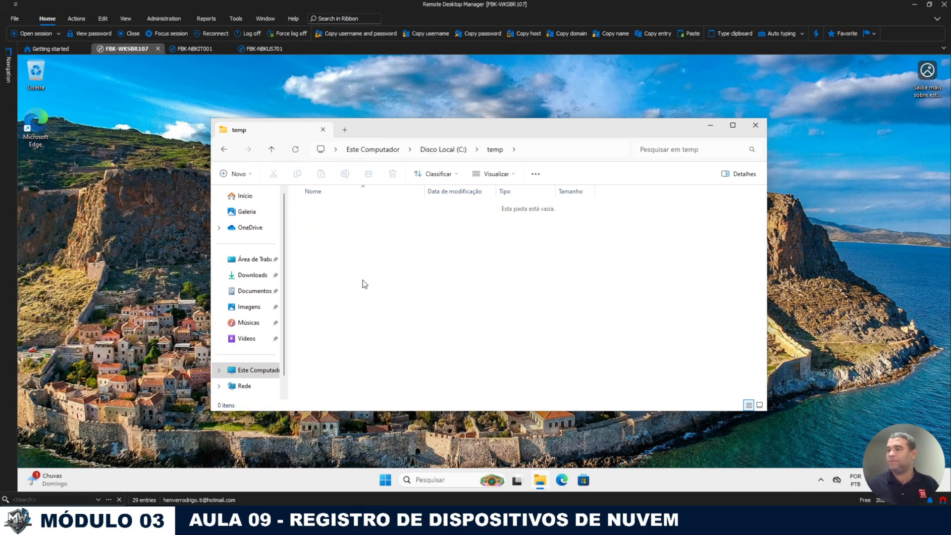
# Step: Share the temp folder via Advanced Sharing with Everyone allowed Full Control
pyautogui.rightClick(417, 373)
pyautogui.click(391, 358)
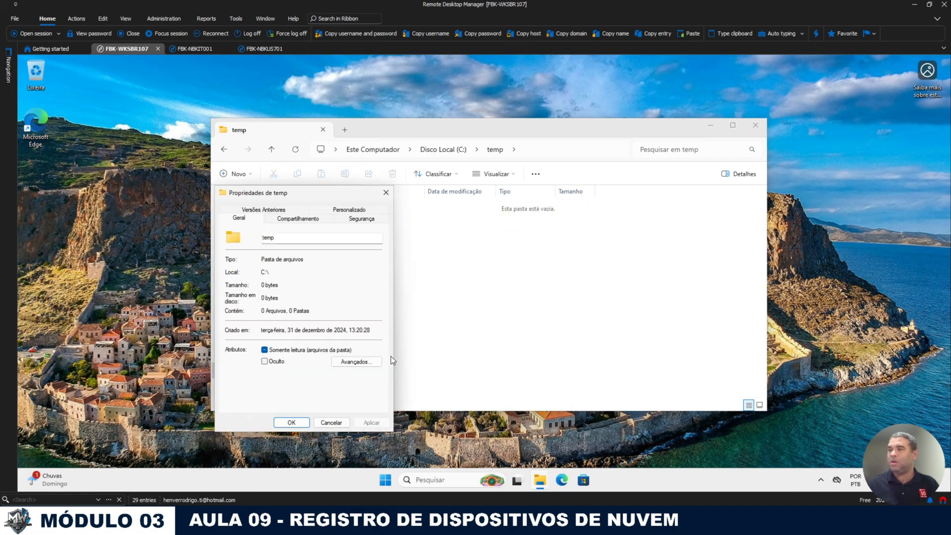
pyautogui.click(289, 221)
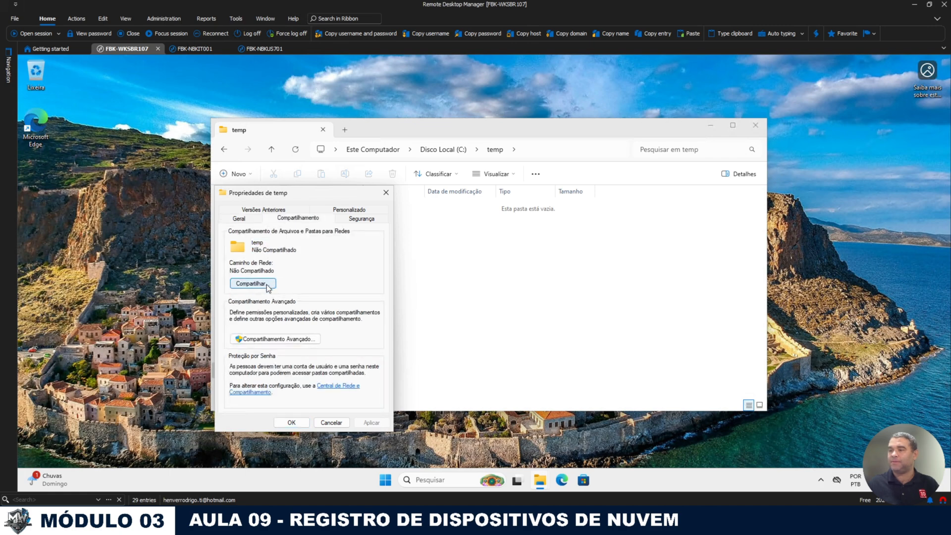
pyautogui.click(270, 285)
pyautogui.click(429, 418)
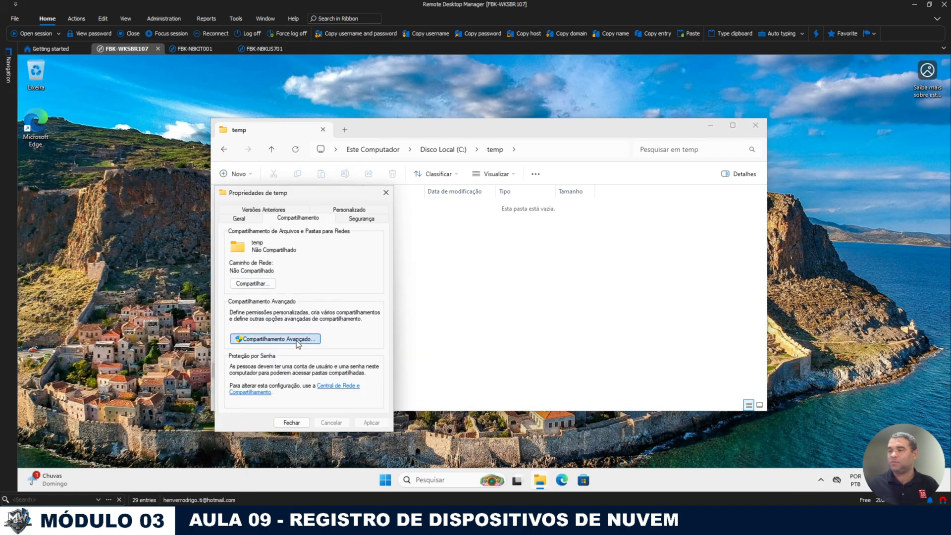
pyautogui.click(294, 337)
pyautogui.click(255, 240)
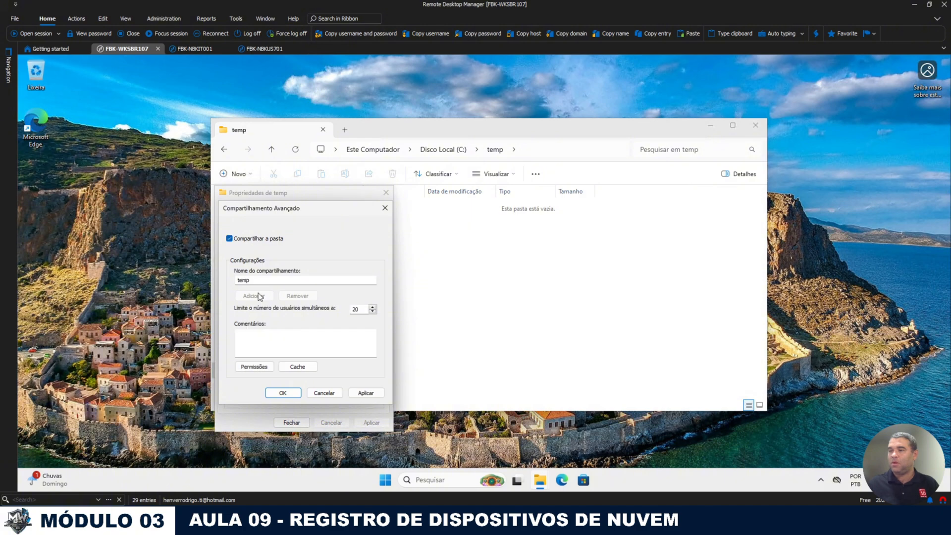
pyautogui.click(254, 366)
pyautogui.click(344, 336)
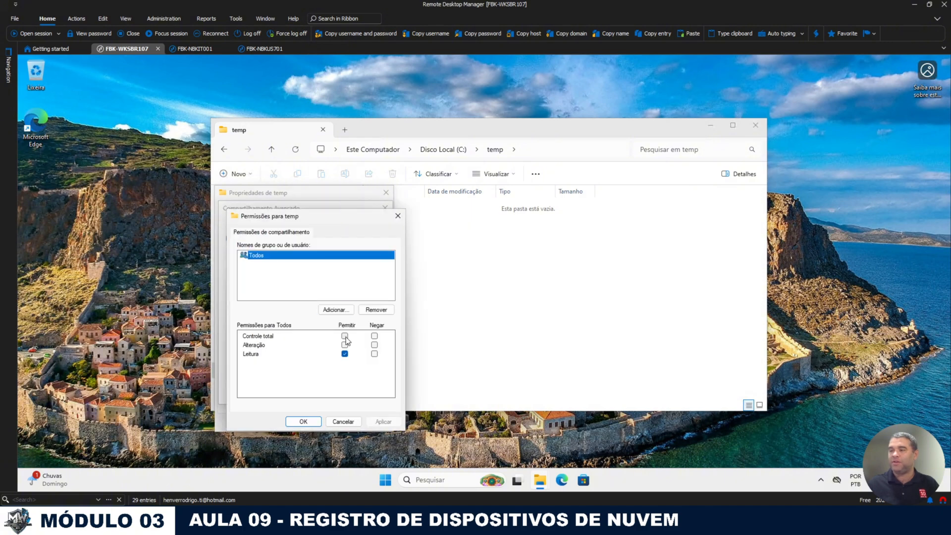
pyautogui.click(304, 422)
pyautogui.click(294, 395)
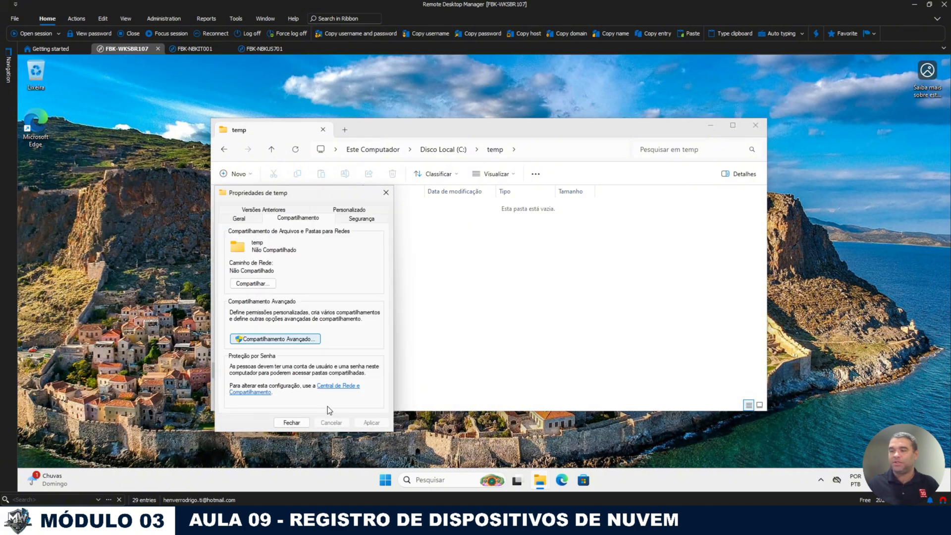
pyautogui.click(295, 423)
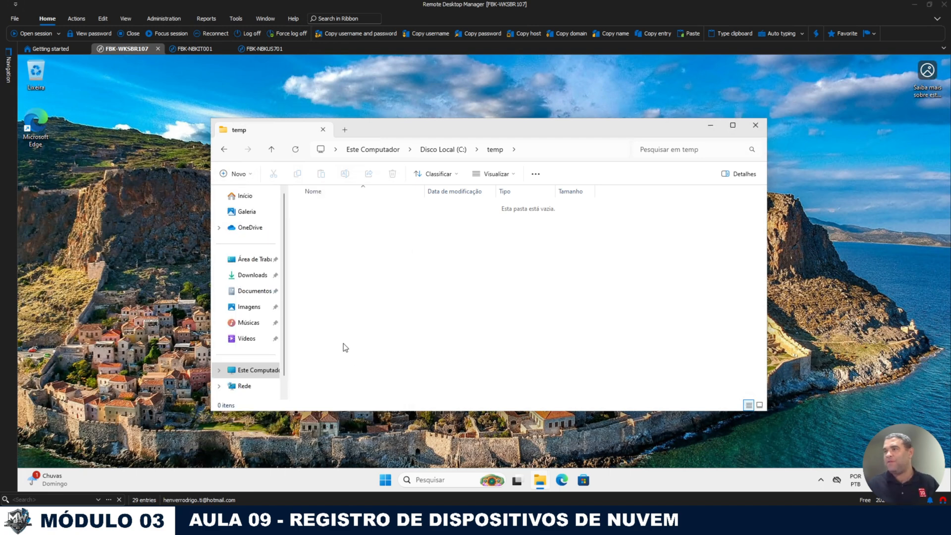
# Step: On FBK-NBKIT001, copy the FBK - Workstation - Brasil folder into \\10.0.0.252\temp
pyautogui.click(257, 49)
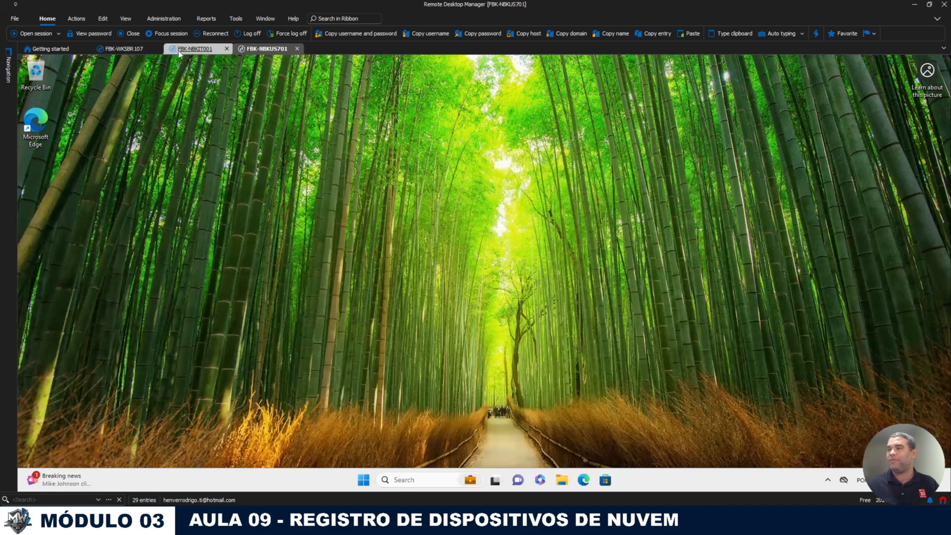
pyautogui.moveTo(179, 50); pyautogui.dragTo(242, 52)
pyautogui.press('super+e')
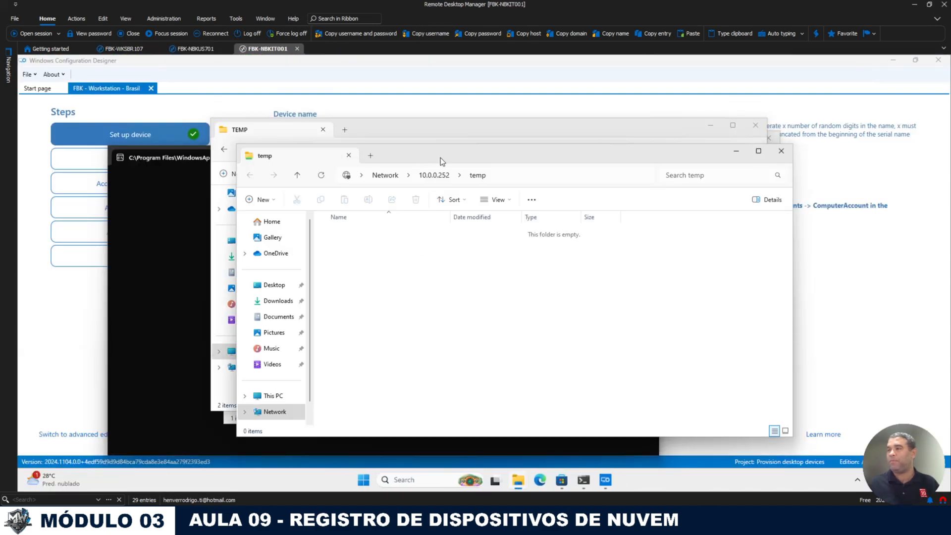
pyautogui.moveTo(443, 158); pyautogui.dragTo(674, 168)
pyautogui.click(329, 221)
pyautogui.rightClick(328, 221)
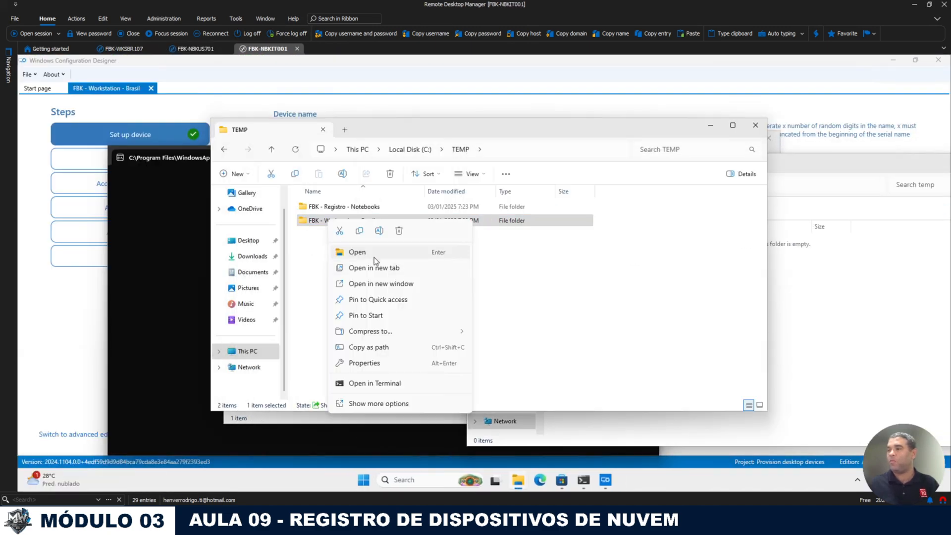
pyautogui.click(361, 232)
pyautogui.click(869, 316)
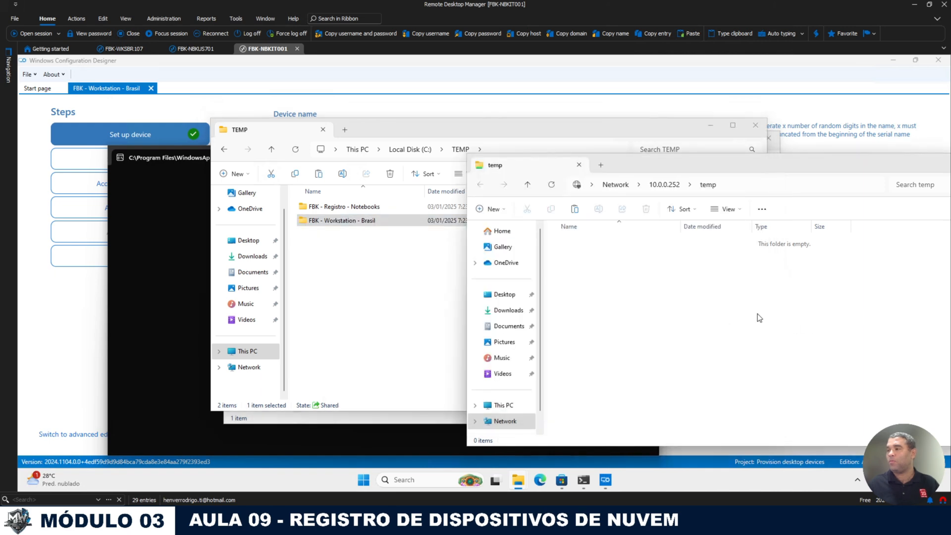
pyautogui.hotkey('ctrl', 'v')
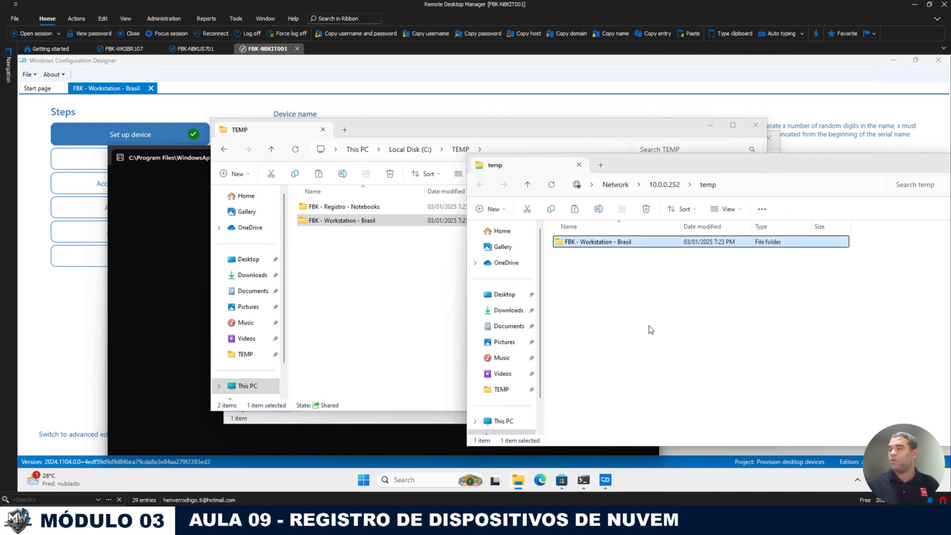
pyautogui.click(649, 326)
pyautogui.click(597, 247)
# Step: On FBK-WKSBR107, open FBK - Workstation - Brasil in C:\temp and run its provisioning package
pyautogui.click(111, 50)
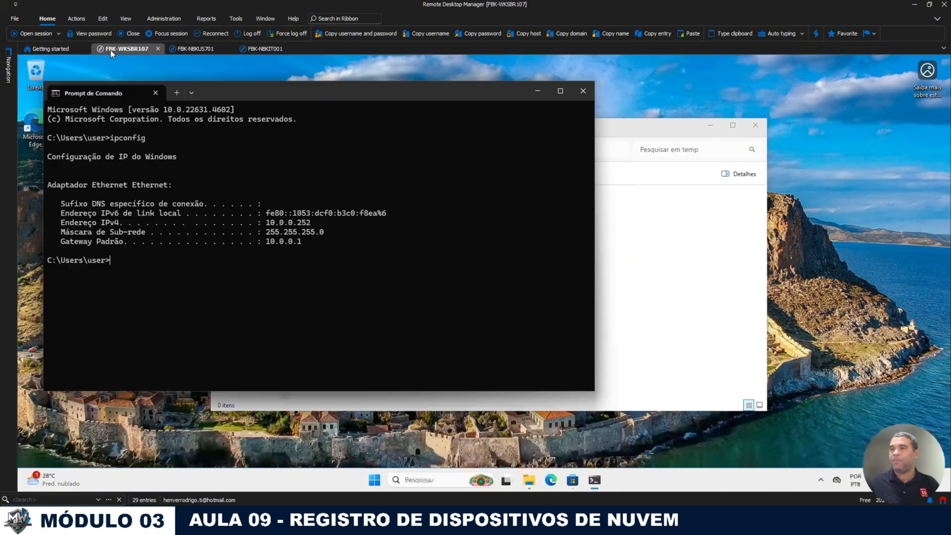
pyautogui.click(624, 265)
pyautogui.doubleClick(348, 203)
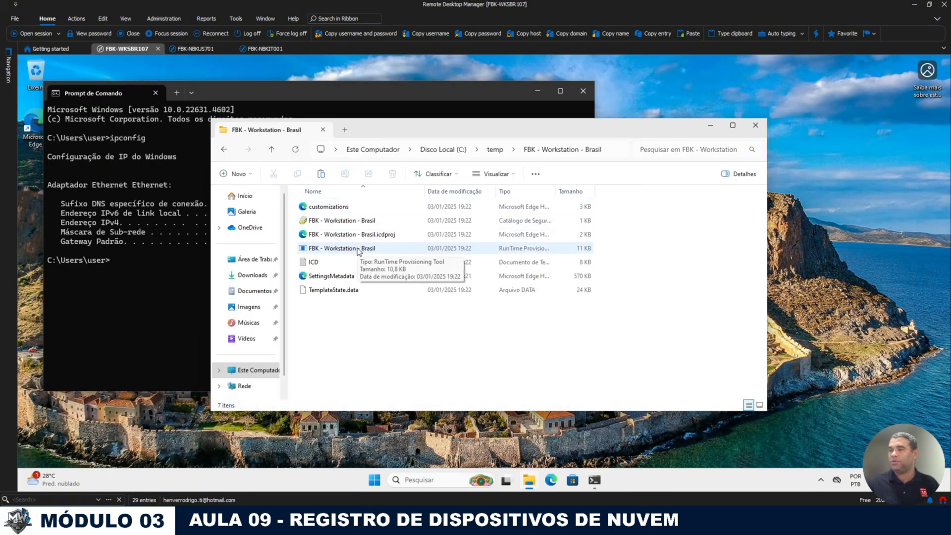
pyautogui.doubleClick(358, 248)
# Step: Approve the trusted provisioning package and connect to FBK-WKSBR653
pyautogui.click(429, 348)
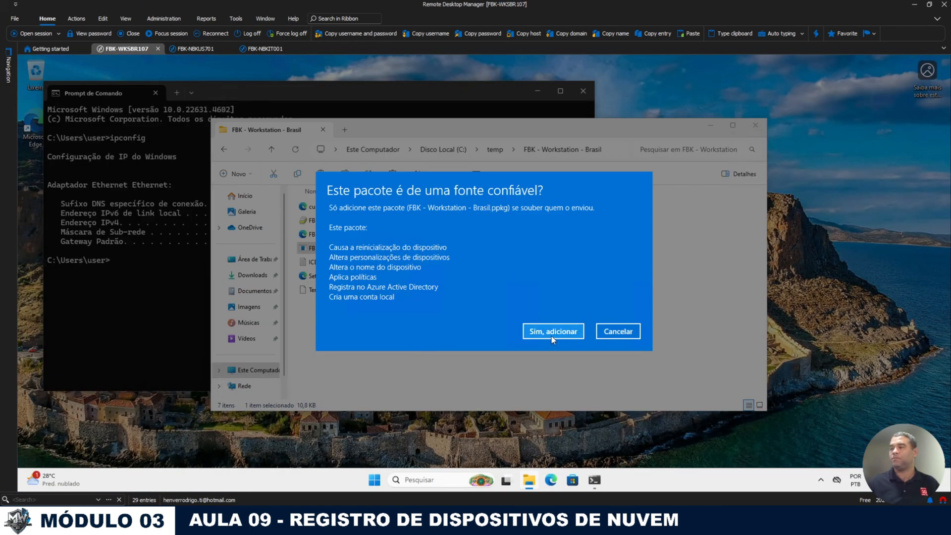
pyautogui.click(551, 333)
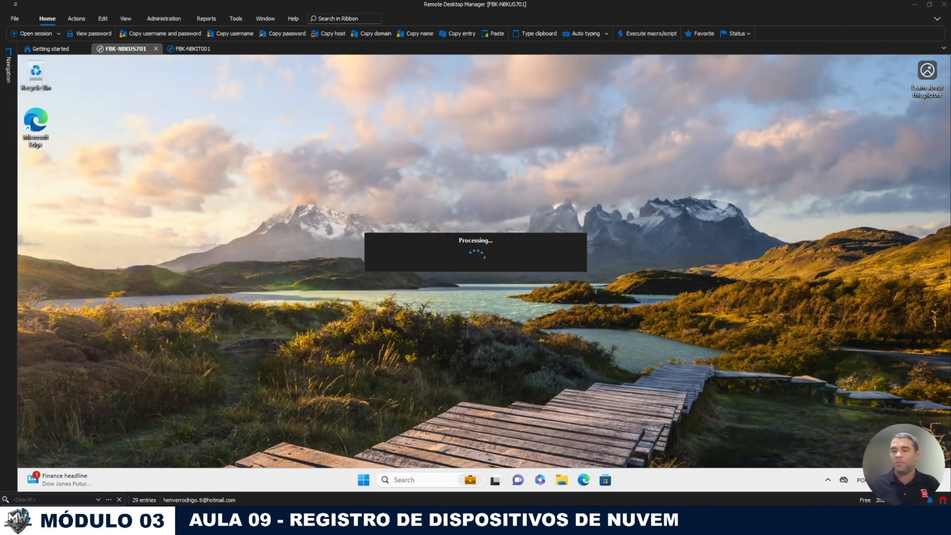
pyautogui.moveTo(8, 69)
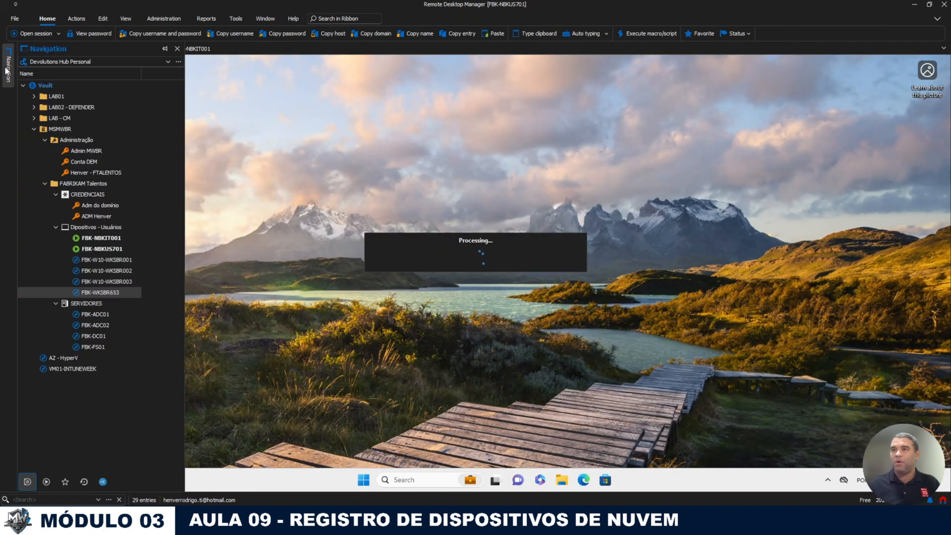
pyautogui.doubleClick(103, 292)
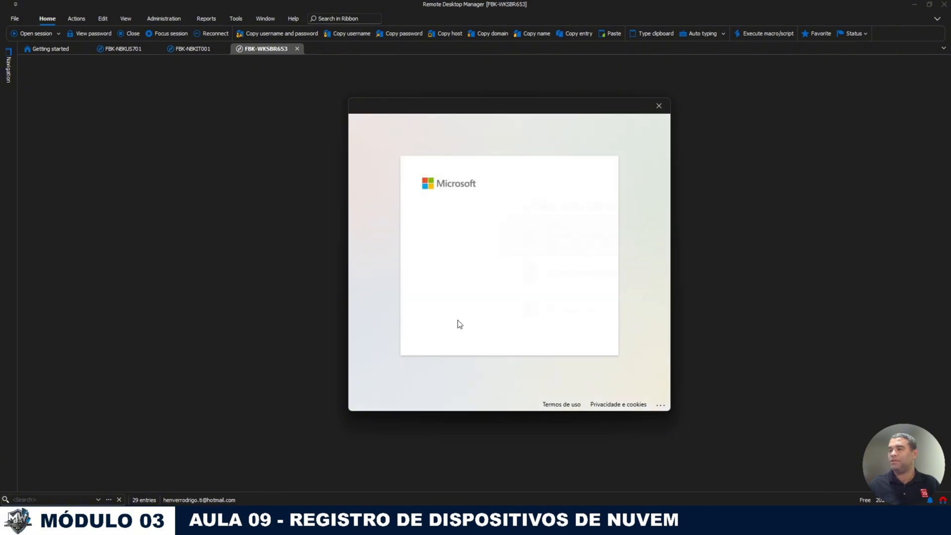
# Step: Sign in with a different organisational account, pasting the password copied from the saved credential
pyautogui.click(445, 311)
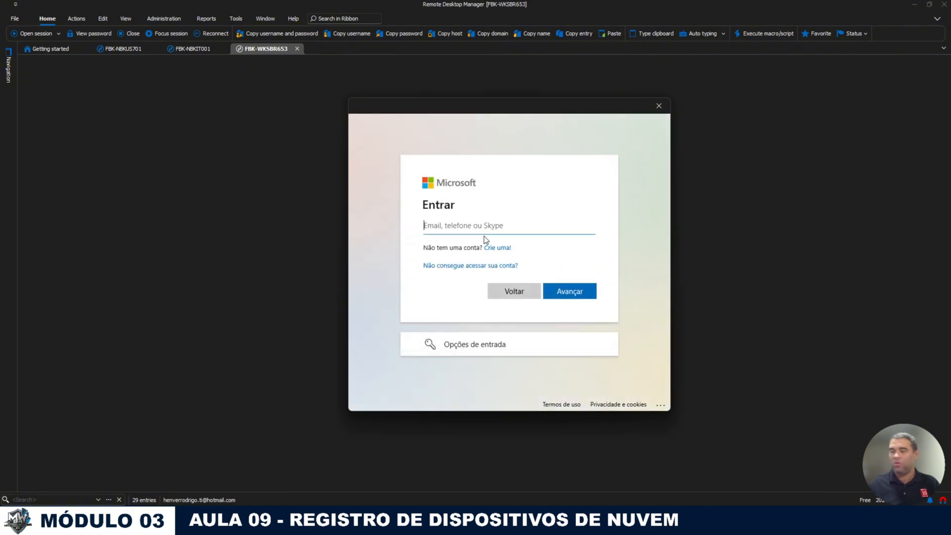
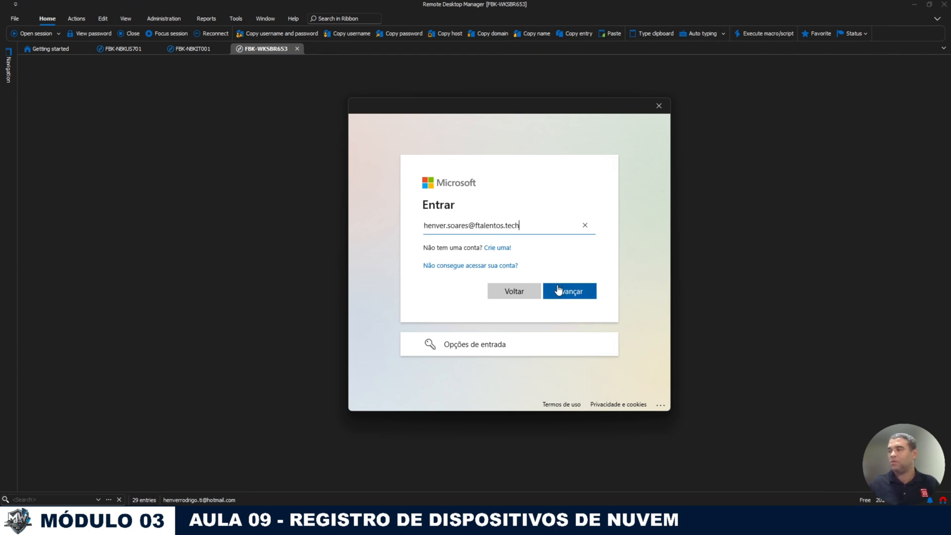
pyautogui.click(559, 290)
pyautogui.moveTo(8, 65)
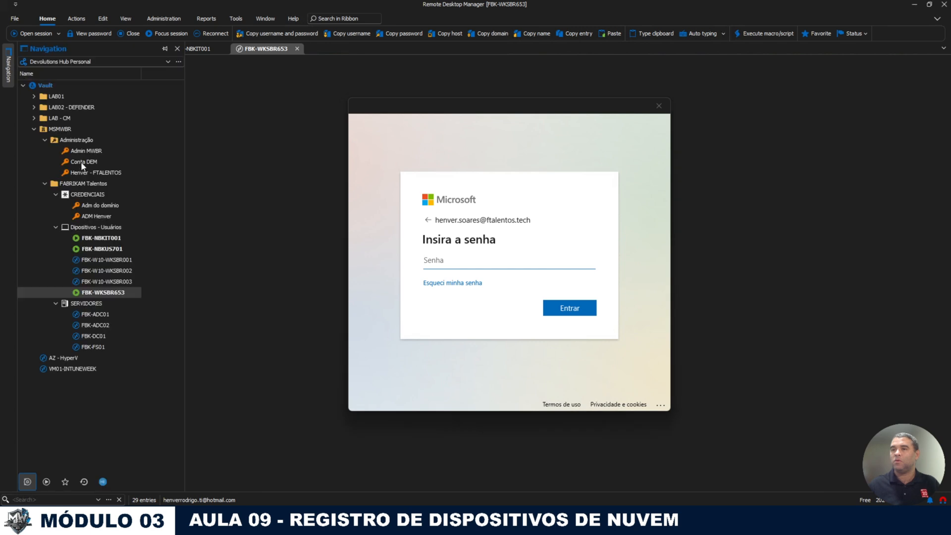
pyautogui.rightClick(88, 170)
pyautogui.click(144, 220)
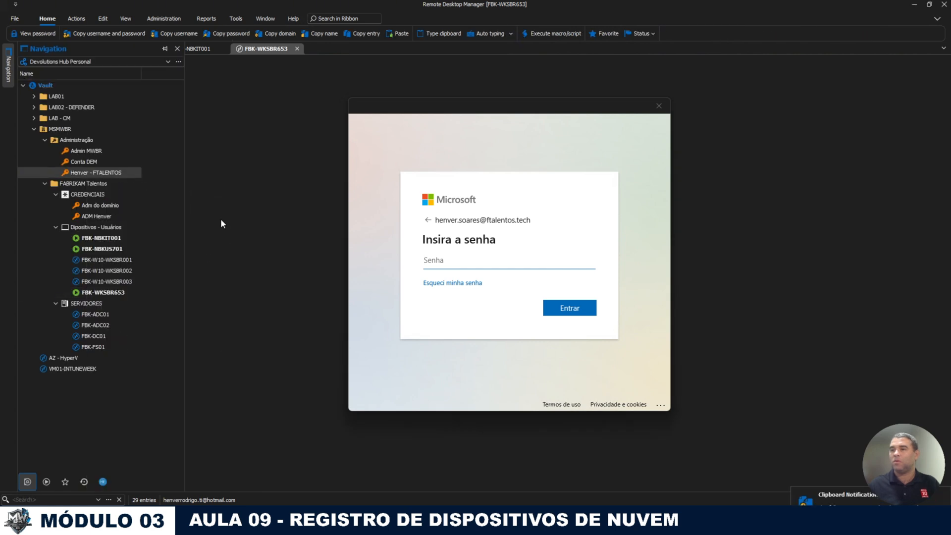
pyautogui.click(530, 266)
pyautogui.hotkey('ctrl', 'v')
pyautogui.click(563, 300)
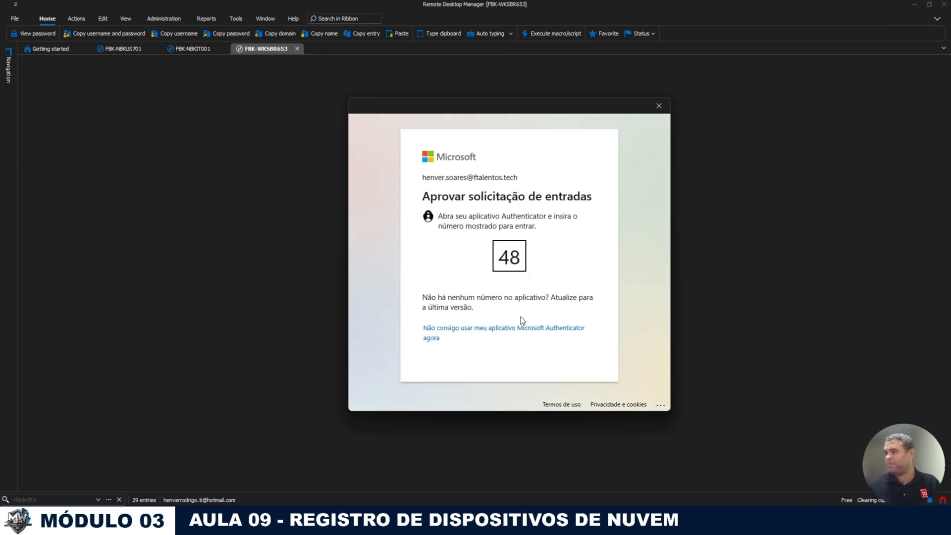
# Step: Sign in with another organisational account, allow the remote connection, and proceed despite another connected user
pyautogui.click(495, 329)
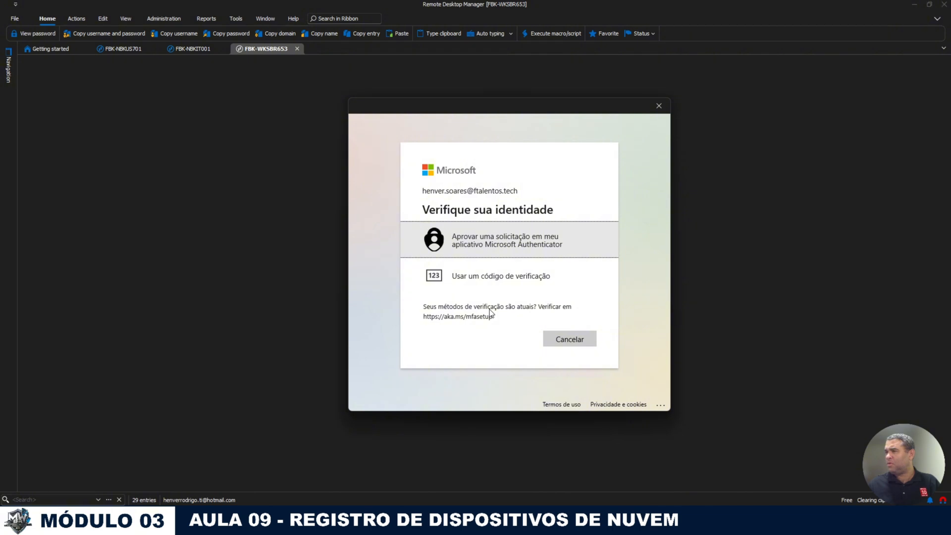
pyautogui.click(517, 276)
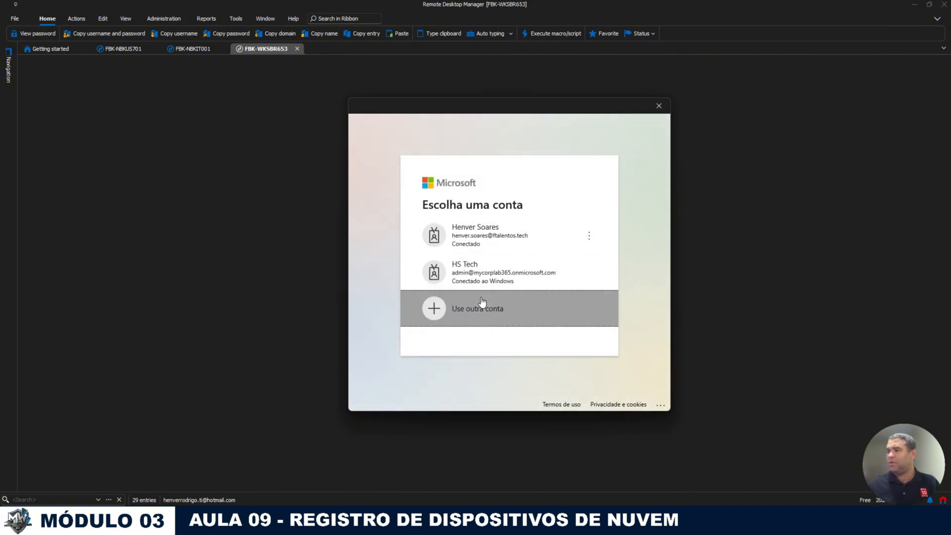
pyautogui.click(482, 301)
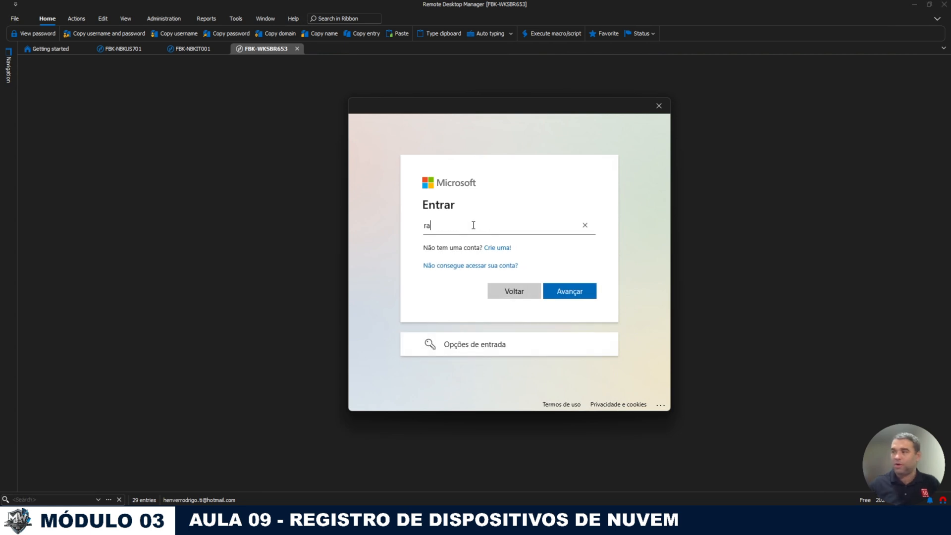
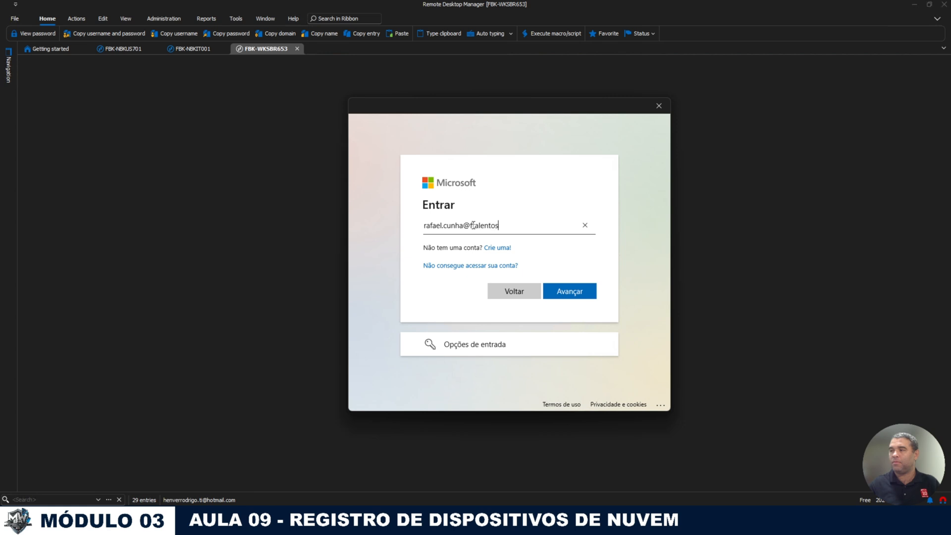
pyautogui.press('Return')
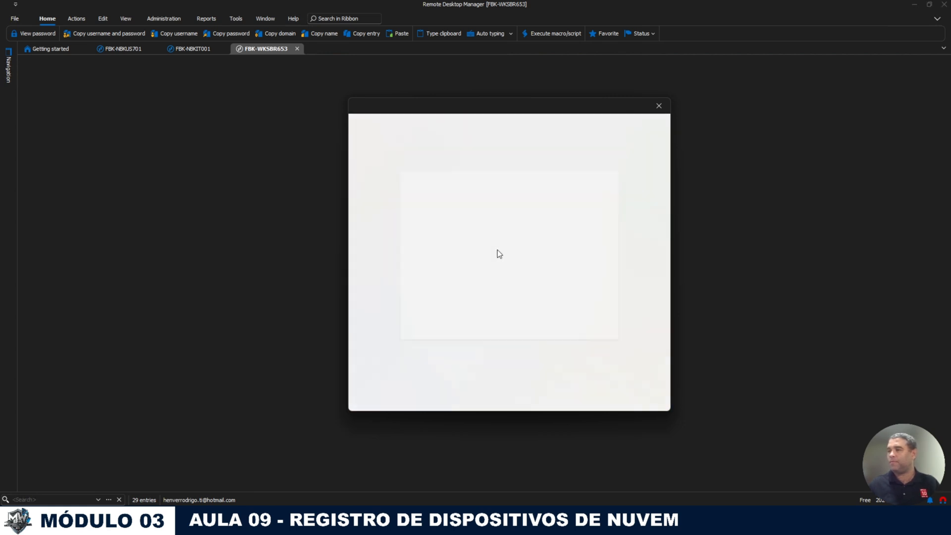
pyautogui.write('*******')
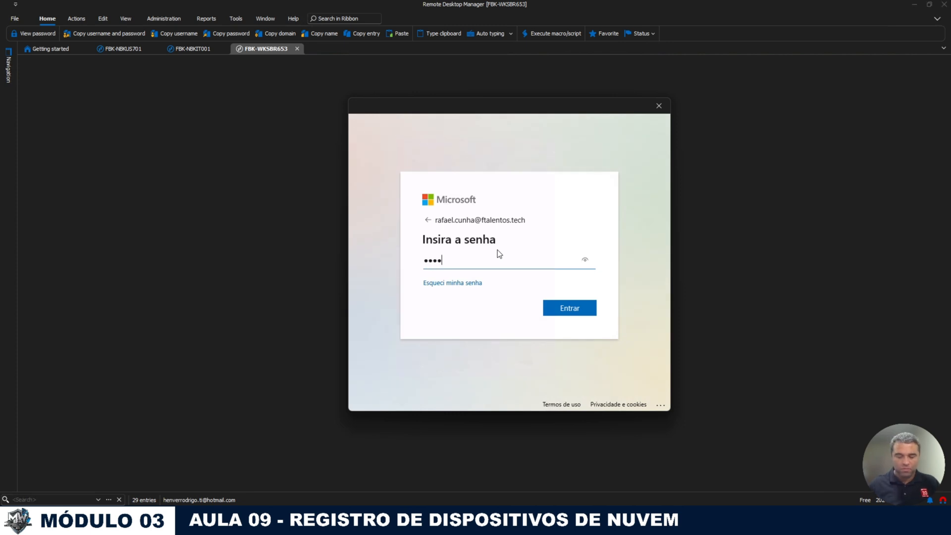
pyautogui.press('Return')
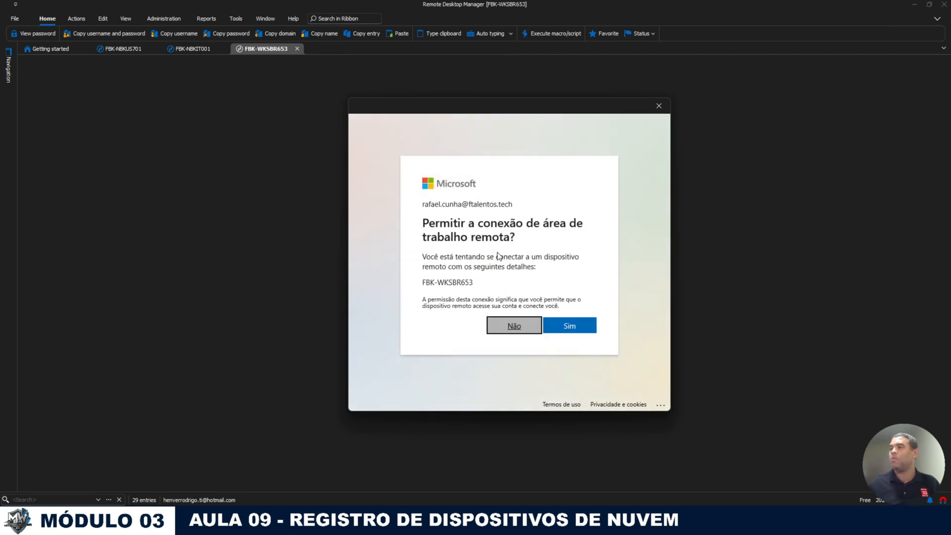
pyautogui.click(564, 321)
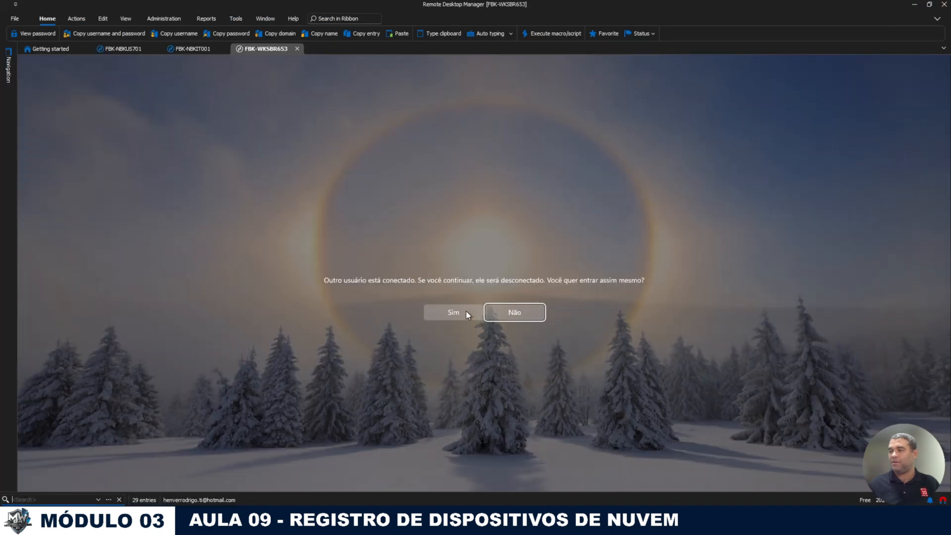
pyautogui.click(466, 312)
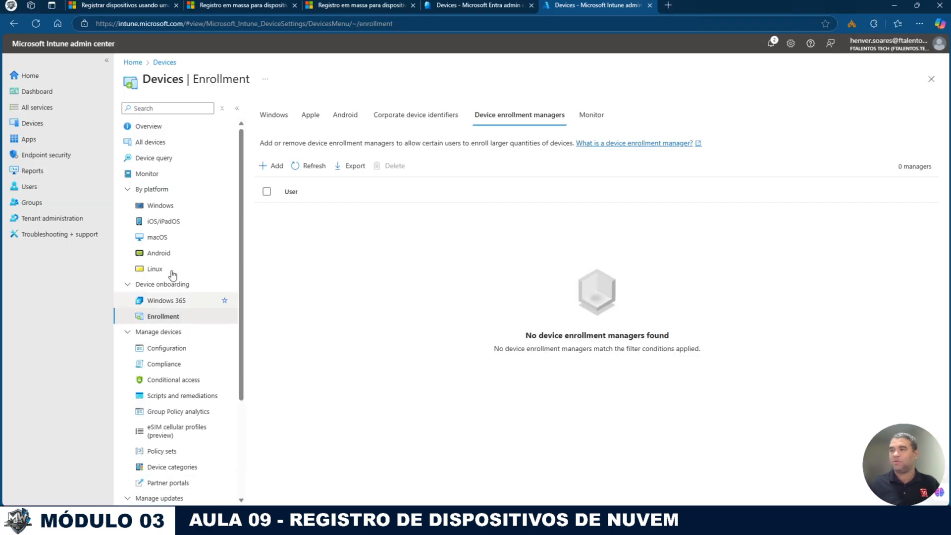
# Step: Glance at the enrollment manager and bulk enrollment articles, then refresh the Entra devices list
pyautogui.click(117, 6)
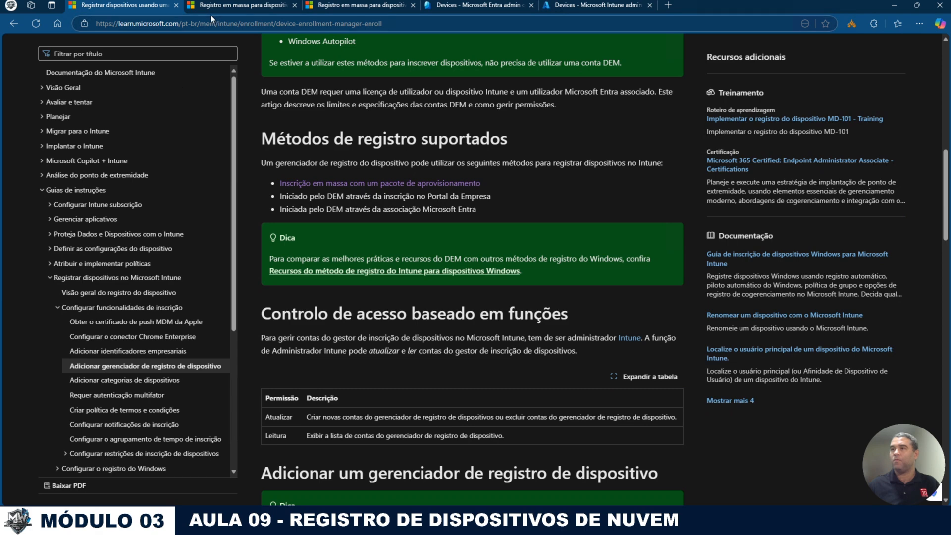
pyautogui.click(222, 6)
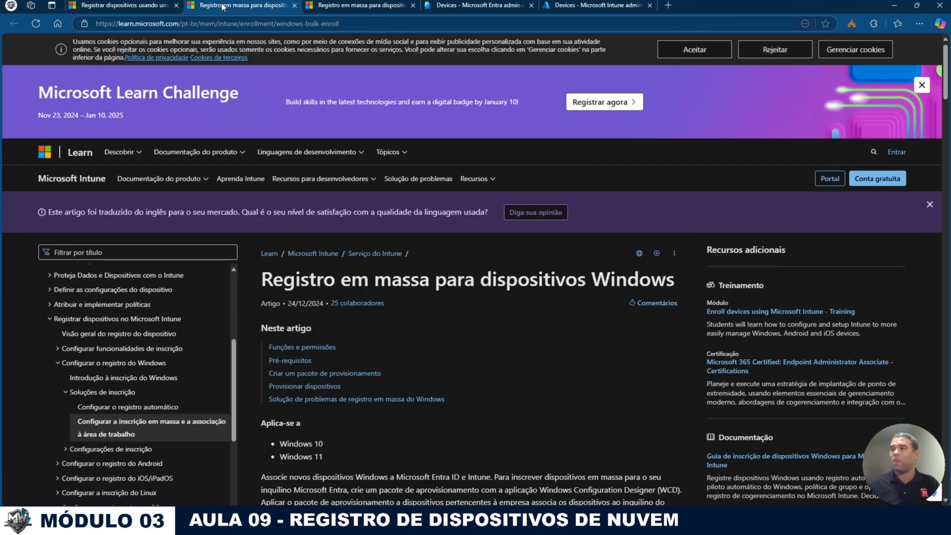
pyautogui.click(467, 6)
pyautogui.click(388, 109)
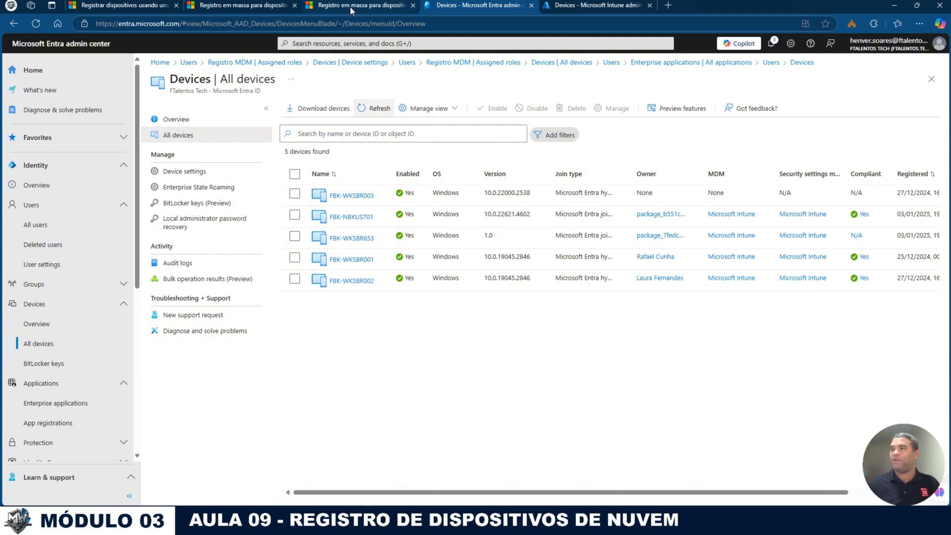
# Step: Check Intune's Windows devices list, then go back to the Entra devices list
pyautogui.click(574, 7)
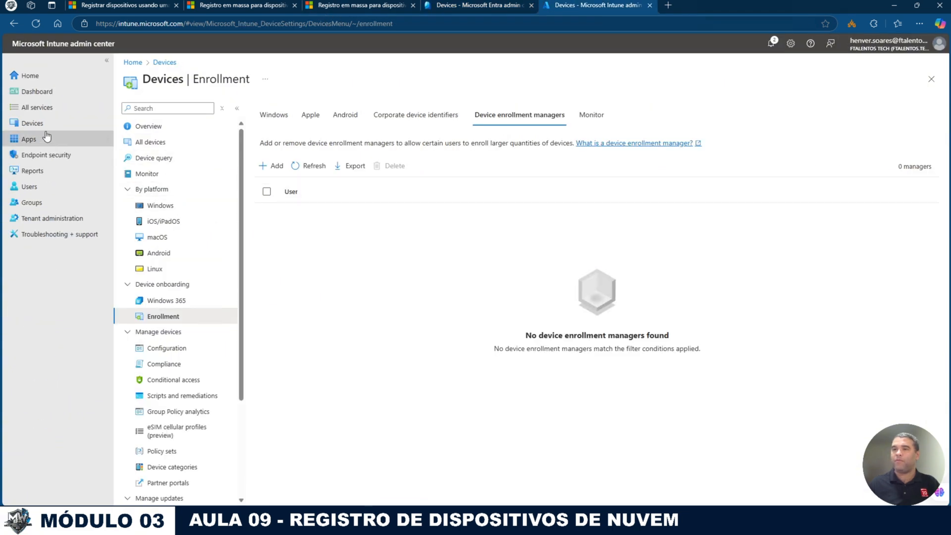
pyautogui.click(32, 123)
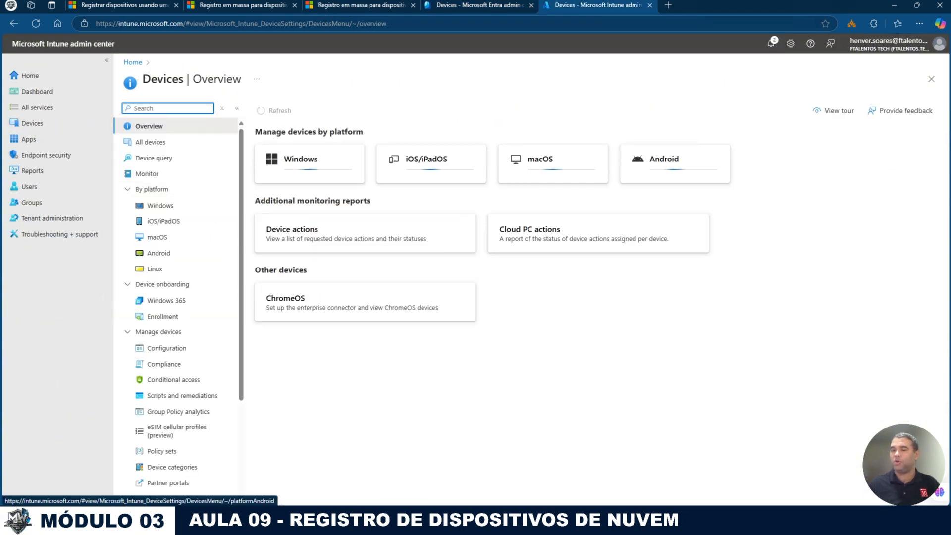
pyautogui.click(161, 205)
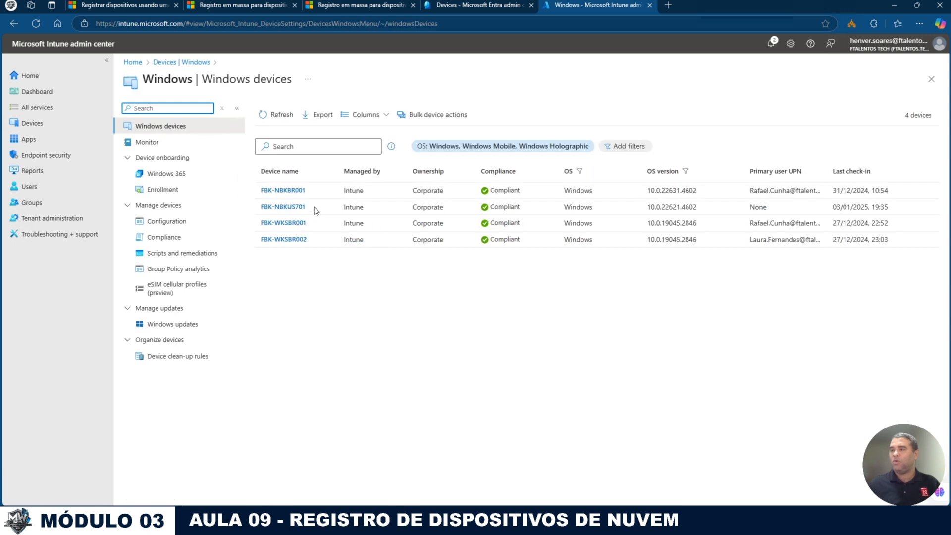
pyautogui.click(350, 299)
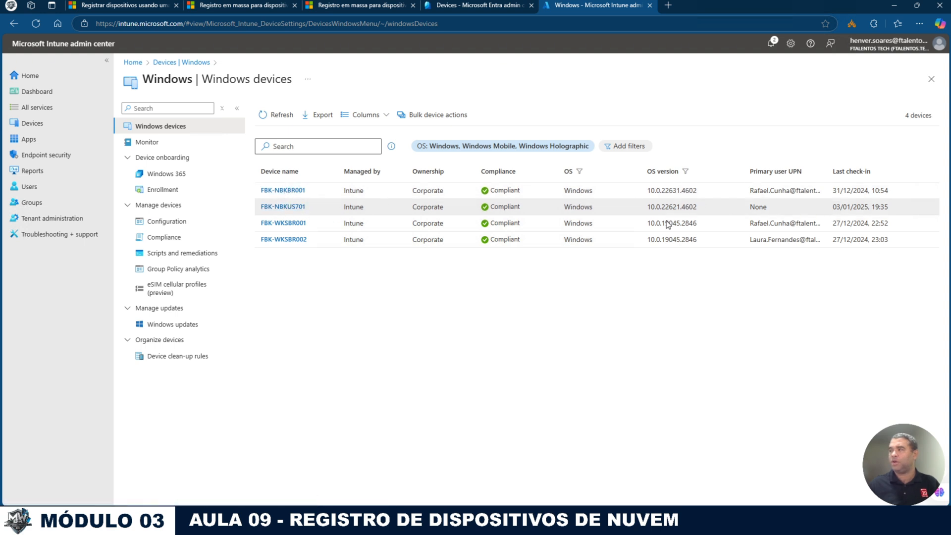
pyautogui.click(463, 6)
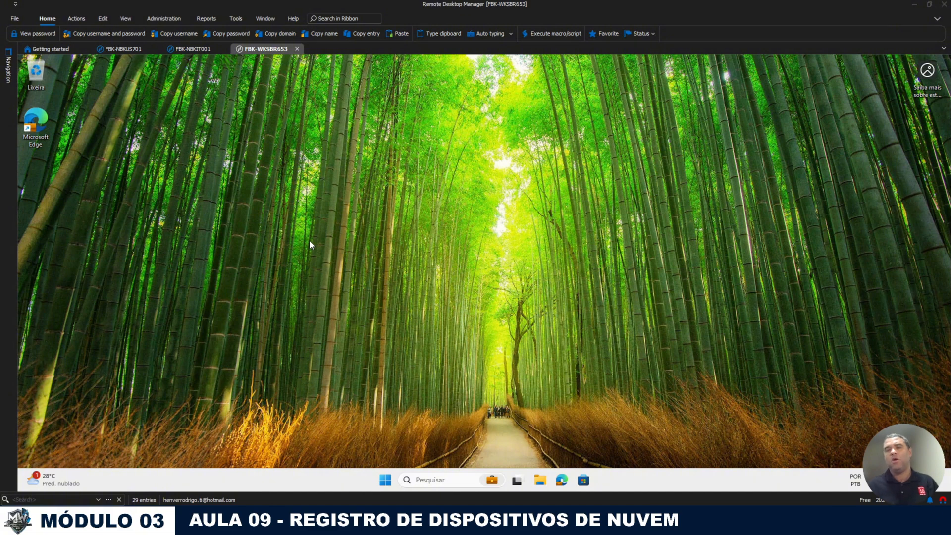
# Step: In the FBK-NBKIT001 session, cancel the reconnect prompt and open Settings > Accounts
pyautogui.click(194, 50)
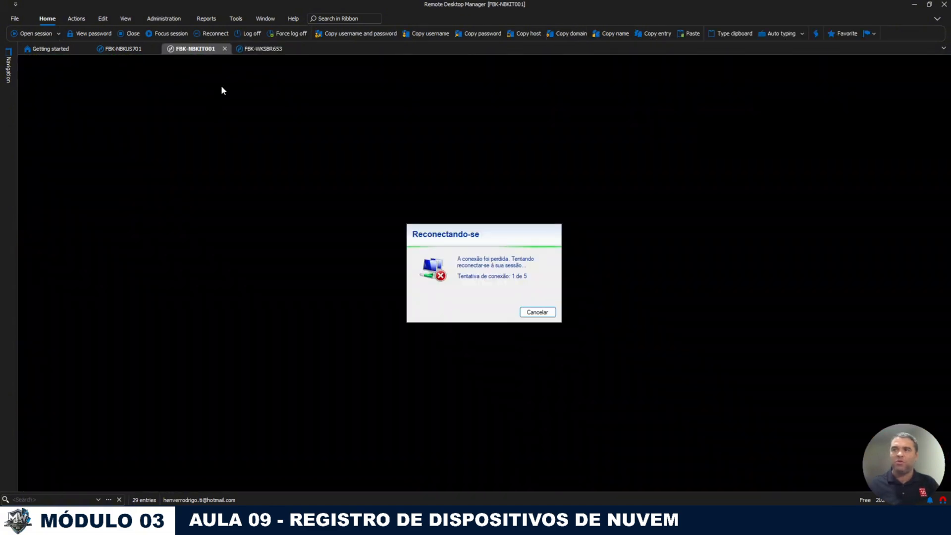
pyautogui.click(535, 313)
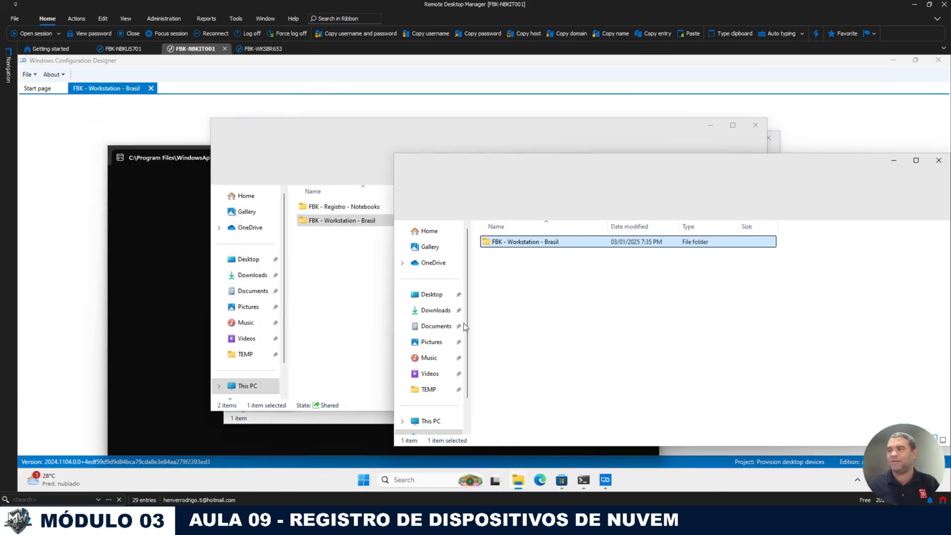
pyautogui.click(364, 480)
pyautogui.click(365, 480)
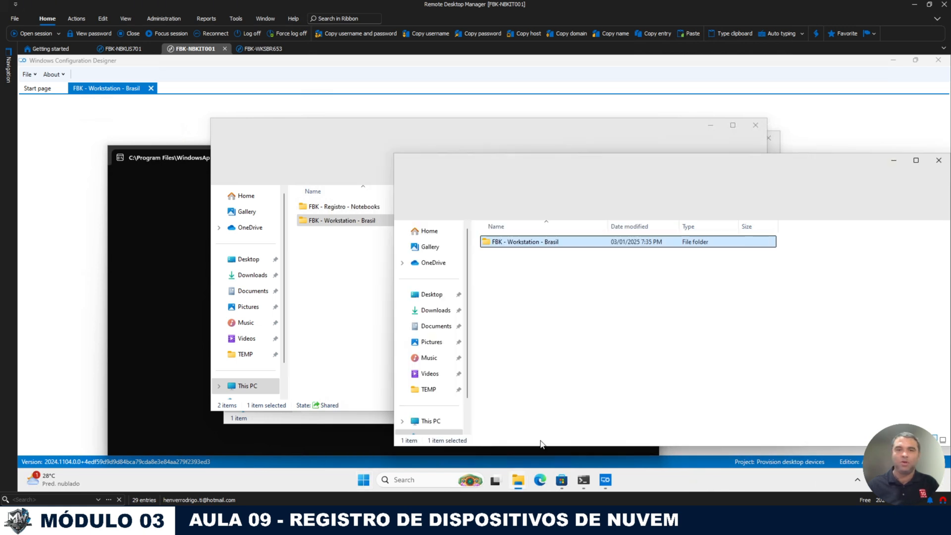
pyautogui.click(363, 483)
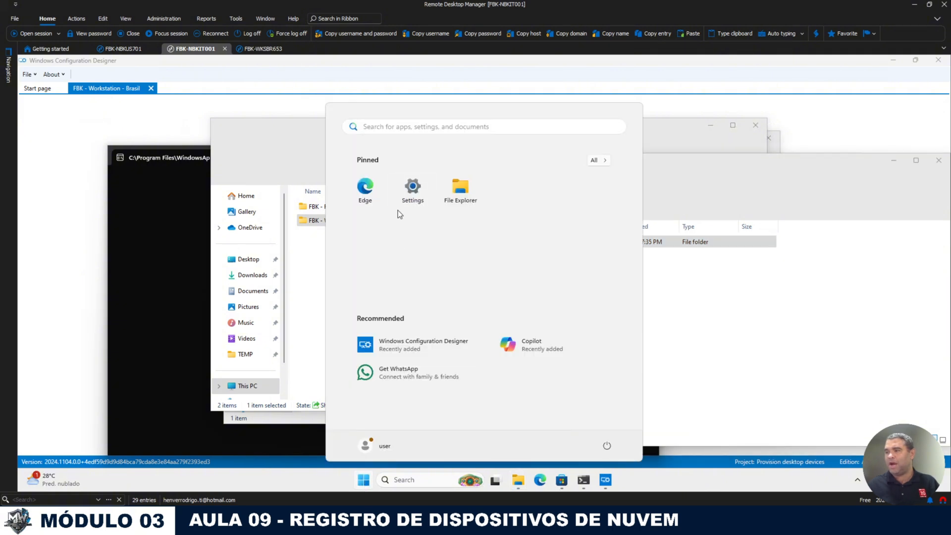
pyautogui.click(409, 198)
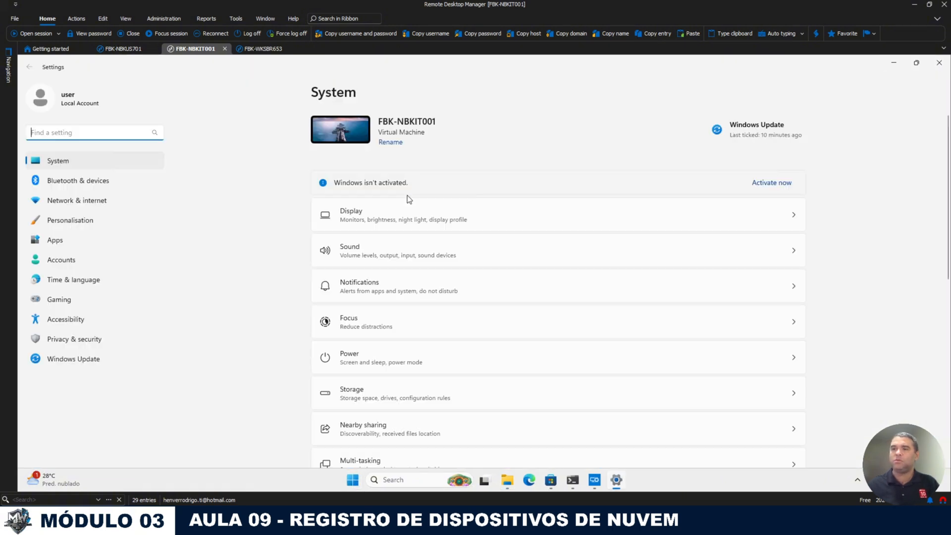
pyautogui.click(67, 261)
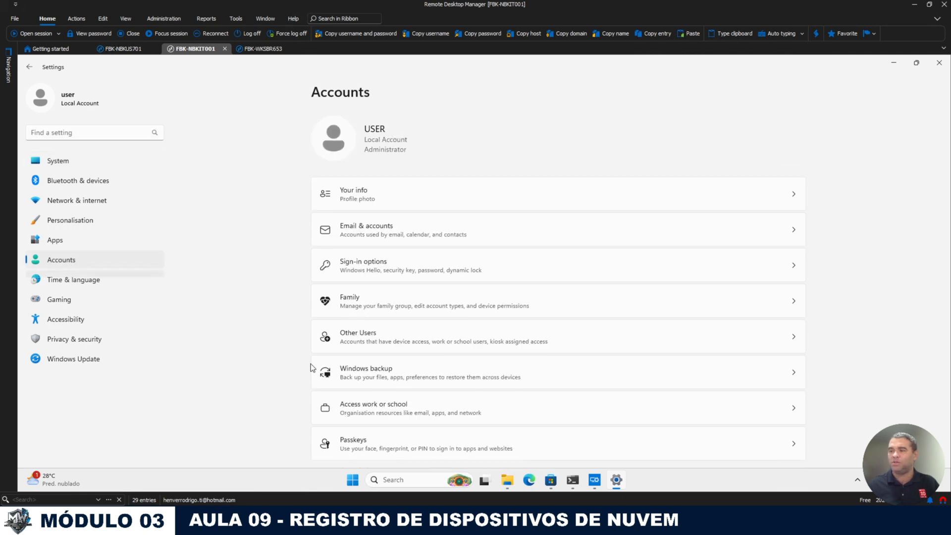
pyautogui.scroll(-1, 397, 441)
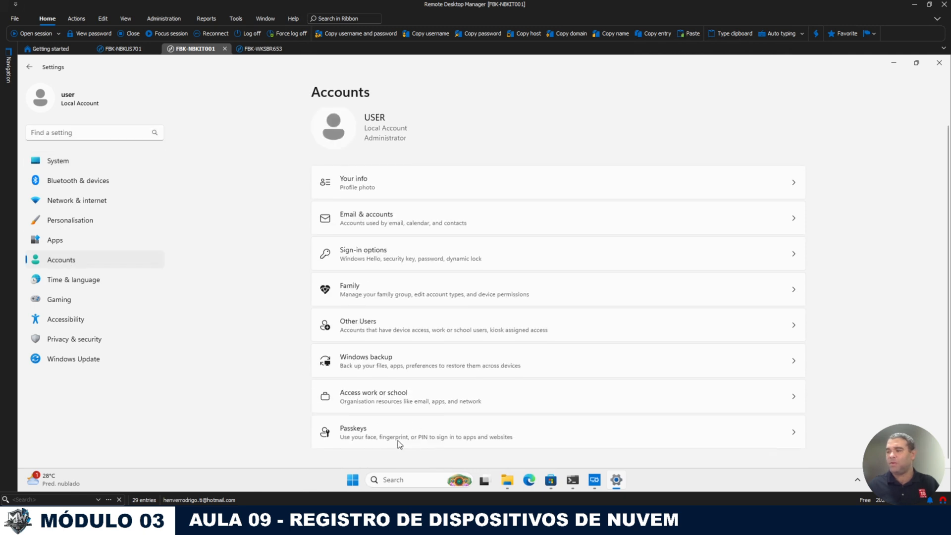
# Step: Start joining this device to Microsoft Entra ID and enter the MDM registration account
pyautogui.click(358, 397)
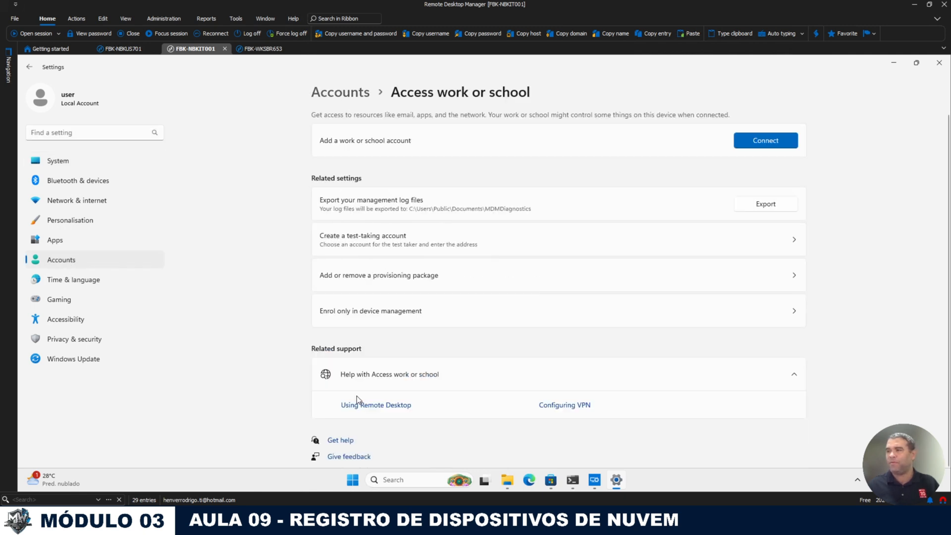
pyautogui.click(761, 147)
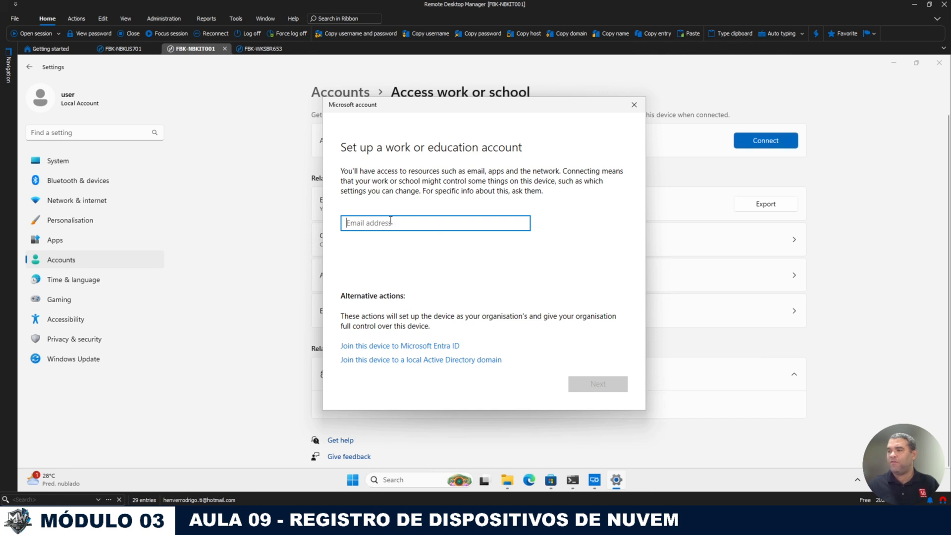
pyautogui.click(432, 347)
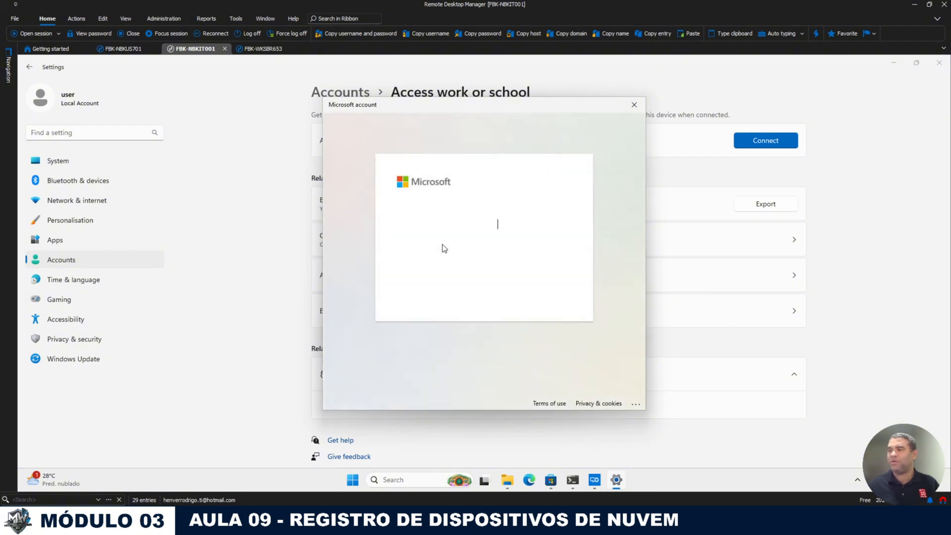
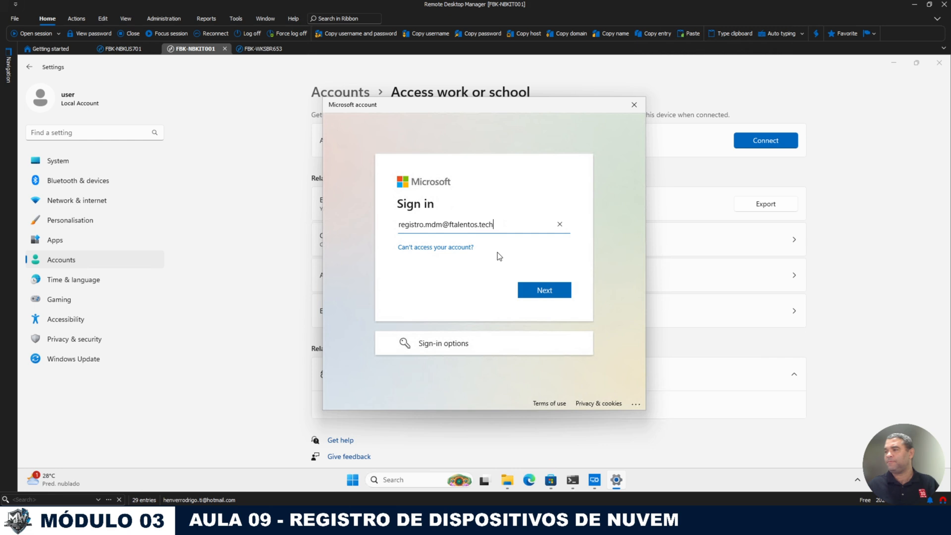
pyautogui.click(550, 293)
# Step: Sign in using the password copied from the Conta DEM vault entry
pyautogui.write('•••••••')
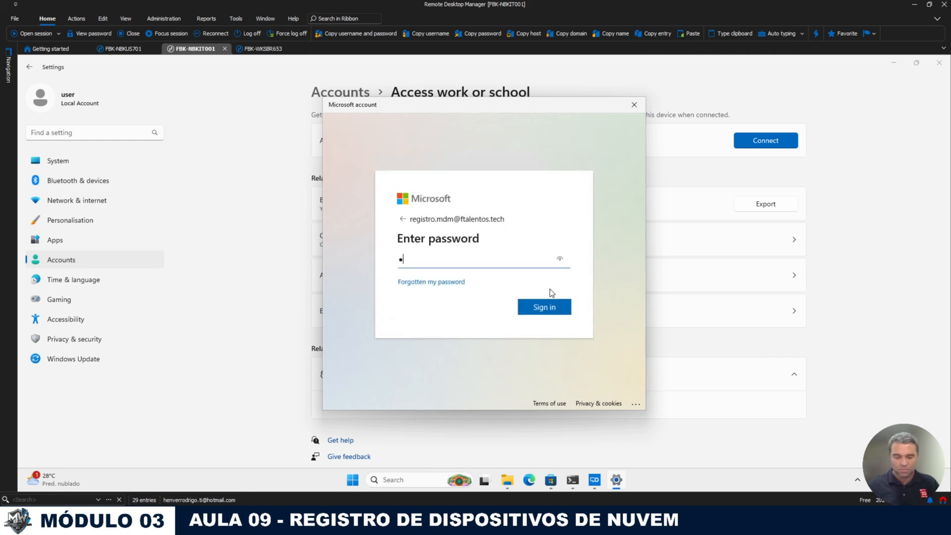
pyautogui.press('Return')
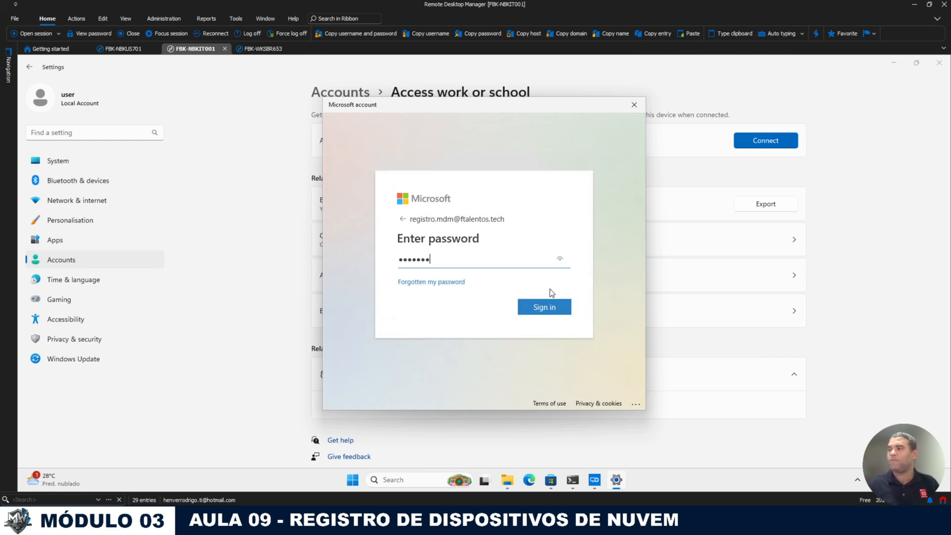
pyautogui.click(8, 64)
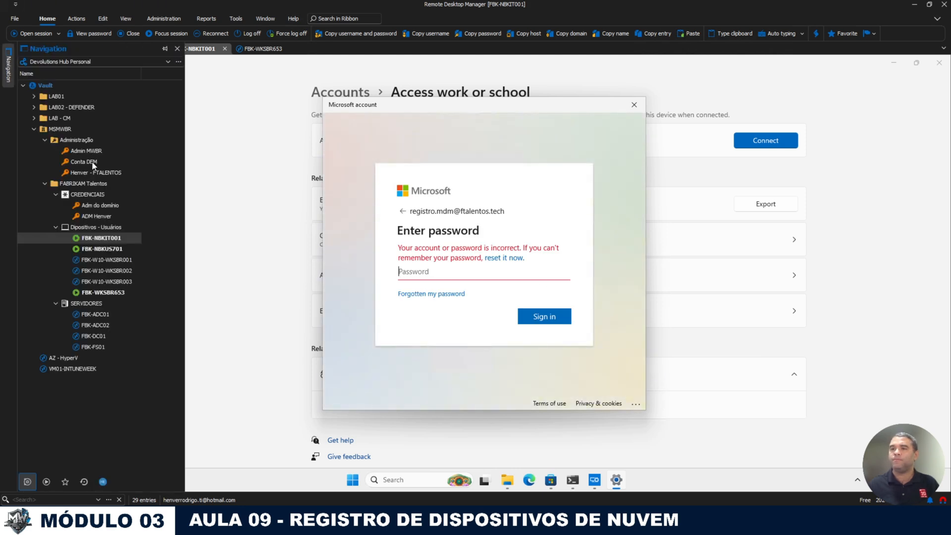
pyautogui.rightClick(94, 173)
pyautogui.rightClick(88, 162)
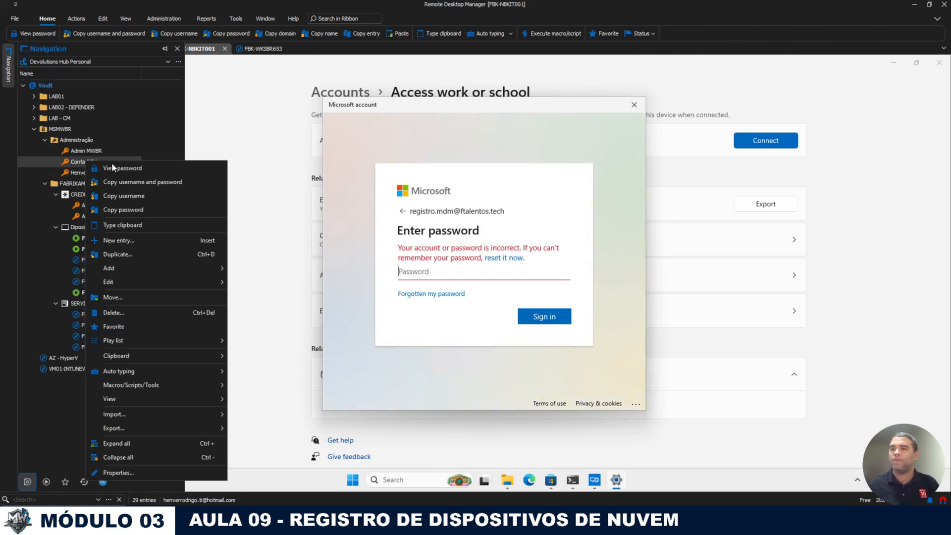
pyautogui.click(153, 210)
pyautogui.click(509, 272)
pyautogui.hotkey('ctrl', 'v')
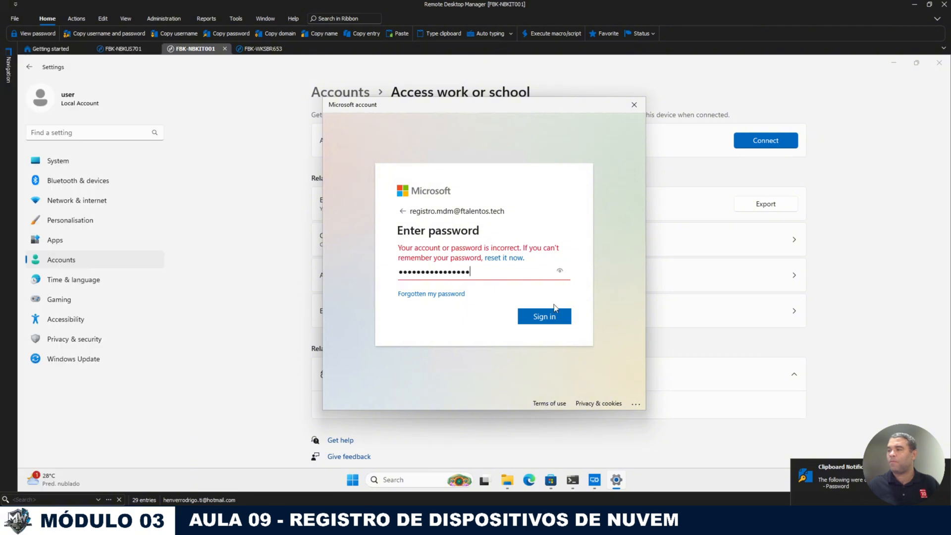
pyautogui.click(548, 315)
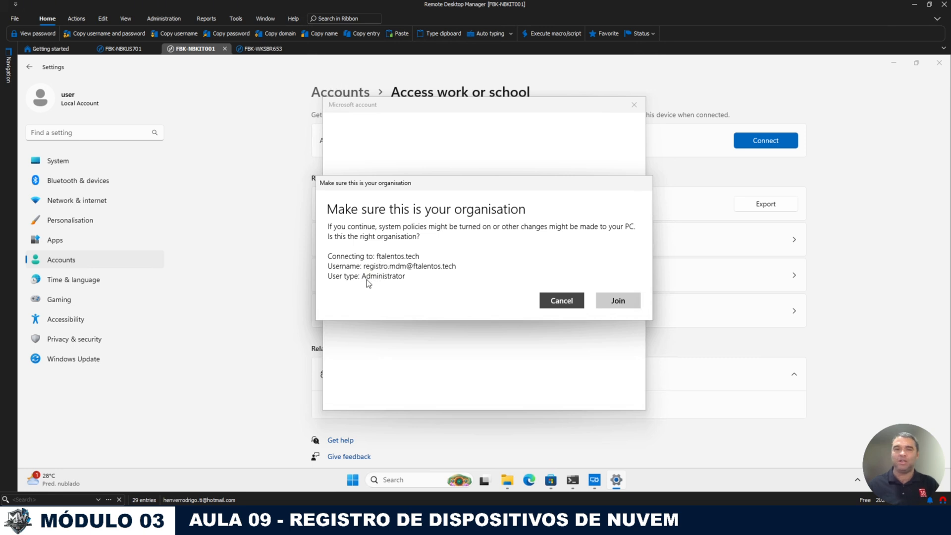
# Step: Confirm joining the FTalentos Tech organisation and close the You're all ready! message
pyautogui.click(618, 300)
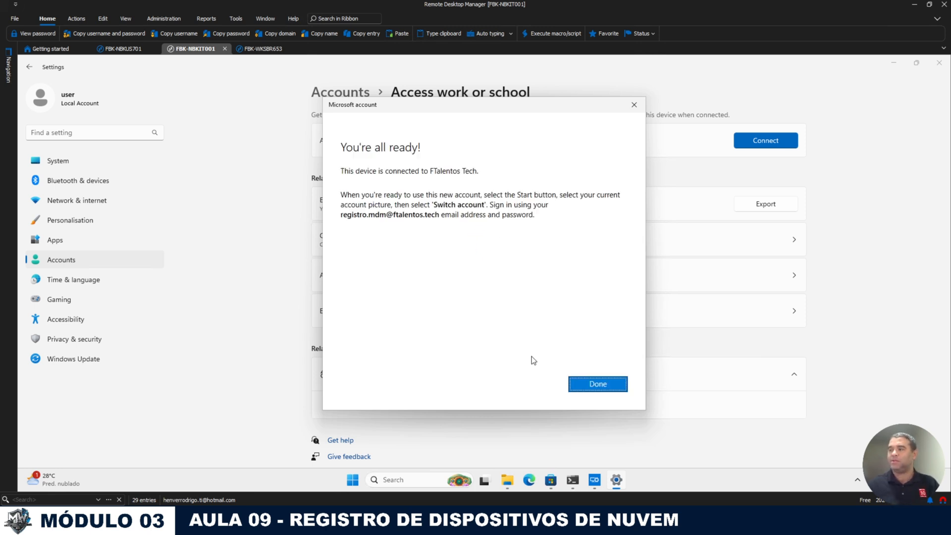
pyautogui.click(585, 382)
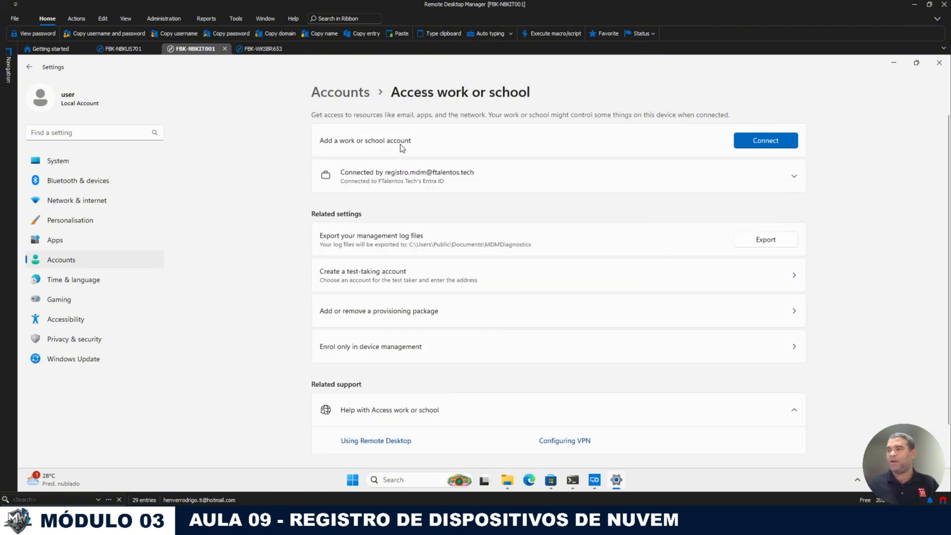
# Step: Save FBK-NBKIT001's connection with Entra ID SSO enabled, then reconnect its session
pyautogui.click(353, 480)
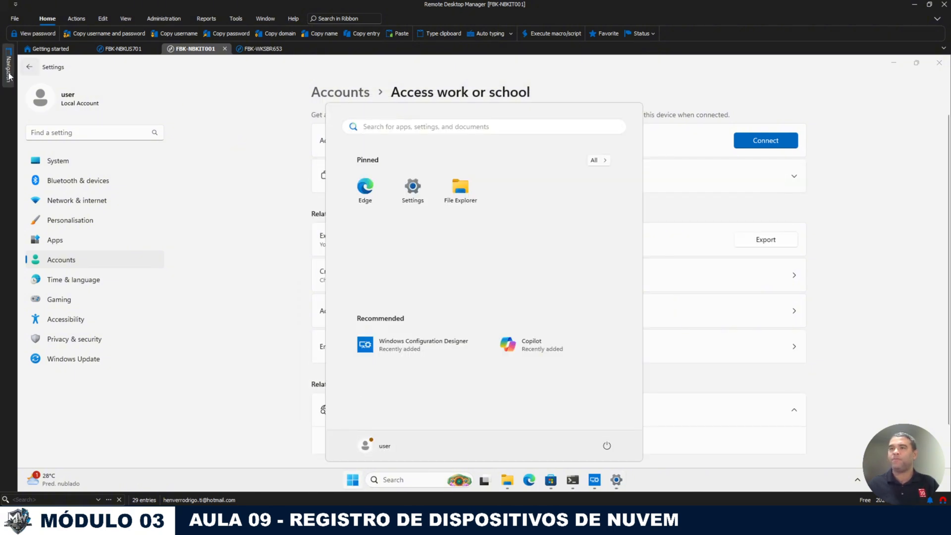
pyautogui.moveTo(8, 76)
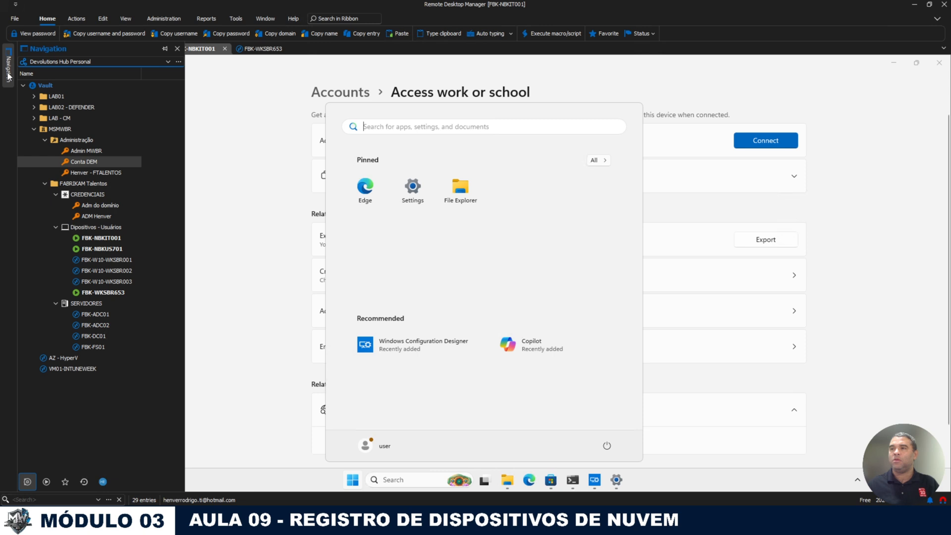
pyautogui.rightClick(102, 240)
pyautogui.click(133, 499)
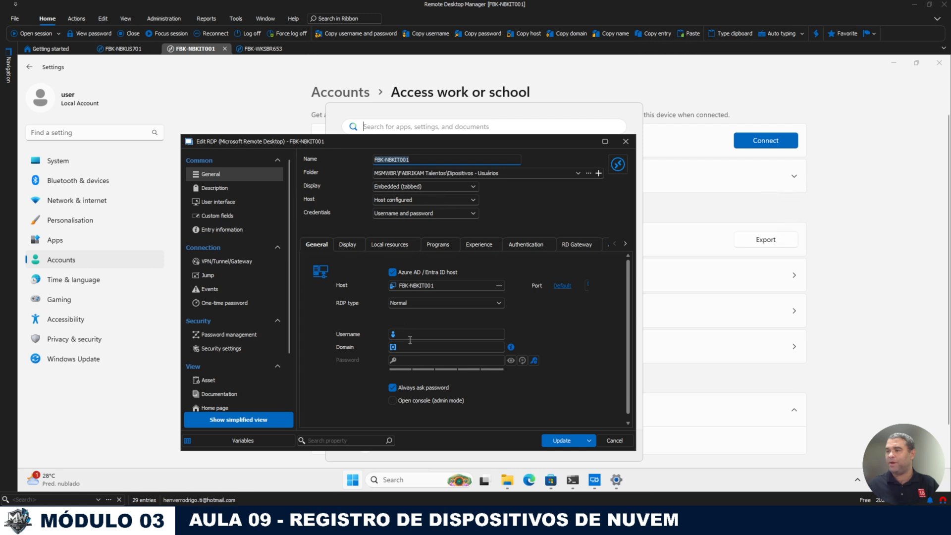
pyautogui.click(528, 244)
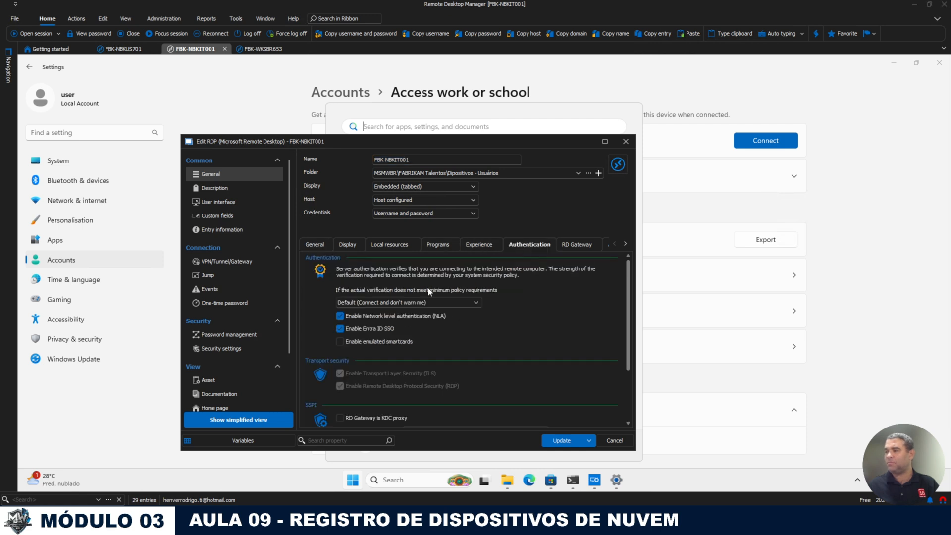
pyautogui.click(562, 444)
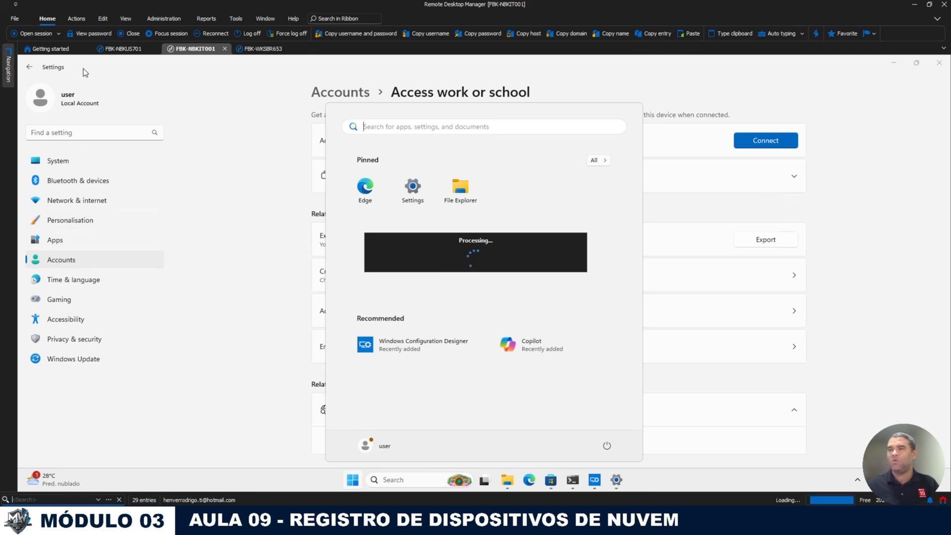
pyautogui.rightClick(188, 51)
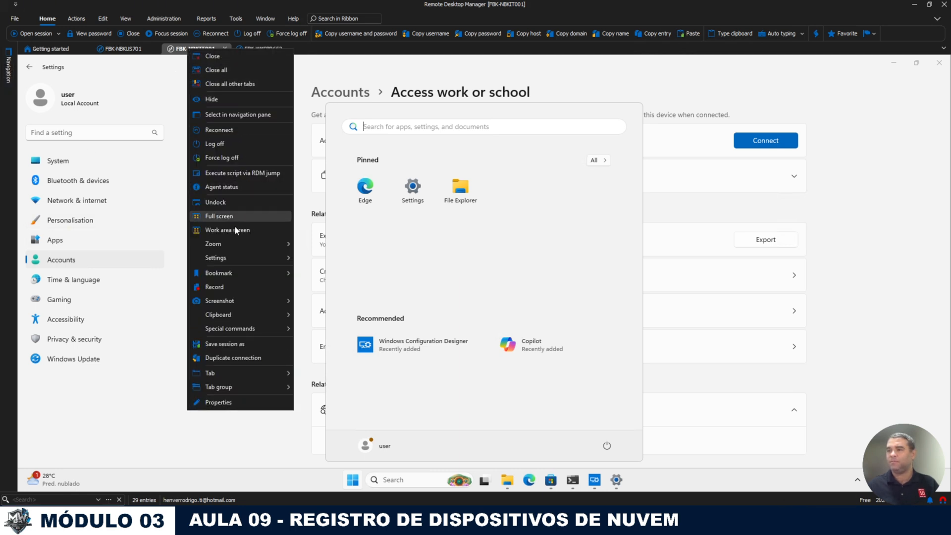
pyautogui.click(225, 131)
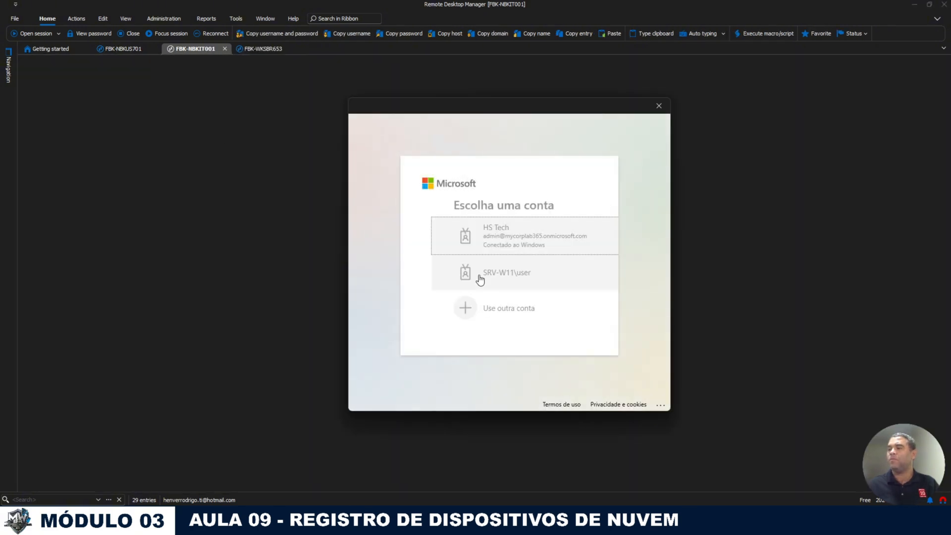
# Step: Sign in to FBK-NBKIT001 with another Entra user's e-mail and password, and allow the remote connection
pyautogui.click(483, 311)
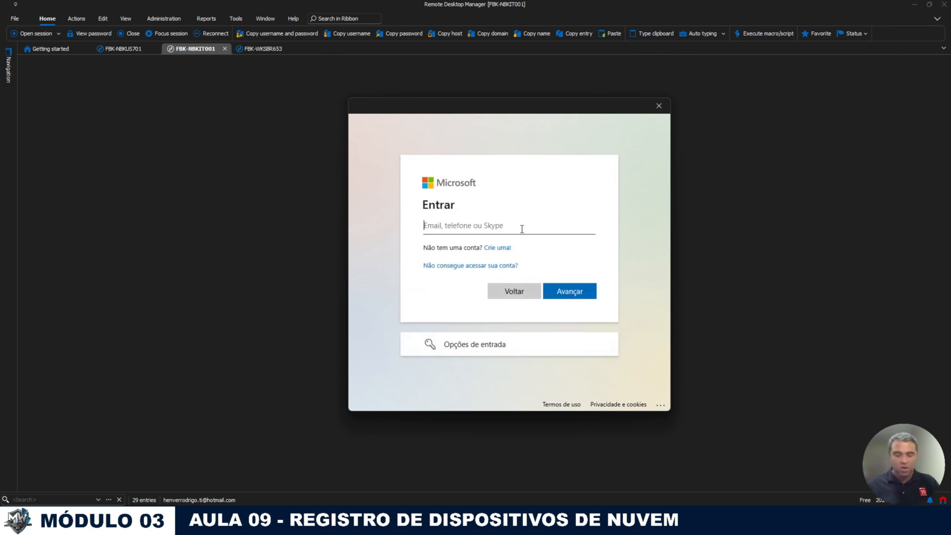
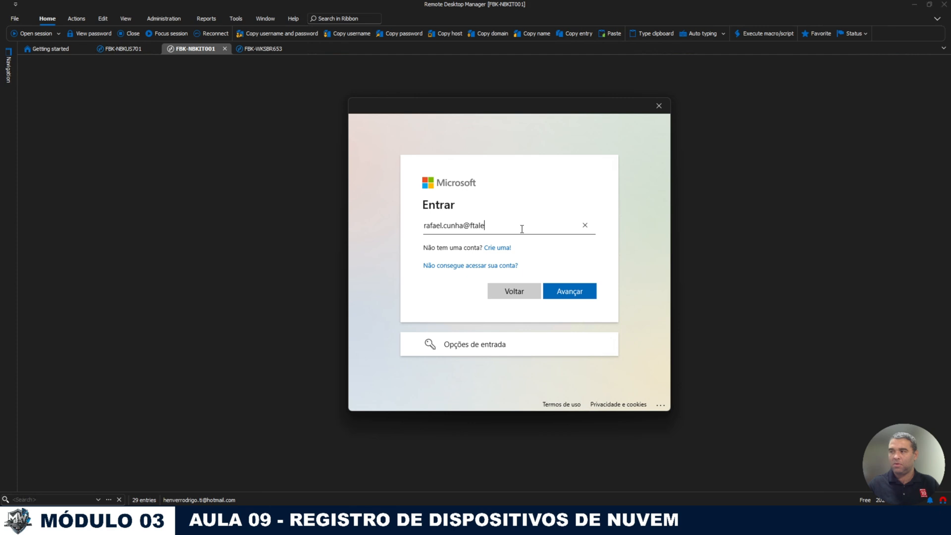
pyautogui.press('Return')
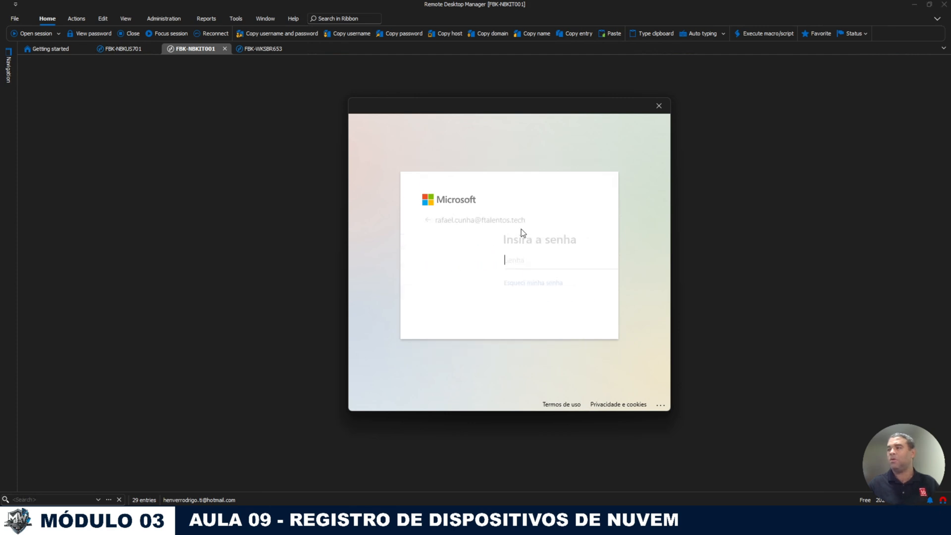
pyautogui.write('••••••••')
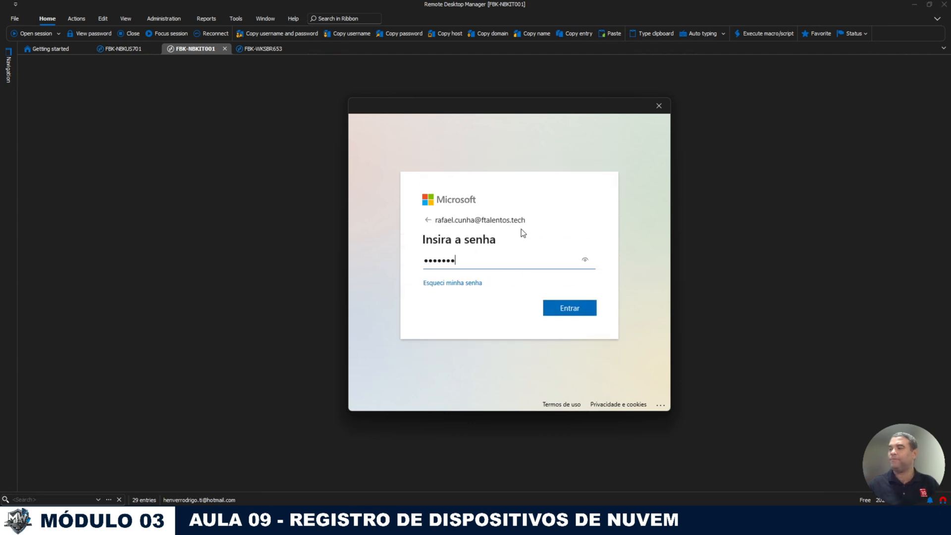
pyautogui.press('Return')
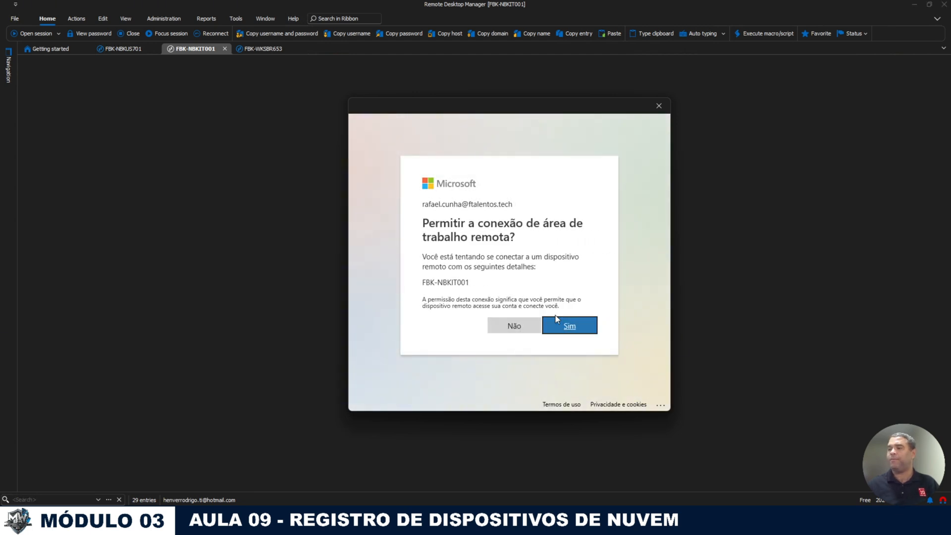
pyautogui.click(555, 320)
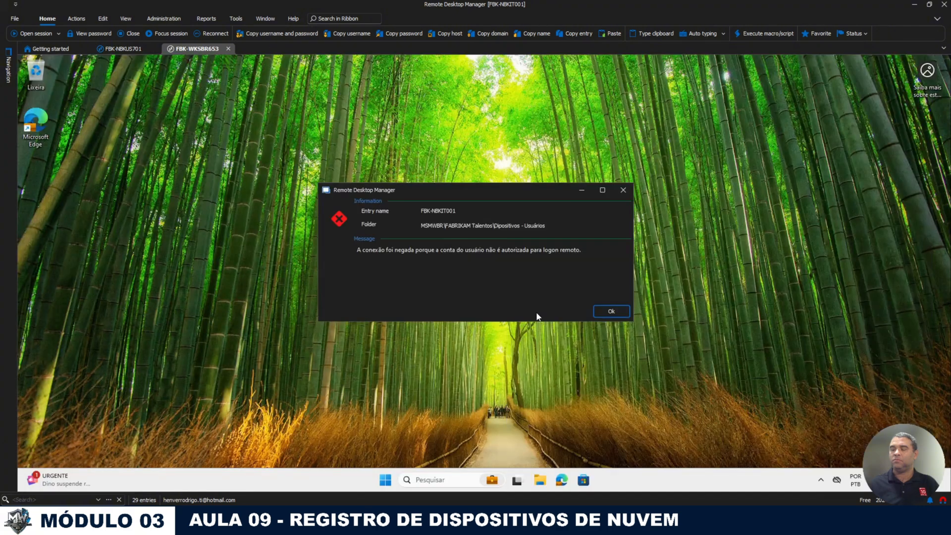
# Step: Dismiss the logon-denied error, open FBK-NBKUS701 from Navigation, and refresh Entra's All devices list
pyautogui.click(607, 310)
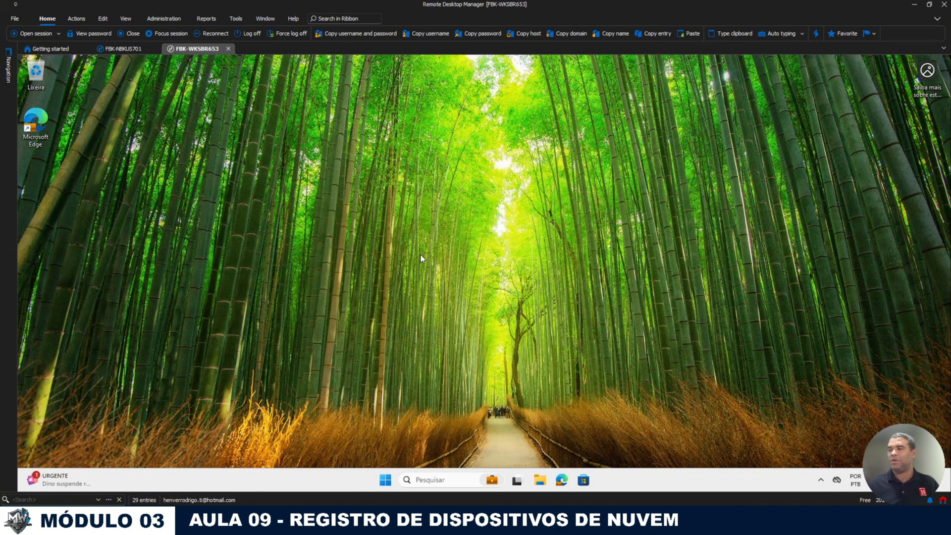
pyautogui.click(8, 66)
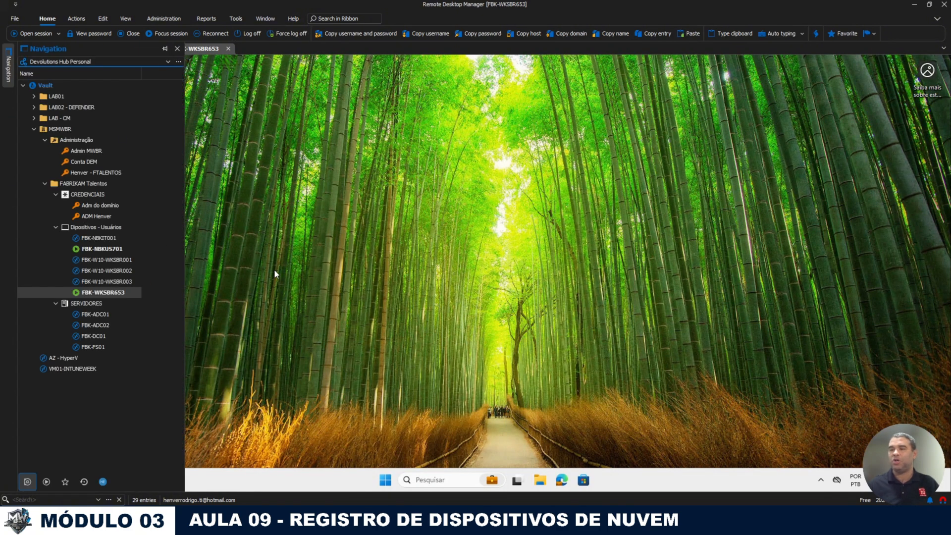
pyautogui.doubleClick(120, 250)
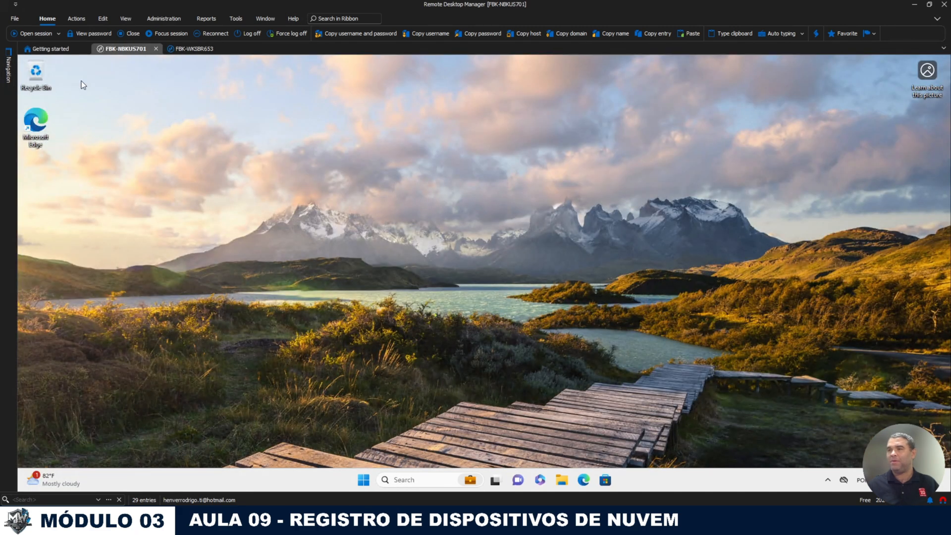
pyautogui.click(7, 65)
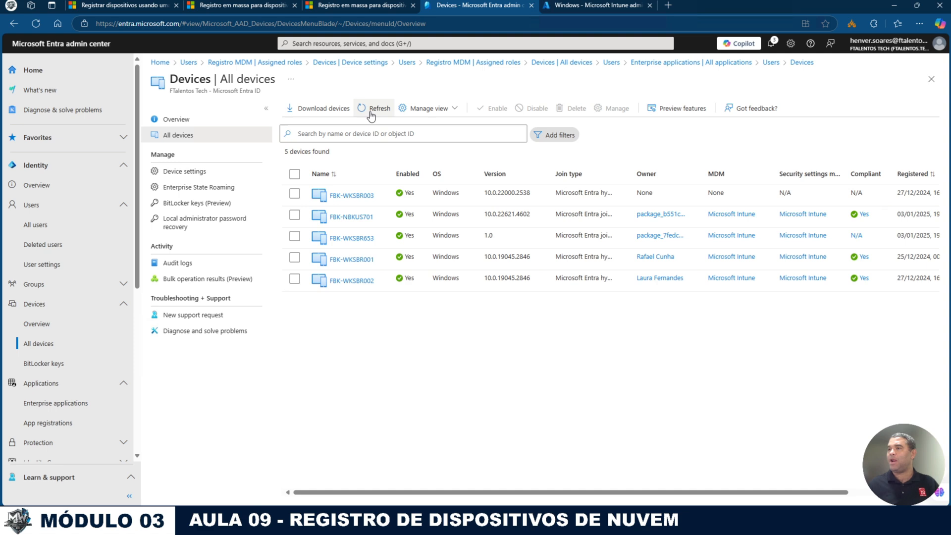
pyautogui.click(373, 115)
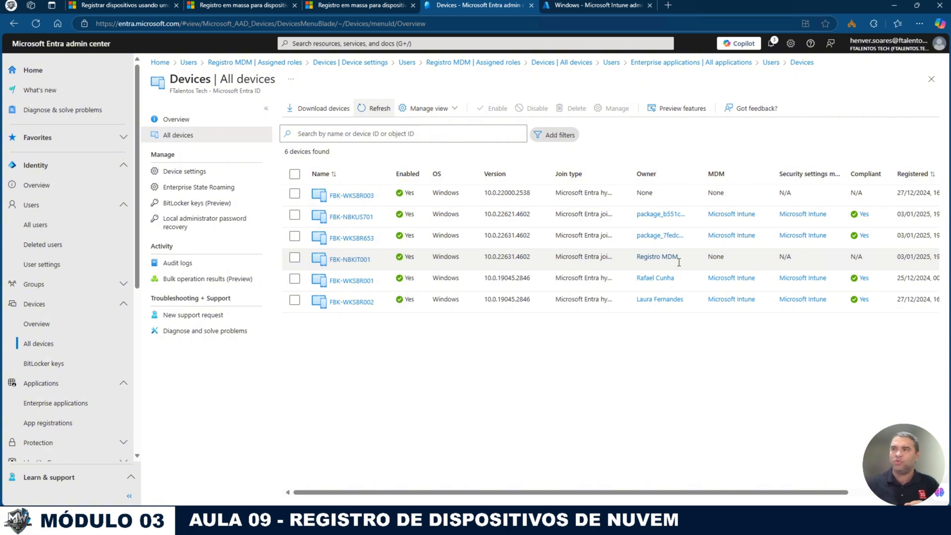
# Step: Add the MDM registration account under Devices > Enrollment > Device enrollment managers
pyautogui.click(583, 8)
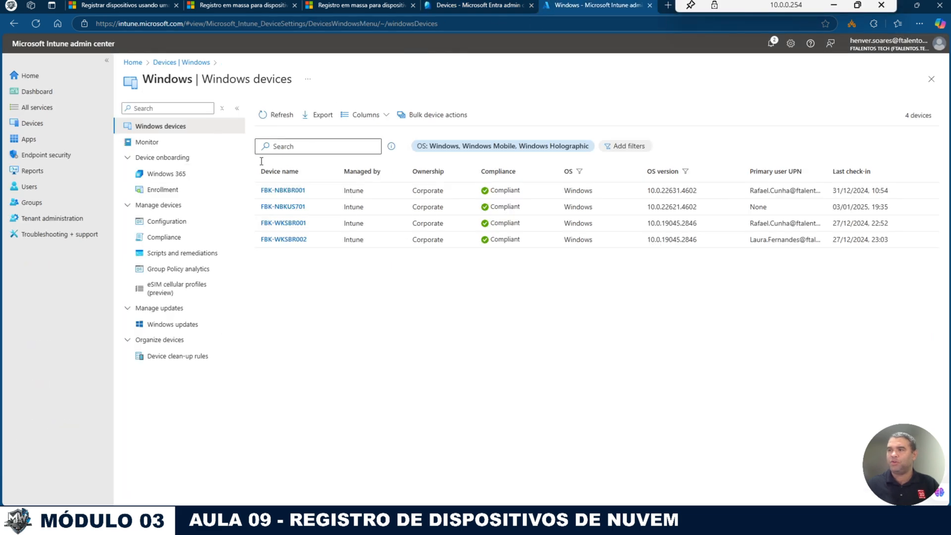
pyautogui.click(37, 124)
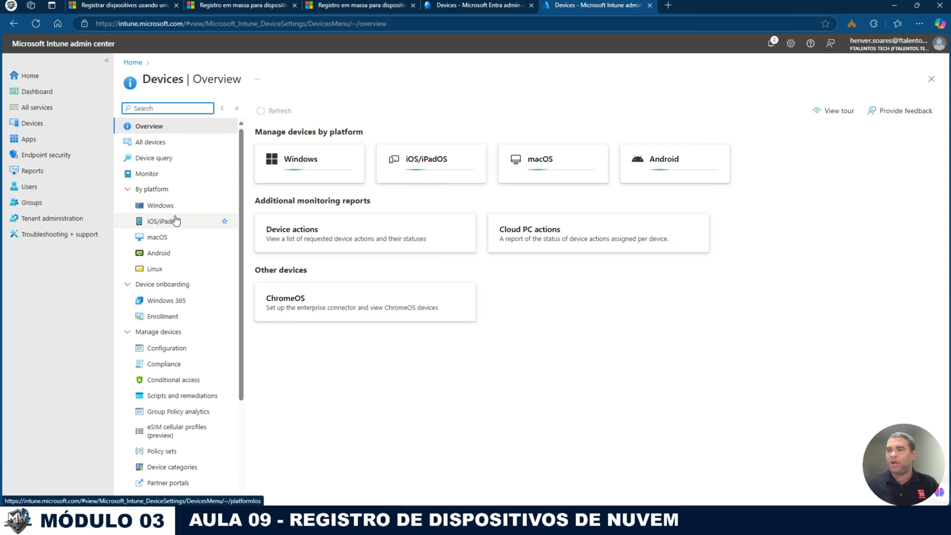
pyautogui.click(171, 317)
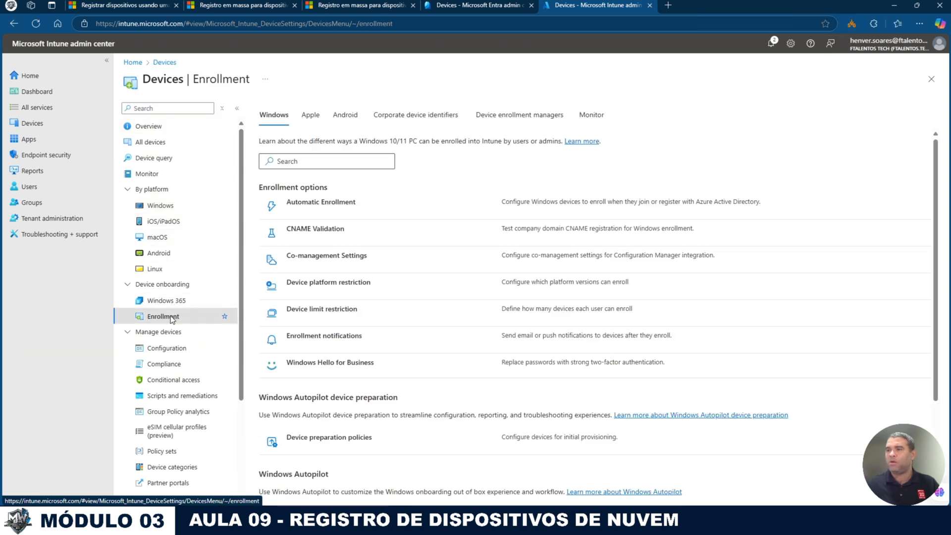
pyautogui.click(516, 117)
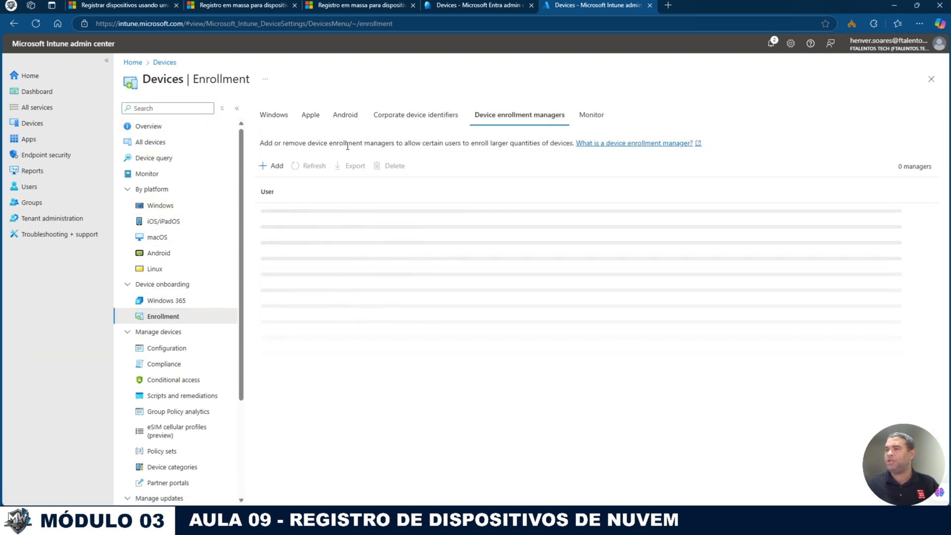
pyautogui.click(273, 166)
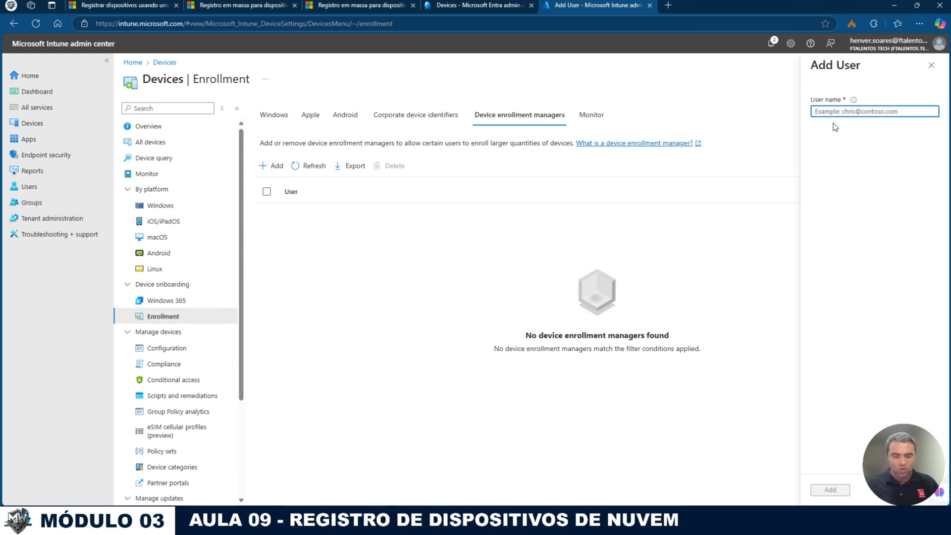
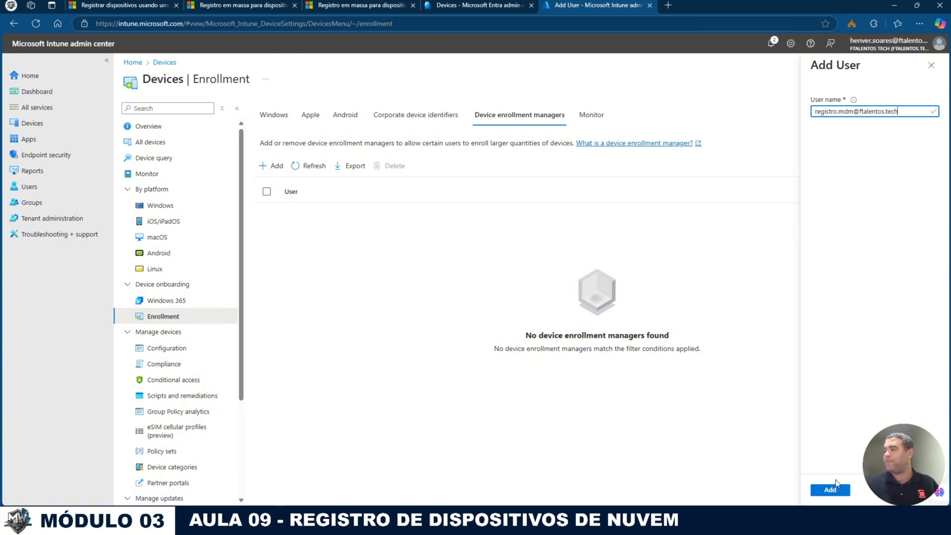
pyautogui.click(831, 489)
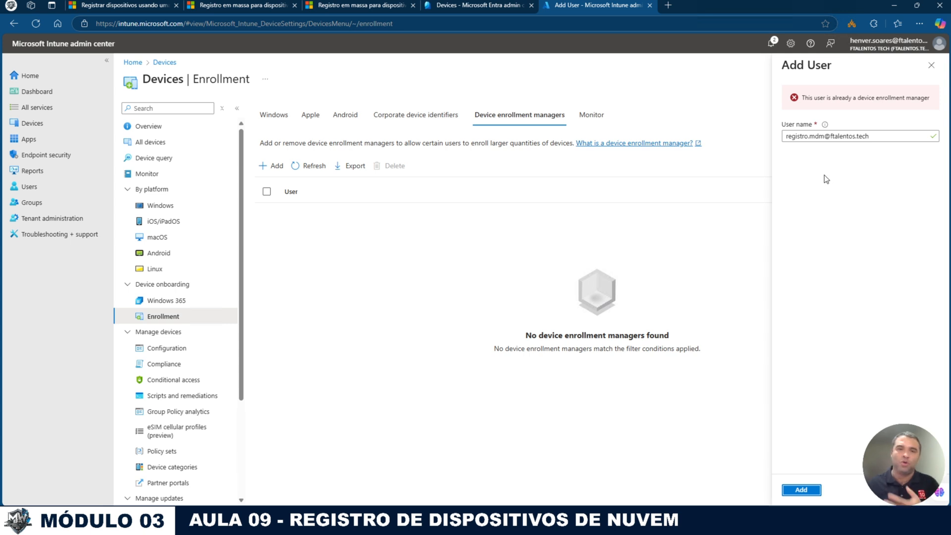